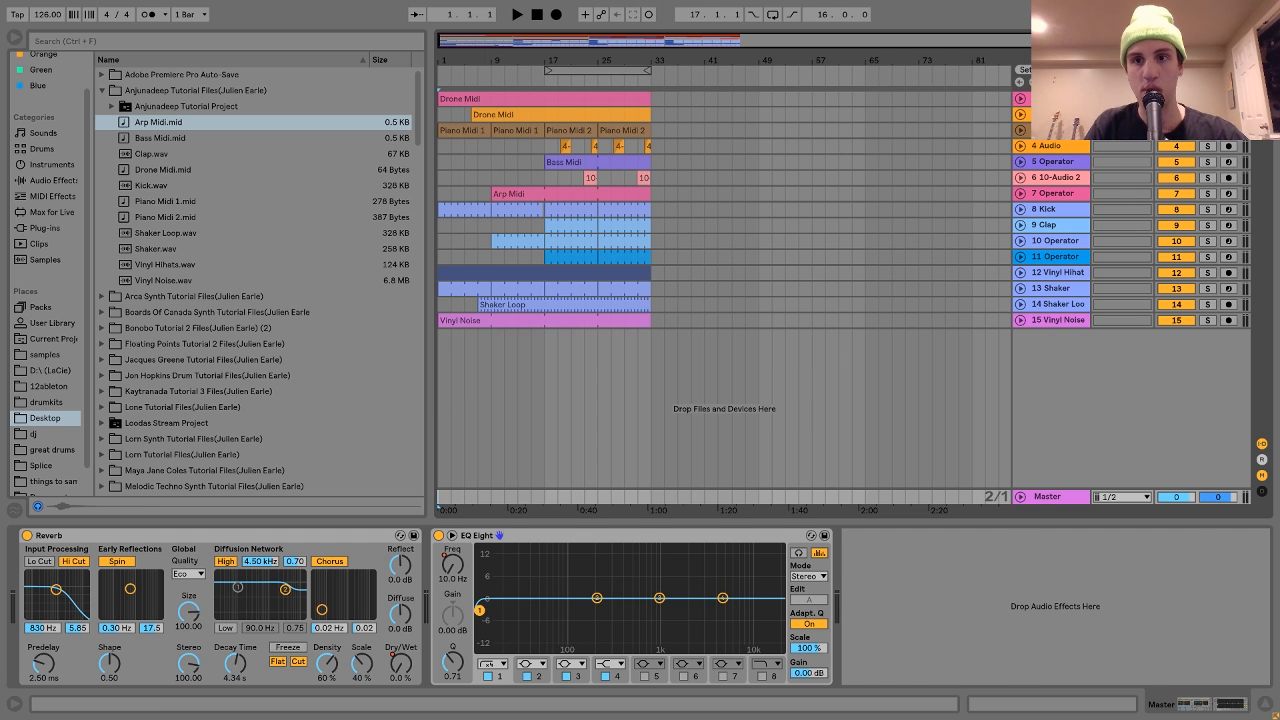
Solo the first drone track and play it from the beginning of the arrangement.
{"action": "left_click", "coordinate": [1058, 99]}
{"action": "left_click", "coordinate": [1208, 99]}
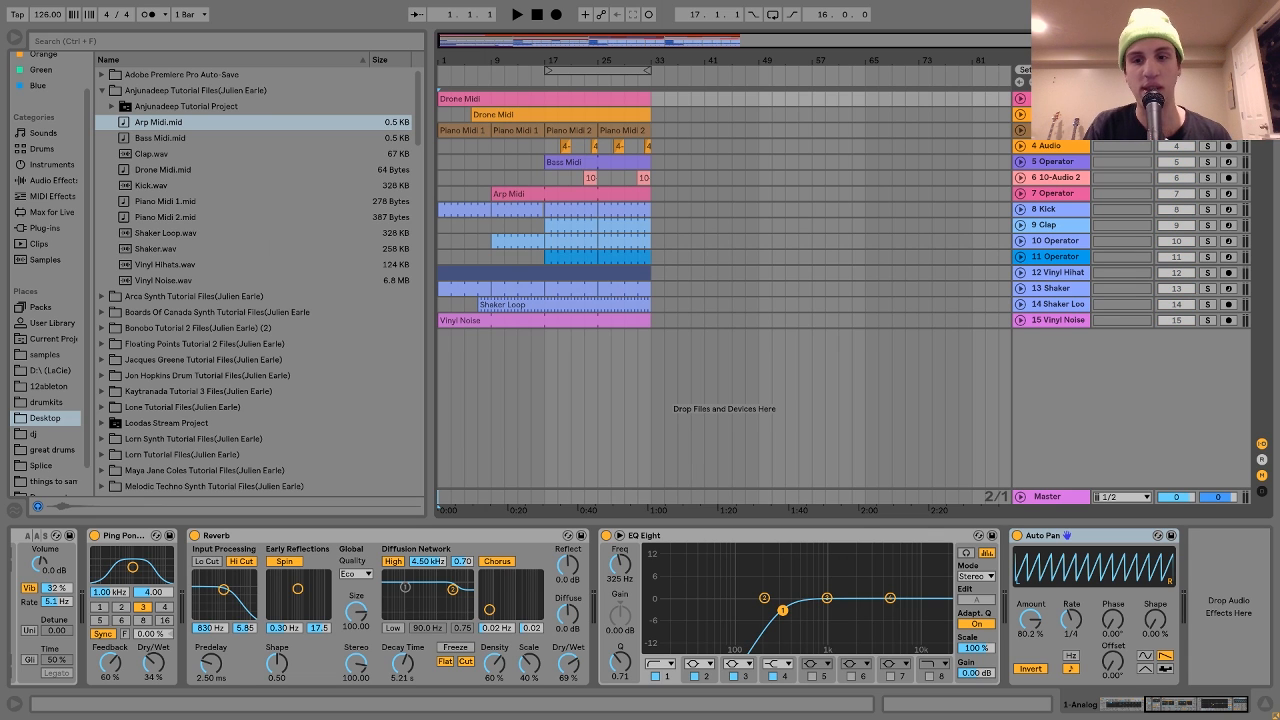
{"action": "key", "text": "space"}
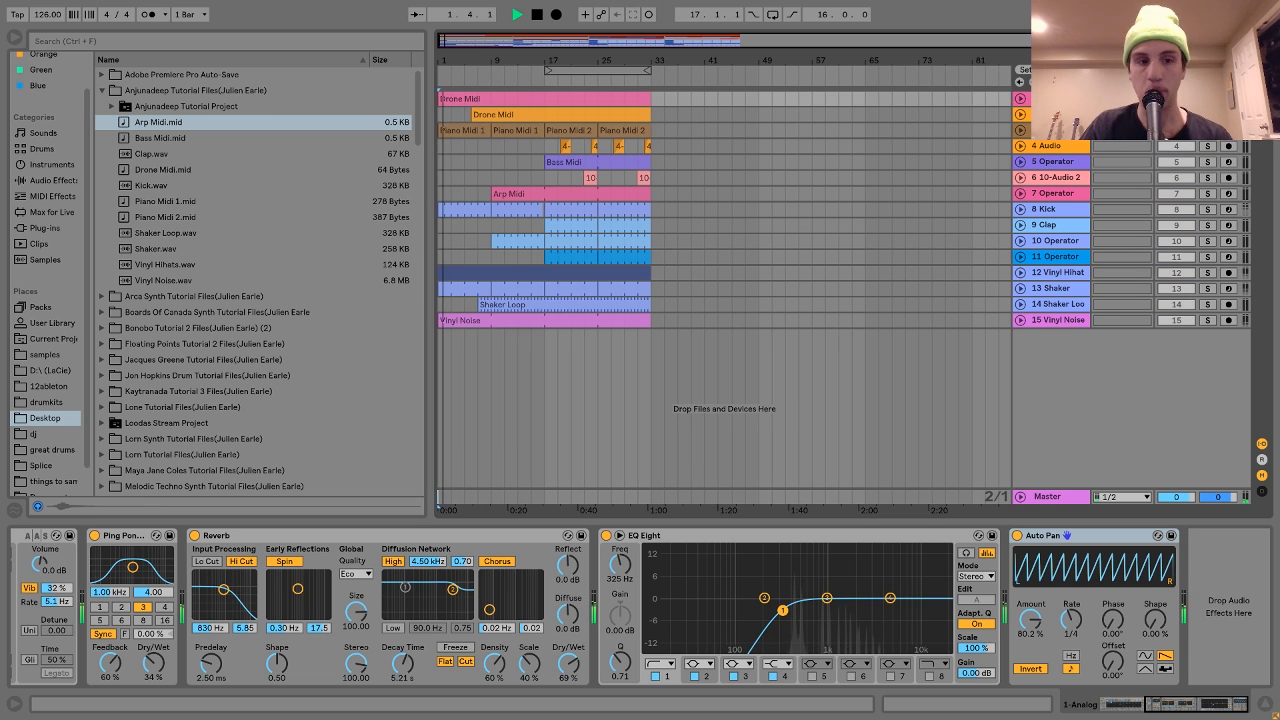
{"action": "key", "text": "space"}
Unfold the first drone track and compare the notes of its Drone Midi clip with those of the Piano Midi clips.
{"action": "left_click", "coordinate": [1020, 99]}
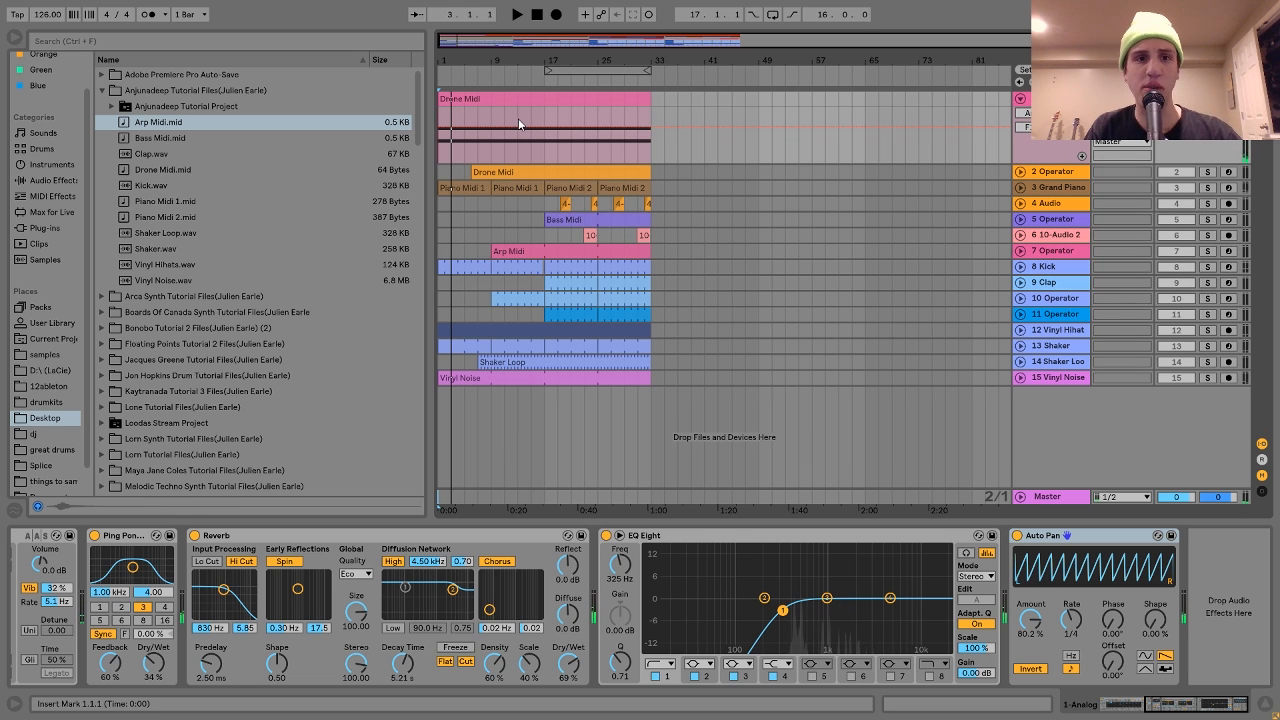
{"action": "double_click", "coordinate": [519, 124]}
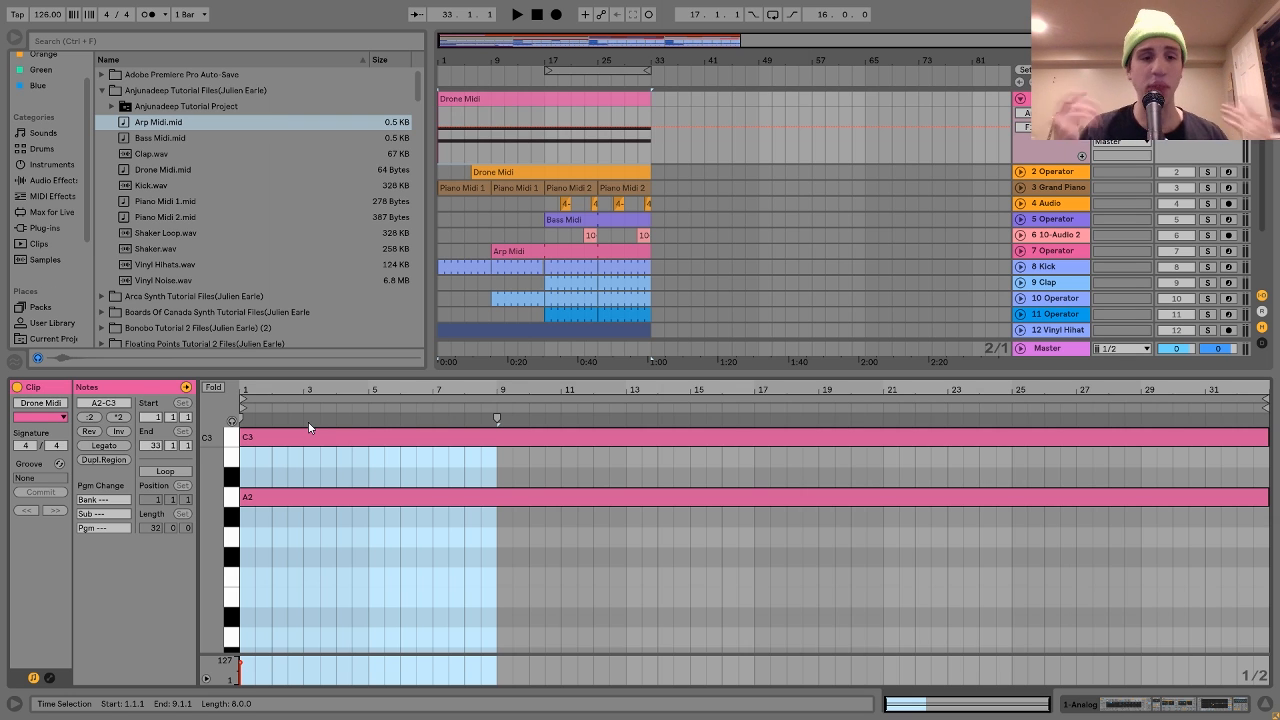
{"action": "left_click", "coordinate": [489, 188]}
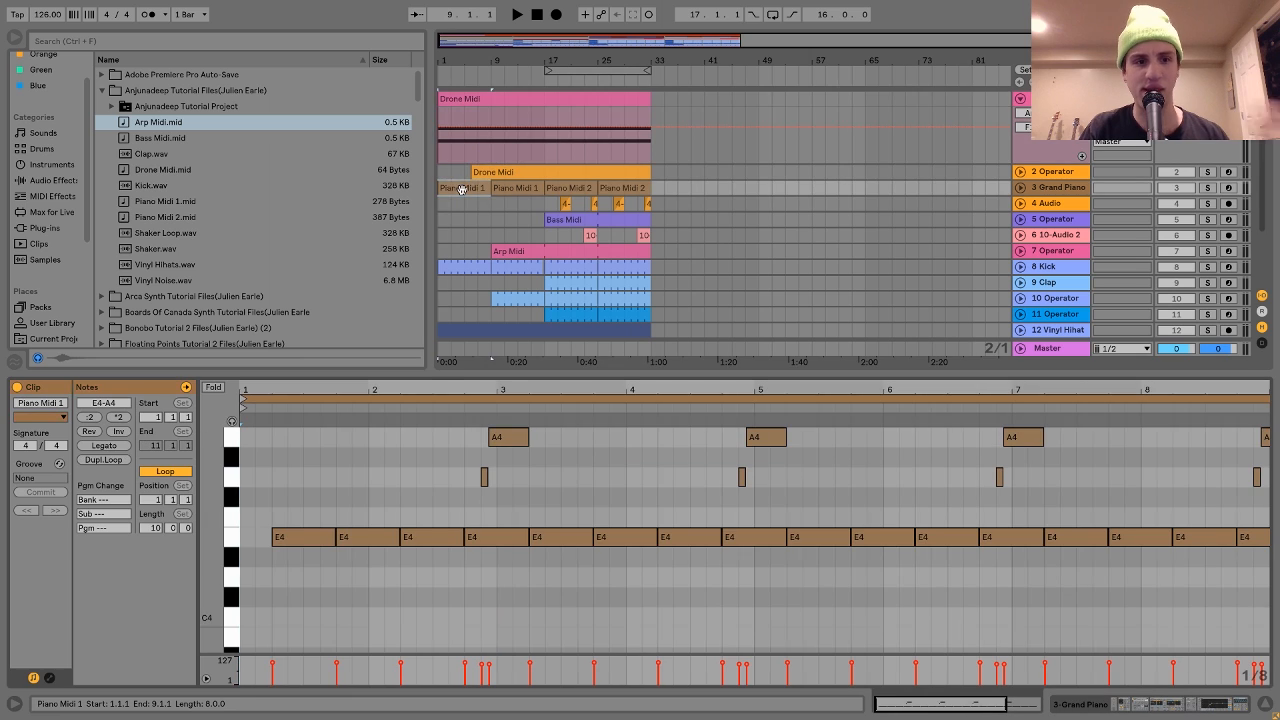
{"action": "left_click_drag", "start_coordinate": [211, 573], "coordinate": [145, 455]}
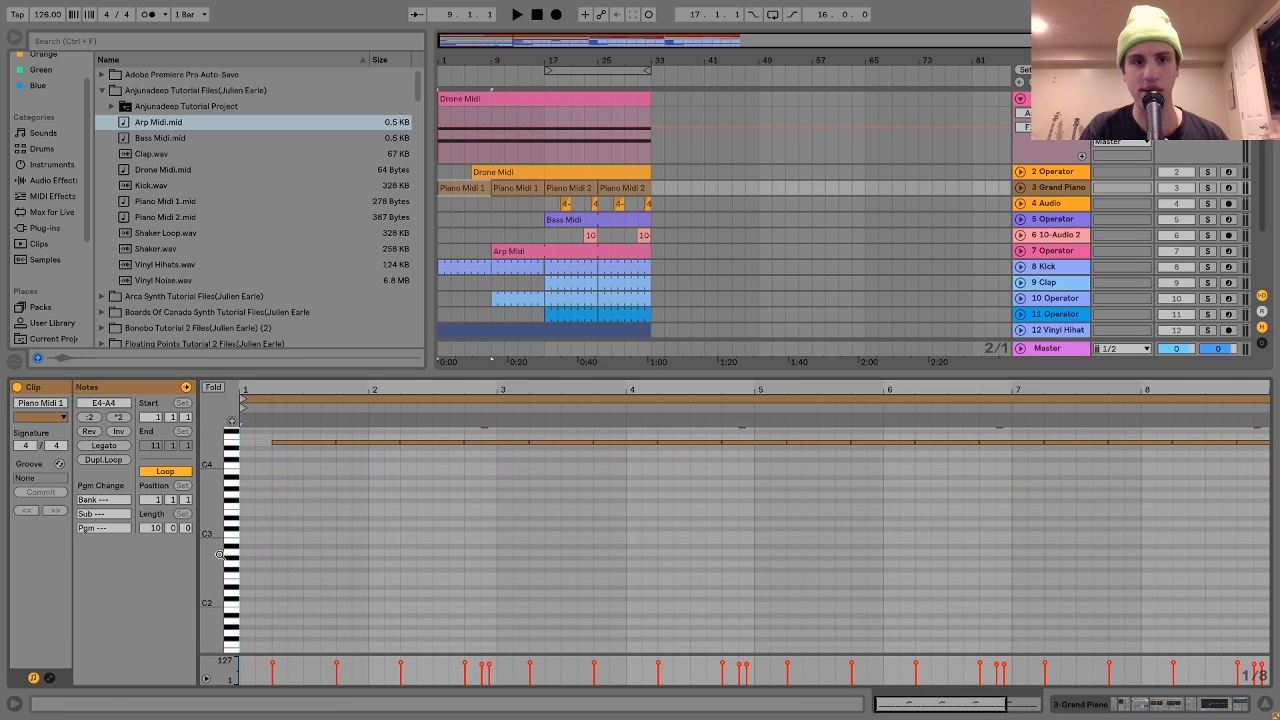
{"action": "left_click", "coordinate": [557, 189]}
{"action": "left_click_drag", "start_coordinate": [284, 537], "coordinate": [254, 590]}
{"action": "left_click", "coordinate": [505, 100]}
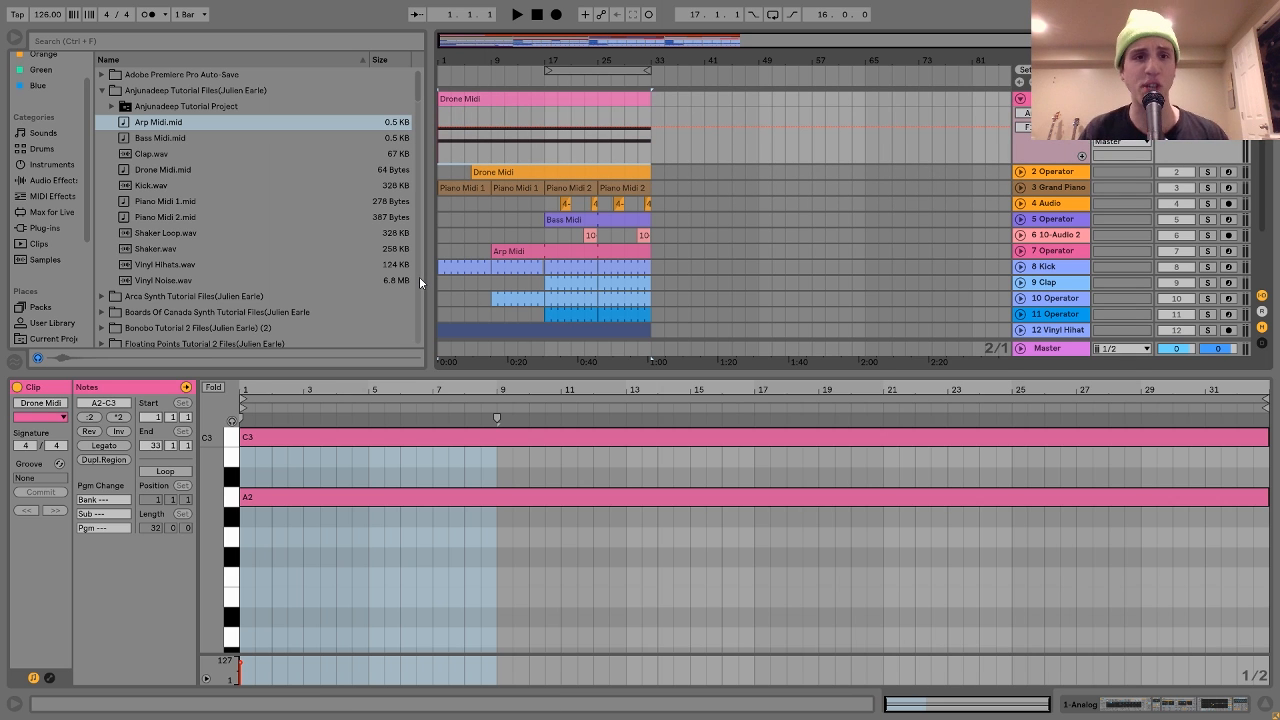
Open the Piano Midi 2 clip's notes, solo the 3 Grand Piano track and play it from bar 17.
{"action": "left_click", "coordinate": [577, 188]}
{"action": "left_click", "coordinate": [1206, 187]}
{"action": "key", "text": "space"}
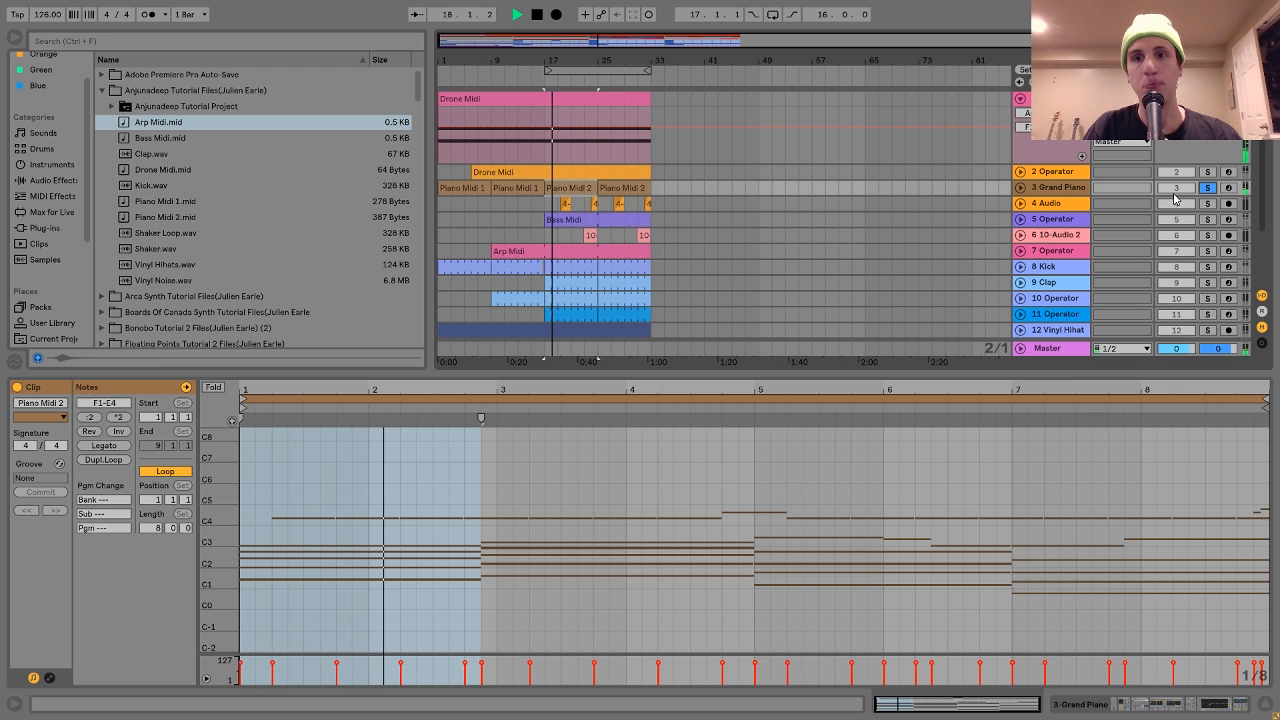
{"action": "key", "text": "space"}
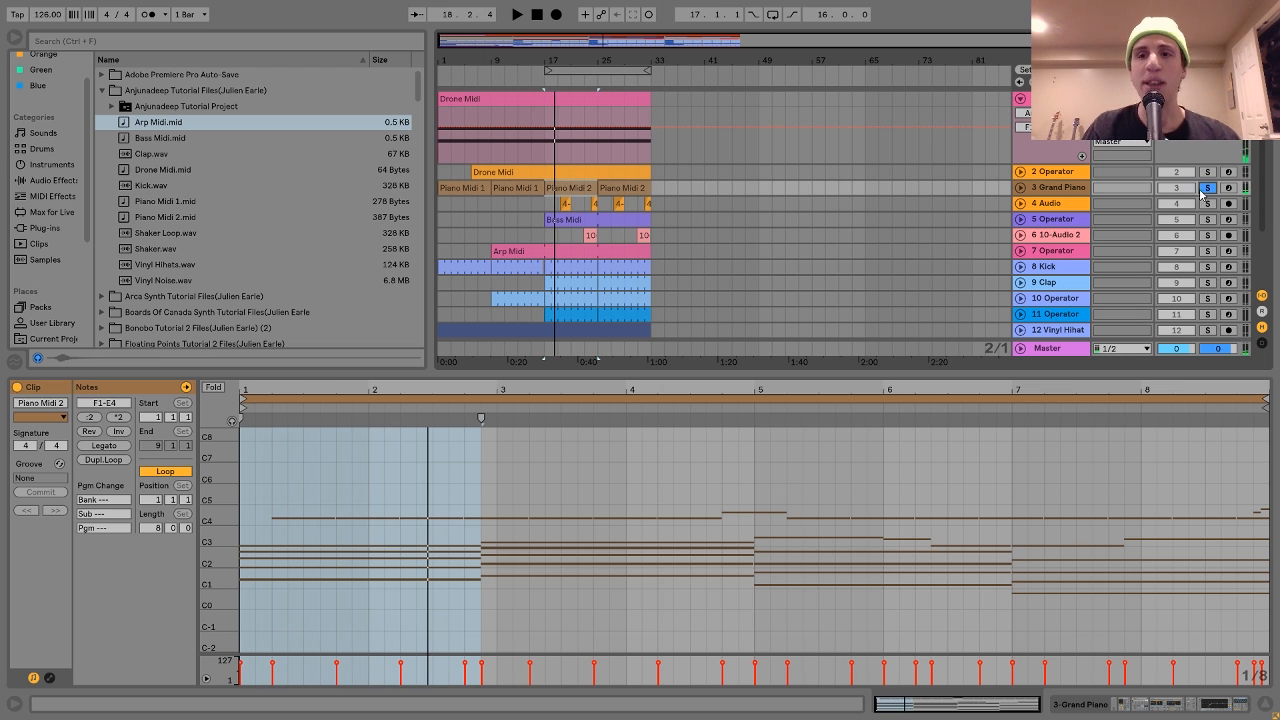
Unsolo the first drone track and compare the mix from bar 17 with the 2 Operator and 7 Operator tracks muted and active.
{"action": "double_click", "coordinate": [1060, 99]}
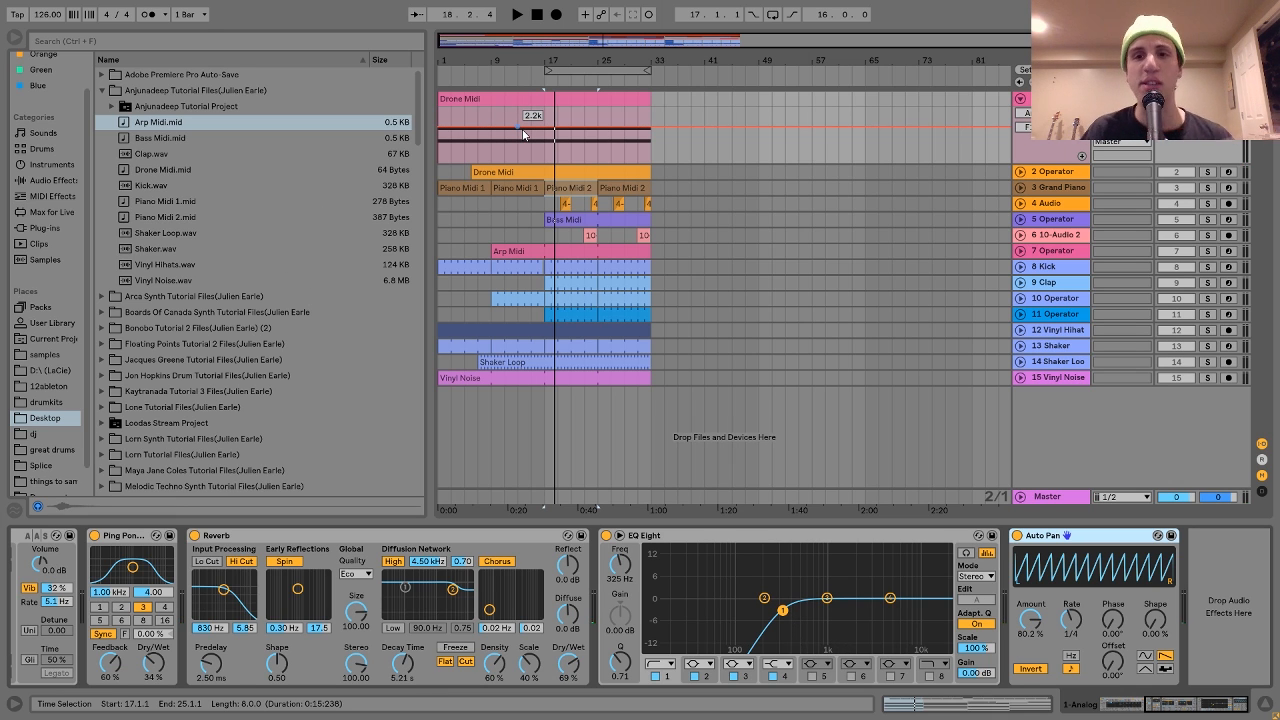
{"action": "left_click", "coordinate": [1207, 99]}
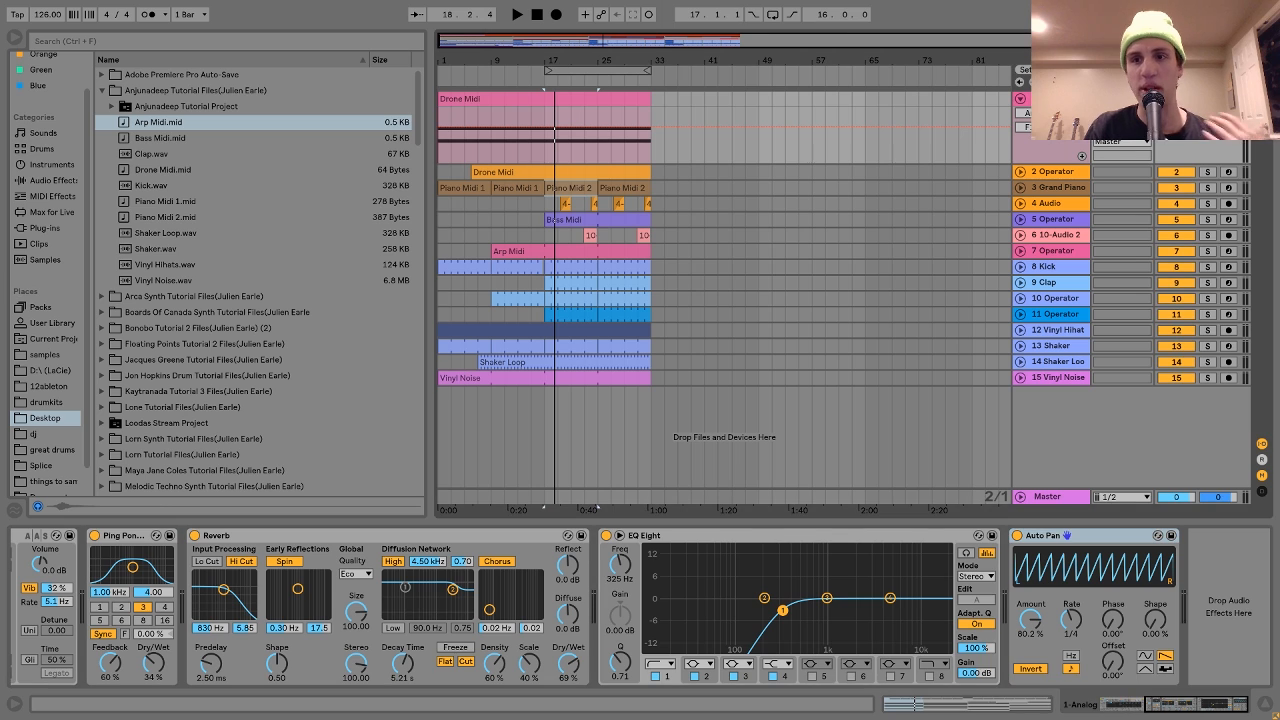
{"action": "left_click", "coordinate": [1180, 173]}
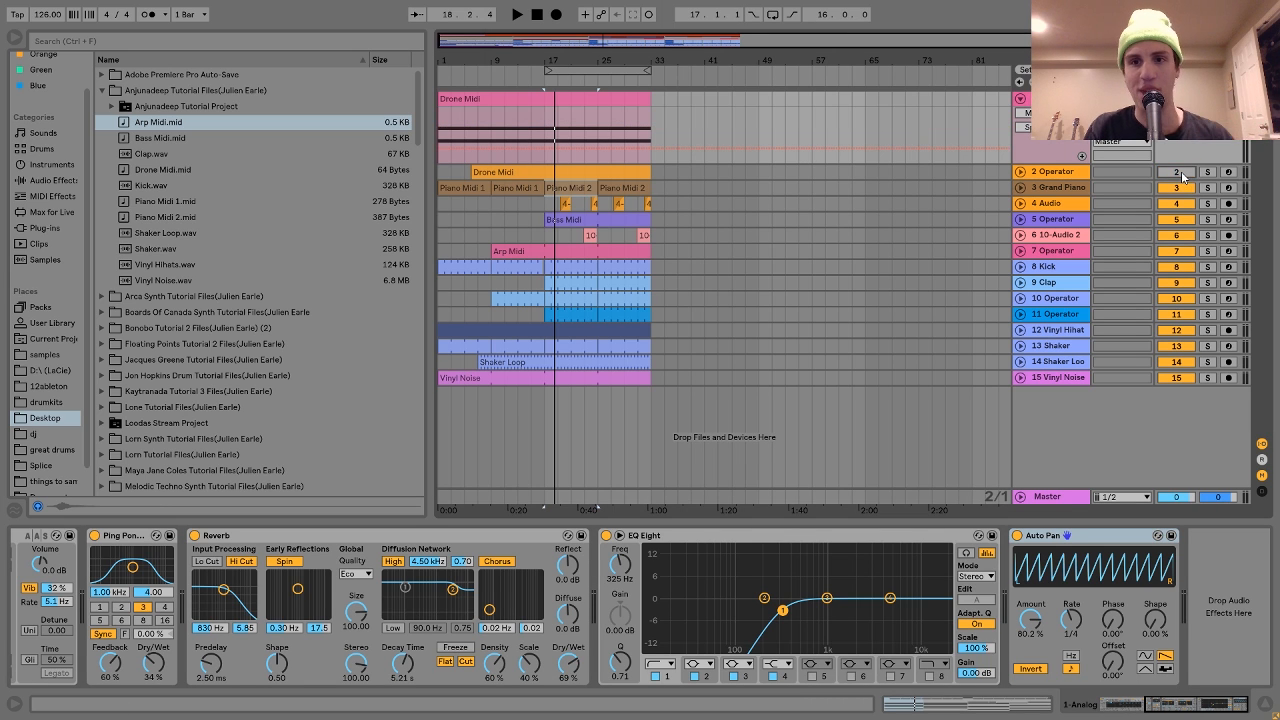
{"action": "left_click", "coordinate": [1176, 252]}
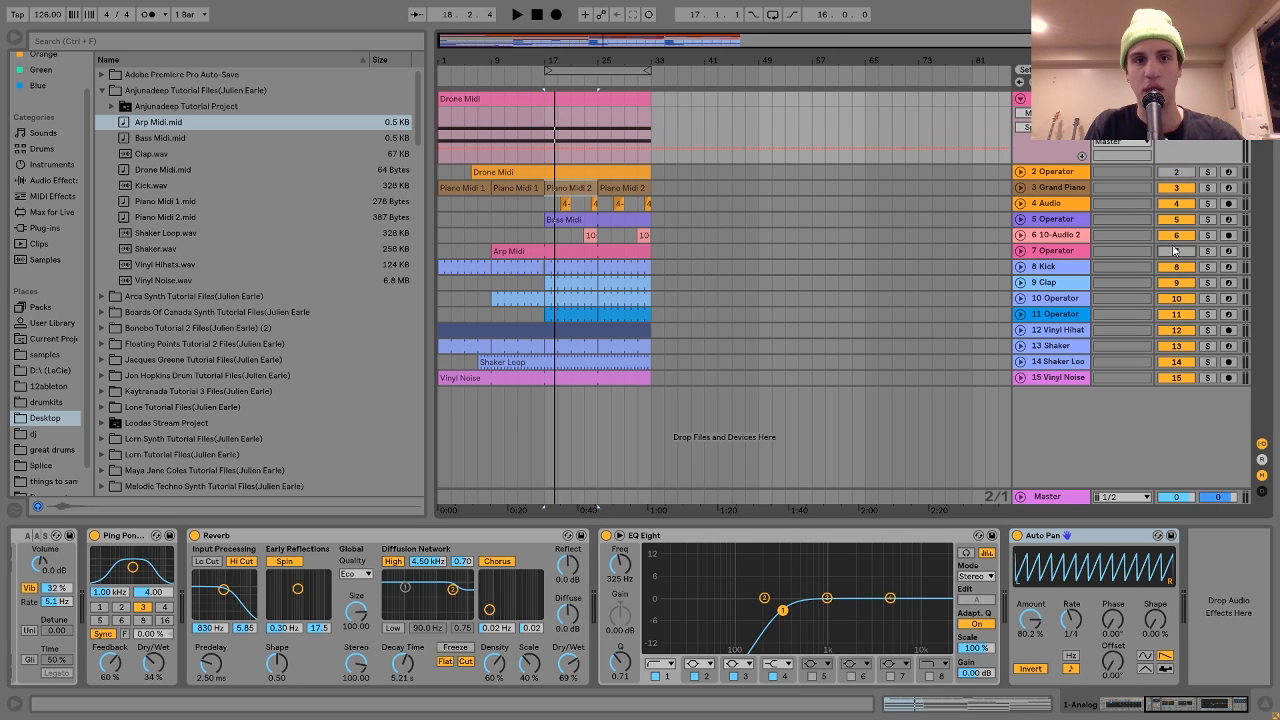
{"action": "key", "text": "space"}
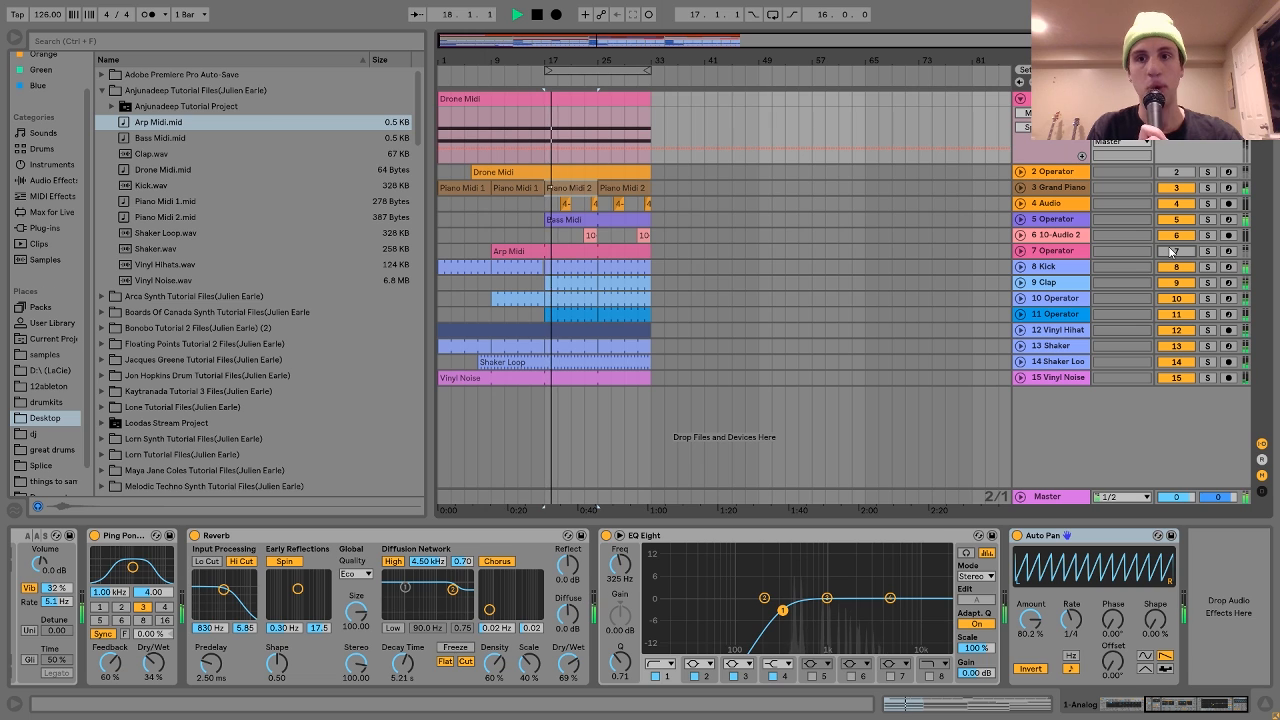
{"action": "key", "text": "space"}
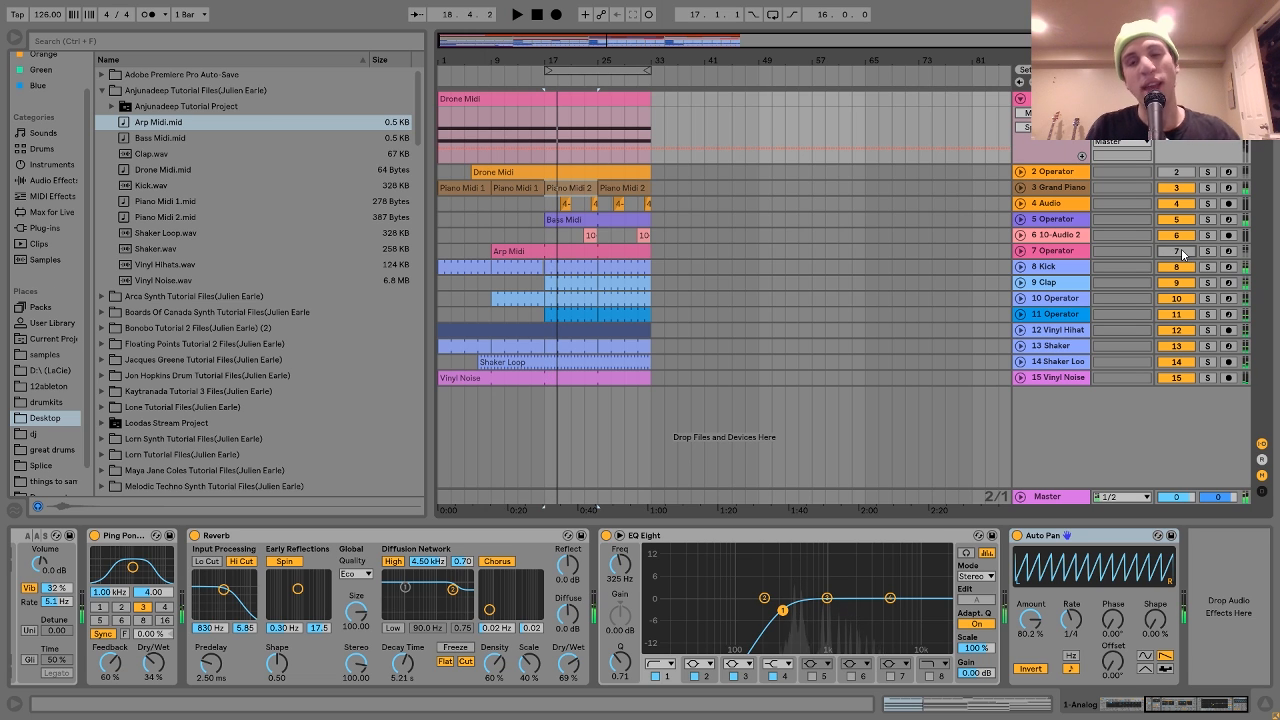
{"action": "left_click", "coordinate": [1180, 252]}
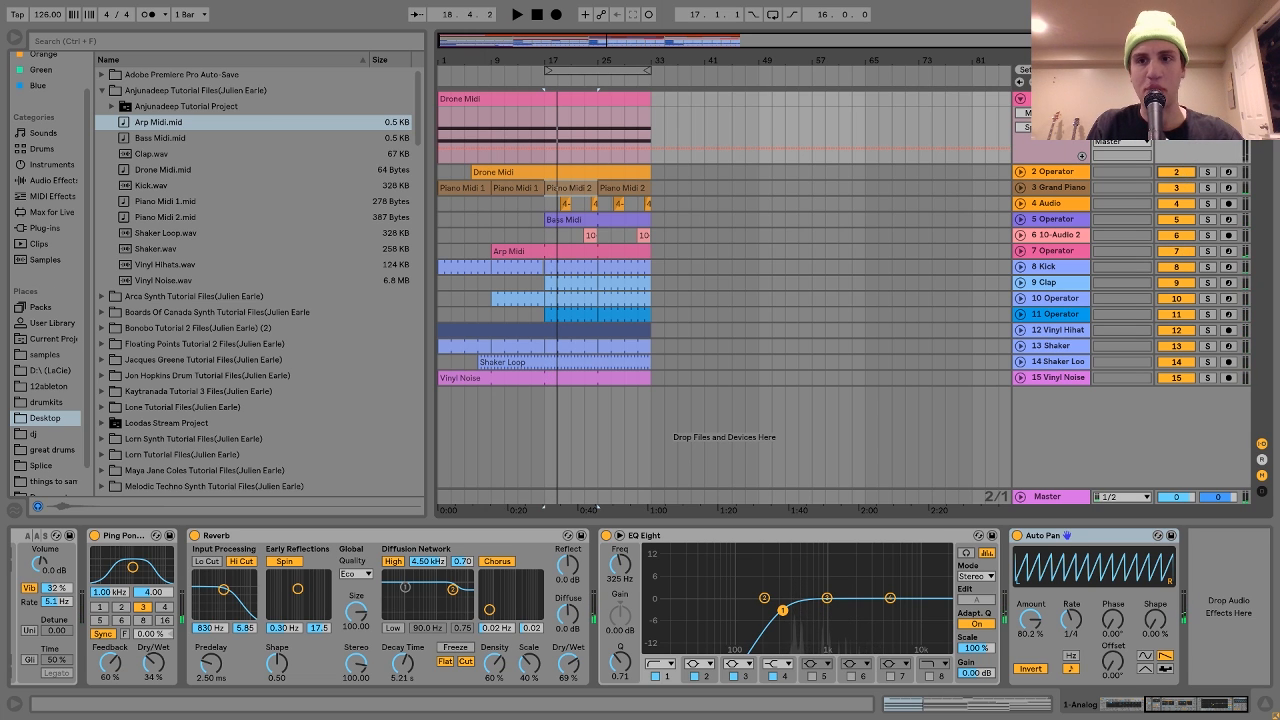
{"action": "key", "text": "space"}
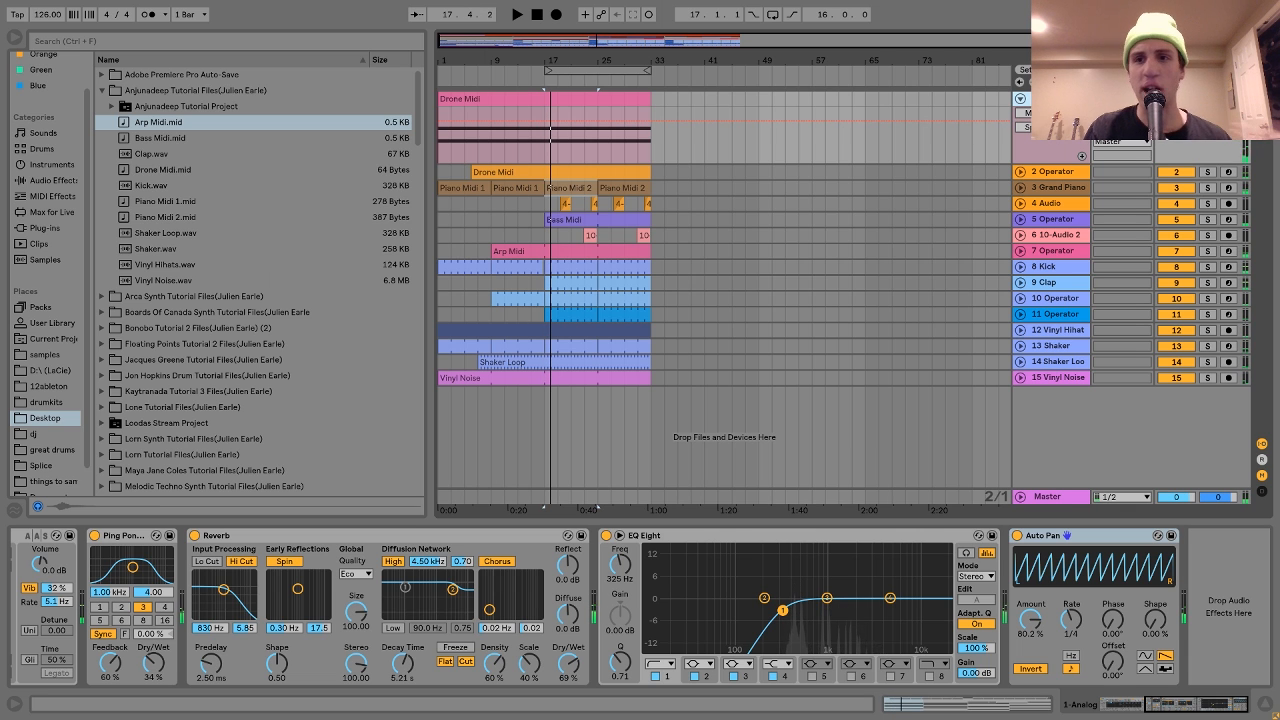
Solo the first drone track and examine the oscillator and filter settings of its Analog synth.
{"action": "left_click", "coordinate": [1207, 99]}
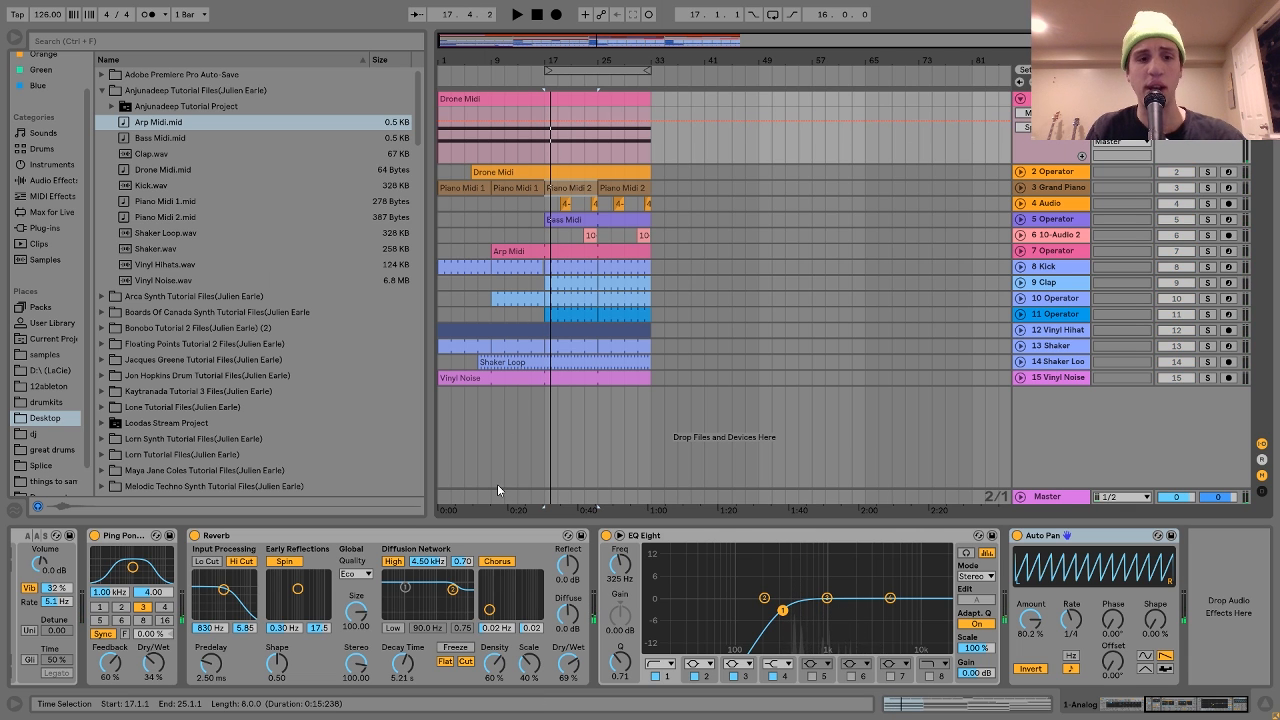
{"action": "scroll", "coordinate": [483, 560], "scroll_direction": "up", "scroll_amount": 5}
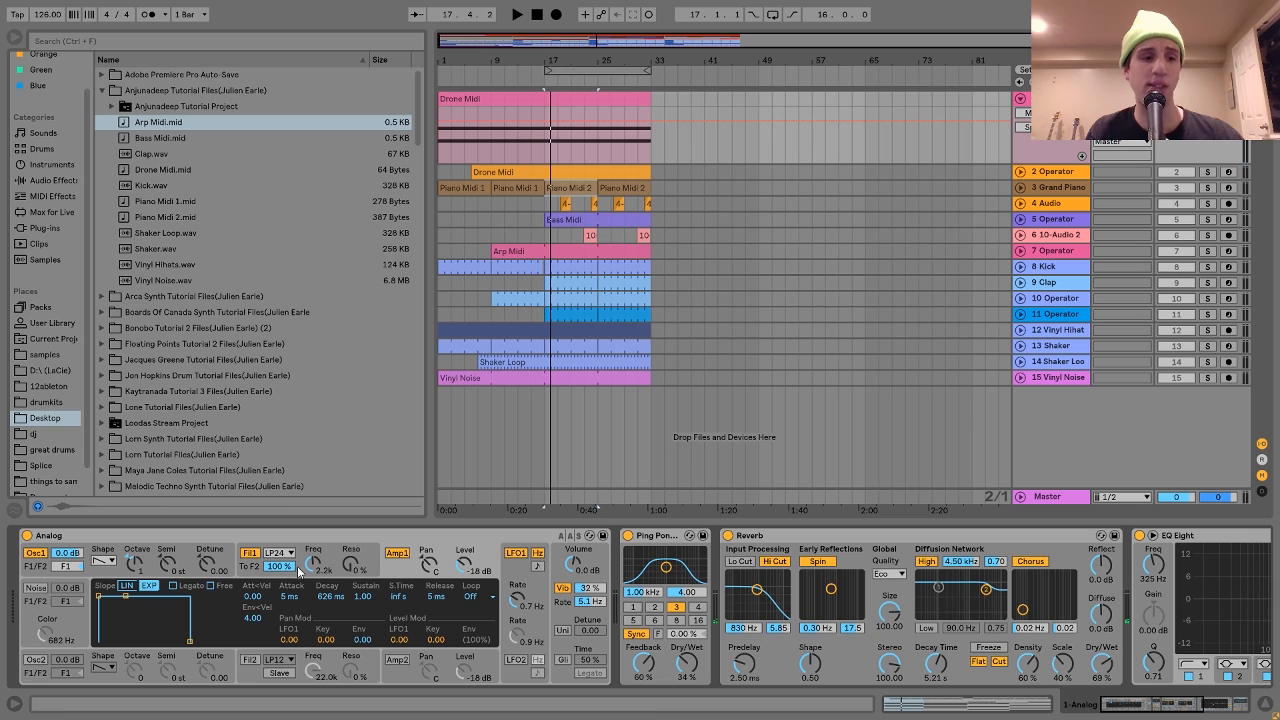
{"action": "left_click", "coordinate": [133, 534]}
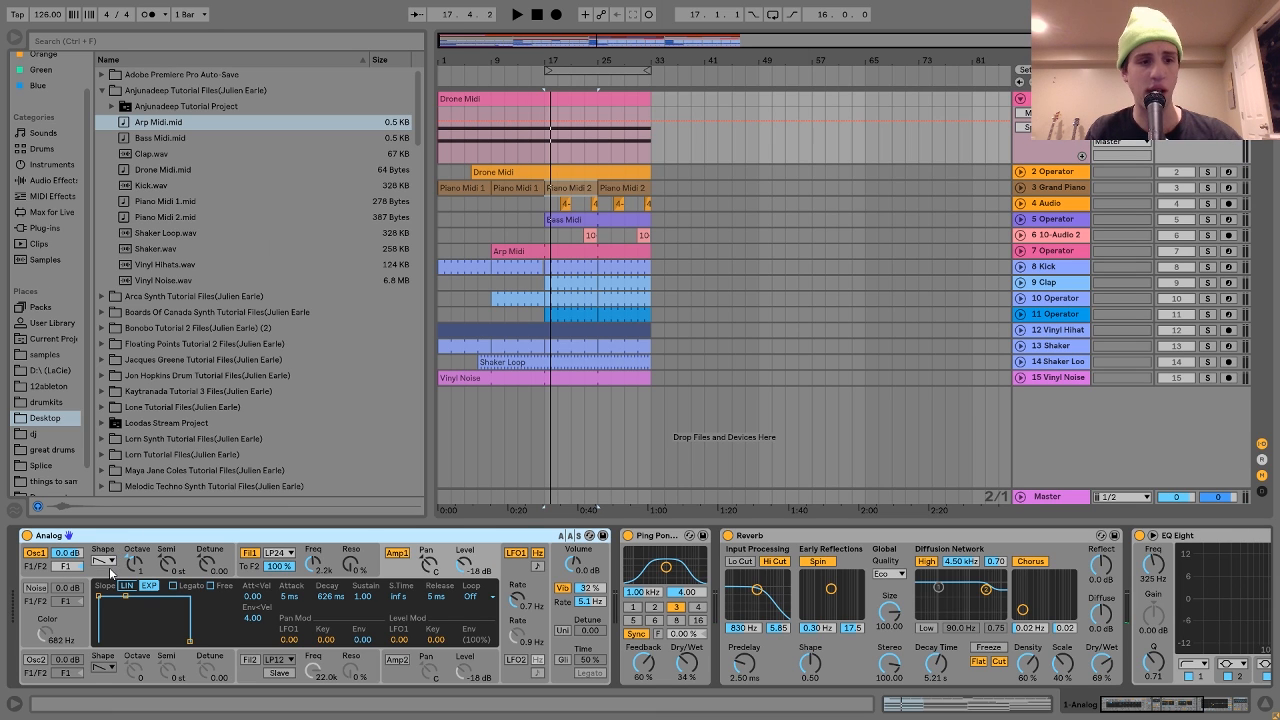
{"action": "left_click", "coordinate": [109, 571]}
{"action": "left_click", "coordinate": [248, 574]}
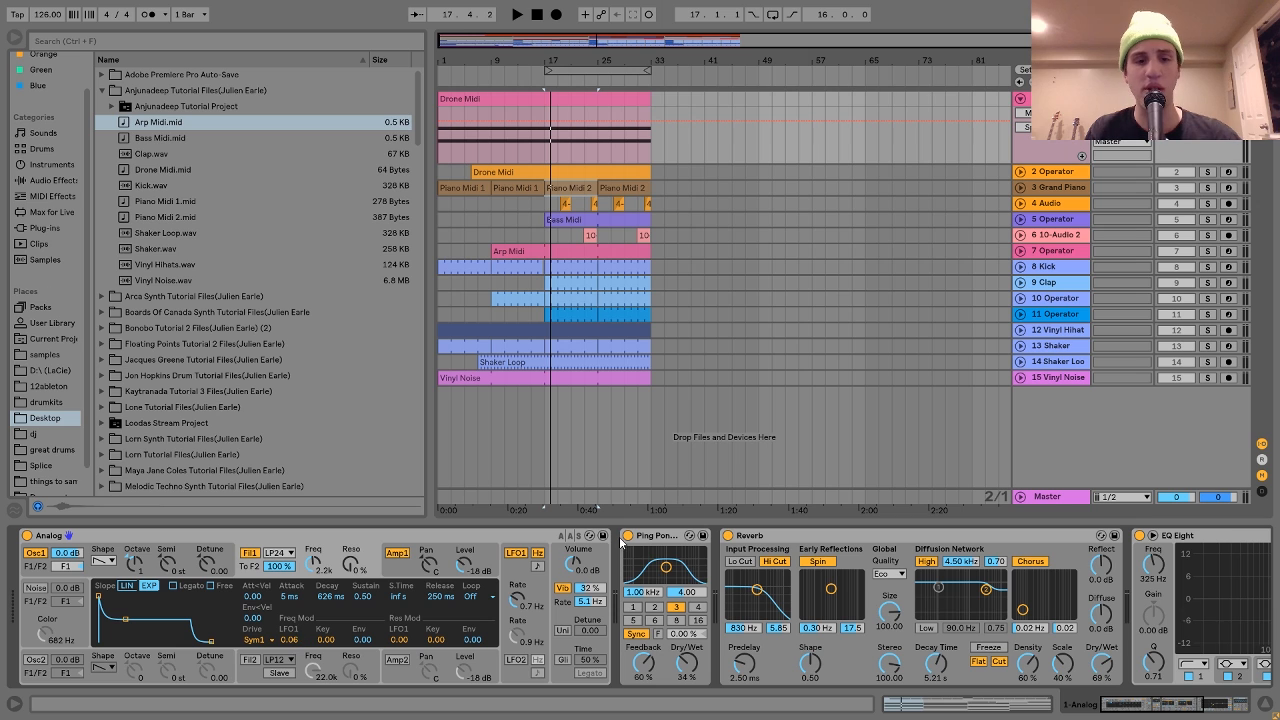
Play the soloed drone from bar 17 and examine Analog's Amp1 envelope and global settings.
{"action": "key", "text": "space"}
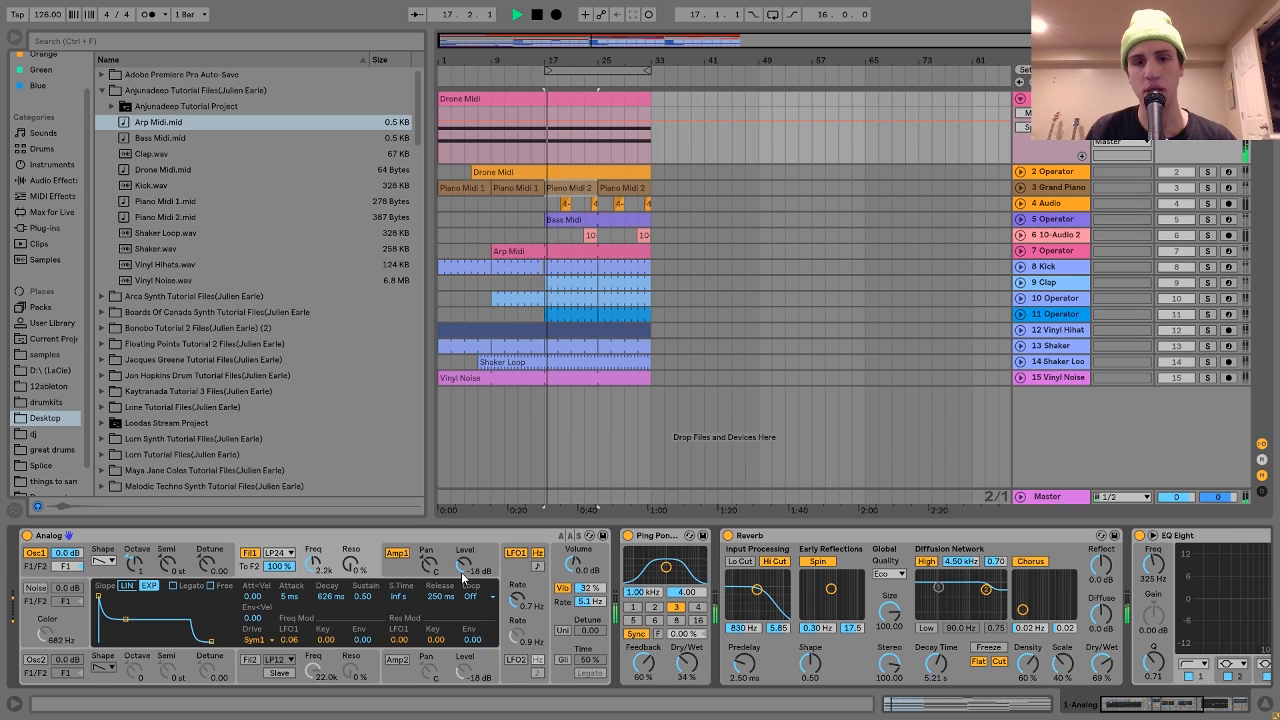
{"action": "key", "text": "space"}
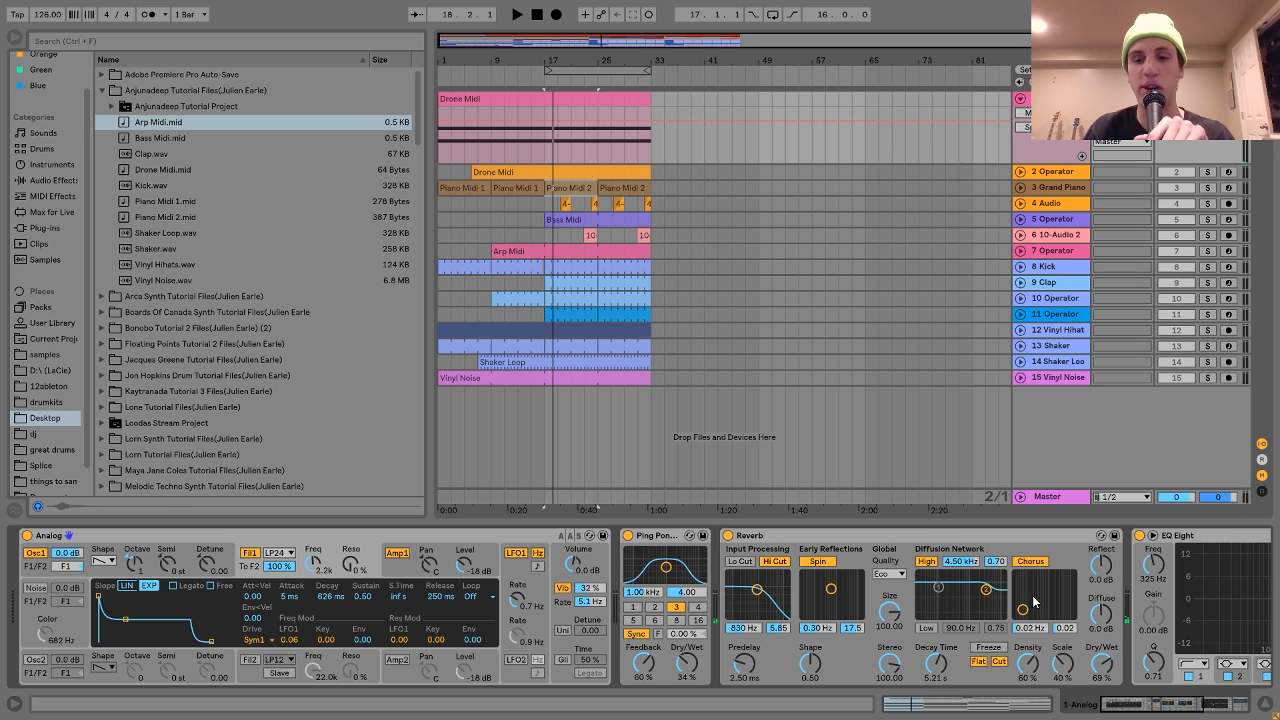
{"action": "left_click", "coordinate": [400, 559]}
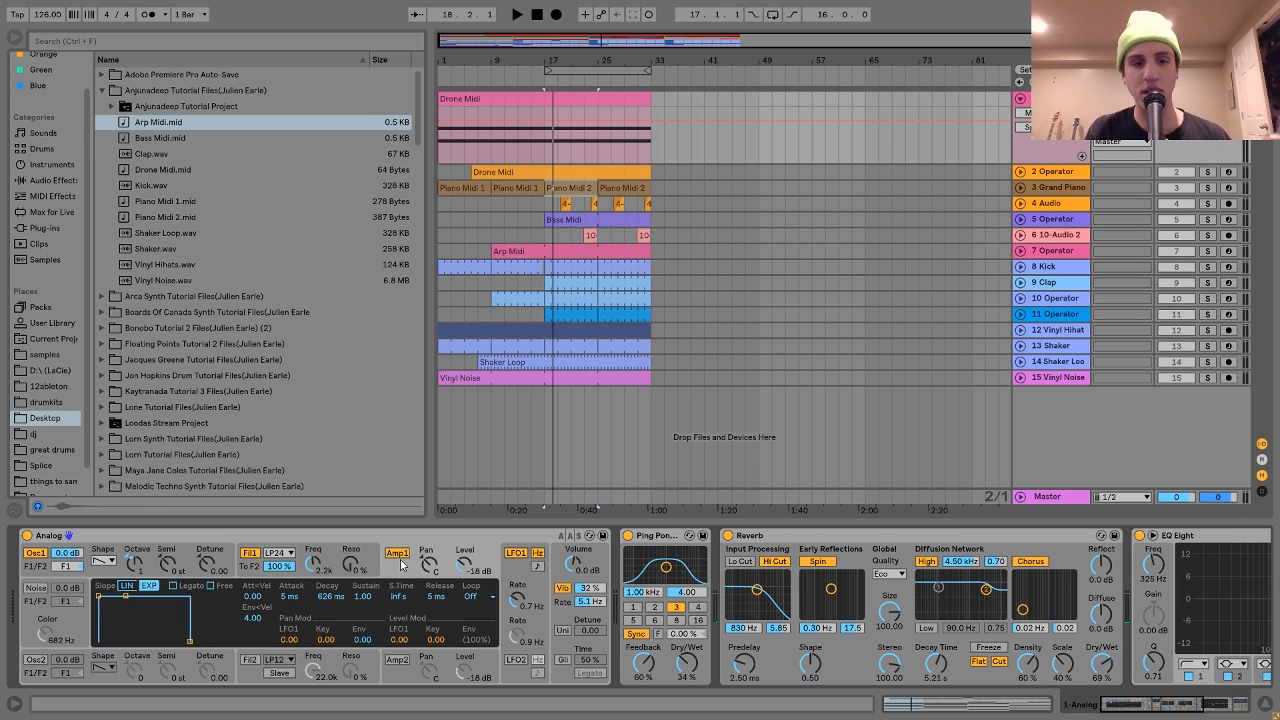
{"action": "left_click", "coordinate": [561, 610]}
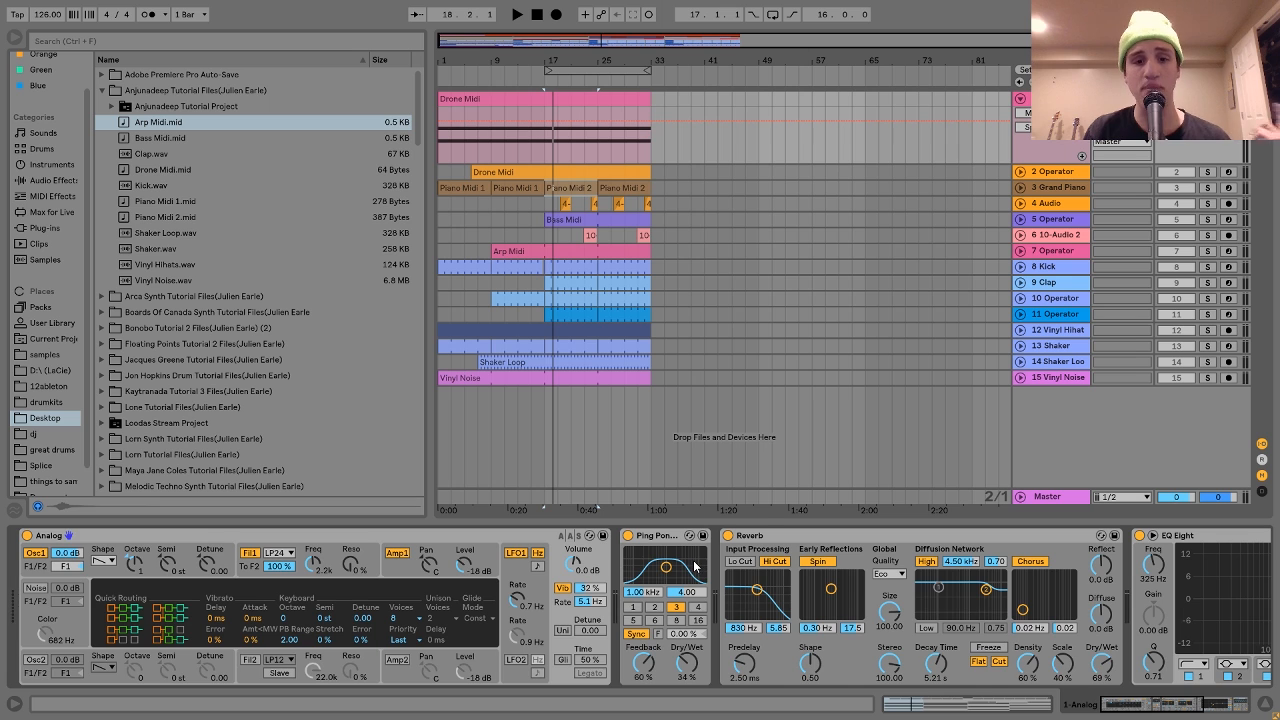
Examine the drone track's effects chain: Ping Pong Delay, Reverb, EQ Eight and Auto Pan.
{"action": "scroll", "coordinate": [688, 567], "scroll_direction": "right", "scroll_amount": 3}
{"action": "scroll", "coordinate": [584, 533], "scroll_direction": "right", "scroll_amount": 10}
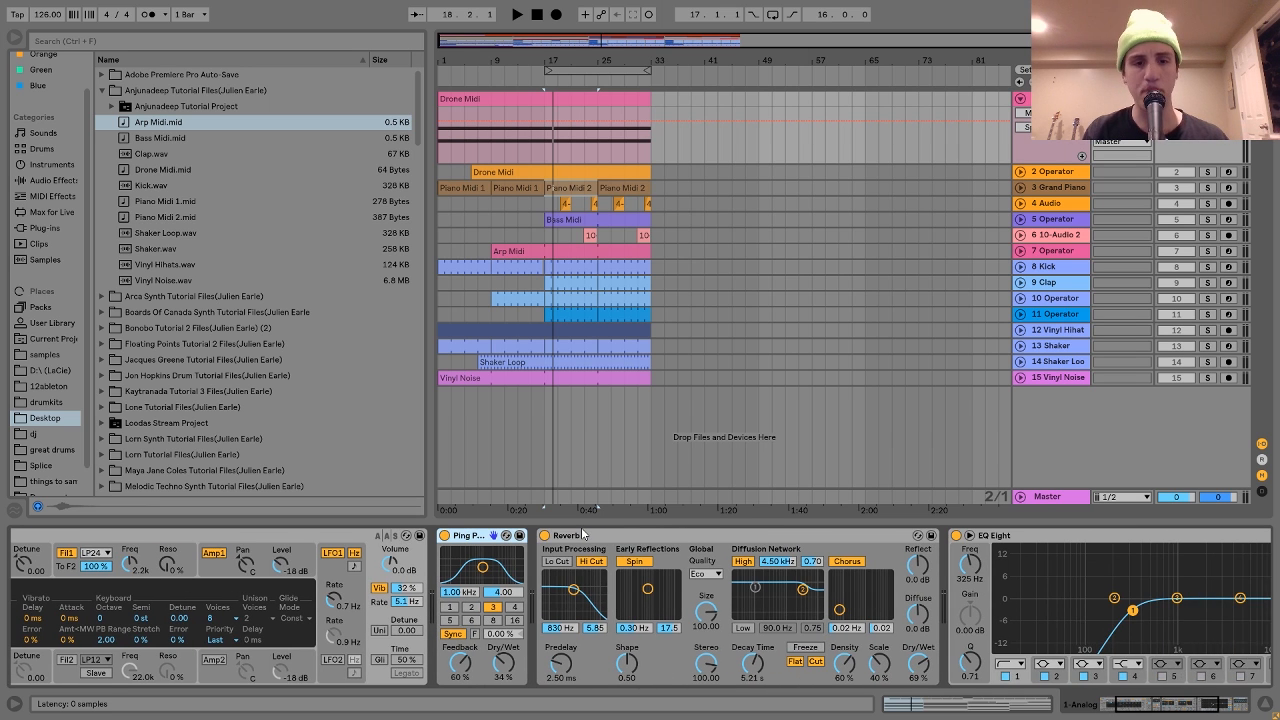
{"action": "scroll", "coordinate": [581, 527], "scroll_direction": "right", "scroll_amount": 3}
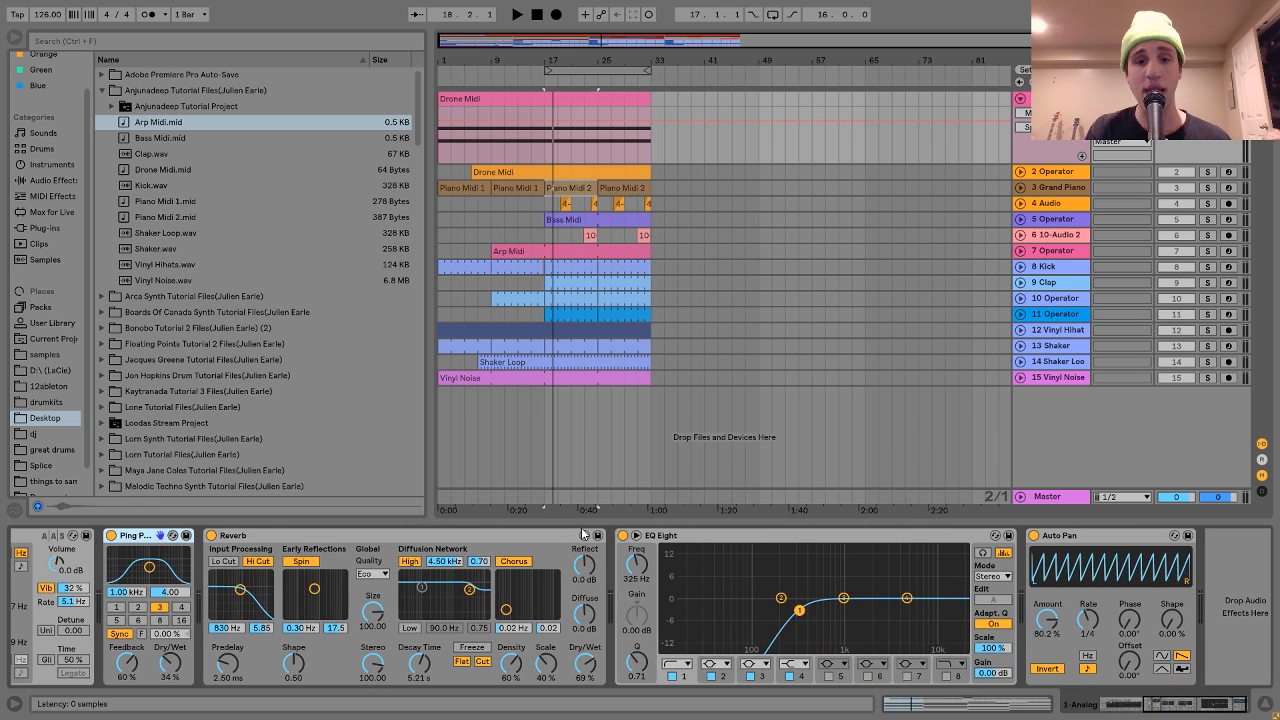
{"action": "left_click", "coordinate": [737, 536]}
{"action": "scroll", "coordinate": [736, 538], "scroll_direction": "right", "scroll_amount": 1}
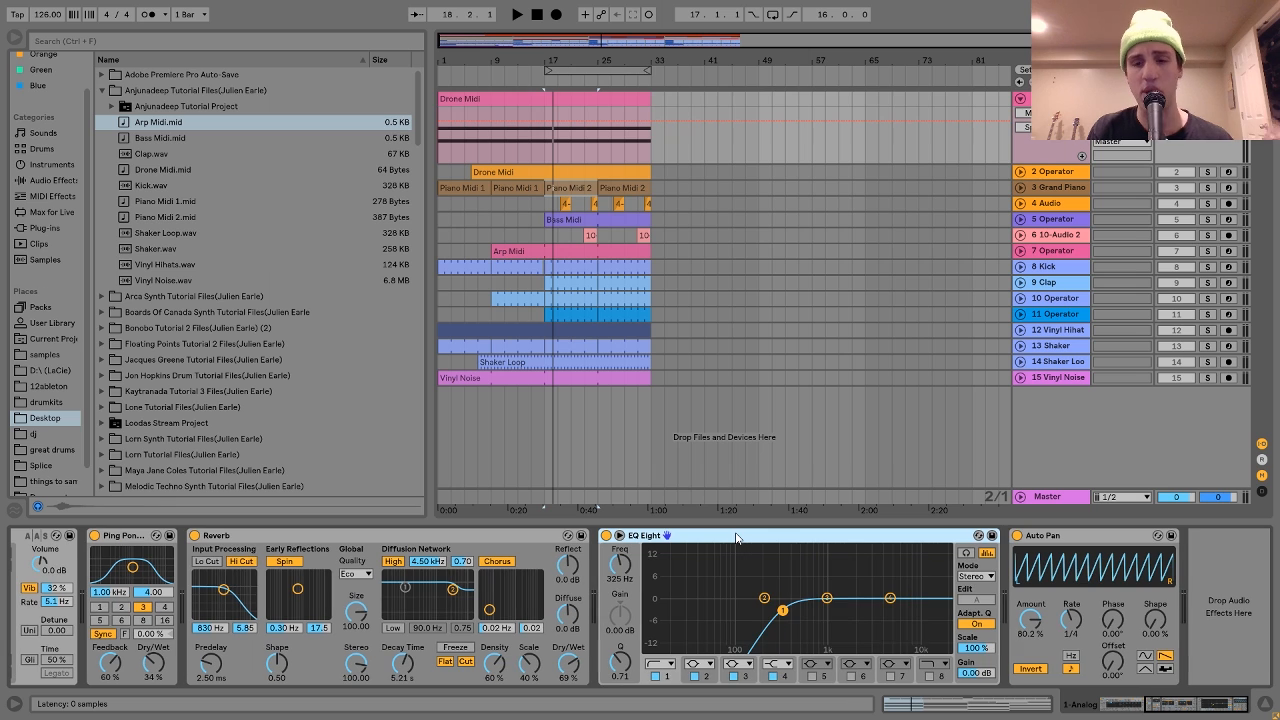
{"action": "left_click", "coordinate": [1067, 536]}
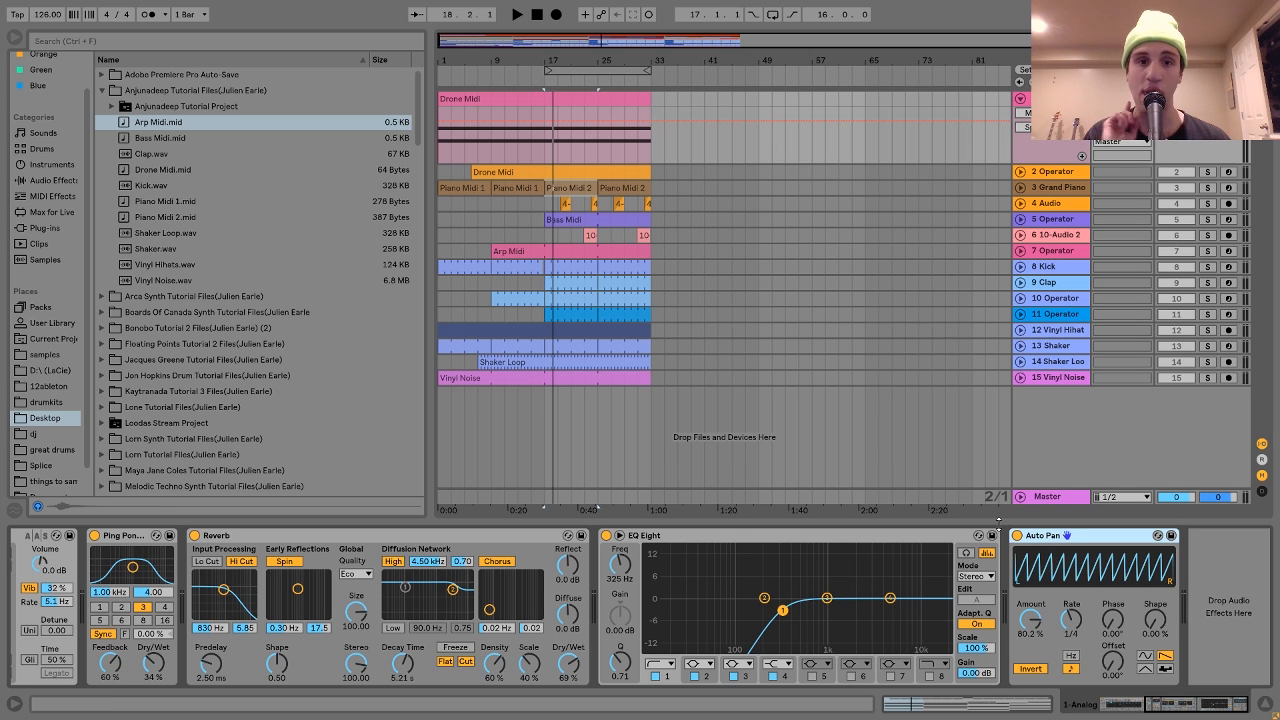
Unfold and solo the 2 Operator track, and listen to its drone from bar 17.
{"action": "left_click", "coordinate": [1020, 172]}
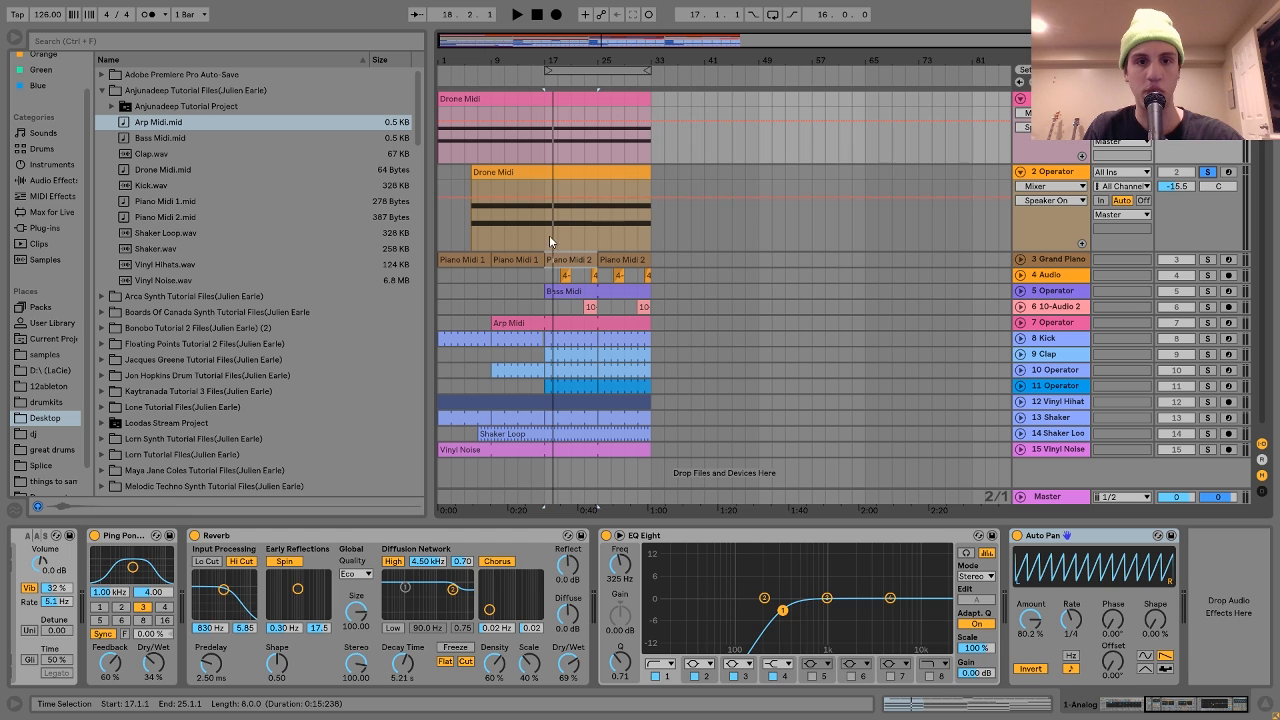
{"action": "left_click", "coordinate": [547, 233]}
{"action": "key", "text": "space"}
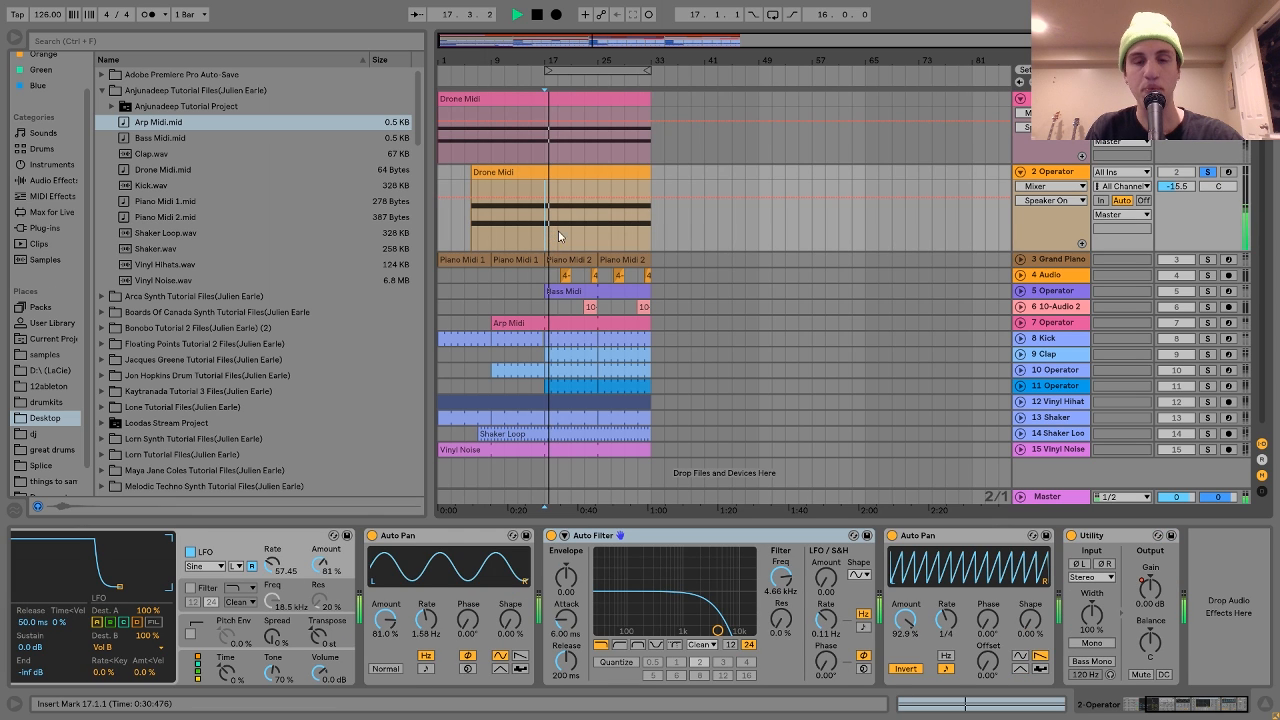
{"action": "key", "text": "space"}
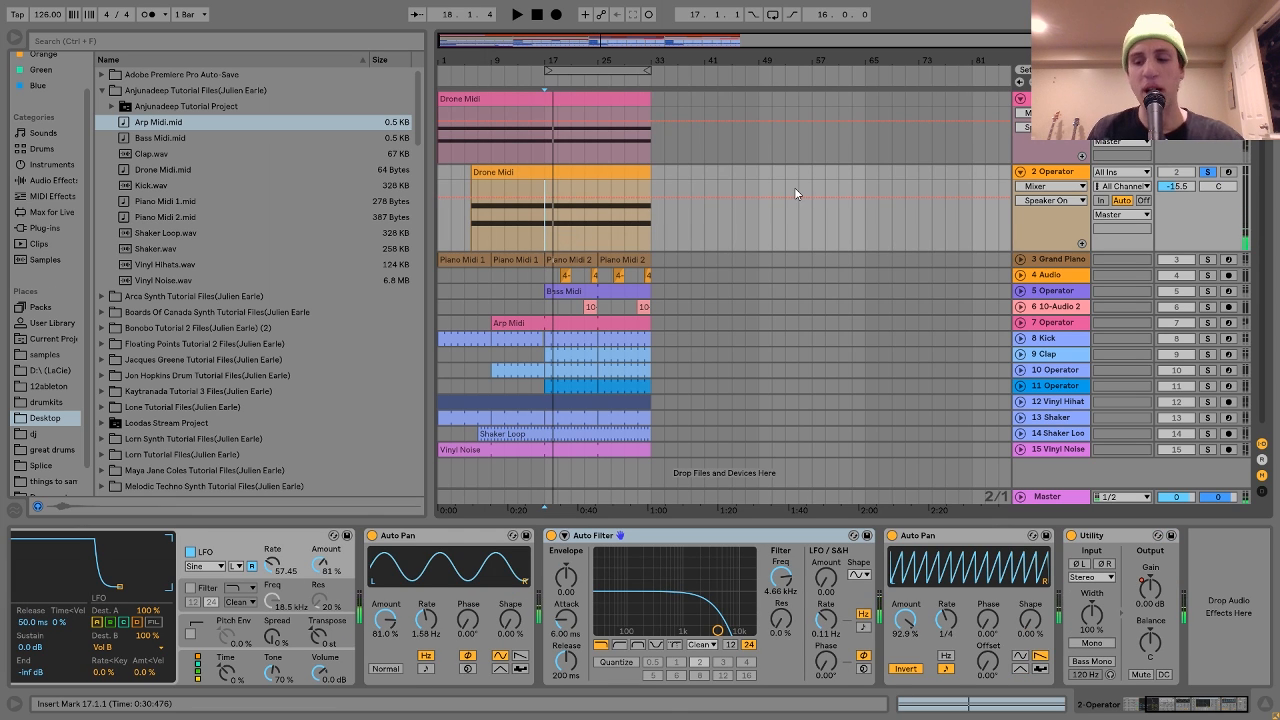
{"action": "key", "text": "space"}
{"action": "key", "text": "space"}
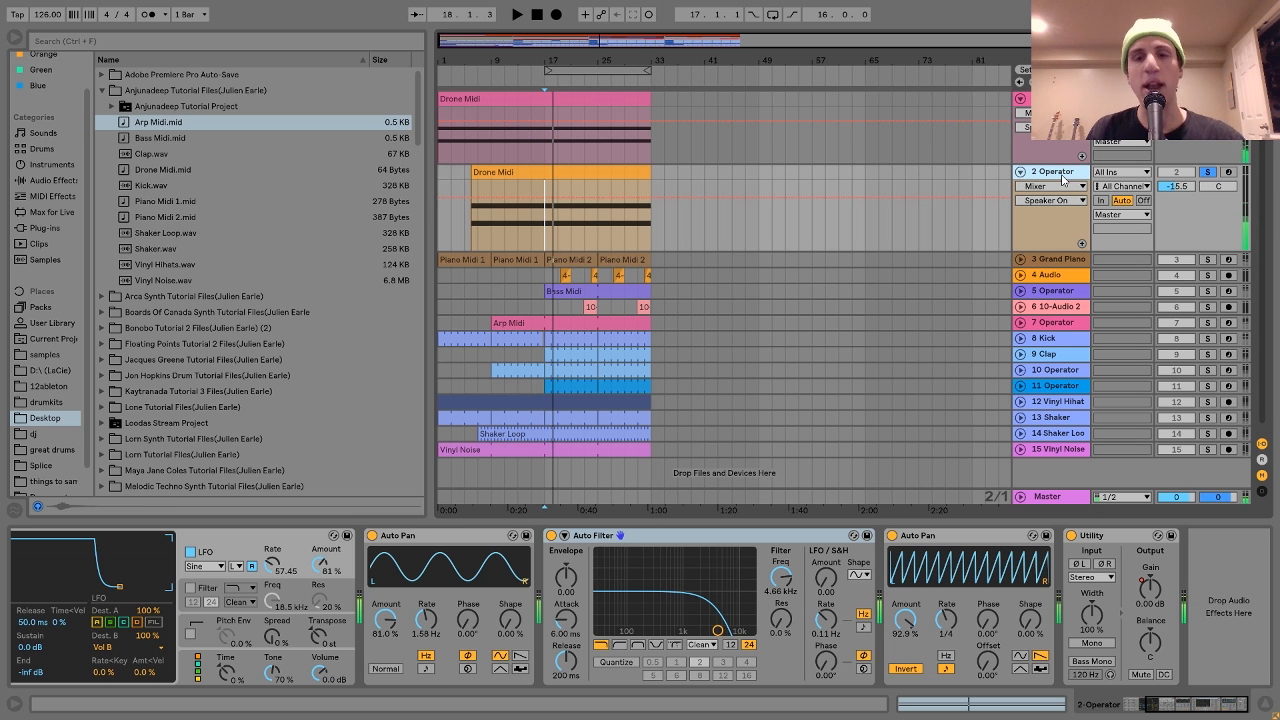
Play the soloed 2 Operator track's Drone Midi clip from its start at bar 6, checking the Utility gain.
{"action": "left_click", "coordinate": [550, 186]}
{"action": "key", "text": "space"}
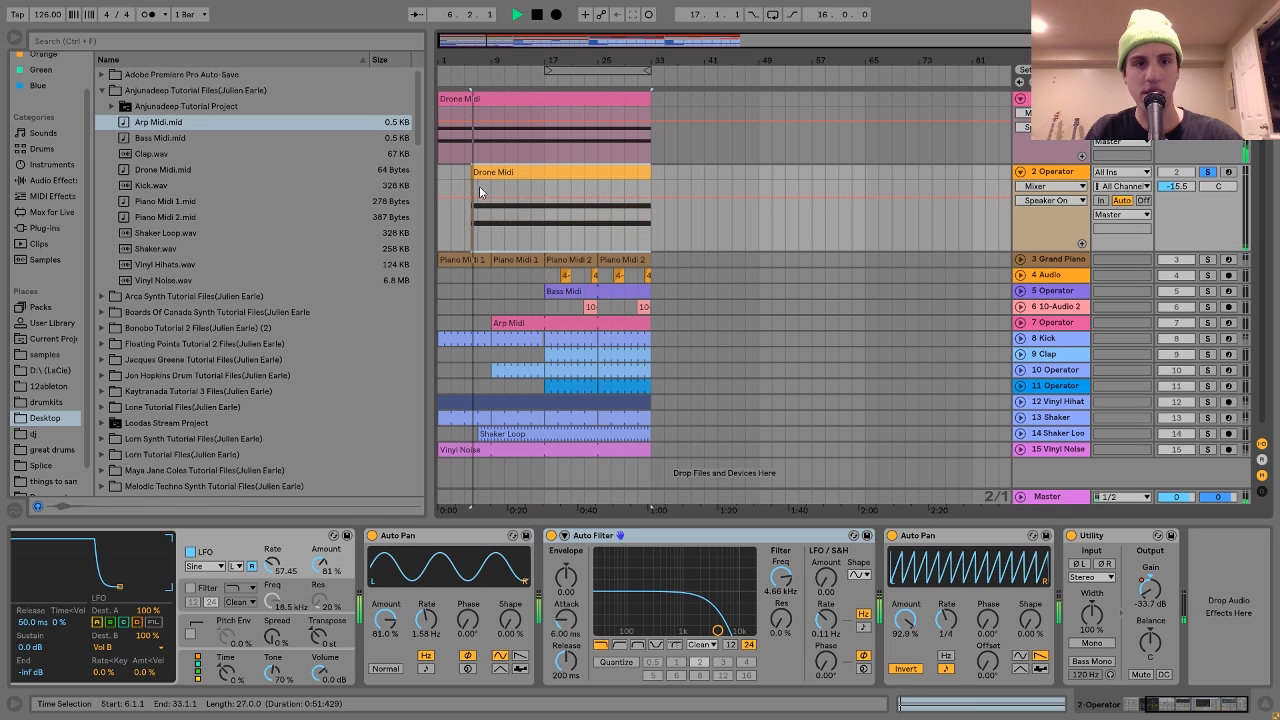
{"action": "key", "text": "space"}
{"action": "left_click_drag", "start_coordinate": [1150, 596], "coordinate": [1152, 590]}
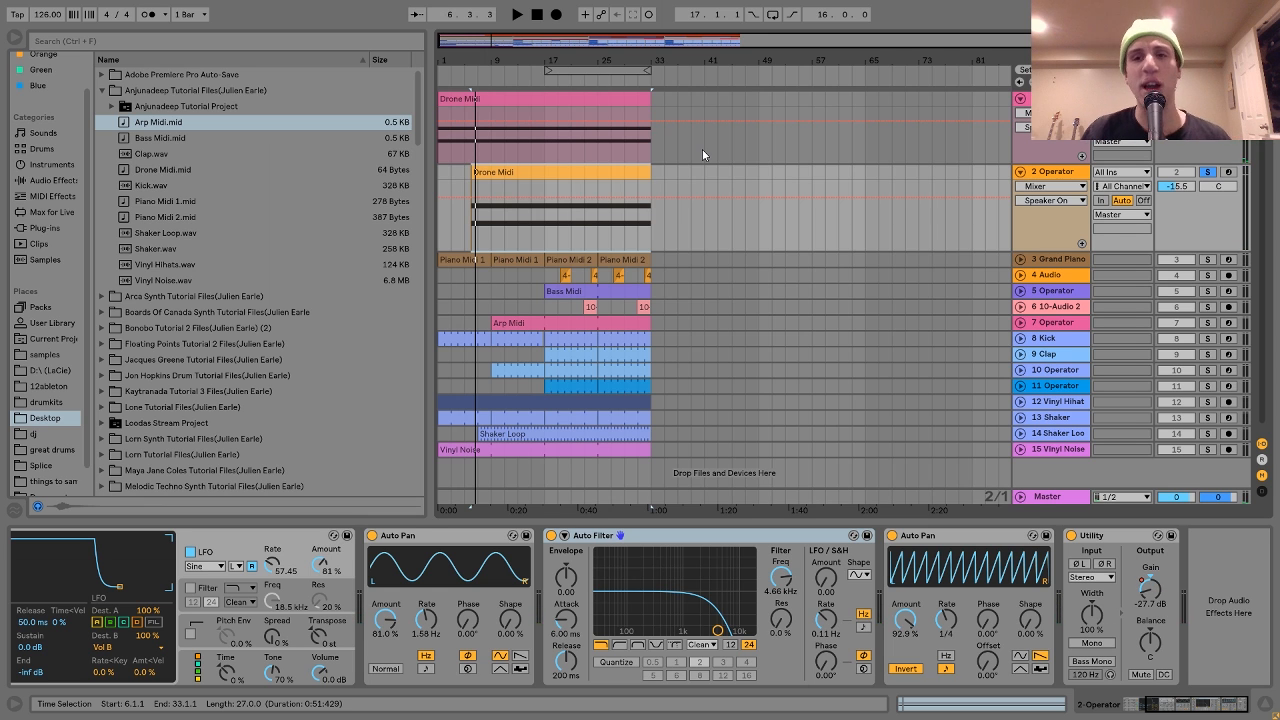
Examine Operator's oscillators A, B and C and its LFO settings on the 2 Operator drone track.
{"action": "left_click", "coordinate": [543, 143]}
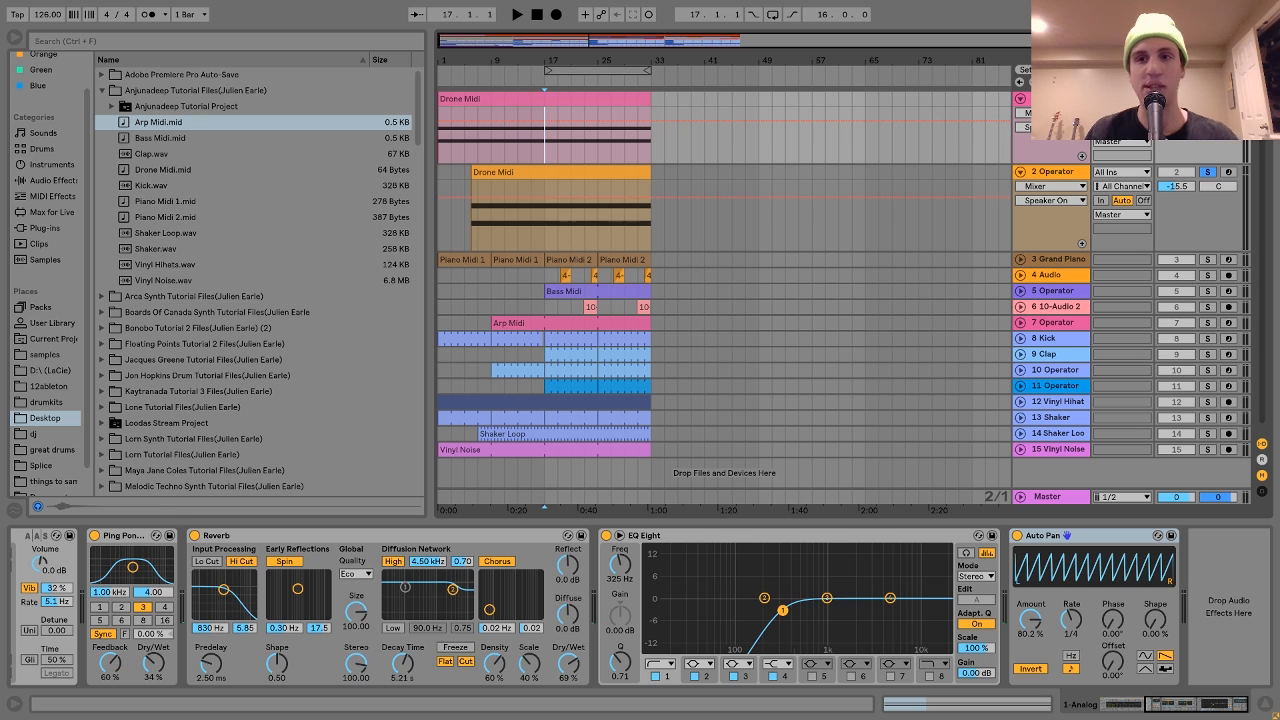
{"action": "left_click", "coordinate": [1062, 172]}
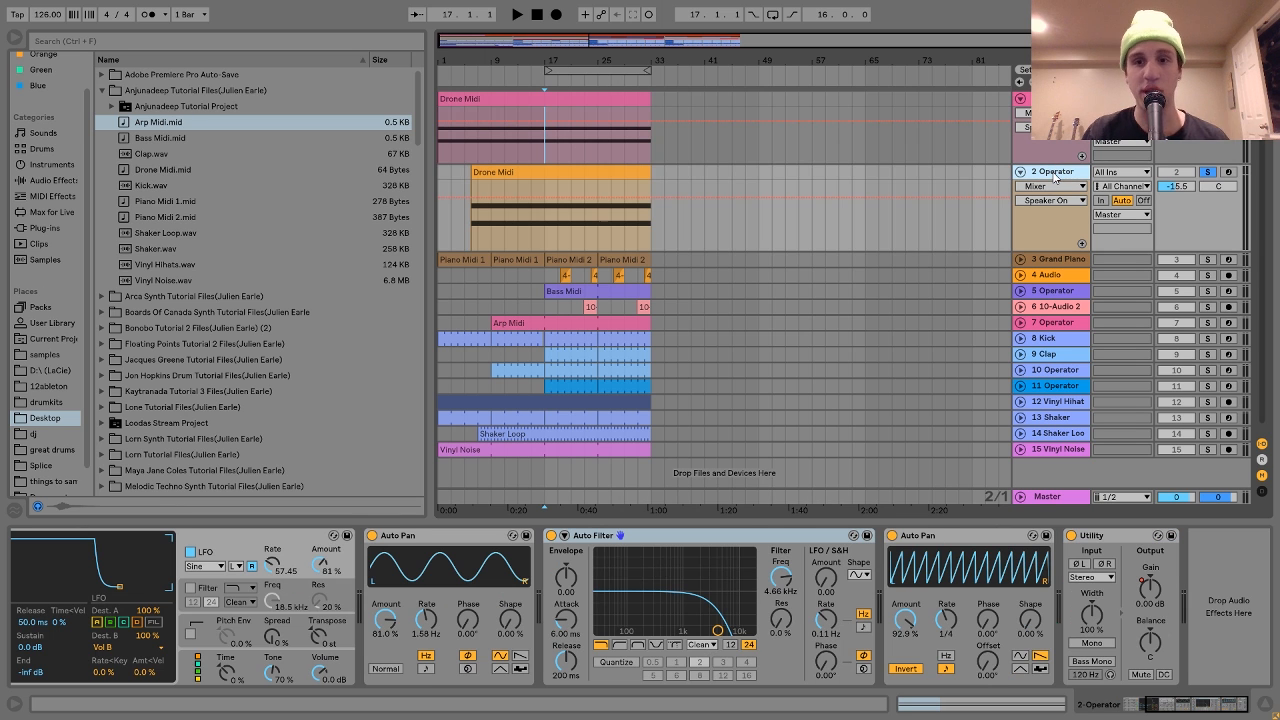
{"action": "left_click", "coordinate": [547, 558]}
{"action": "scroll", "coordinate": [545, 562], "scroll_direction": "left", "scroll_amount": 4}
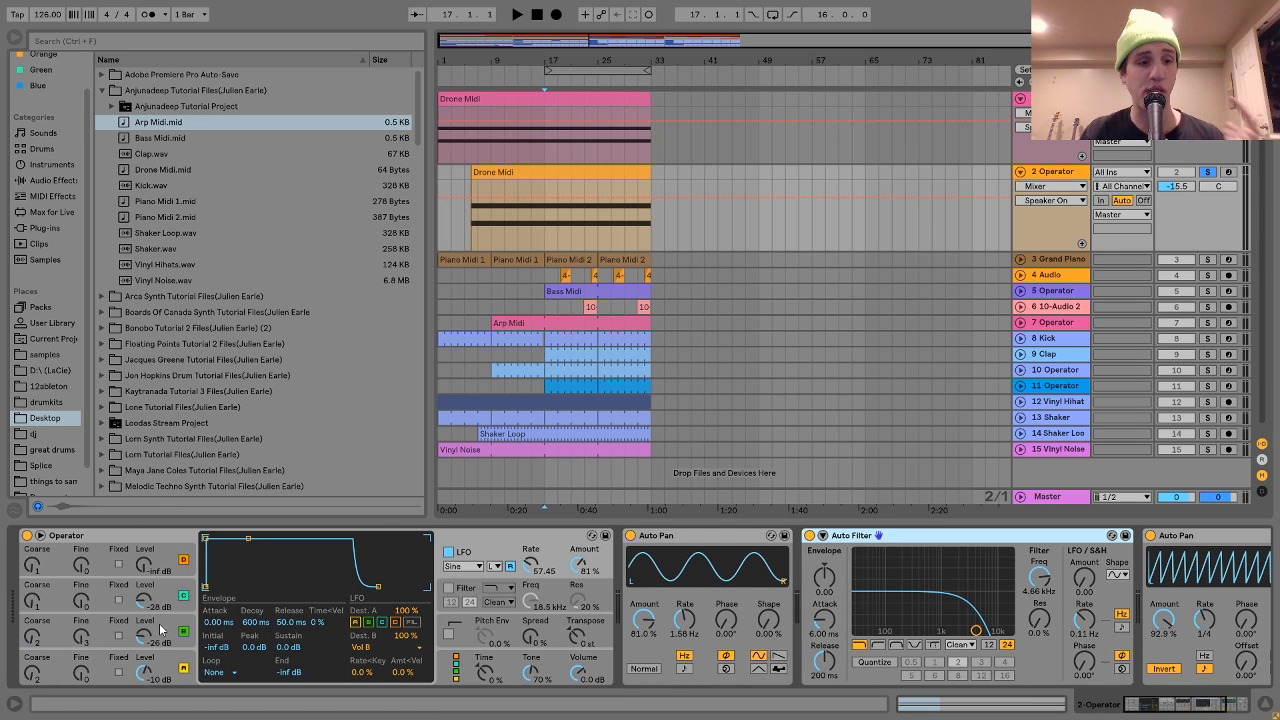
{"action": "left_click", "coordinate": [181, 661]}
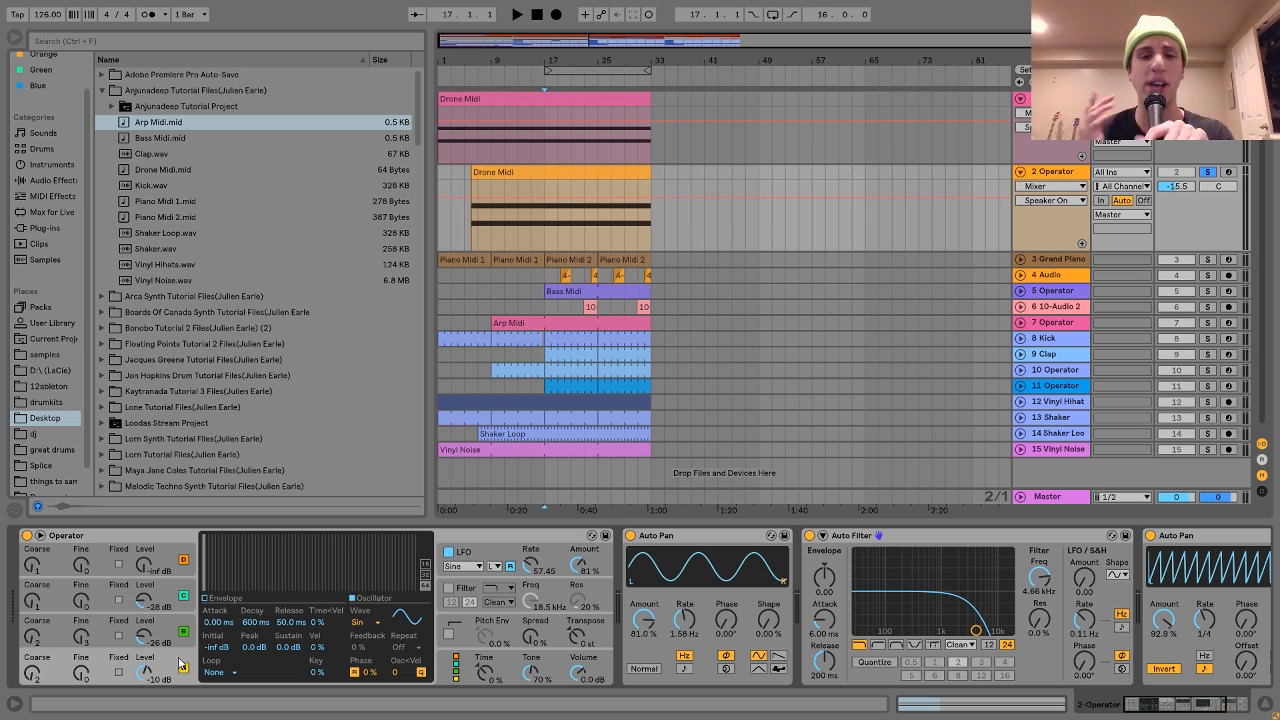
{"action": "left_click", "coordinate": [172, 630]}
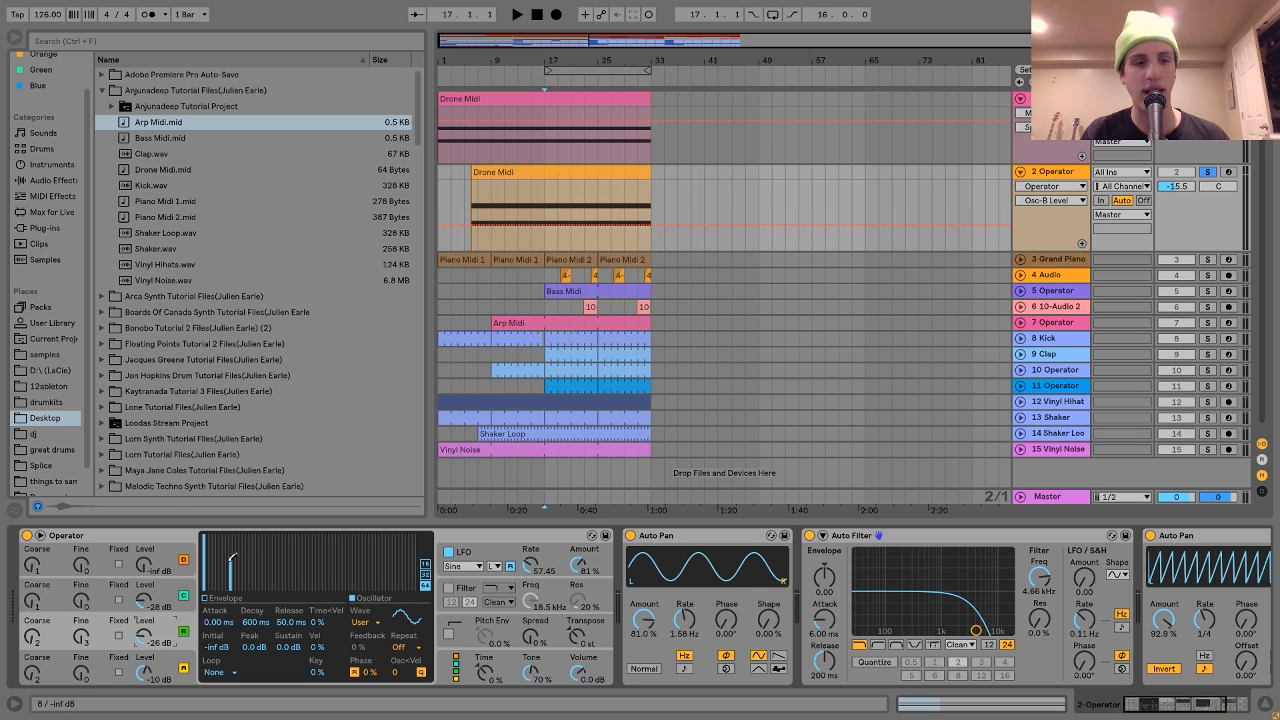
{"action": "left_click", "coordinate": [184, 588]}
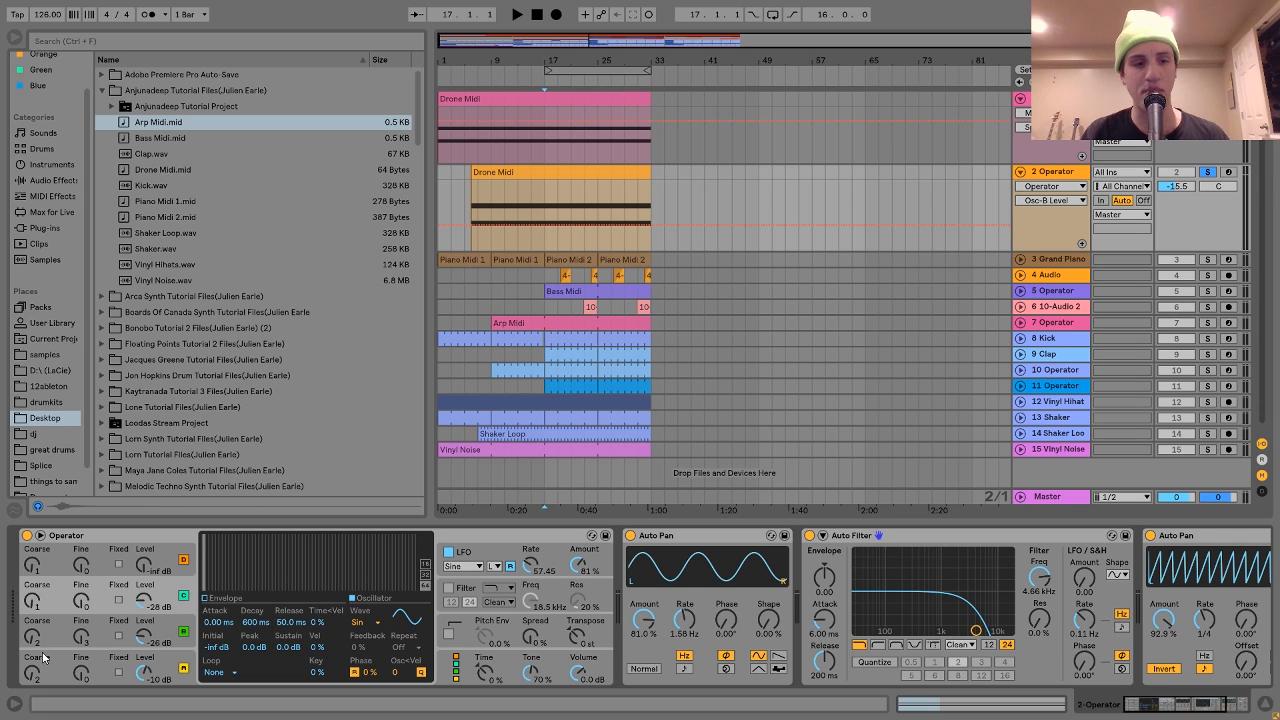
{"action": "left_click", "coordinate": [483, 551]}
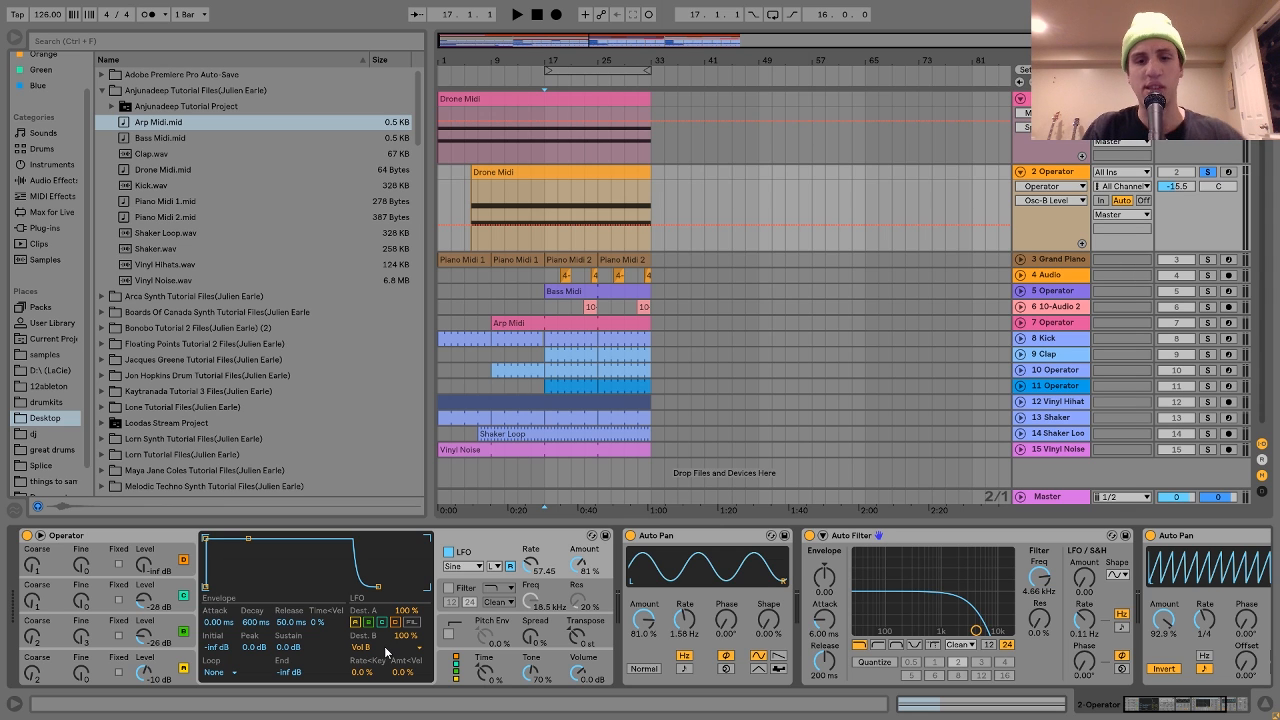
Play the soloed drone from bar 17 with Auto Filter bypassed, and re-enable the filter.
{"action": "left_click", "coordinate": [810, 536]}
{"action": "key", "text": "space"}
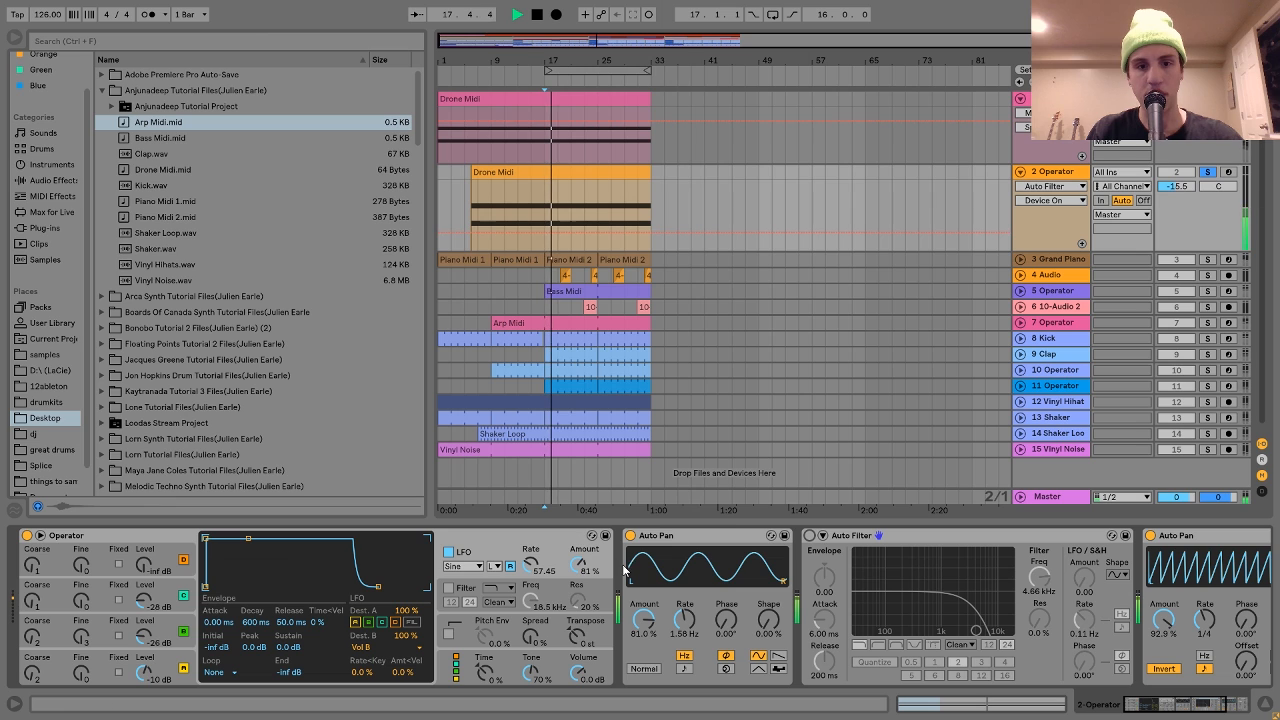
{"action": "key", "text": "space"}
{"action": "left_click", "coordinate": [810, 536]}
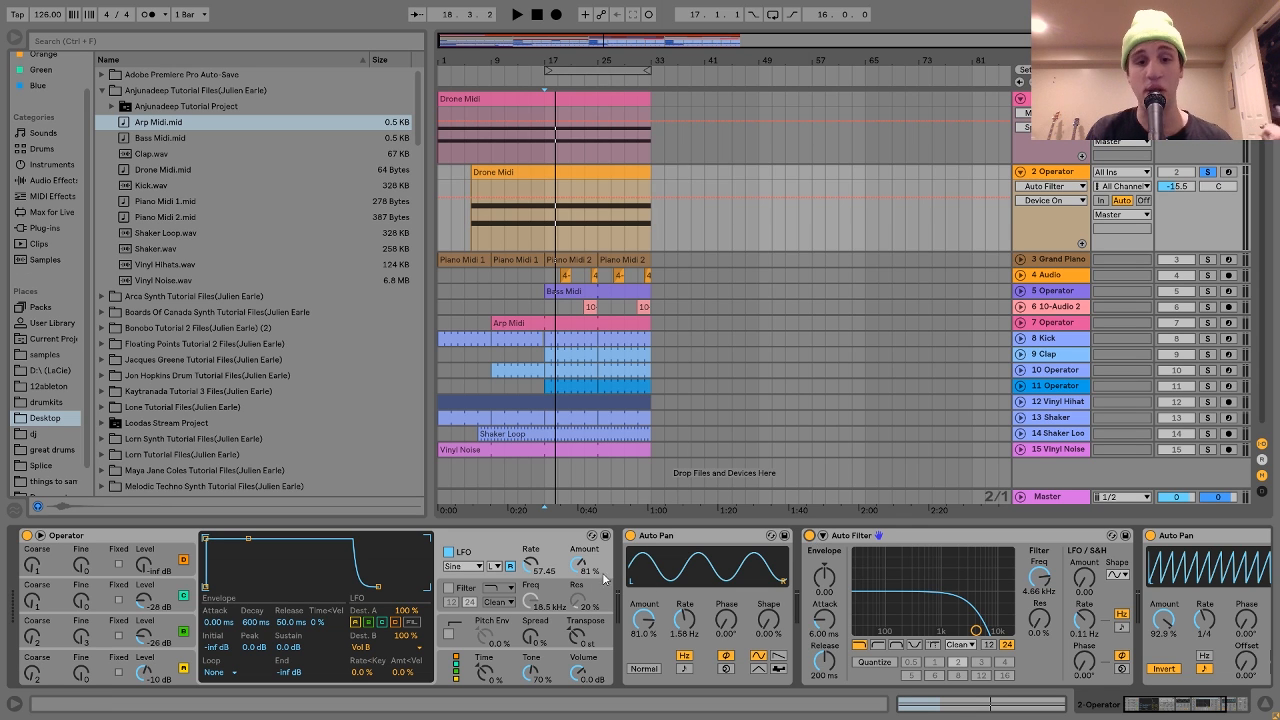
Examine the first Auto Pan, and play the drone from bar 17 with the second Auto Pan bypassed.
{"action": "left_click", "coordinate": [652, 539]}
{"action": "scroll", "coordinate": [652, 539], "scroll_direction": "down", "scroll_amount": 1}
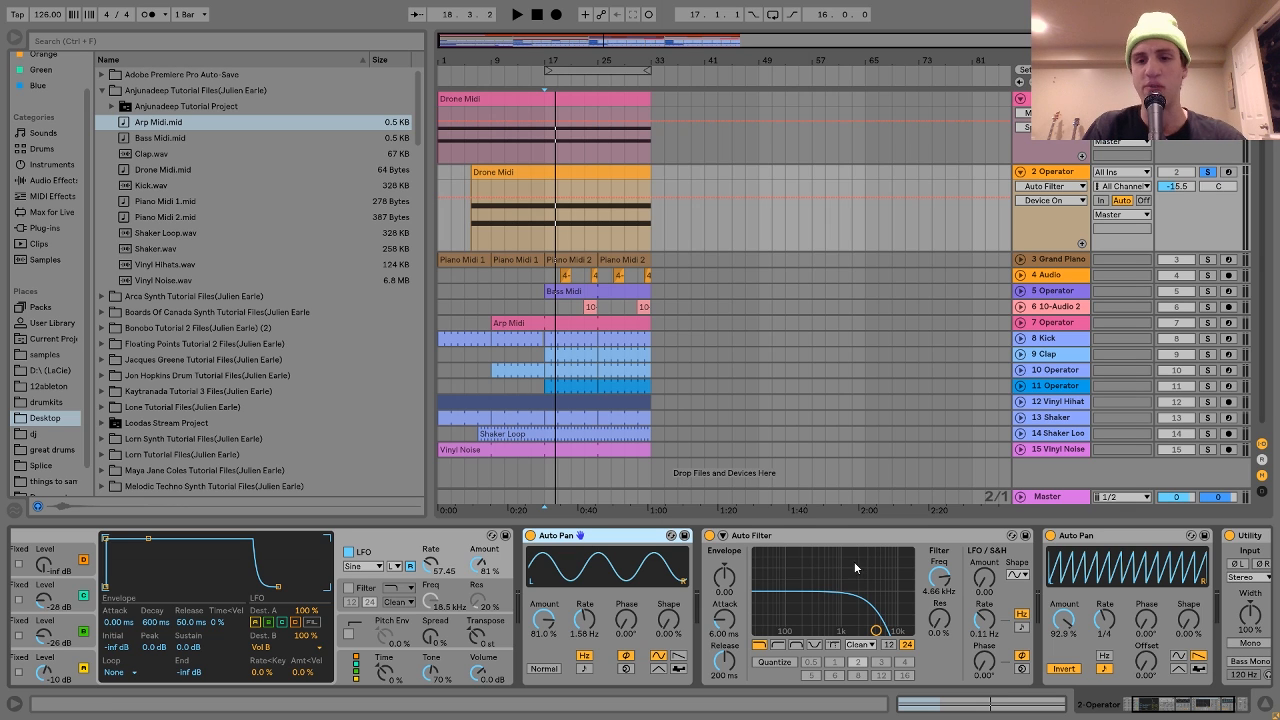
{"action": "left_click", "coordinate": [1050, 536]}
{"action": "key", "text": "space"}
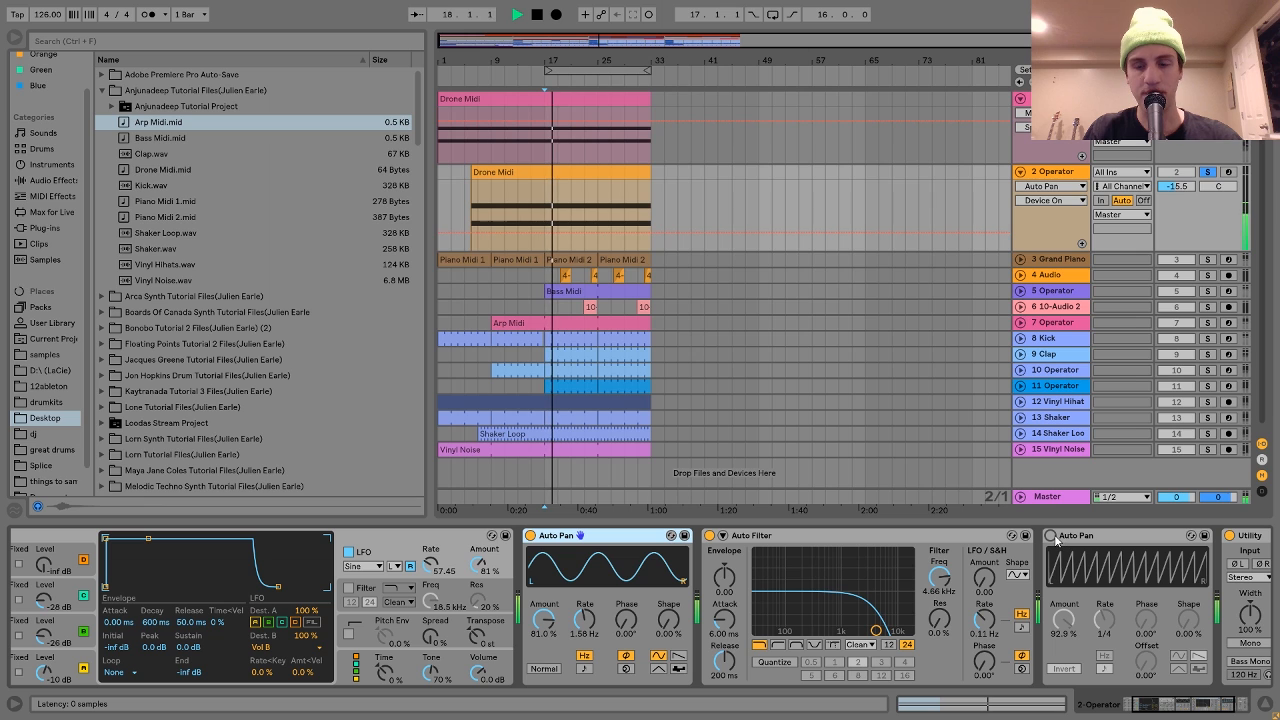
{"action": "key", "text": "space"}
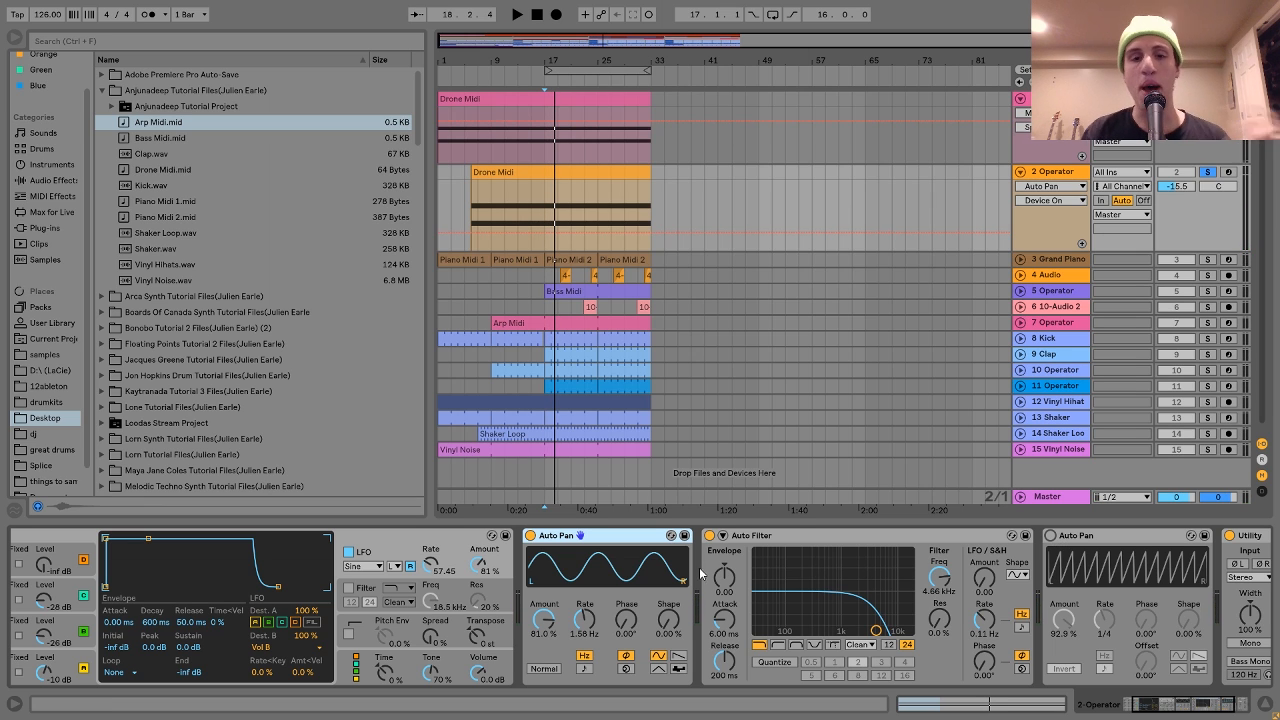
Compare the drone with Auto Filter off and on during playback, leaving Auto Filter and the second Auto Pan enabled.
{"action": "left_click", "coordinate": [766, 537]}
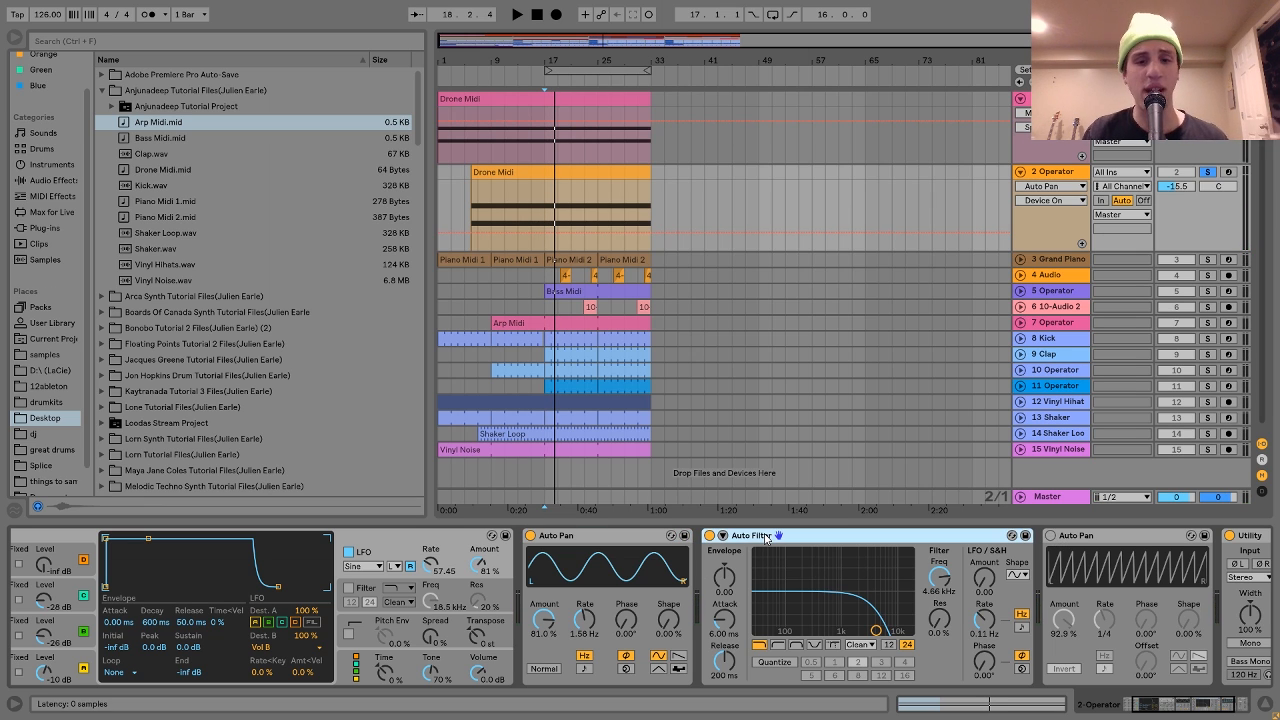
{"action": "left_click", "coordinate": [709, 536]}
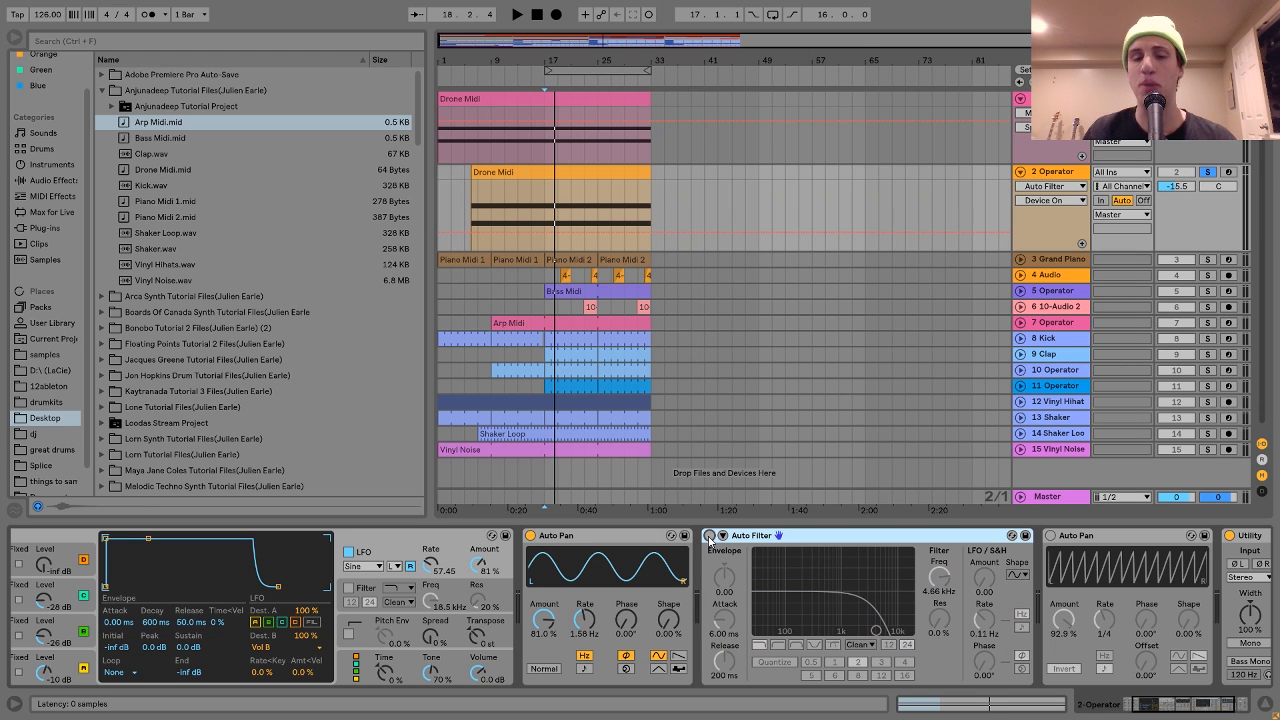
{"action": "left_click", "coordinate": [709, 536]}
{"action": "key", "text": "space"}
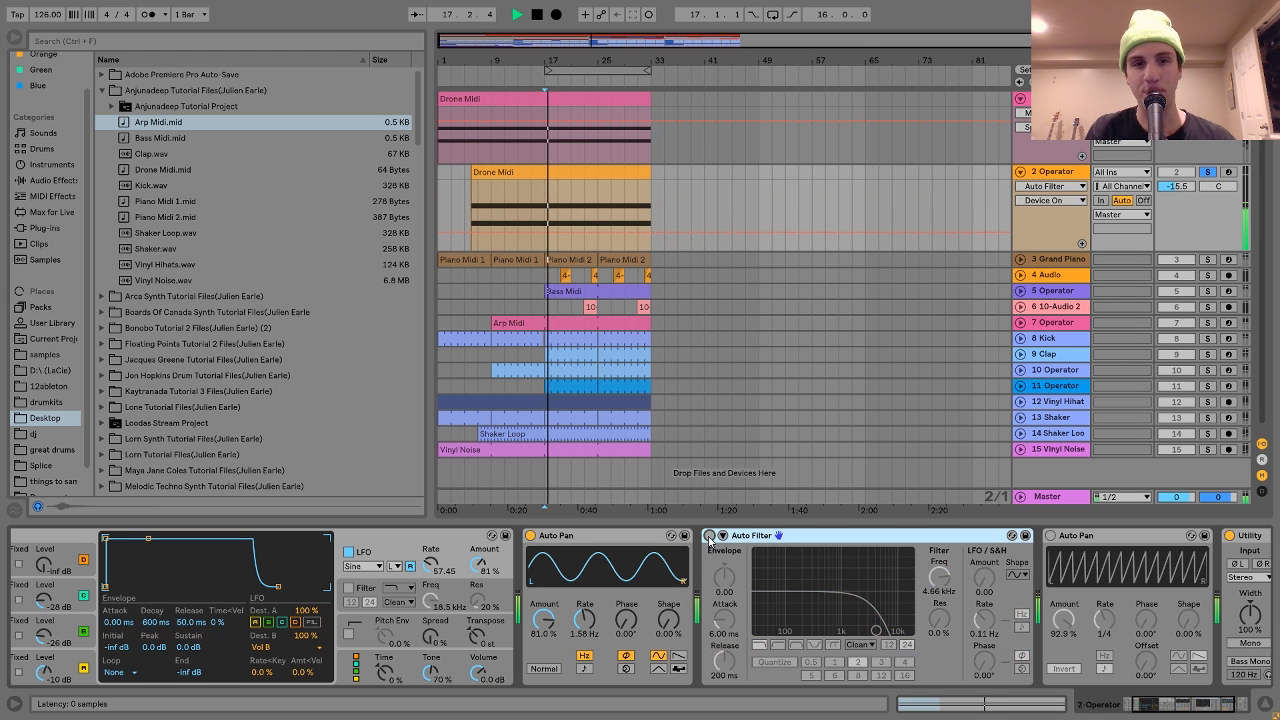
{"action": "key", "text": "space"}
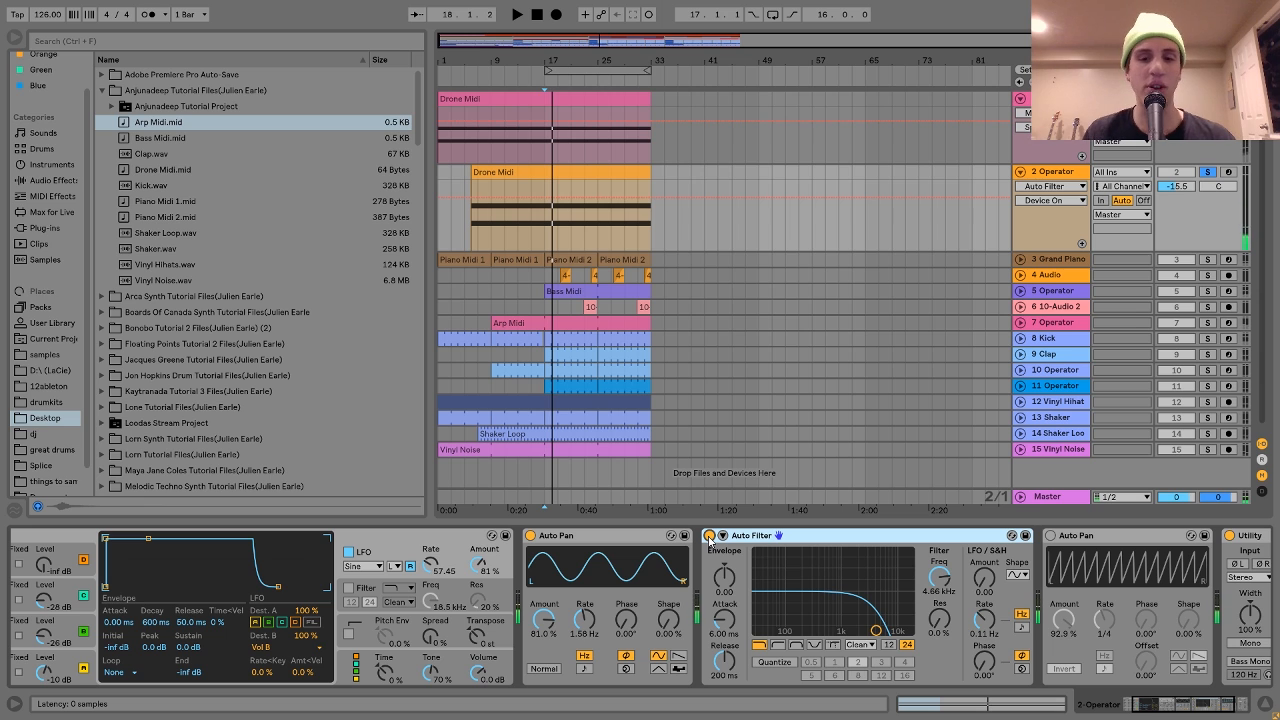
{"action": "scroll", "coordinate": [965, 572], "scroll_direction": "right", "scroll_amount": 3}
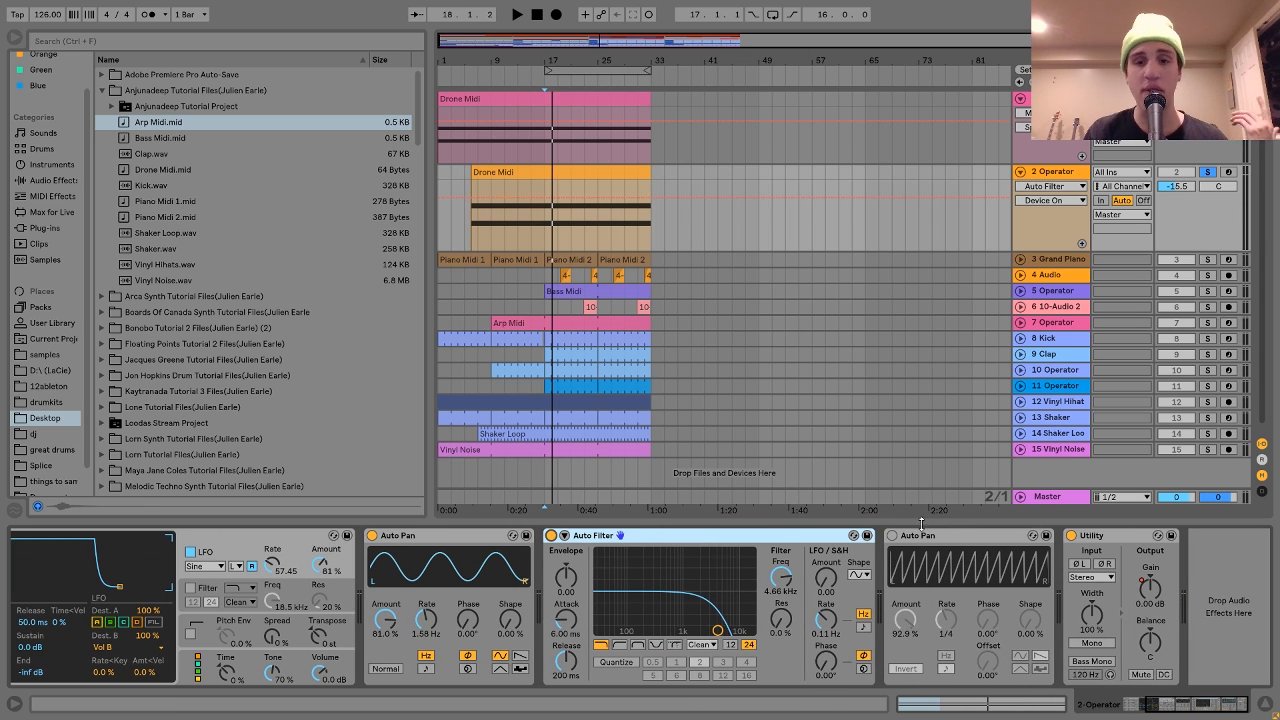
{"action": "left_click", "coordinate": [892, 535]}
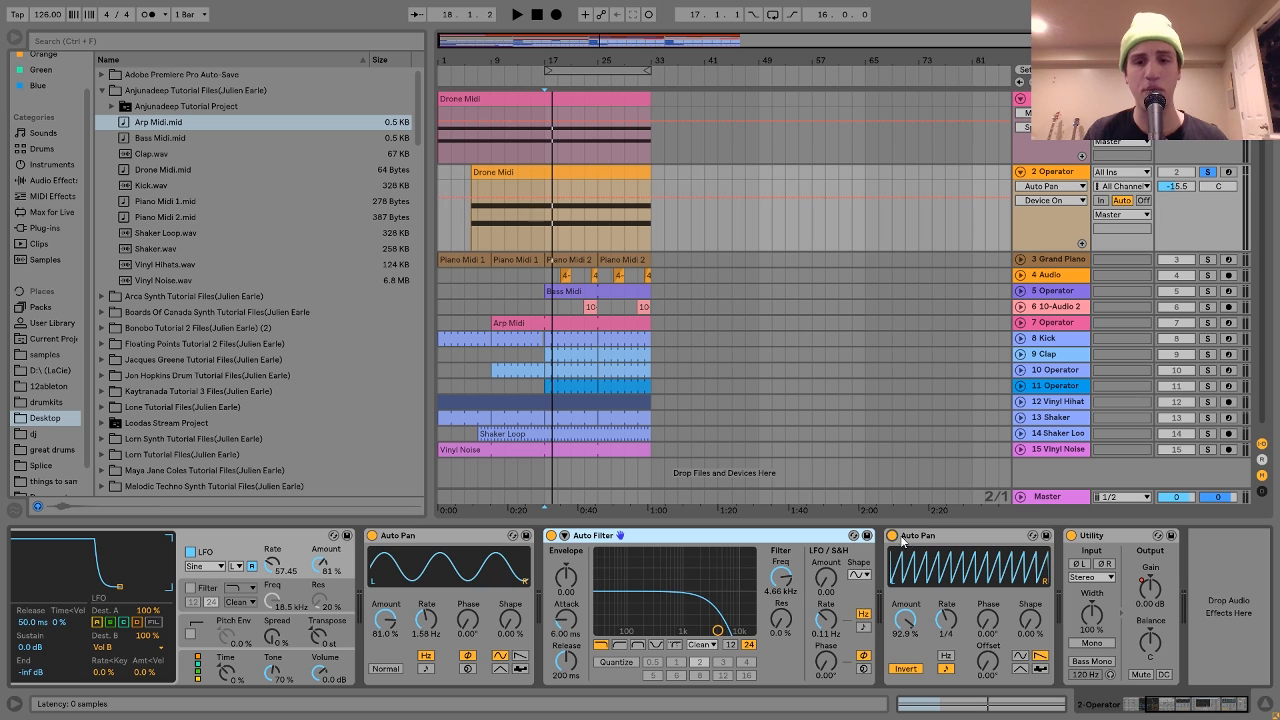
Show the Utility gain automation on the 2 Operator track and examine its fade-in curve.
{"action": "left_click", "coordinate": [936, 535]}
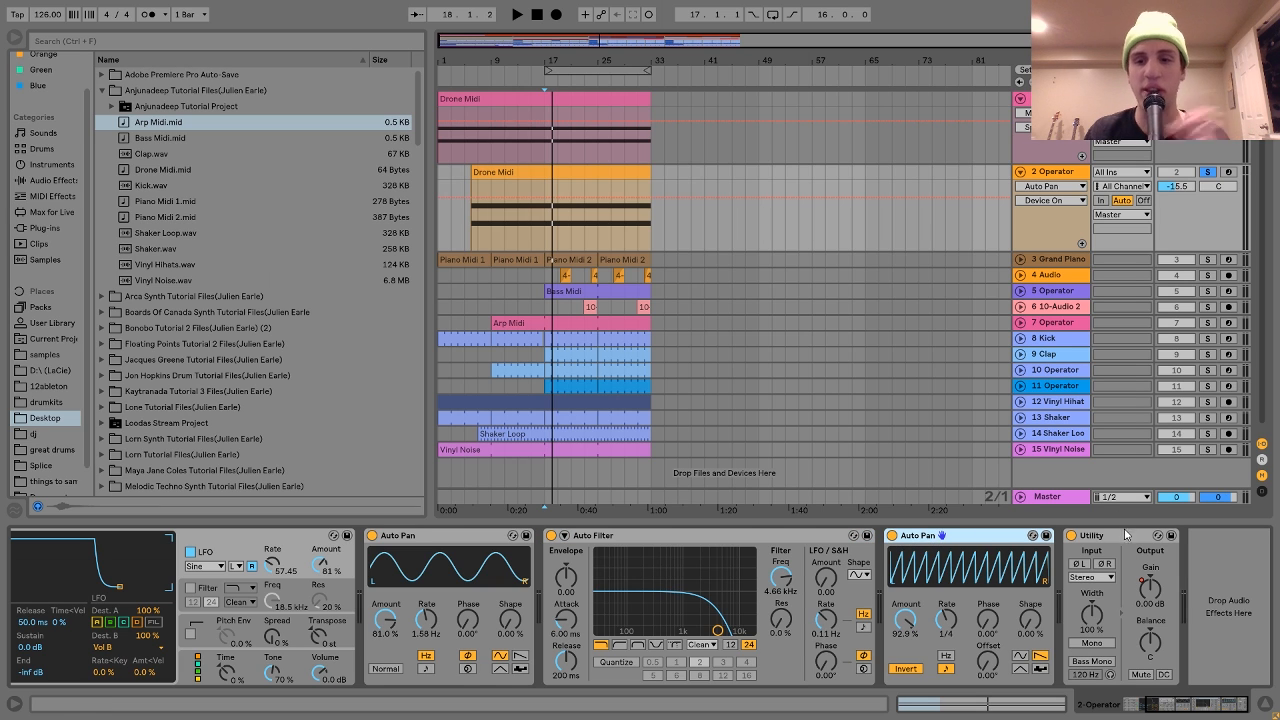
{"action": "left_click", "coordinate": [1150, 588]}
{"action": "right_click", "coordinate": [1161, 597]}
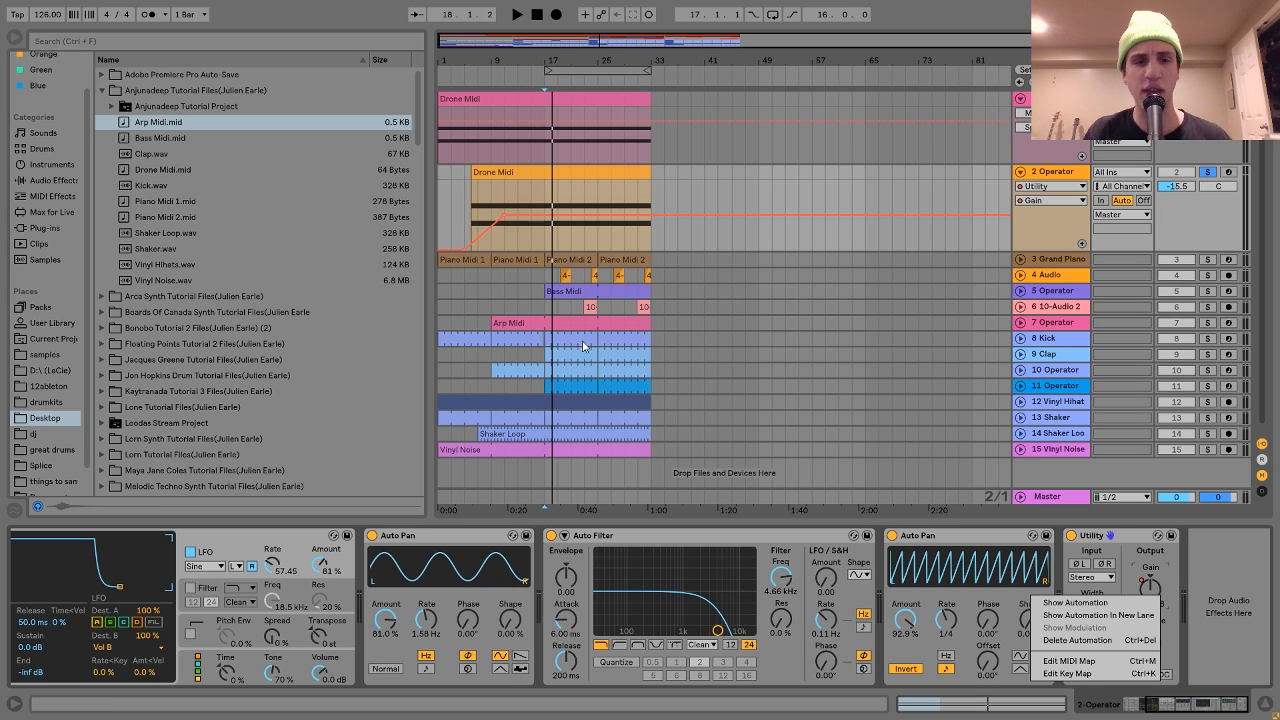
{"action": "left_click", "coordinate": [476, 209]}
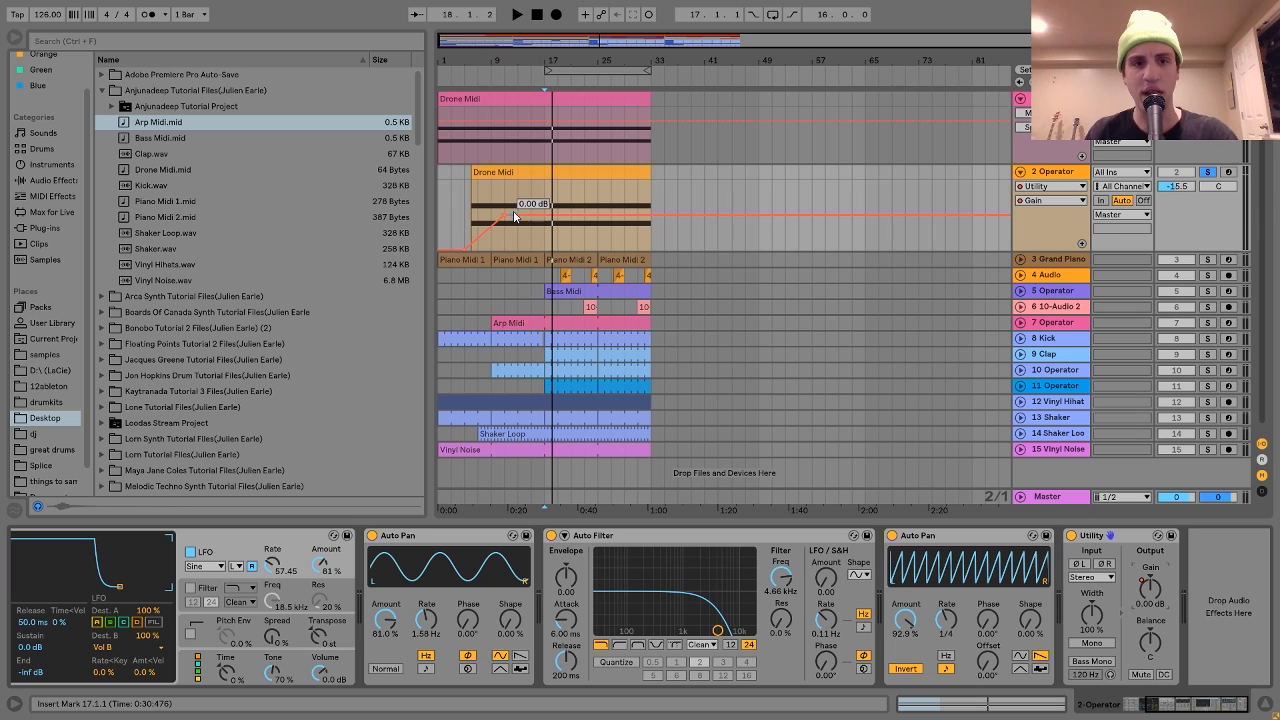
Unfold and solo the 3 Grand Piano track, and listen to the first Piano Midi 2 clip from bar 17.
{"action": "left_click", "coordinate": [1021, 261]}
{"action": "left_click", "coordinate": [1045, 261]}
{"action": "left_click", "coordinate": [1208, 259]}
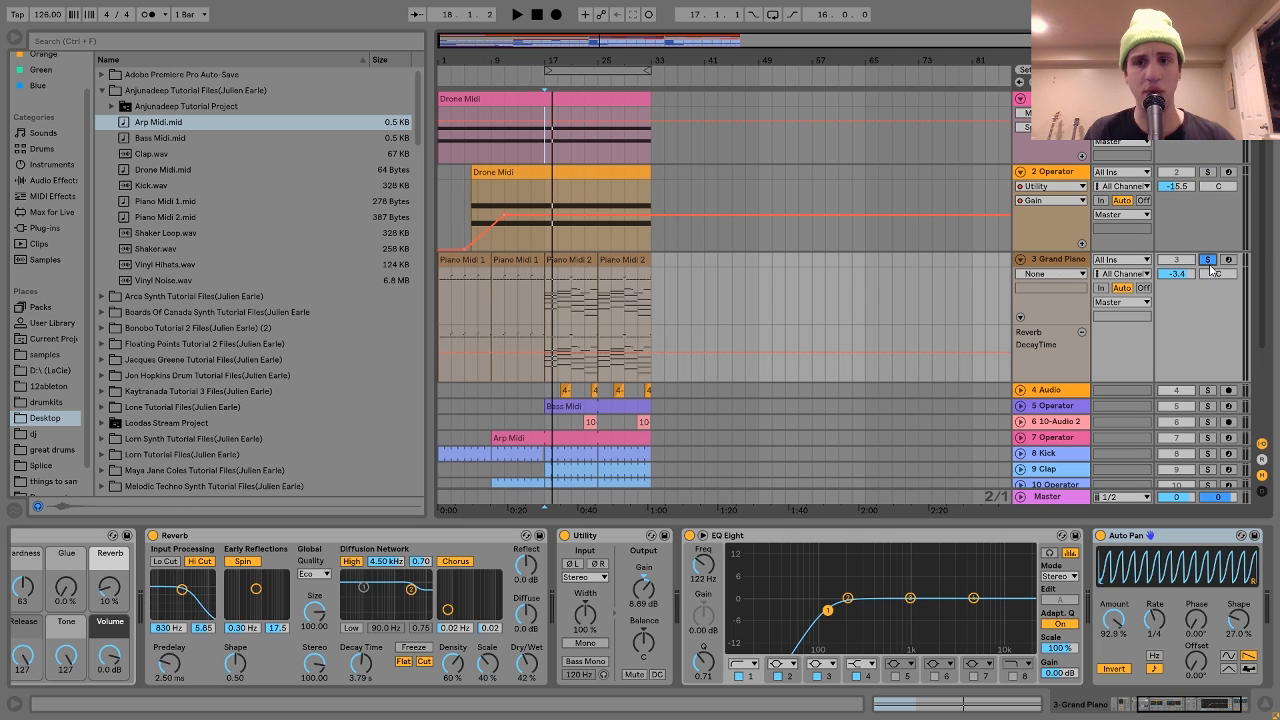
{"action": "left_click_drag", "start_coordinate": [600, 268], "coordinate": [548, 268]}
{"action": "key", "text": "space"}
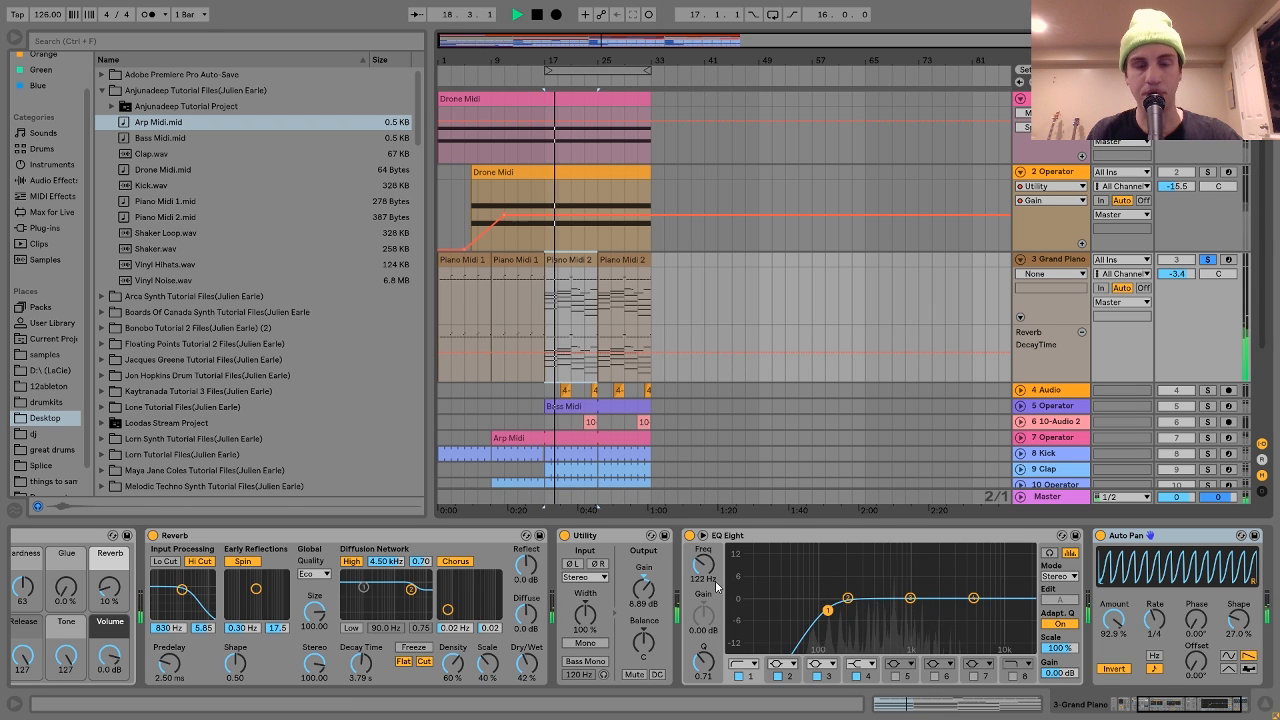
{"action": "key", "text": "space"}
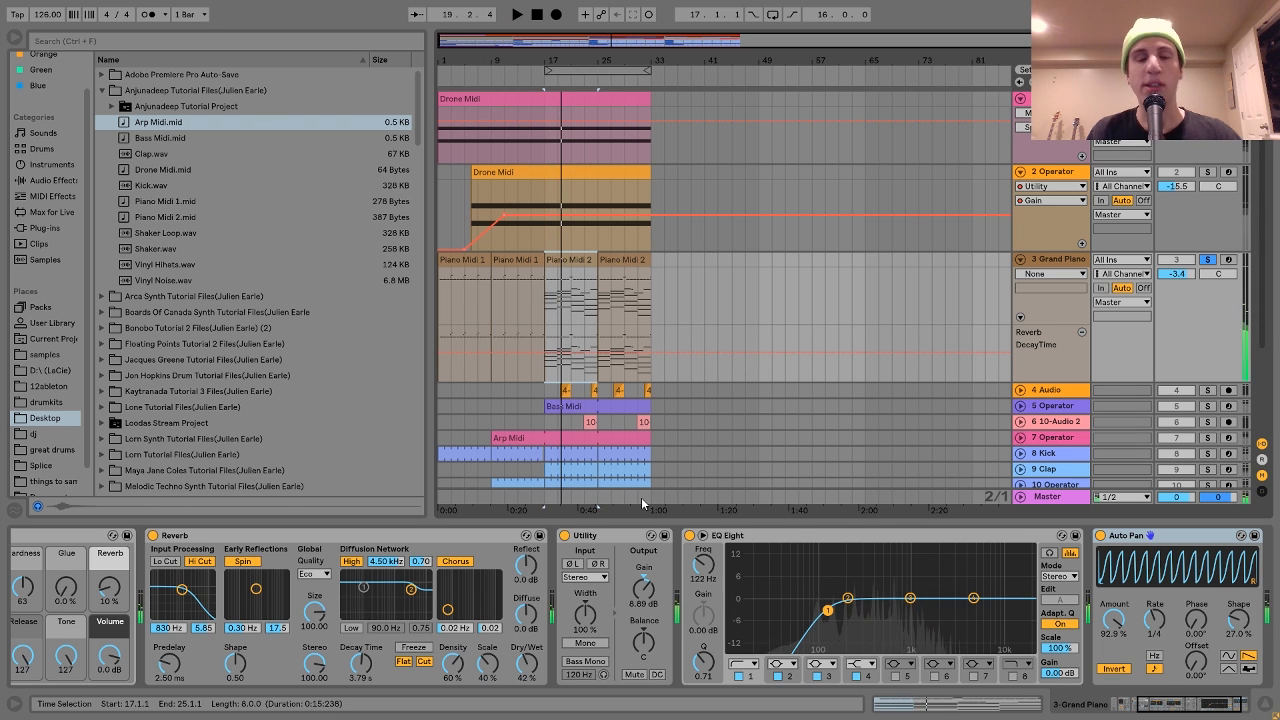
Open the first Piano Midi 1 clip's notes and play the soloed piano from bar 1.
{"action": "double_click", "coordinate": [462, 262]}
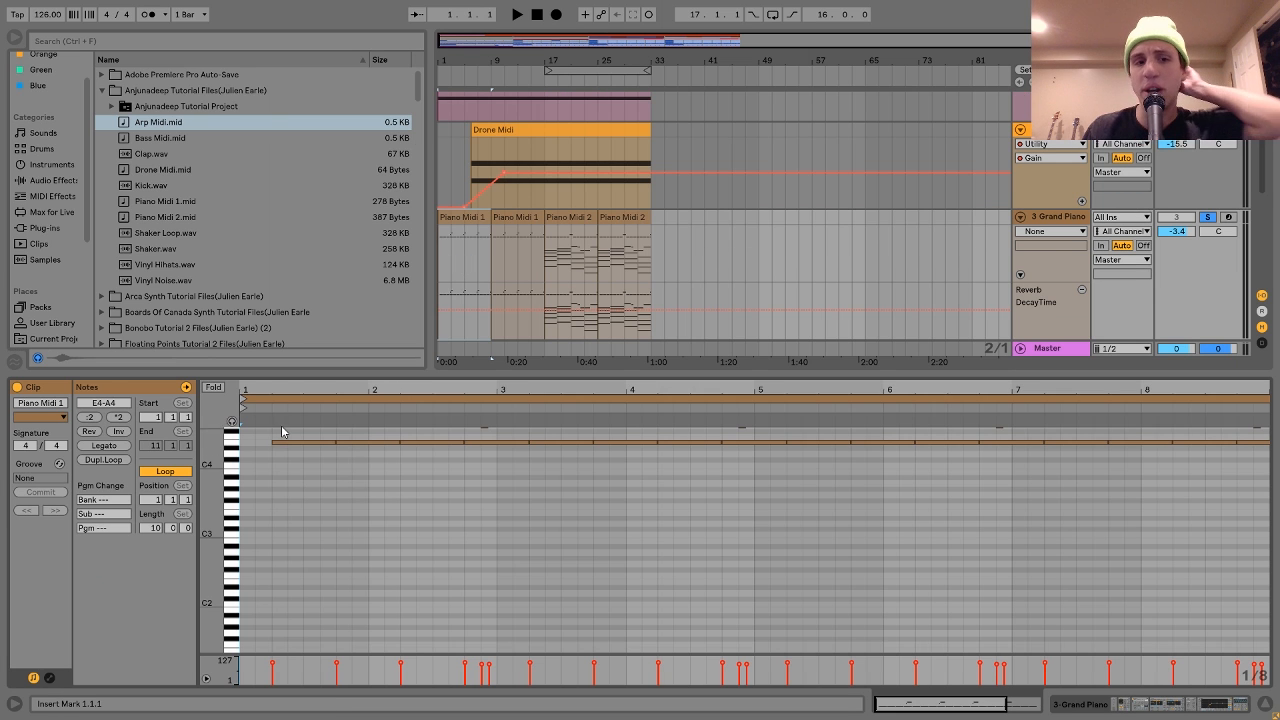
{"action": "scroll", "coordinate": [286, 491], "scroll_direction": "up", "scroll_amount": 2}
{"action": "key", "text": "space"}
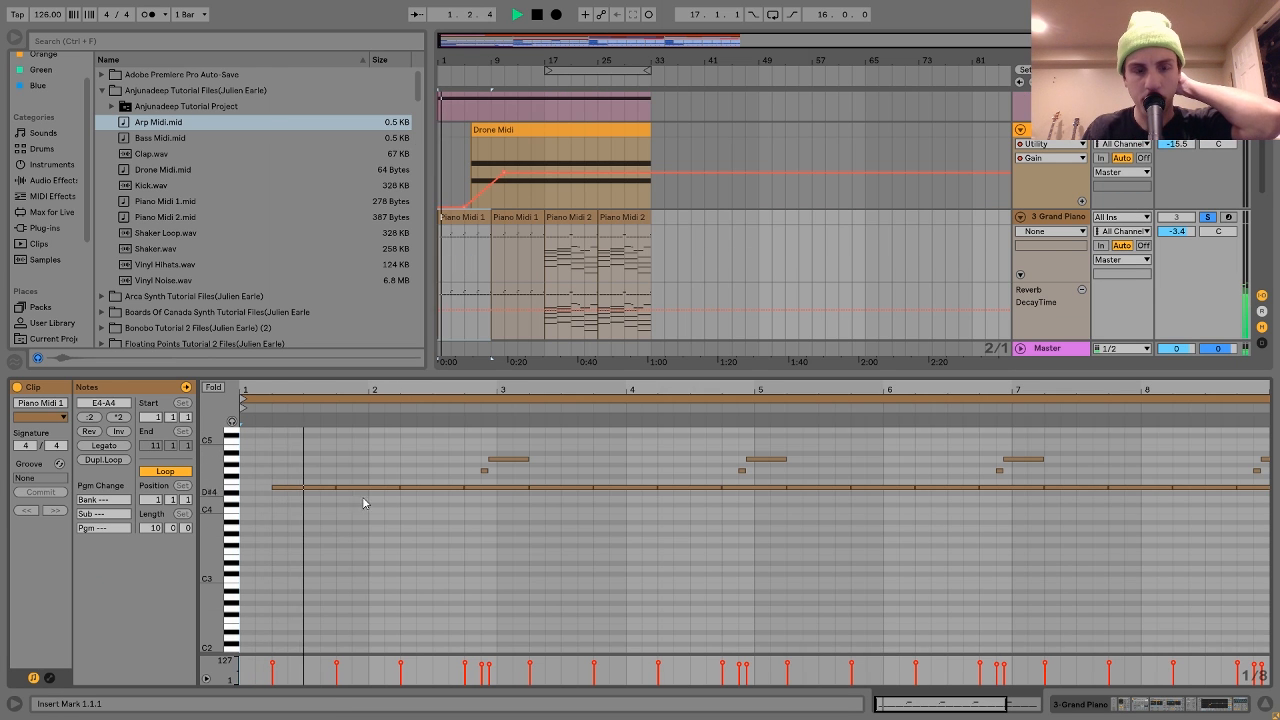
{"action": "key", "text": "space"}
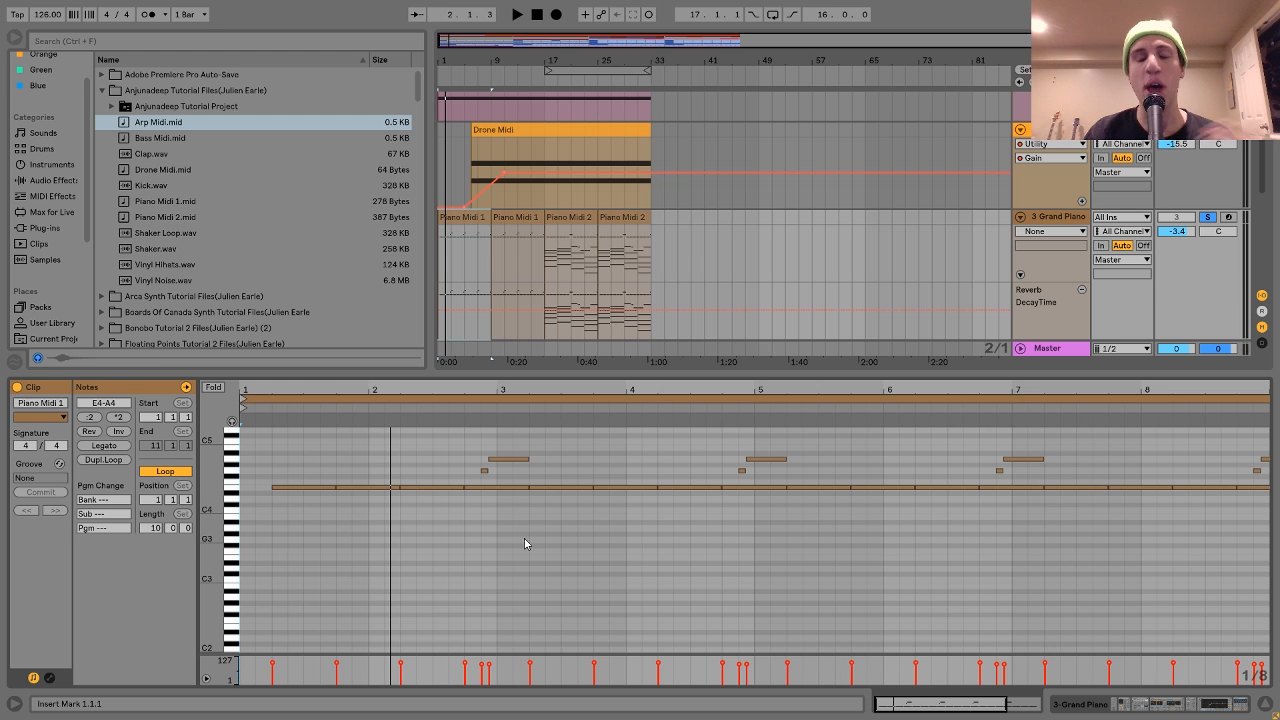
Unsolo the Grand Piano, show its effects chain, and play the full mix from bar 1.
{"action": "left_click", "coordinate": [1209, 217]}
{"action": "left_click", "coordinate": [1060, 218]}
{"action": "double_click", "coordinate": [1061, 219]}
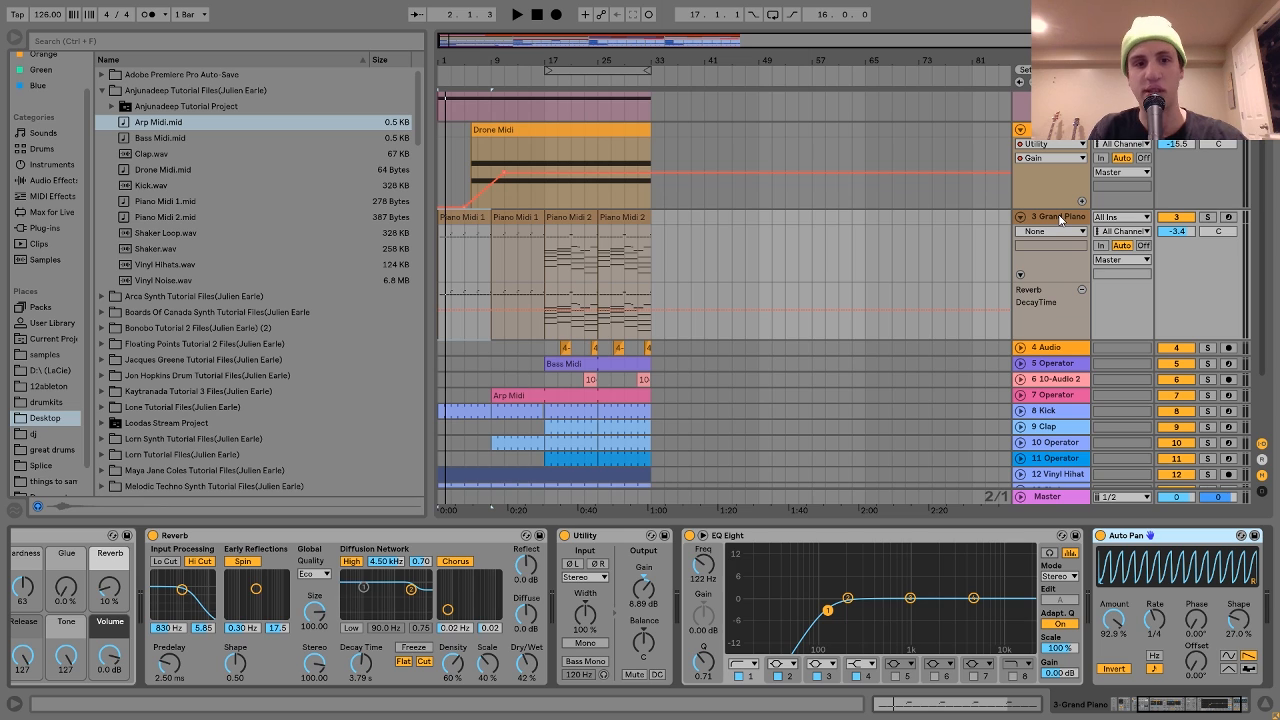
{"action": "key", "text": "space"}
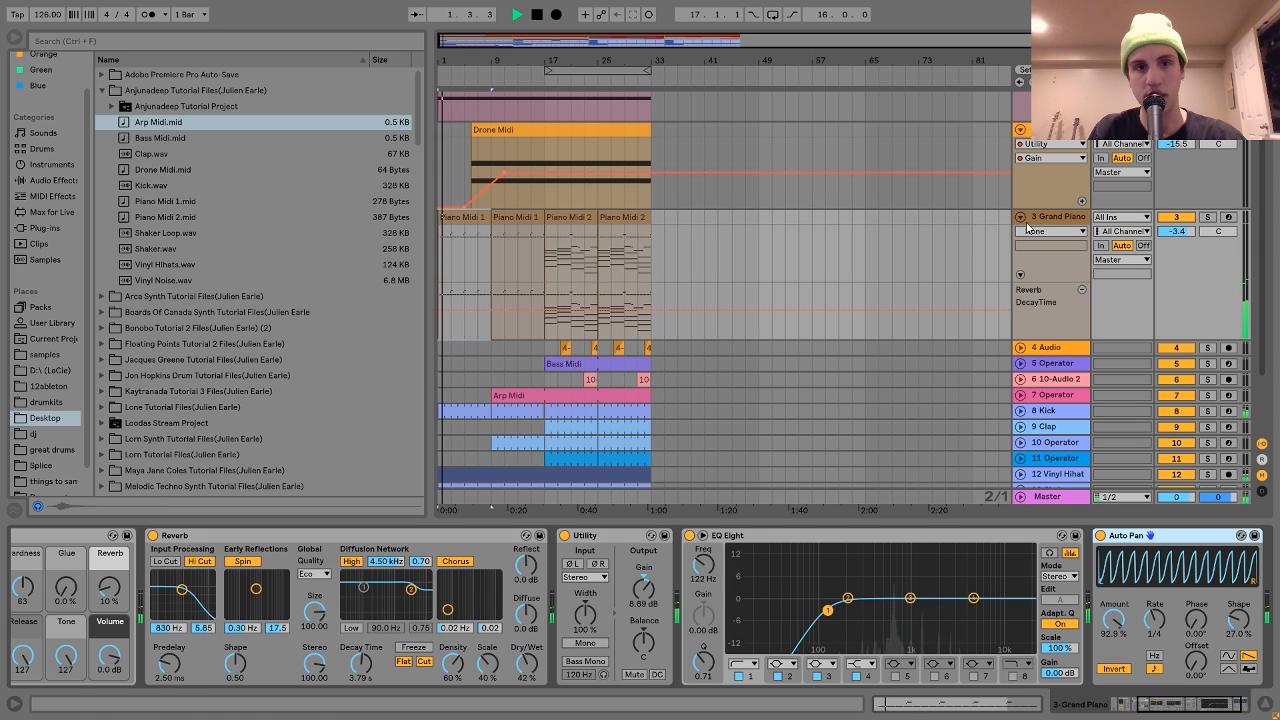
{"action": "key", "text": "space"}
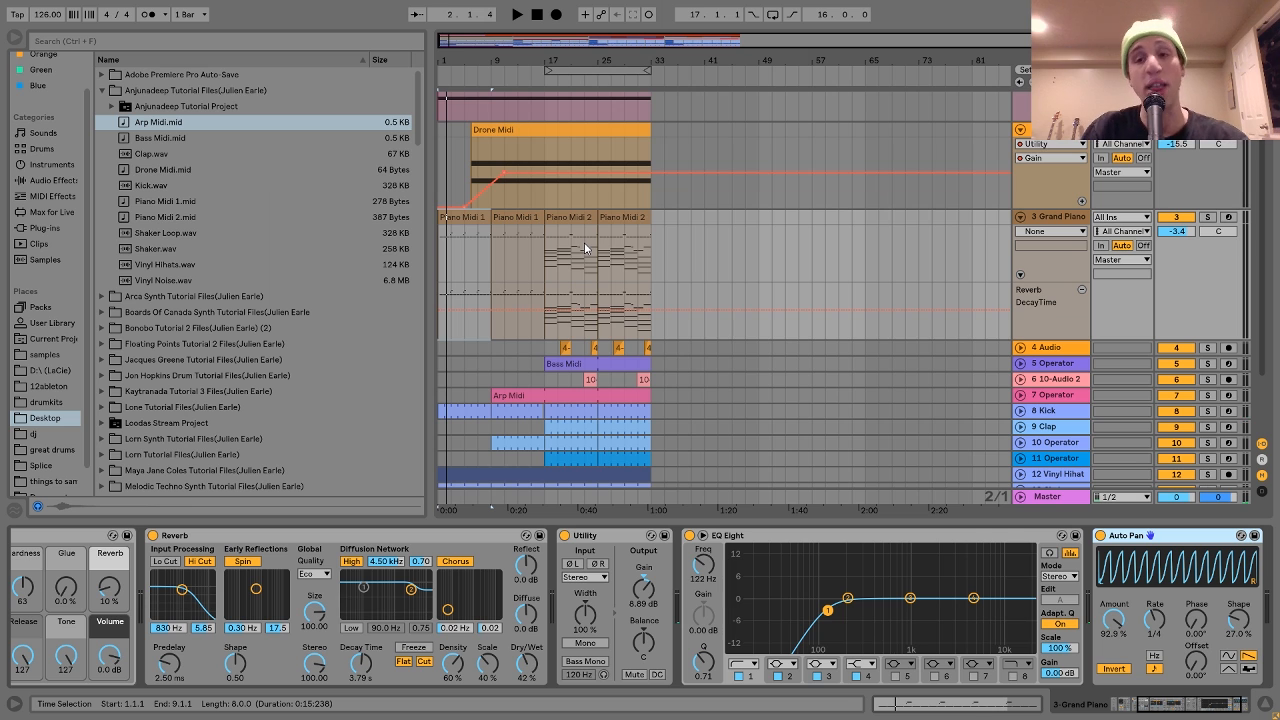
Solo the Grand Piano again and examine the first Piano Midi 2 clip's chord notes while playing from bar 17.
{"action": "left_click", "coordinate": [582, 237]}
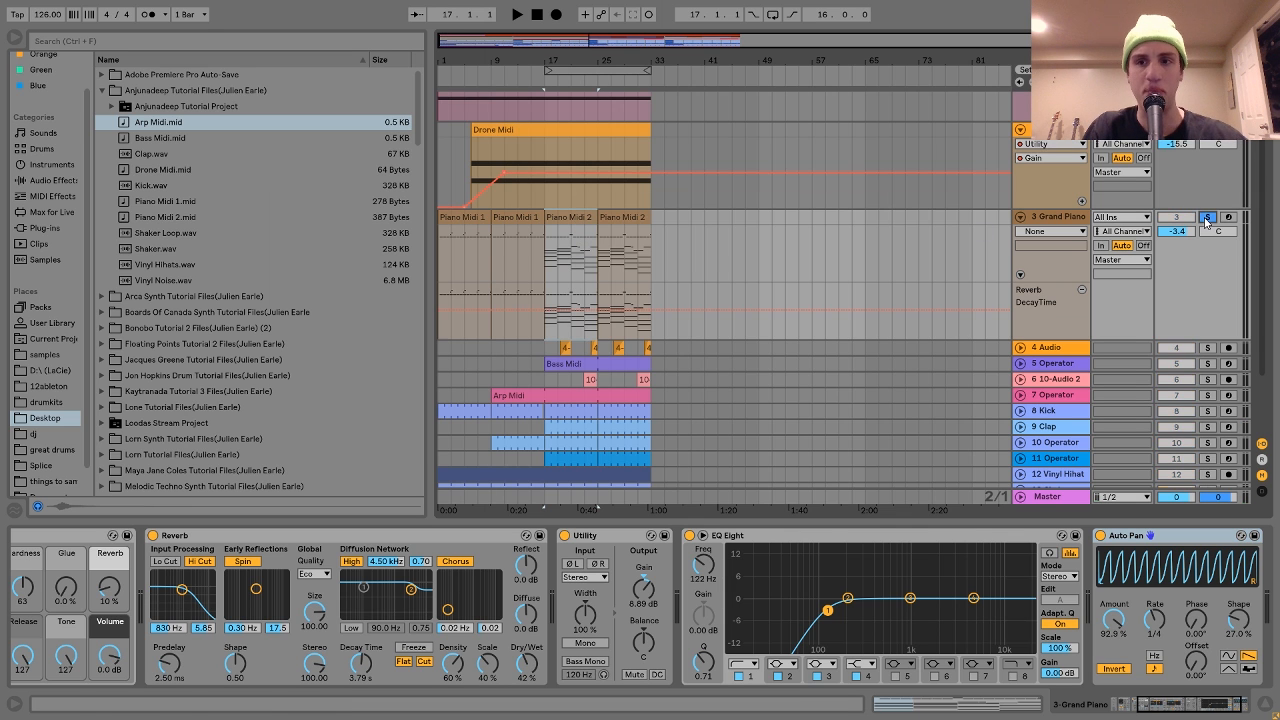
{"action": "double_click", "coordinate": [583, 217]}
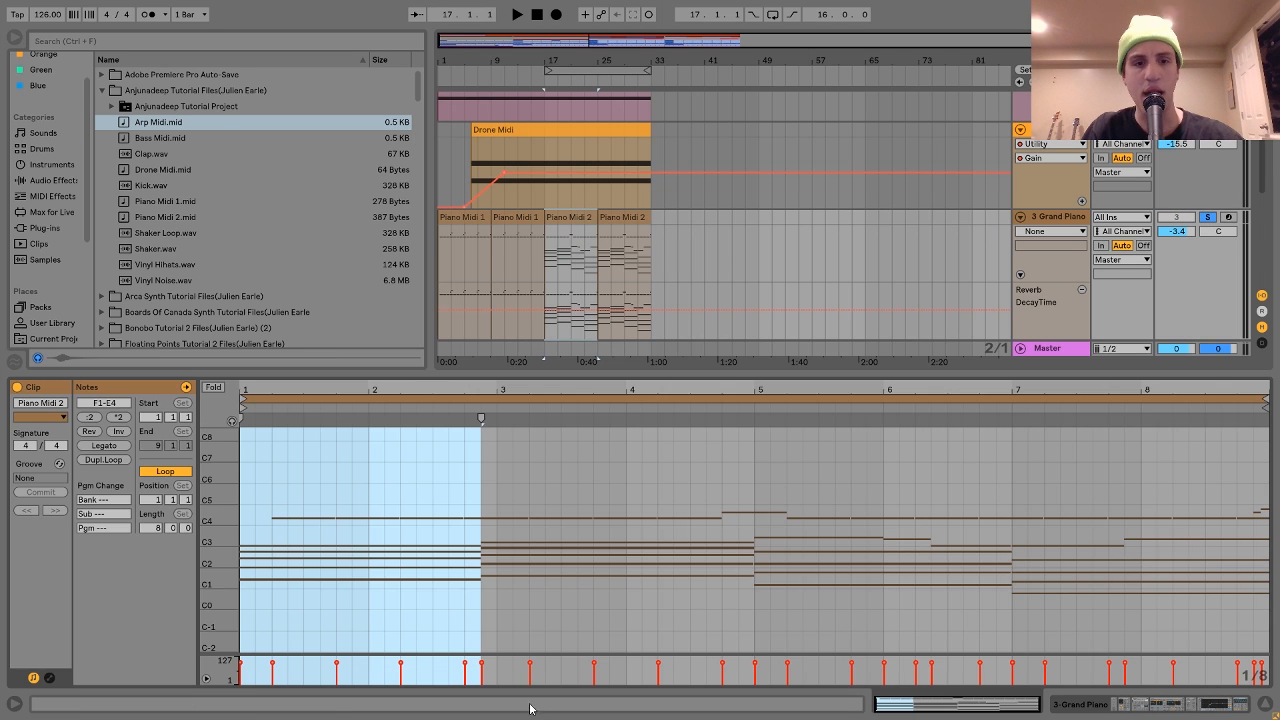
{"action": "left_click_drag", "start_coordinate": [230, 536], "coordinate": [215, 537]}
{"action": "key", "text": "space"}
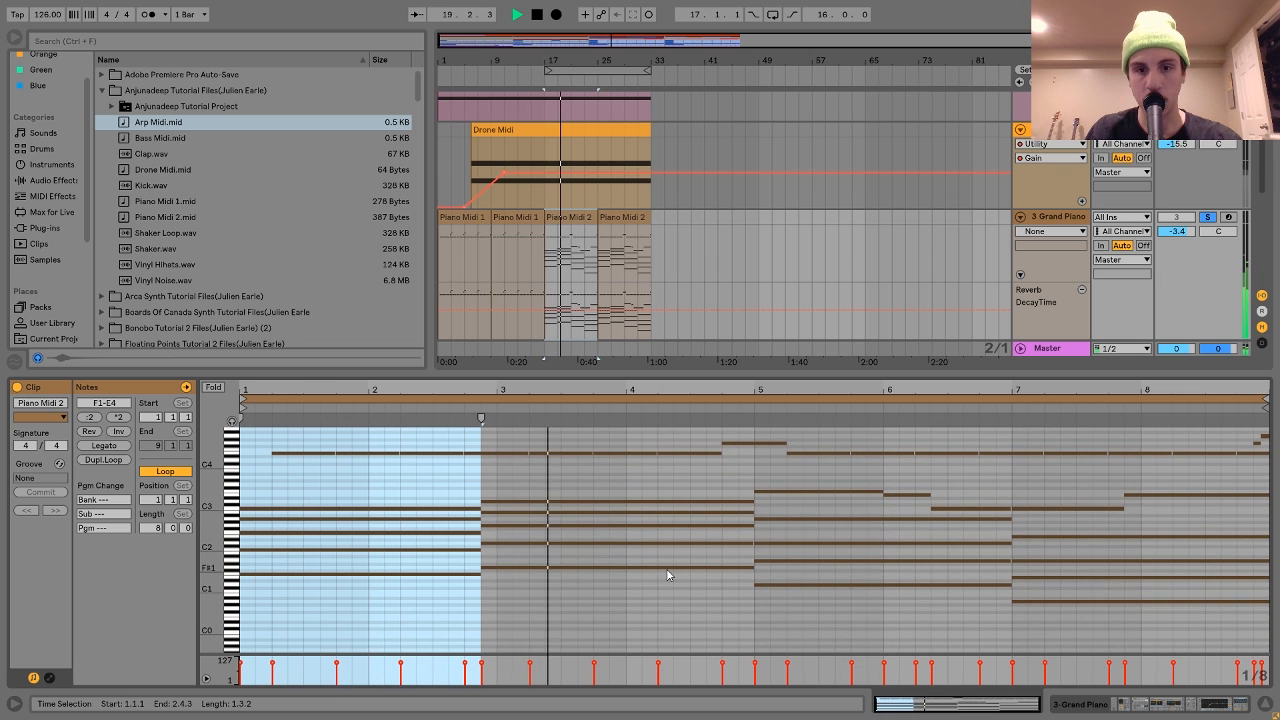
{"action": "left_click", "coordinate": [765, 508]}
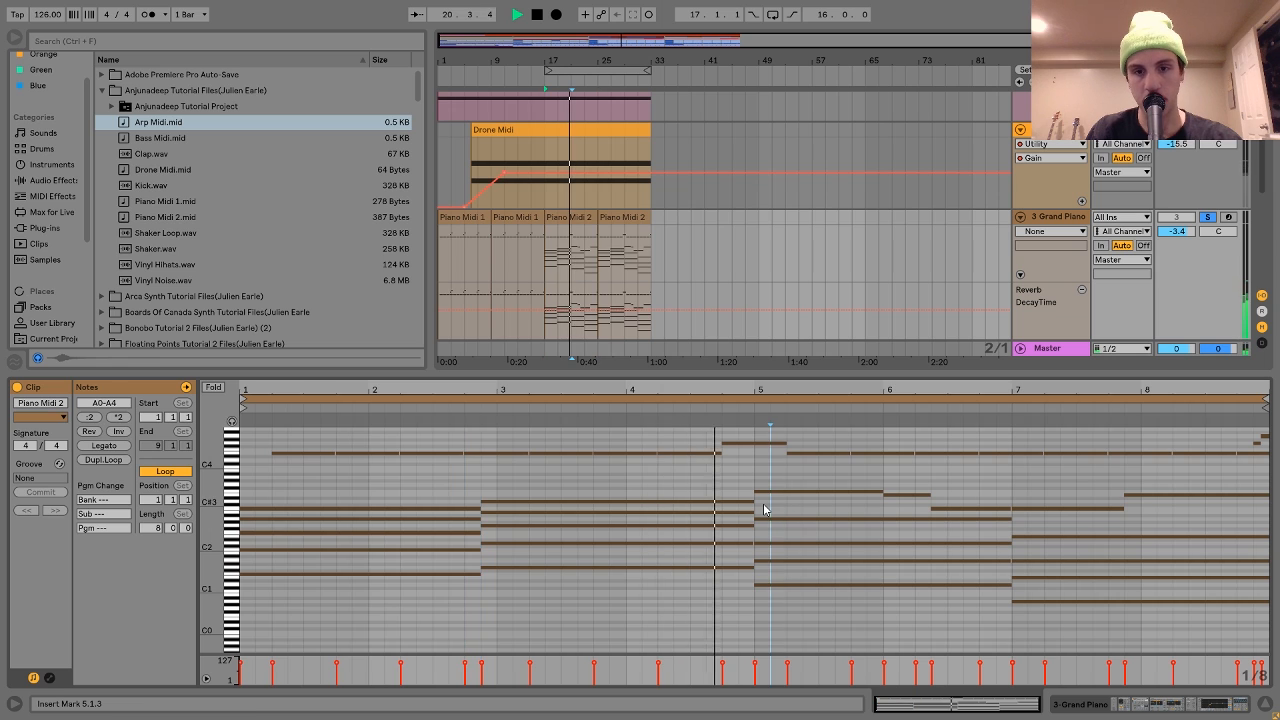
{"action": "left_click", "coordinate": [934, 510]}
{"action": "key", "text": "space"}
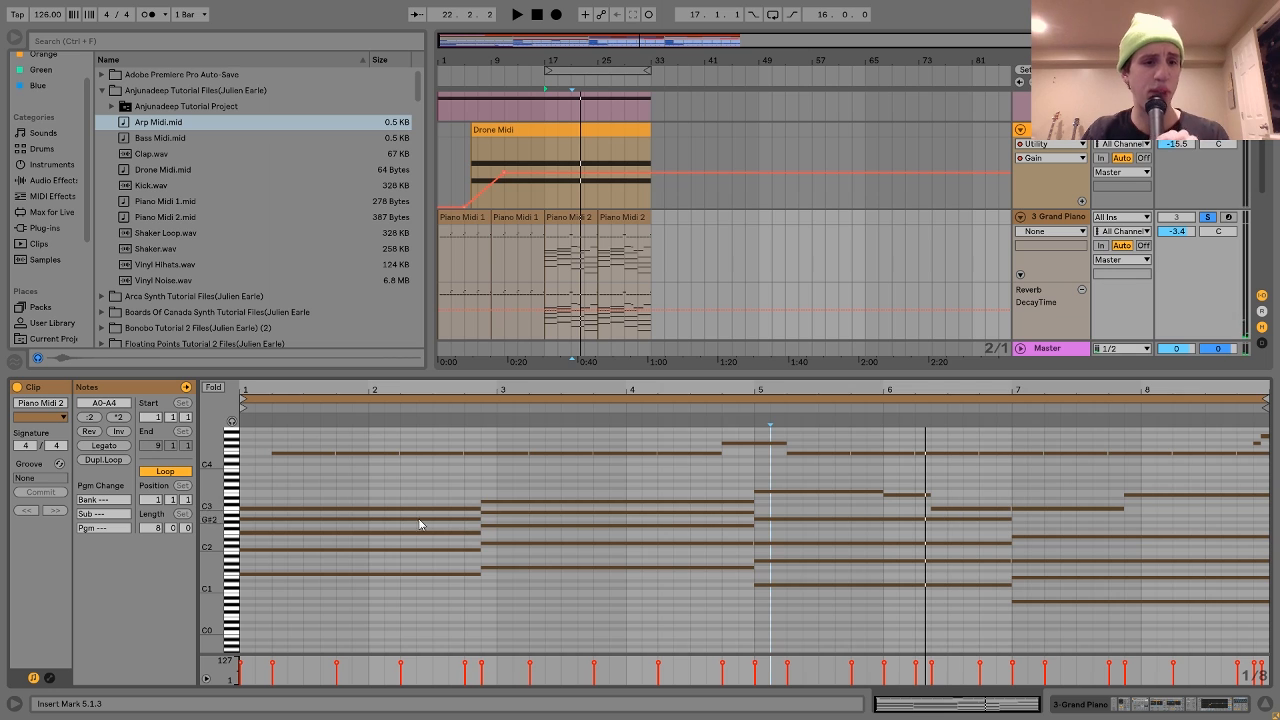
Inspect the first chord's F2–C3 notes, and audition the chord with its low F1 and C2 notes deleted and restored.
{"action": "left_click", "coordinate": [383, 509]}
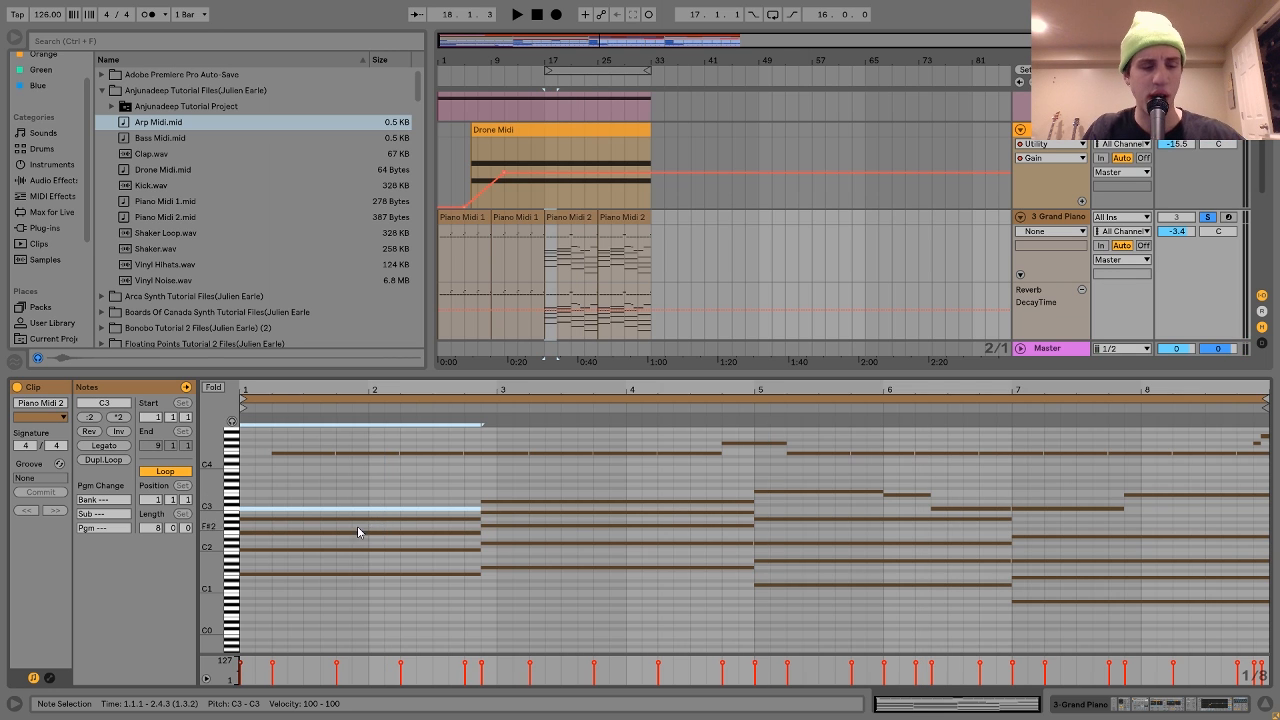
{"action": "left_click_drag", "start_coordinate": [331, 538], "coordinate": [332, 509]}
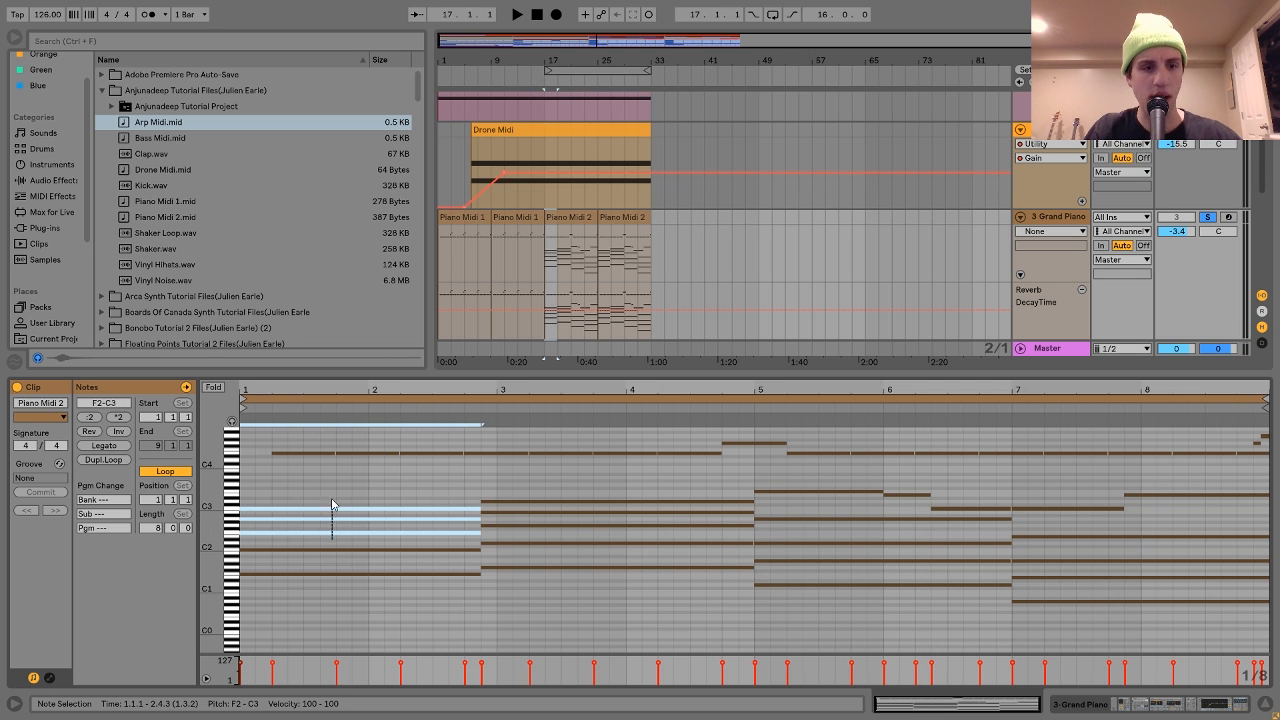
{"action": "left_click", "coordinate": [299, 573]}
{"action": "left_click", "coordinate": [300, 550], "text": "shift"}
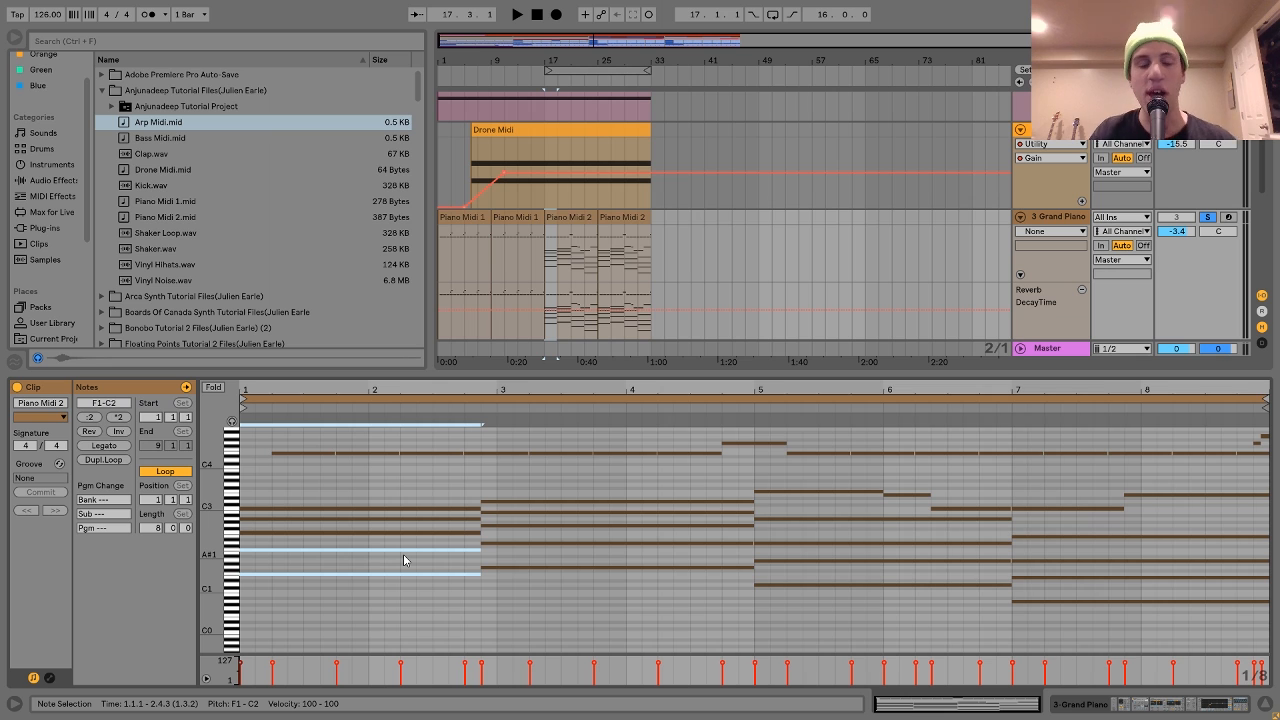
{"action": "key", "text": "Delete"}
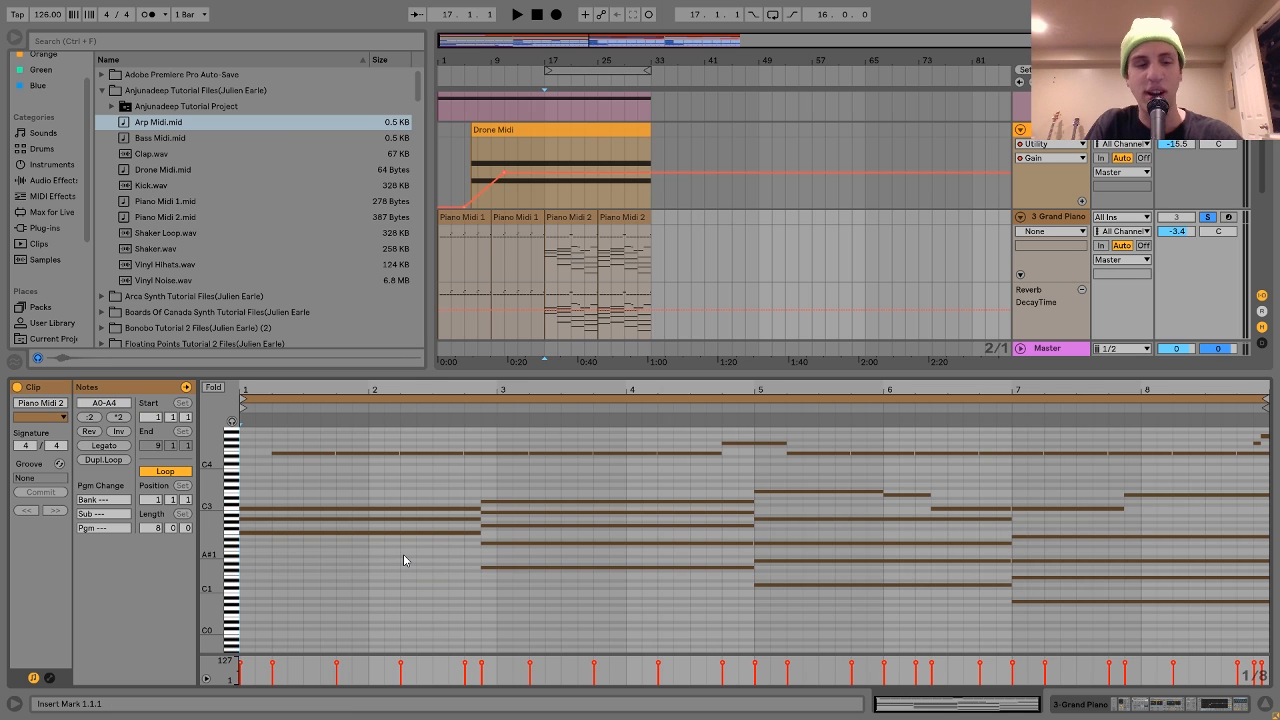
{"action": "key", "text": "space"}
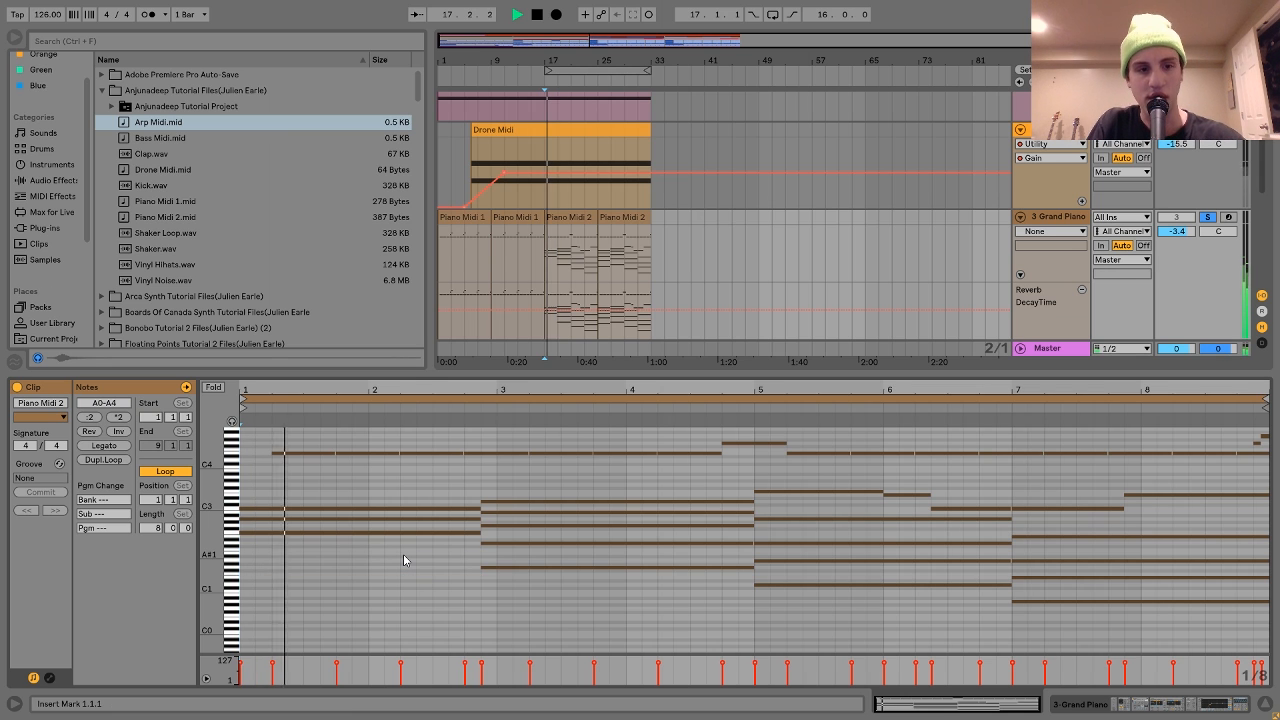
{"action": "key", "text": "space"}
{"action": "key", "text": "ctrl+z"}
{"action": "key", "text": "space"}
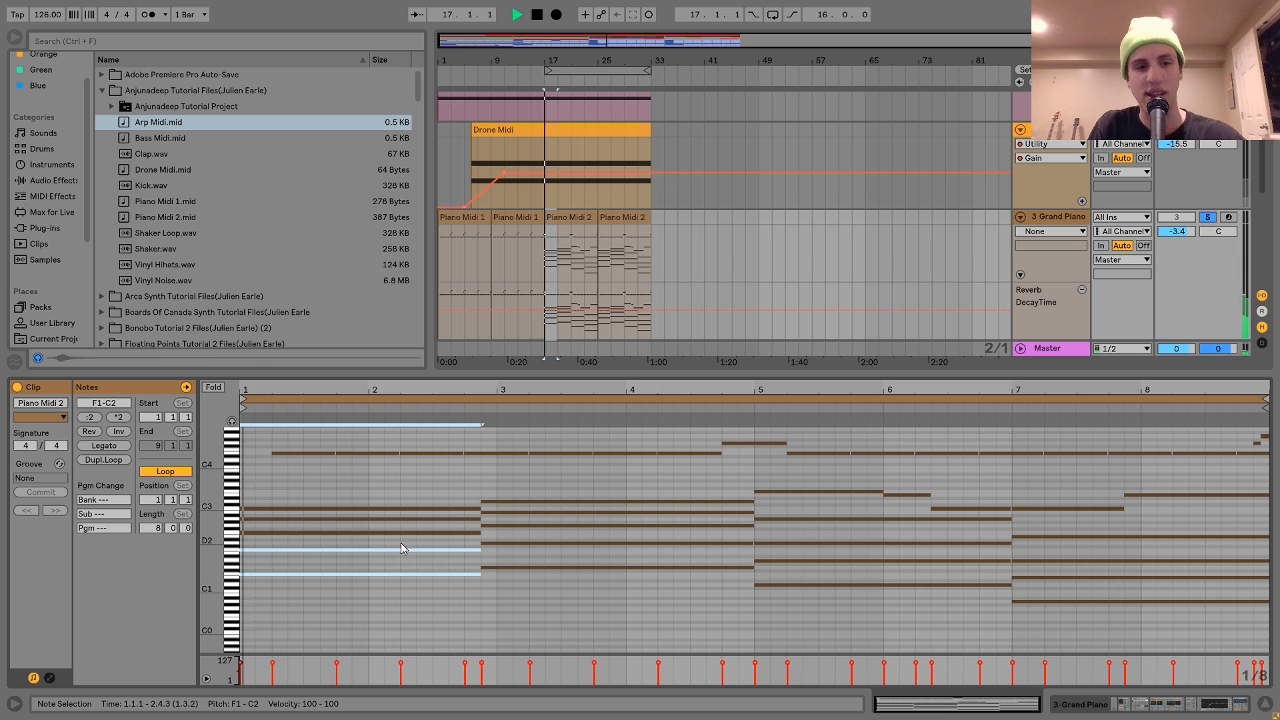
Remove the inactive +12 pitch device from the Grand Piano track's chain and inspect its Grand Piano and Velocity devices.
{"action": "left_click", "coordinate": [1210, 708]}
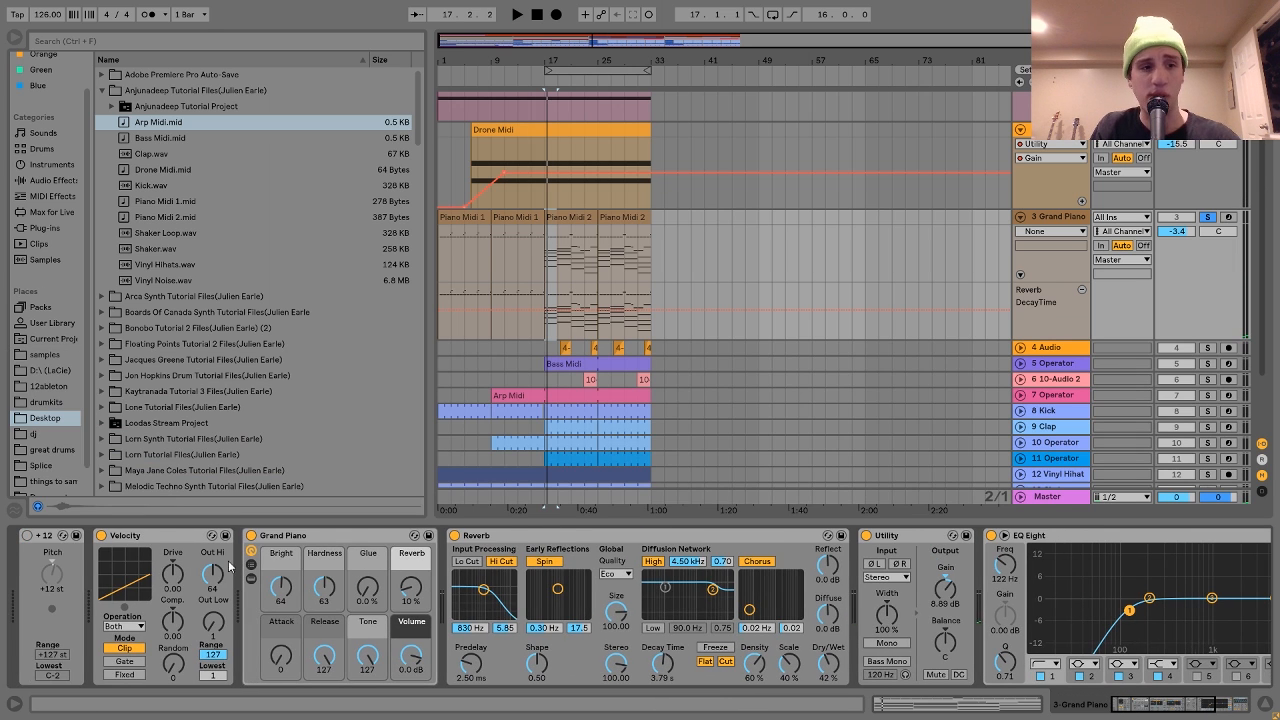
{"action": "key", "text": "Delete"}
{"action": "left_click", "coordinate": [228, 538]}
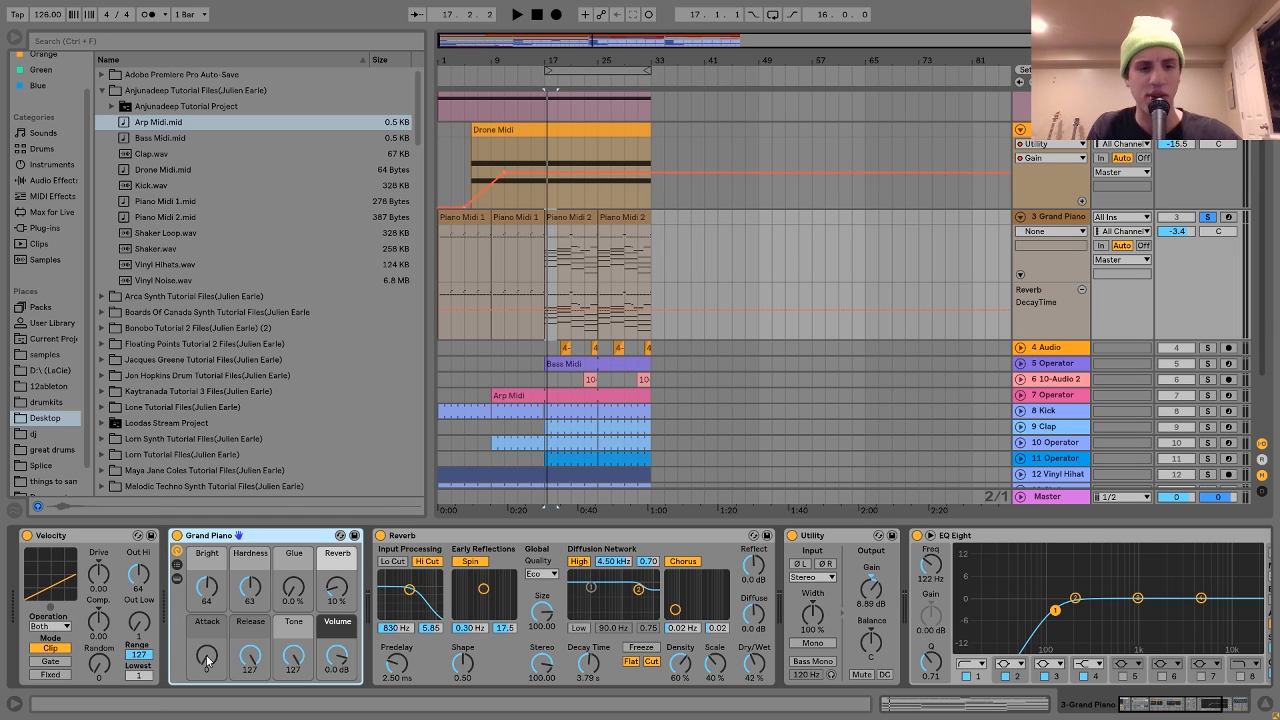
{"action": "left_click", "coordinate": [52, 541]}
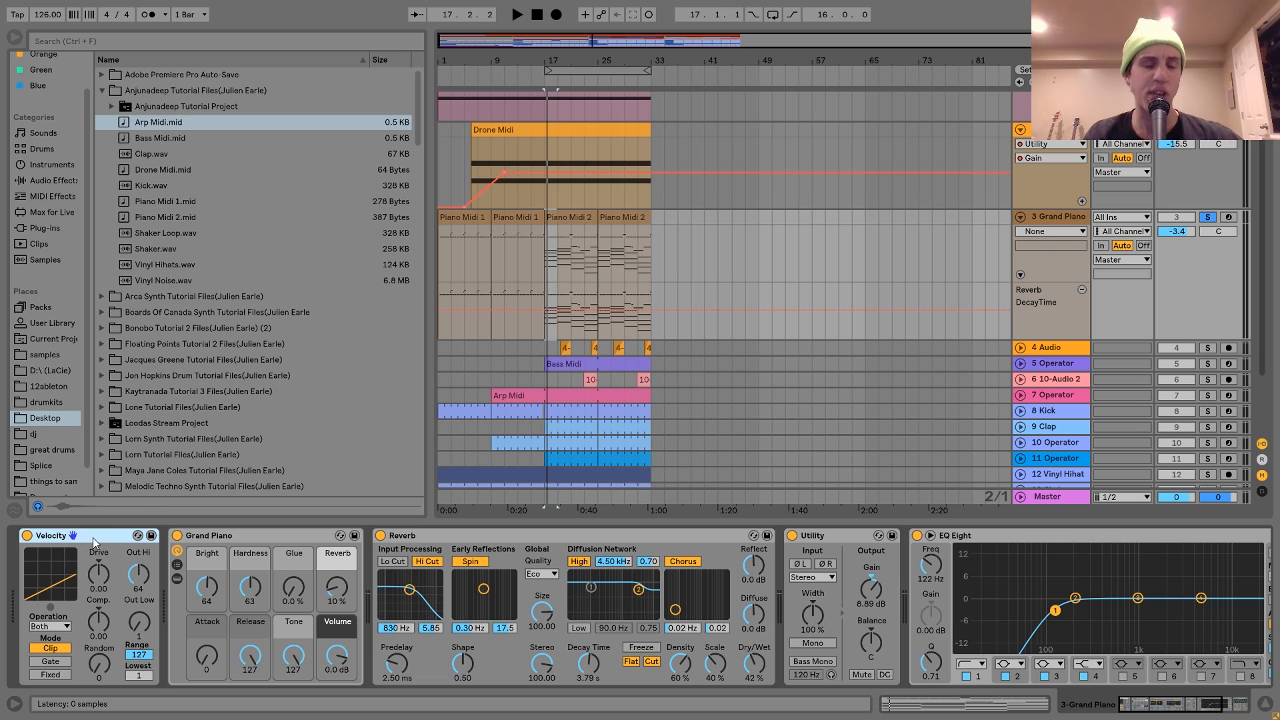
Check the first Piano Midi 2 clip's note velocities, and compare playback from bar 17 with the Velocity device off and on.
{"action": "double_click", "coordinate": [563, 212]}
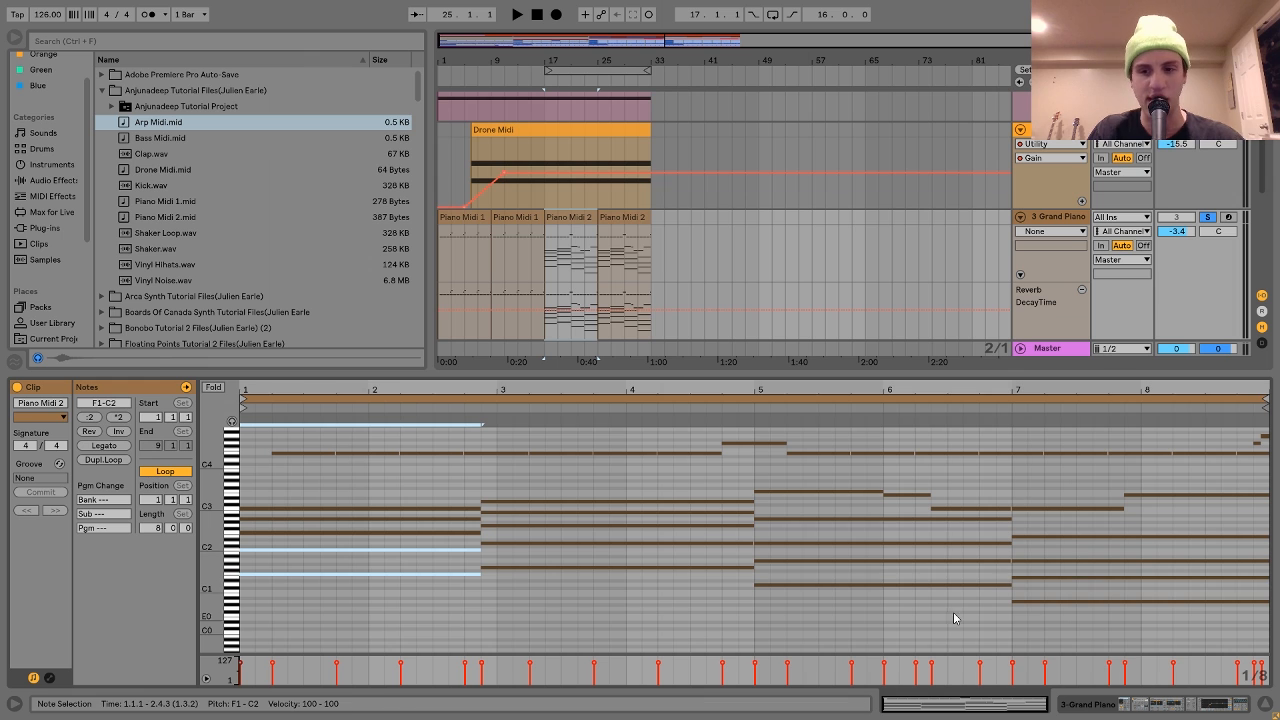
{"action": "left_click", "coordinate": [1130, 703]}
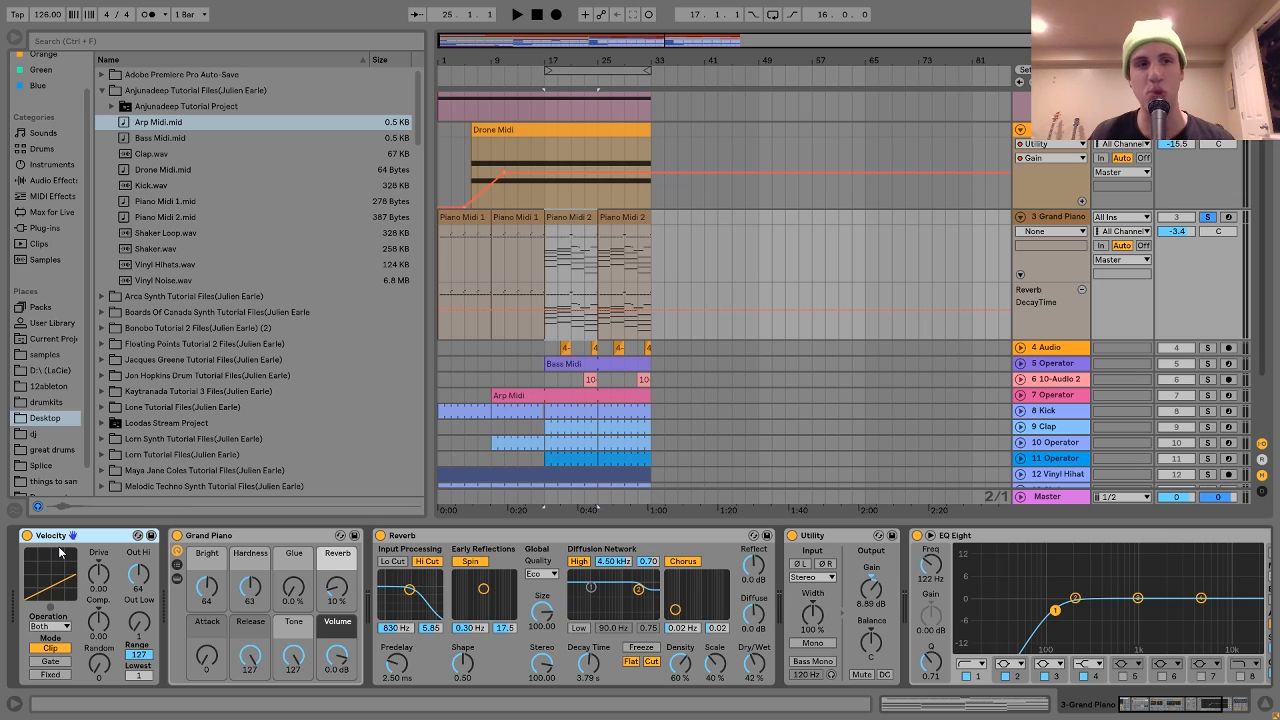
{"action": "left_click", "coordinate": [27, 535]}
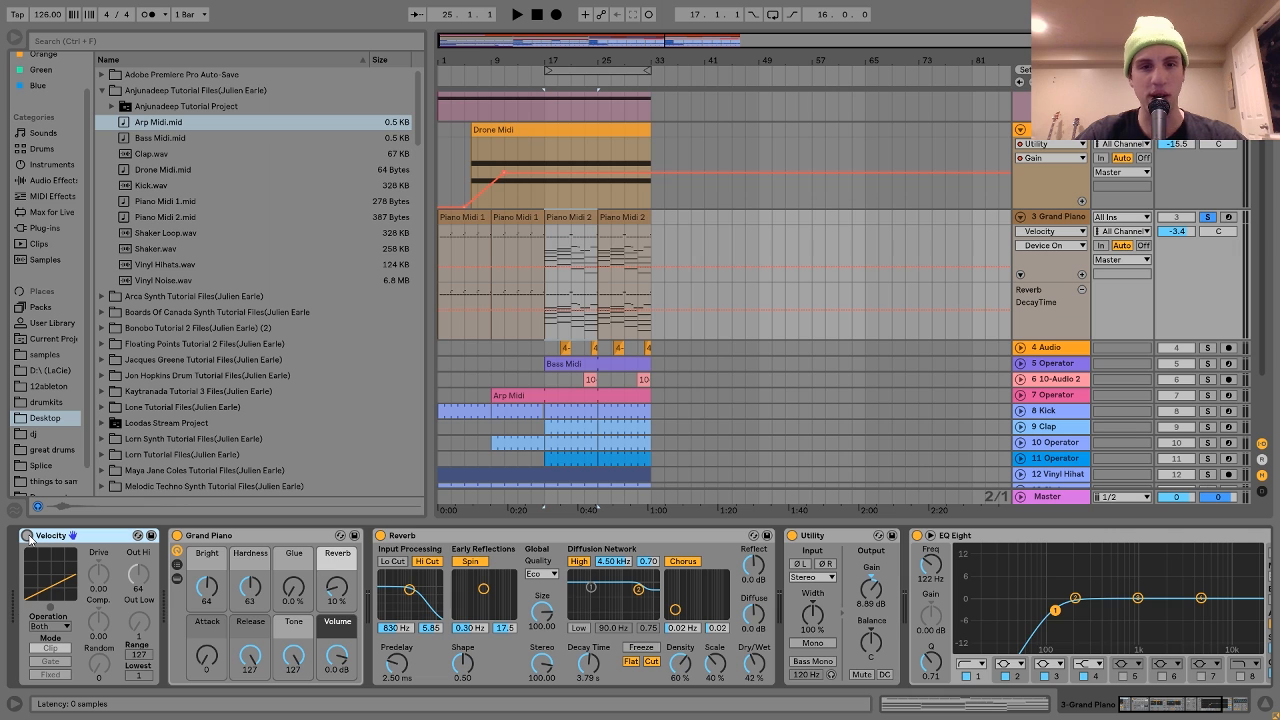
{"action": "key", "text": "space"}
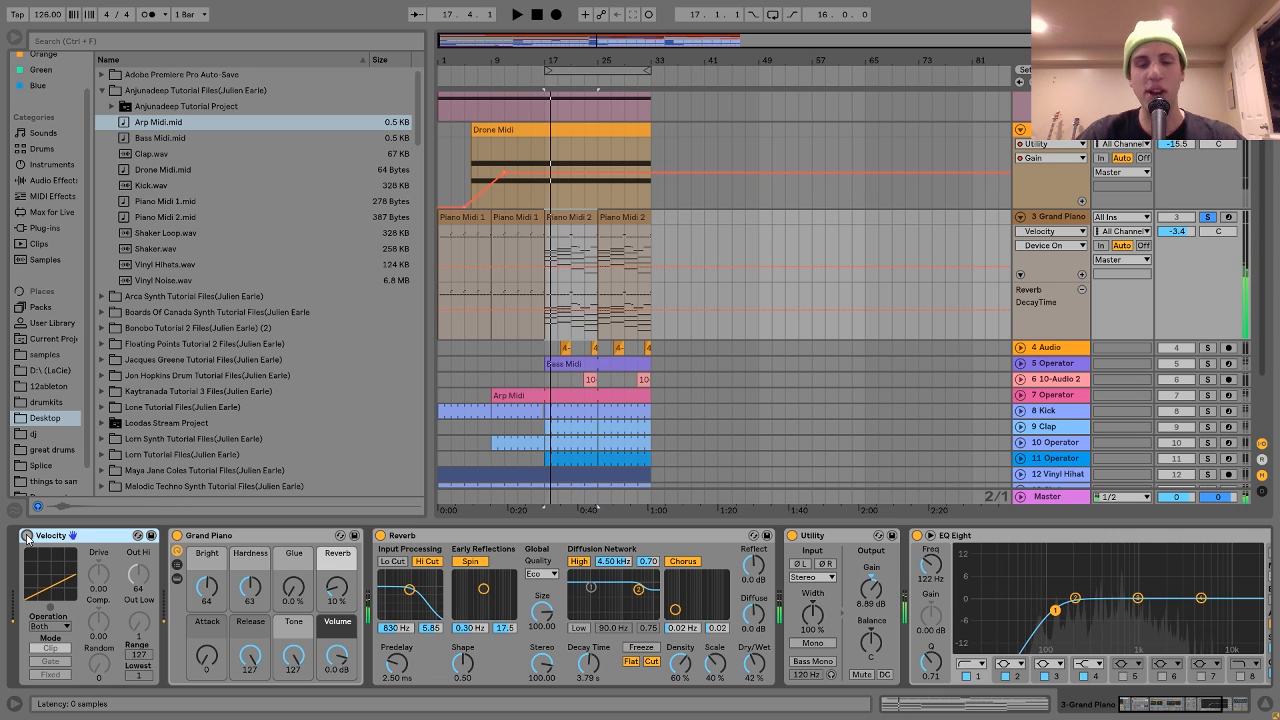
{"action": "left_click", "coordinate": [27, 536]}
{"action": "key", "text": "space"}
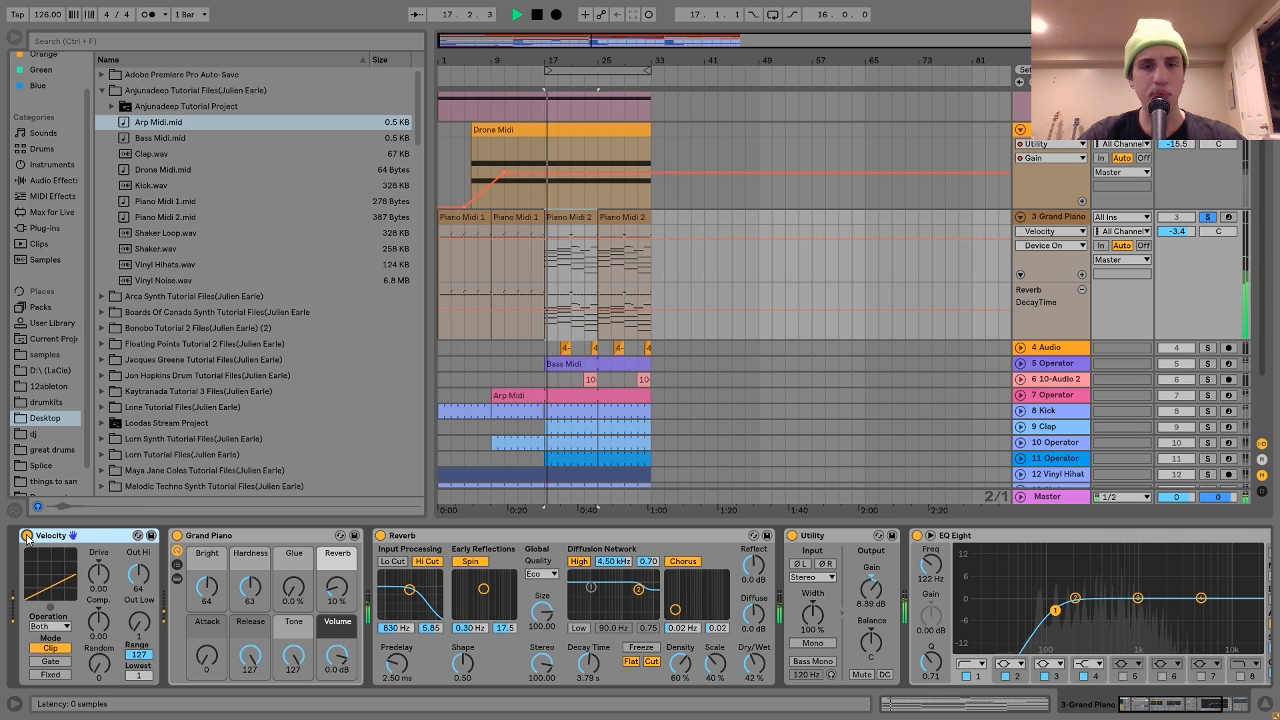
{"action": "key", "text": "space"}
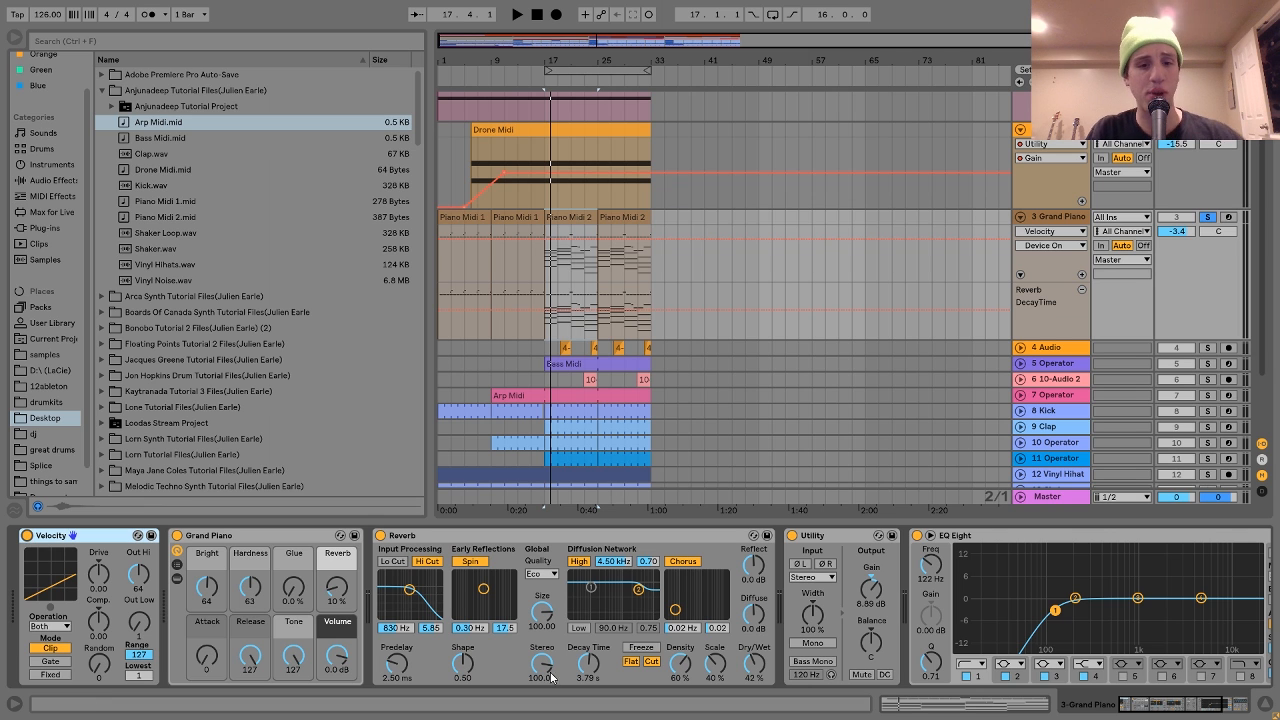
Compare the soloed piano from bar 17 with the Utility device after the Reverb switched off and on.
{"action": "scroll", "coordinate": [542, 677], "scroll_direction": "right", "scroll_amount": 4}
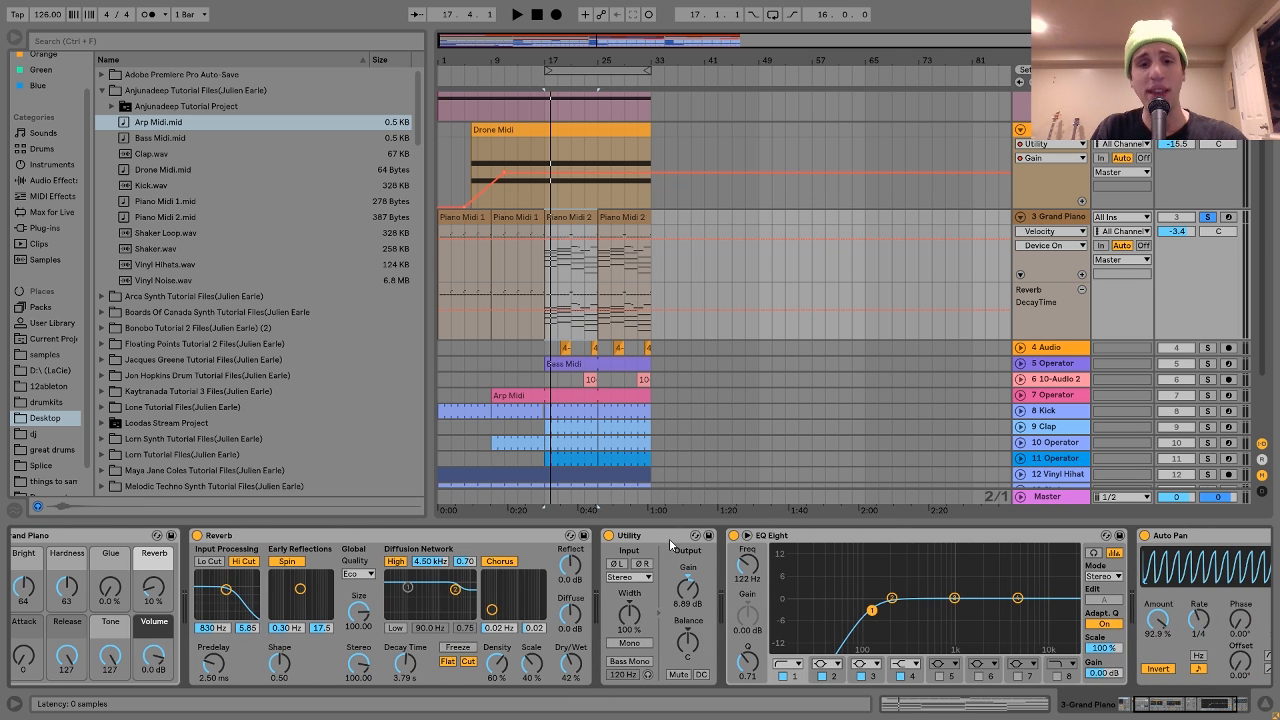
{"action": "left_click", "coordinate": [665, 543]}
{"action": "left_click", "coordinate": [608, 535]}
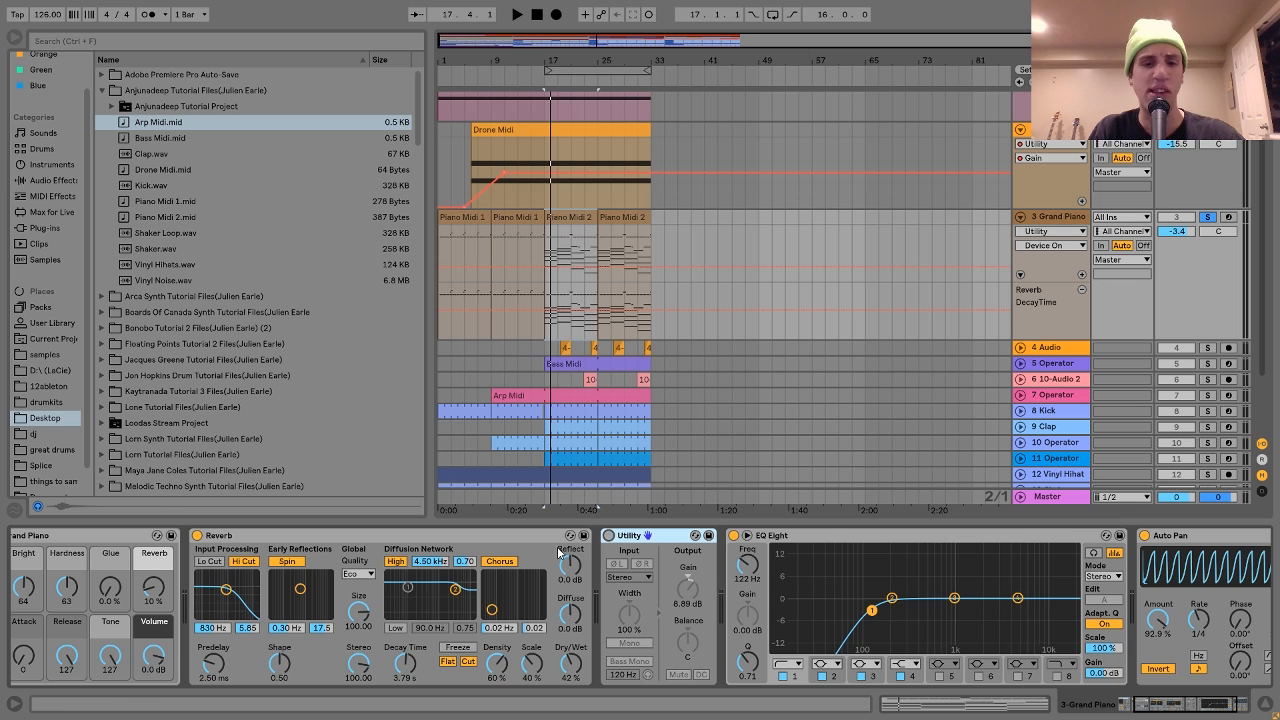
{"action": "left_click", "coordinate": [516, 540]}
{"action": "key", "text": "space"}
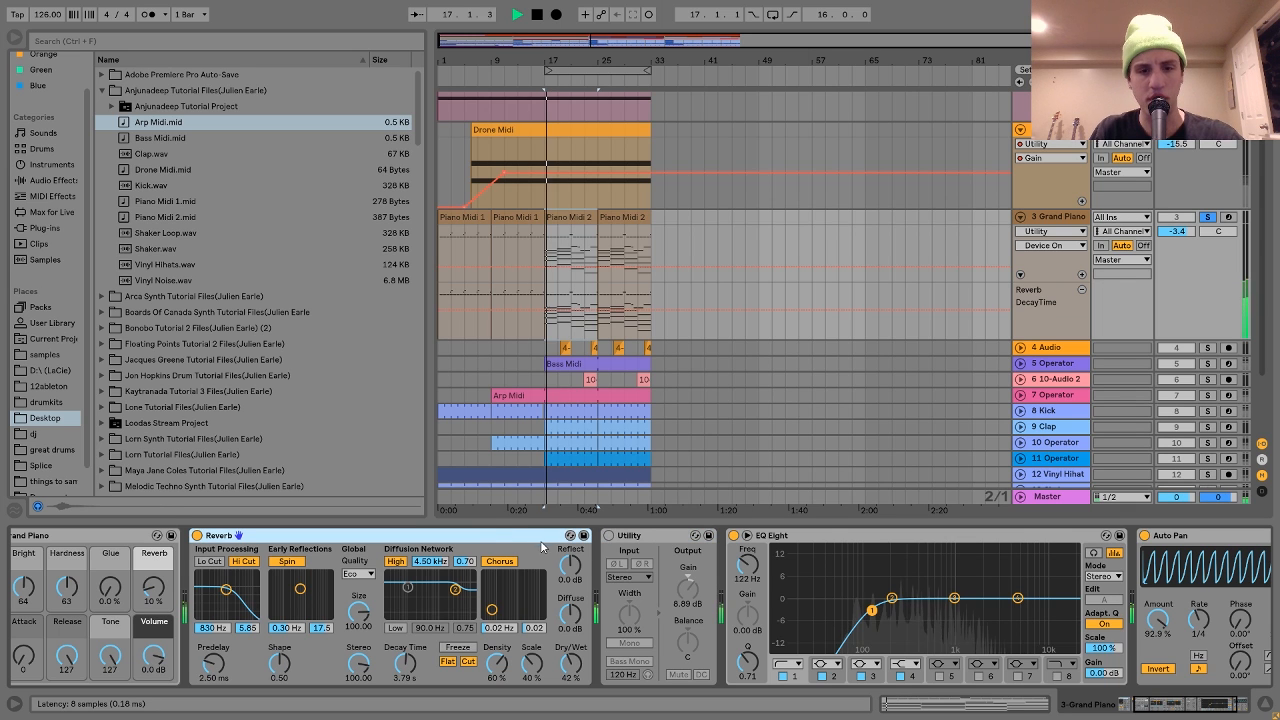
{"action": "key", "text": "space"}
{"action": "left_click", "coordinate": [608, 535]}
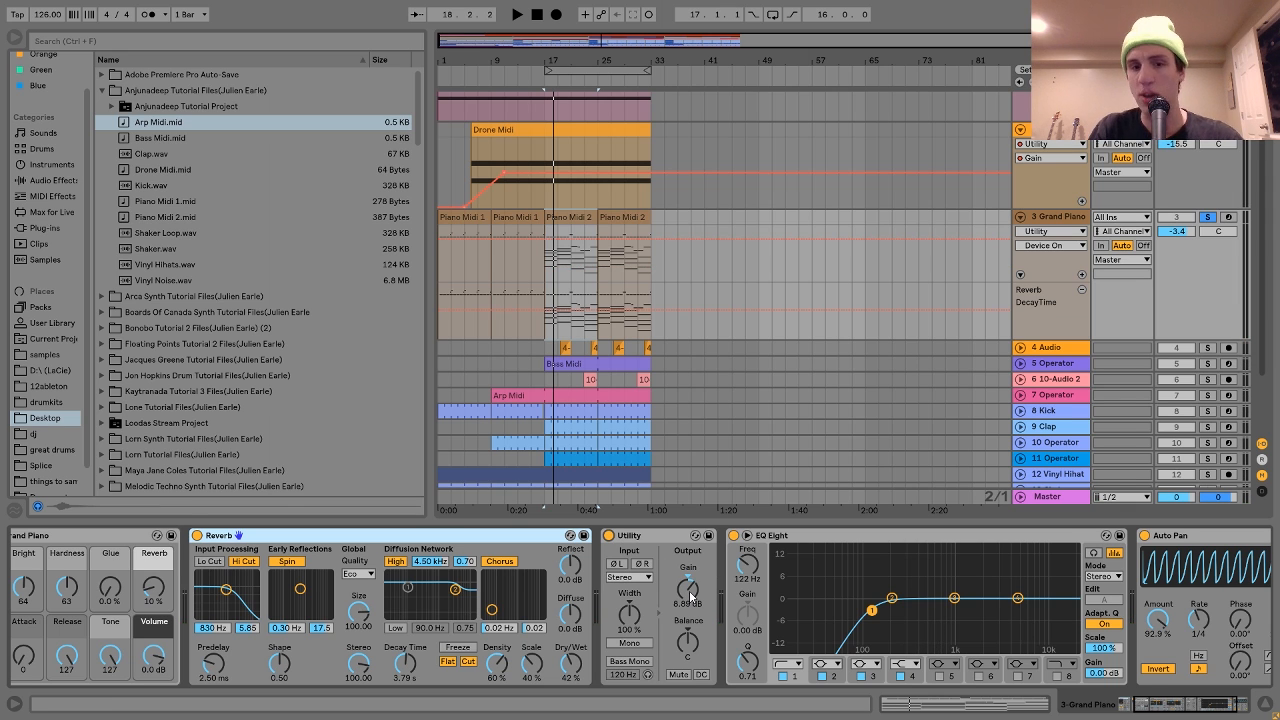
{"action": "key", "text": "space"}
Examine the EQ Eight low cut and the Auto Pan settings at the end of the piano's effects chain.
{"action": "scroll", "coordinate": [689, 597], "scroll_direction": "right", "scroll_amount": 3}
{"action": "key", "text": "space"}
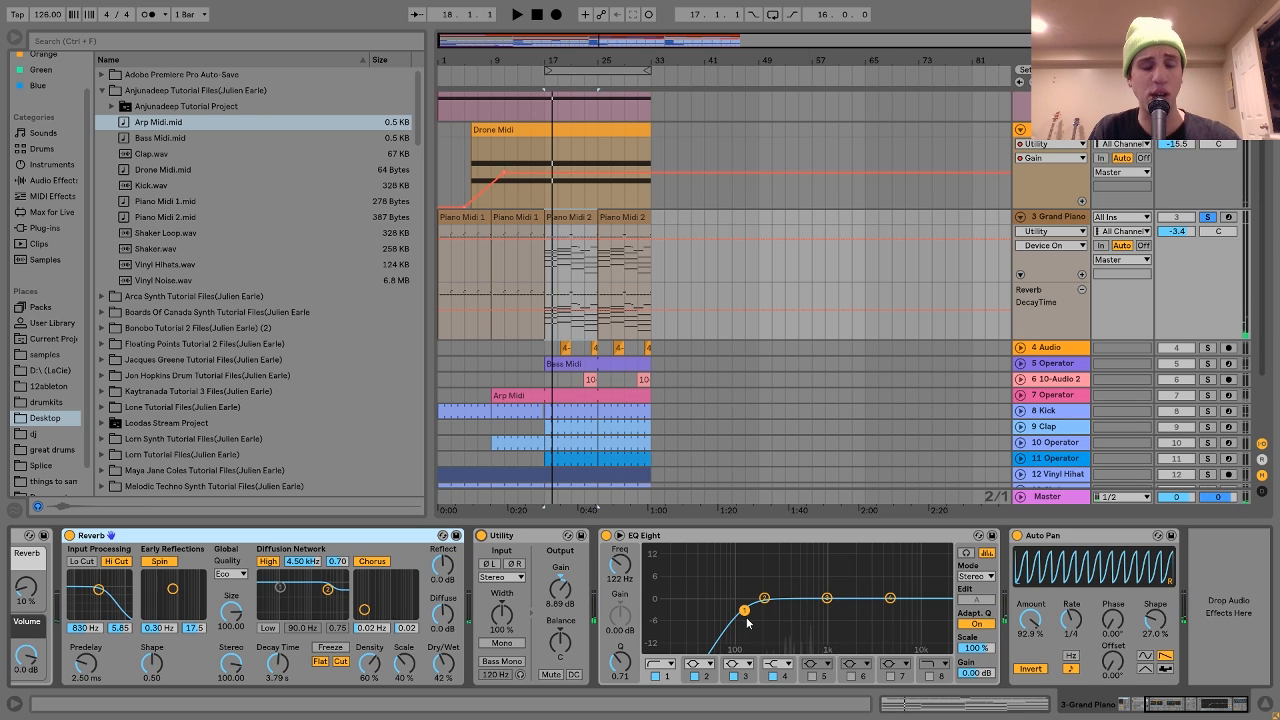
{"action": "left_click", "coordinate": [1066, 537]}
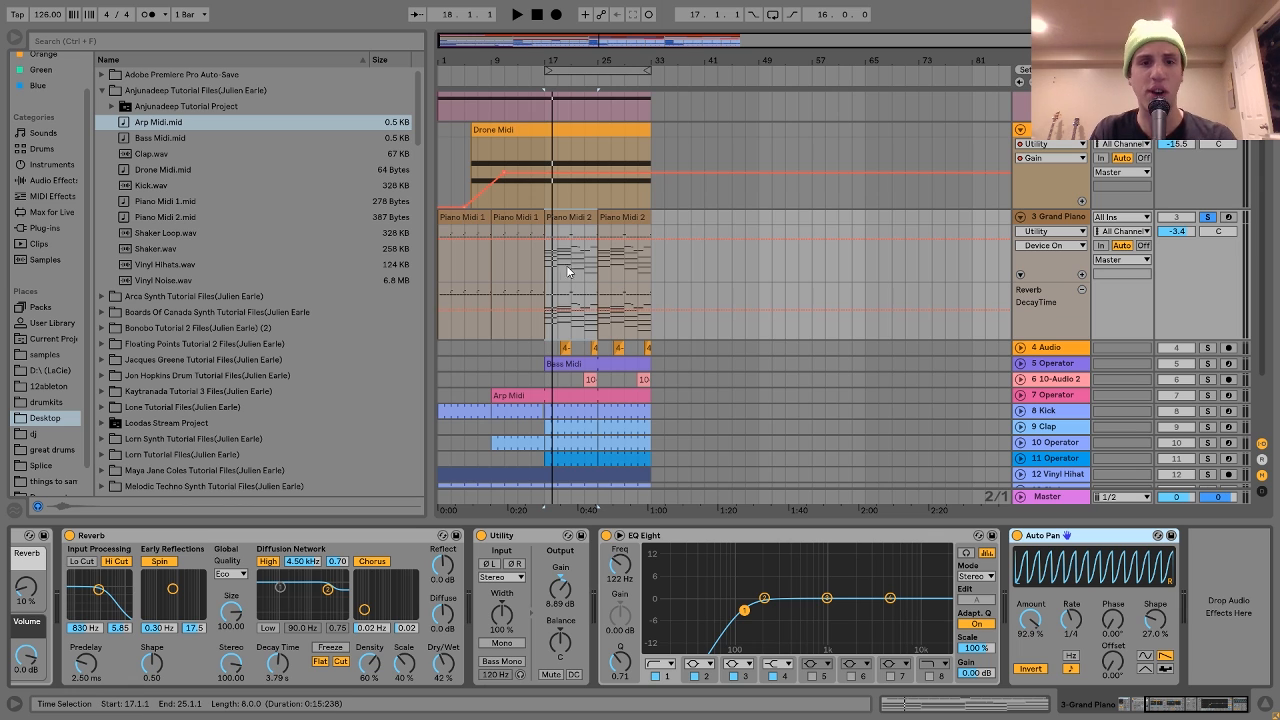
{"action": "scroll", "coordinate": [664, 588], "scroll_direction": "up", "scroll_amount": 5}
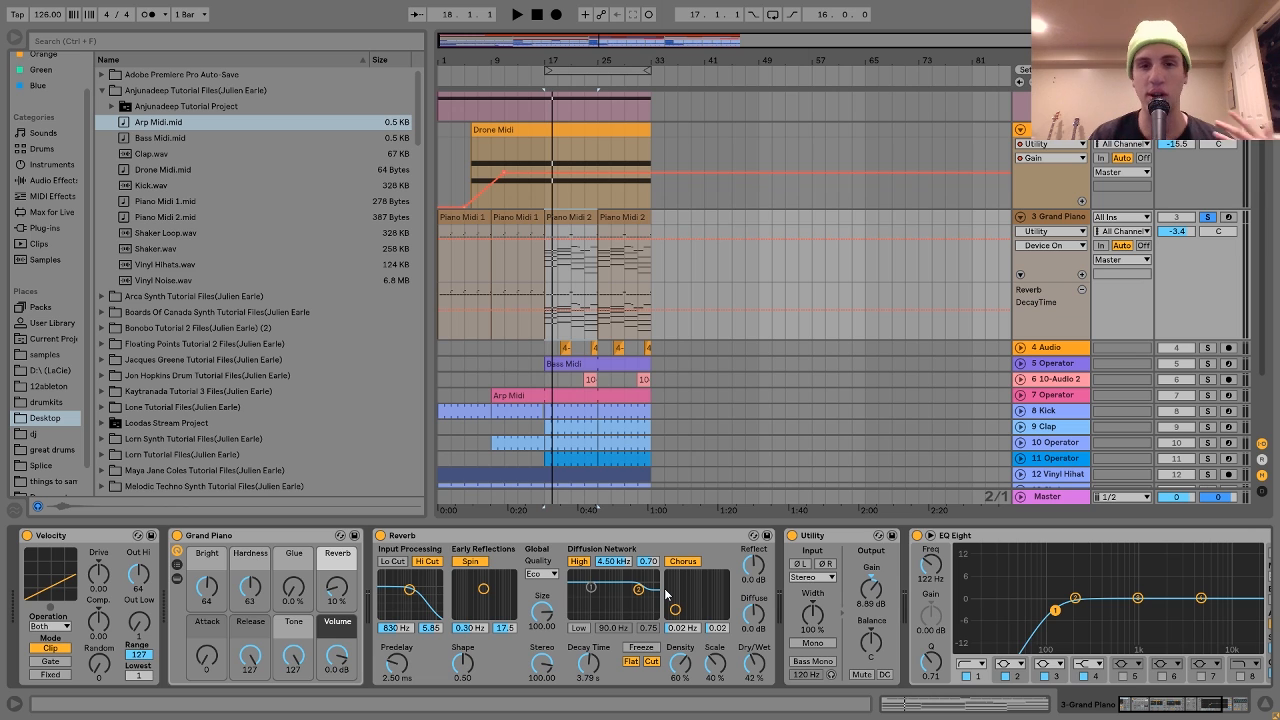
Solo and unfold the 4 Audio track, and listen to its first 4-Audio 1 clip from bar 19.
{"action": "left_click", "coordinate": [1040, 350]}
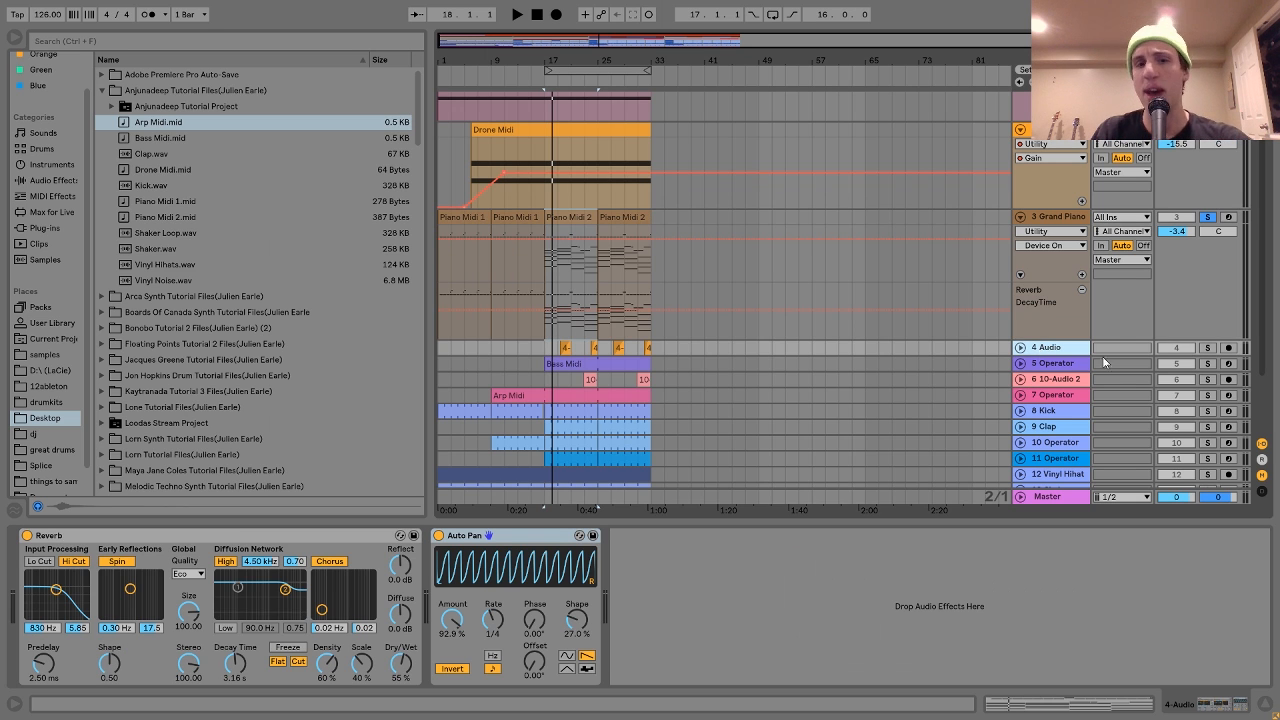
{"action": "left_click", "coordinate": [1207, 347]}
{"action": "left_click", "coordinate": [1020, 347]}
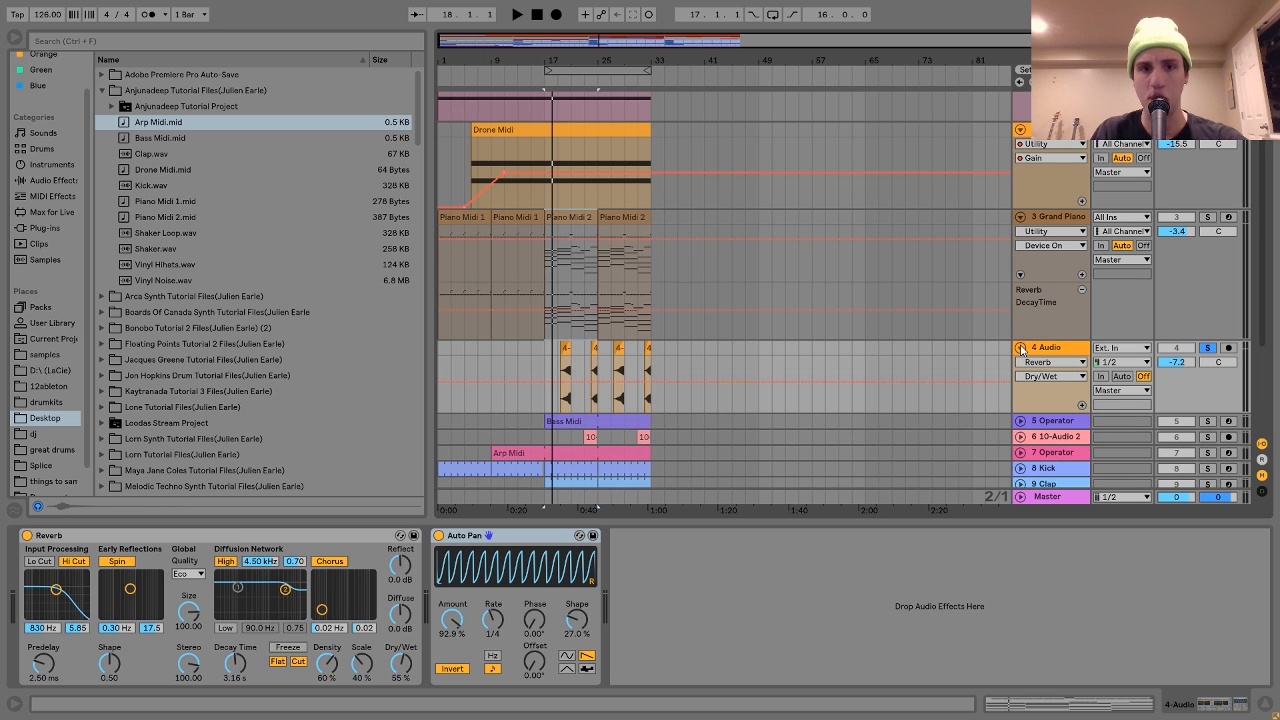
{"action": "scroll", "coordinate": [588, 222], "scroll_direction": "up", "scroll_amount": 4}
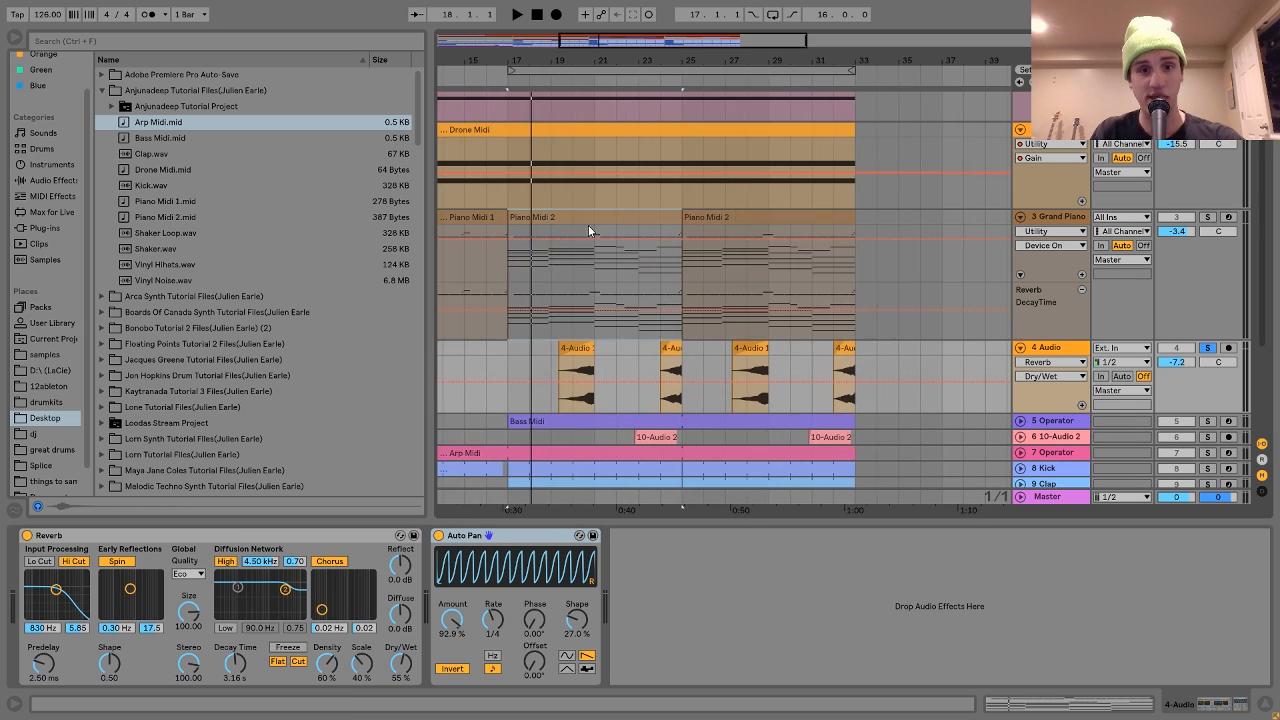
{"action": "left_click", "coordinate": [573, 346]}
{"action": "key", "text": "space"}
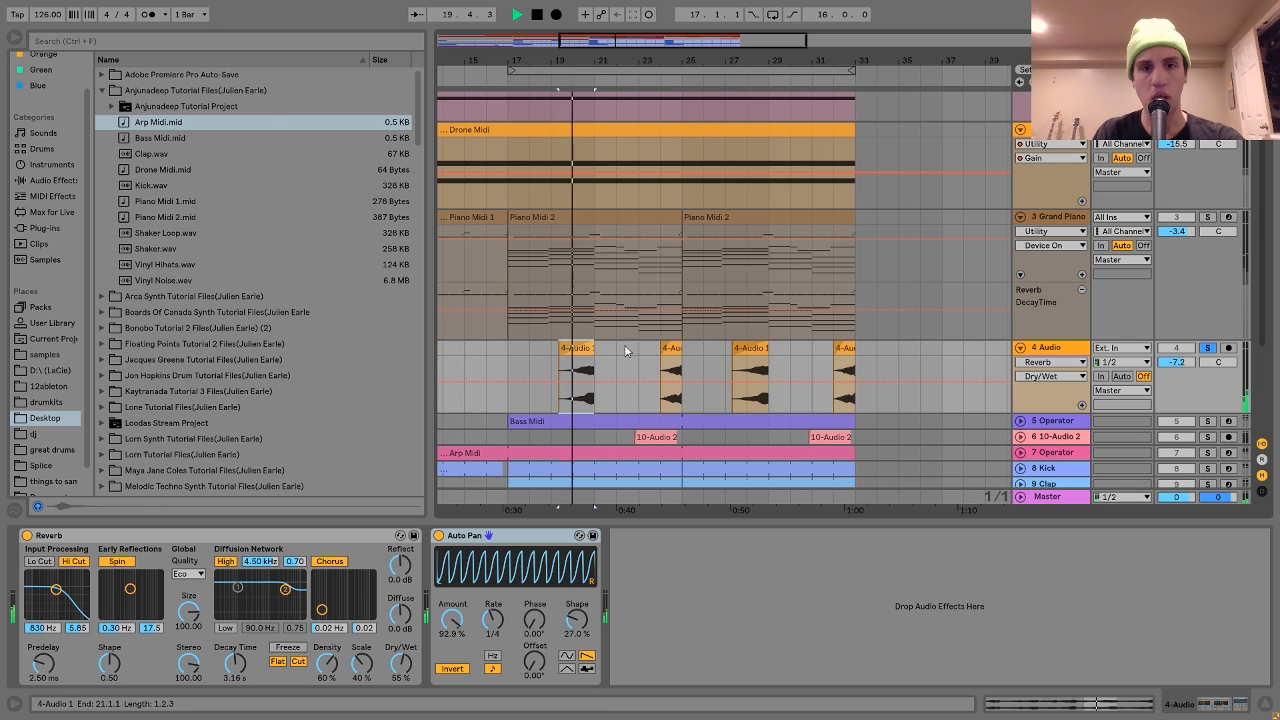
{"action": "key", "text": "space"}
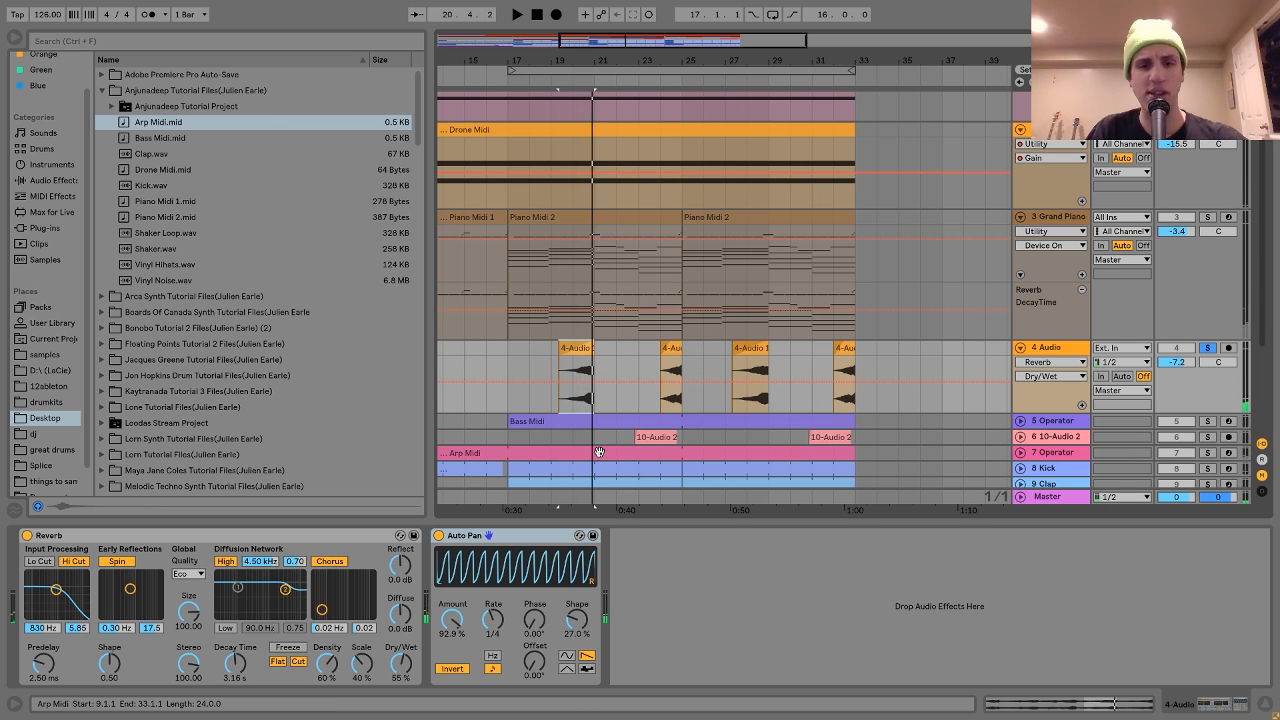
Listen to the second, shorter 4-Audio 1 clip from bar 24.
{"action": "left_click", "coordinate": [688, 347]}
{"action": "left_click", "coordinate": [672, 355]}
{"action": "key", "text": "space"}
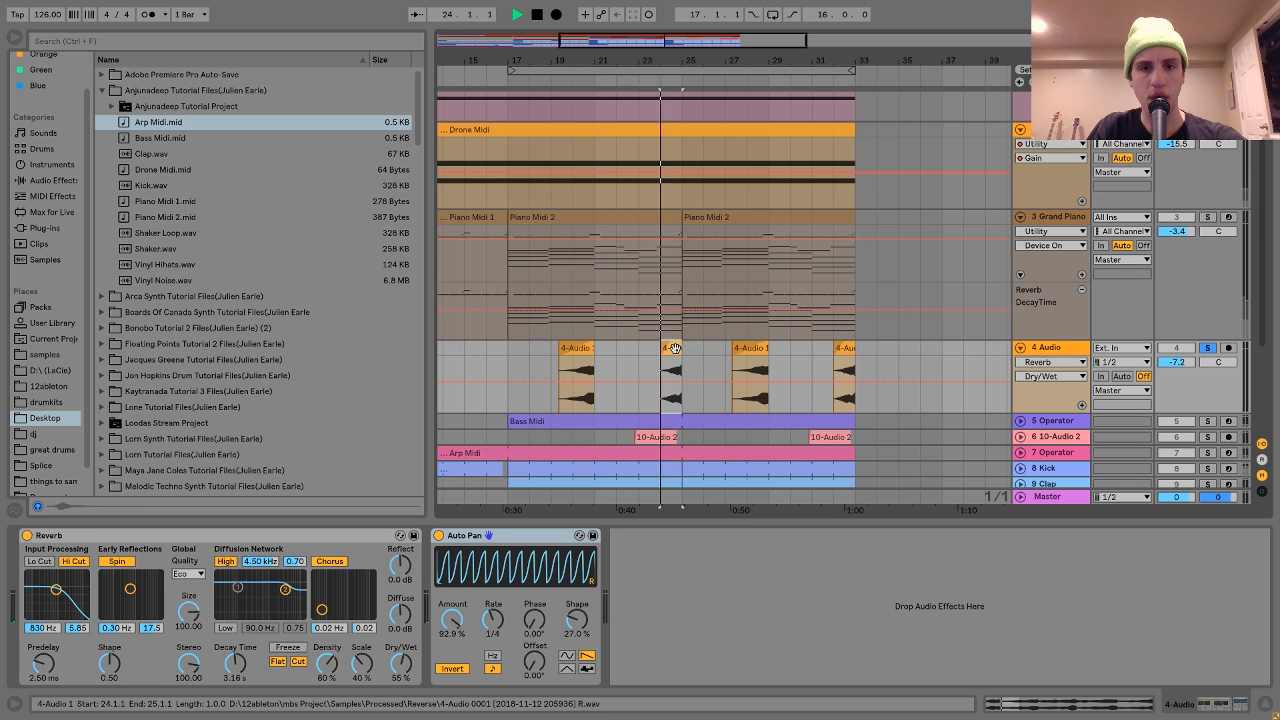
Duplicate the 3 Grand Piano track and turn off Auto Pan on the copy.
{"action": "left_click", "coordinate": [620, 216]}
{"action": "left_click", "coordinate": [1054, 218]}
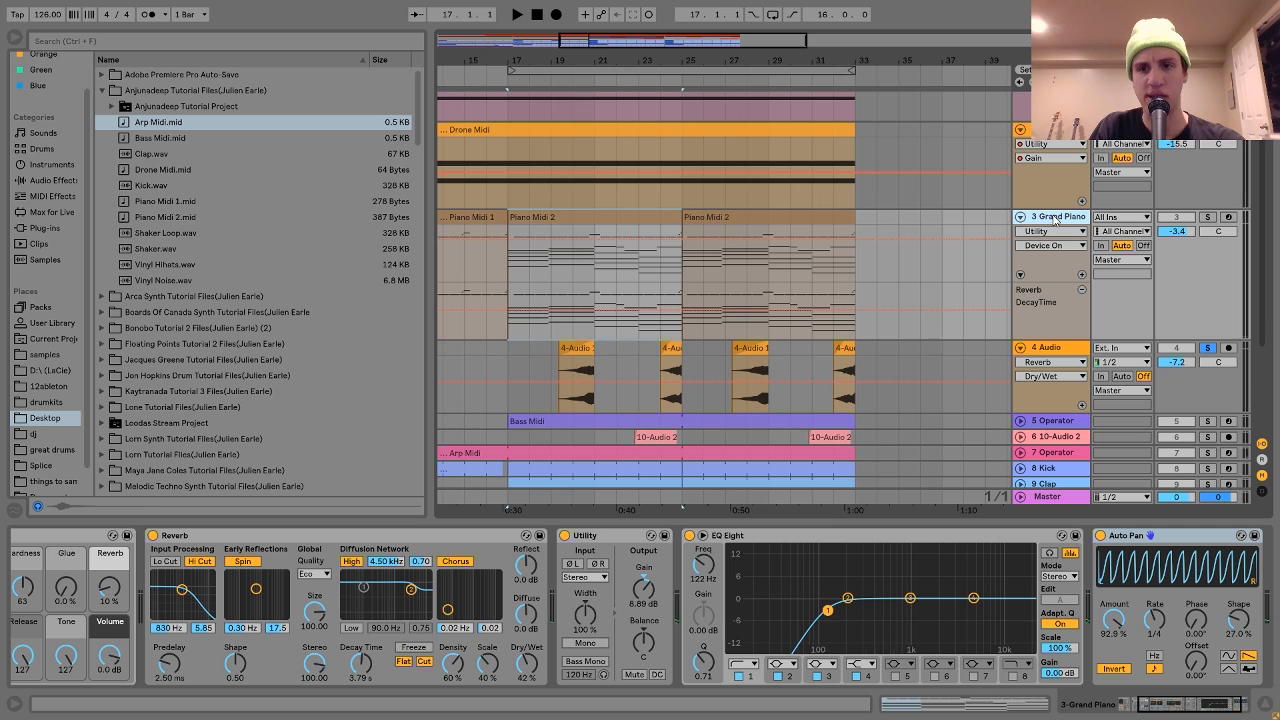
{"action": "key", "text": "ctrl+d"}
{"action": "right_click", "coordinate": [1066, 356]}
{"action": "key", "text": "Escape"}
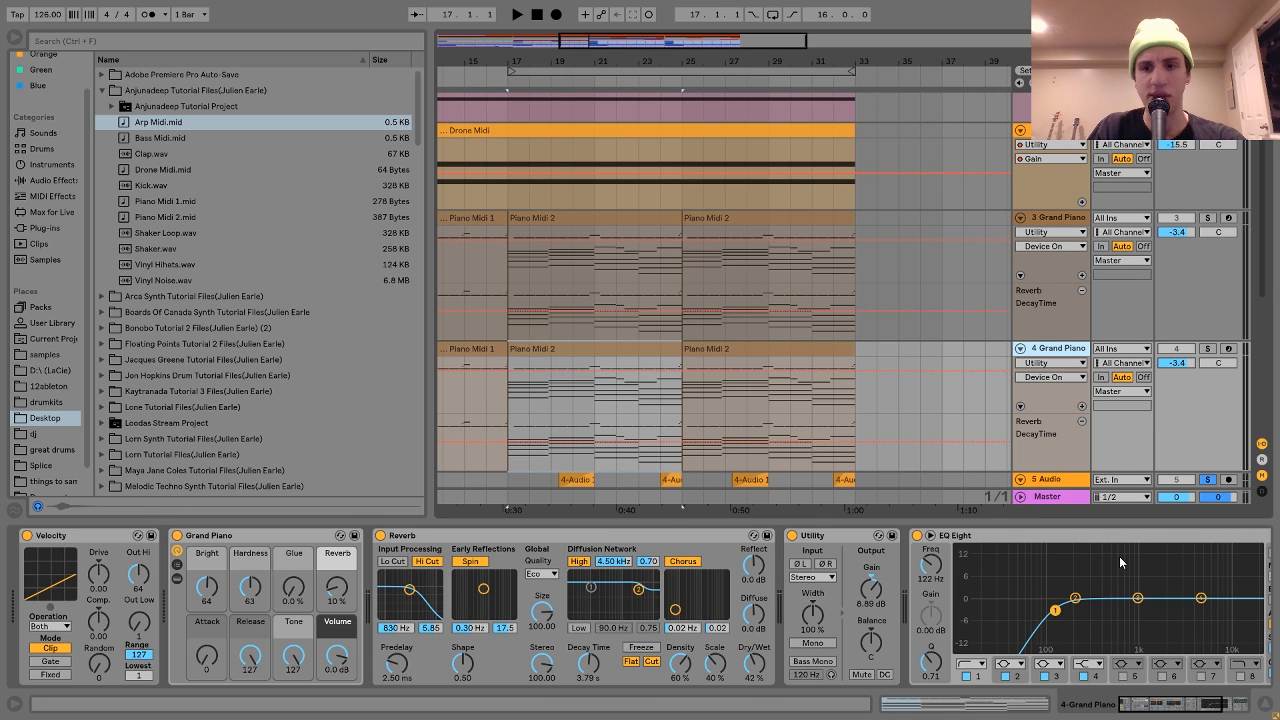
{"action": "scroll", "coordinate": [1119, 557], "scroll_direction": "down", "scroll_amount": 3}
{"action": "left_click", "coordinate": [1017, 536]}
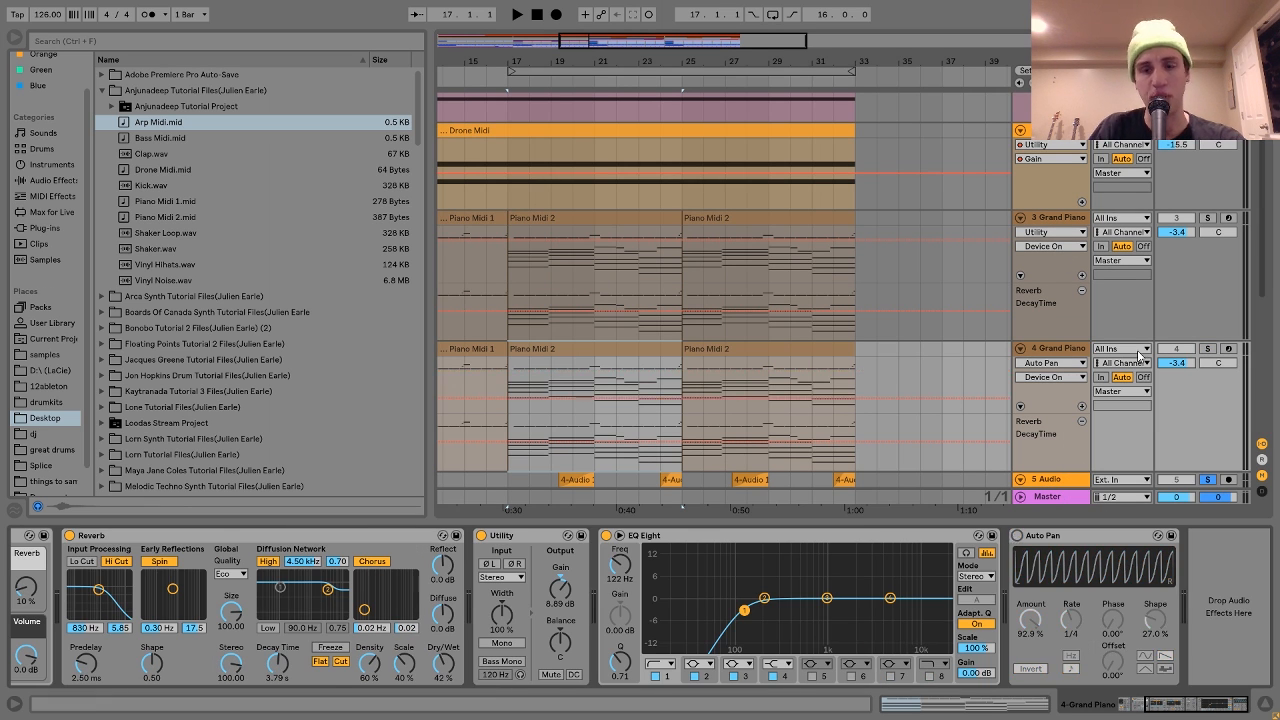
{"action": "right_click", "coordinate": [1066, 345]}
{"action": "left_click", "coordinate": [1090, 448]}
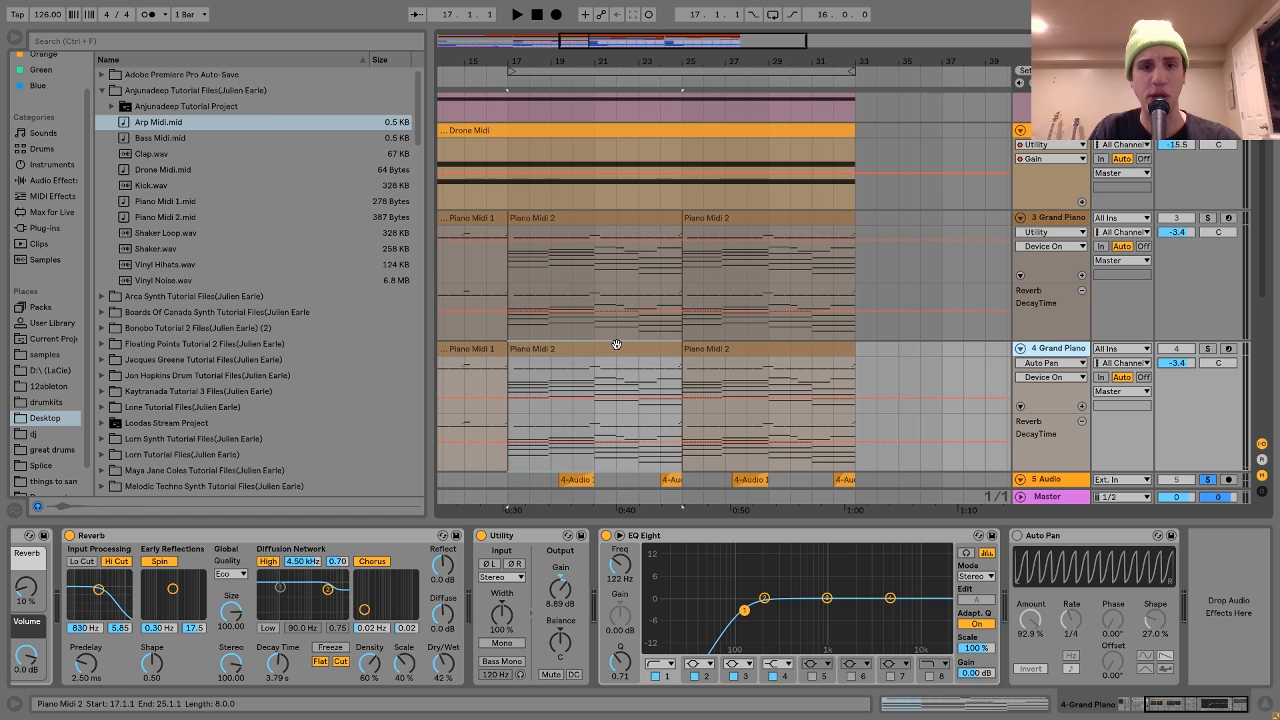
Compare the copied piano chords with the reversed 4-Audio 1 clips, and delete the duplicate 4 Grand Piano track.
{"action": "left_click_drag", "start_coordinate": [575, 62], "coordinate": [575, 110]}
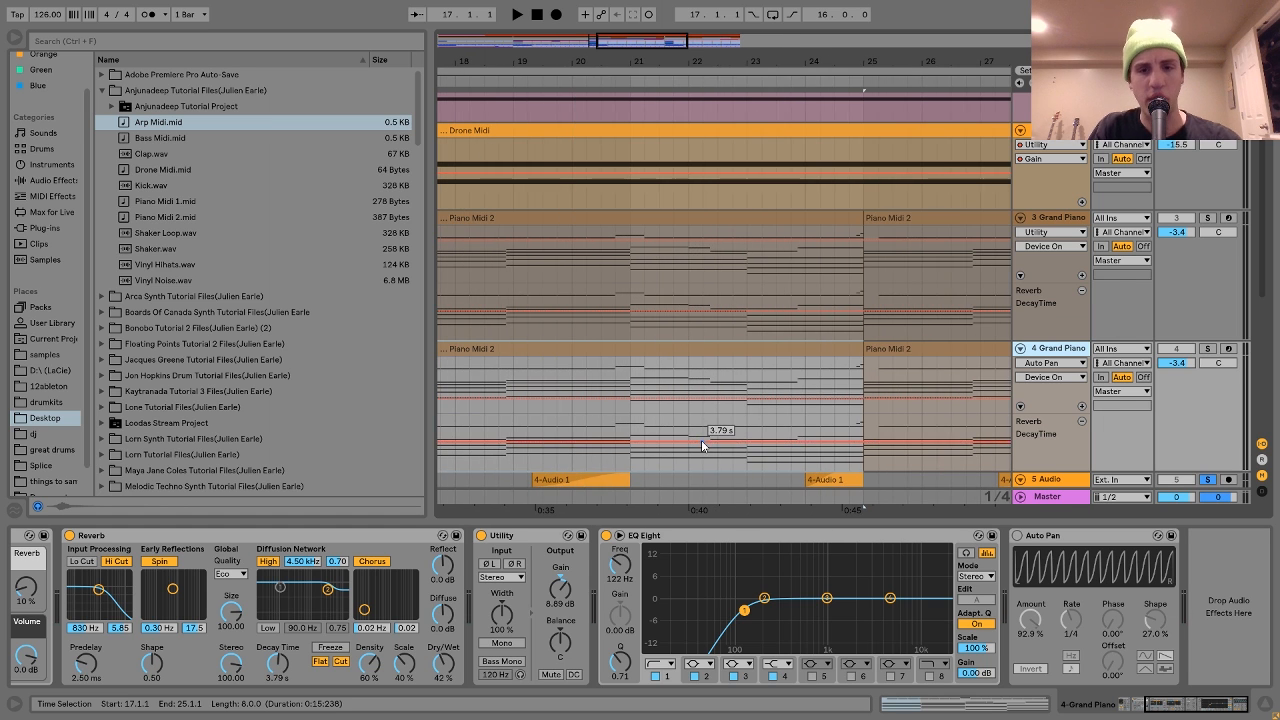
{"action": "scroll", "coordinate": [706, 443], "scroll_direction": "down", "scroll_amount": 2}
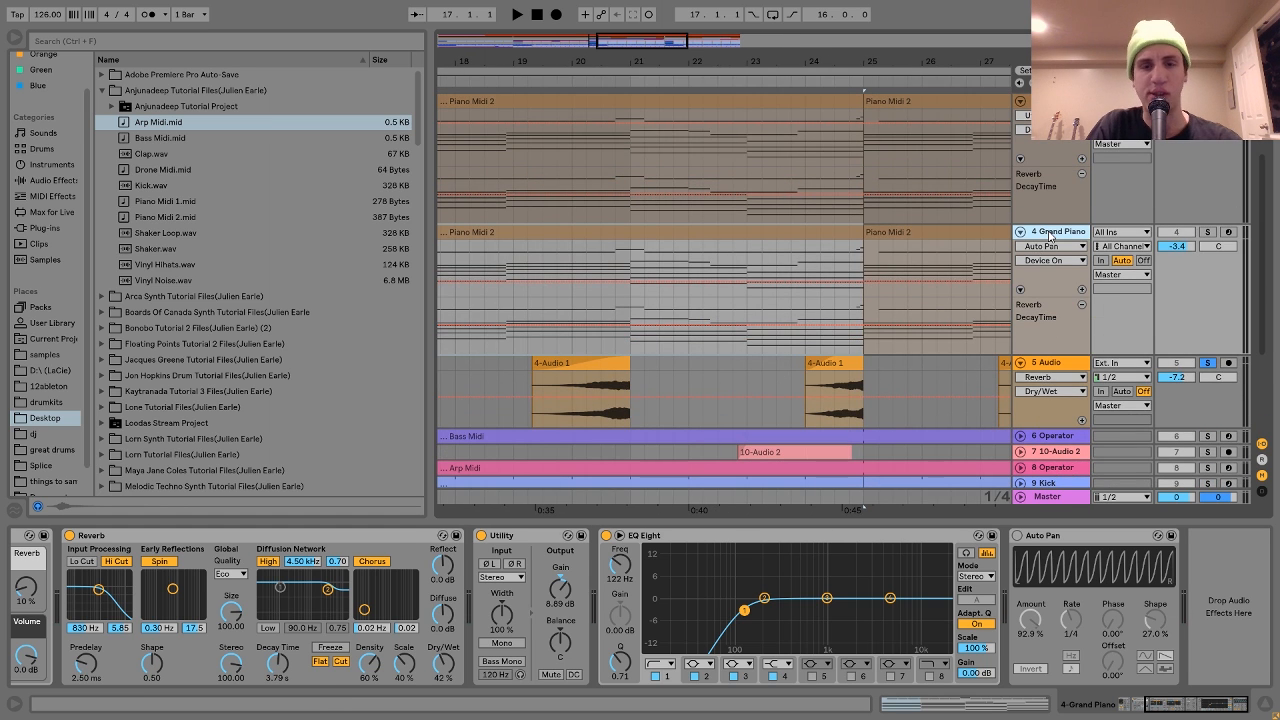
{"action": "key", "text": "Delete"}
{"action": "left_click_drag", "start_coordinate": [557, 62], "coordinate": [689, 71]}
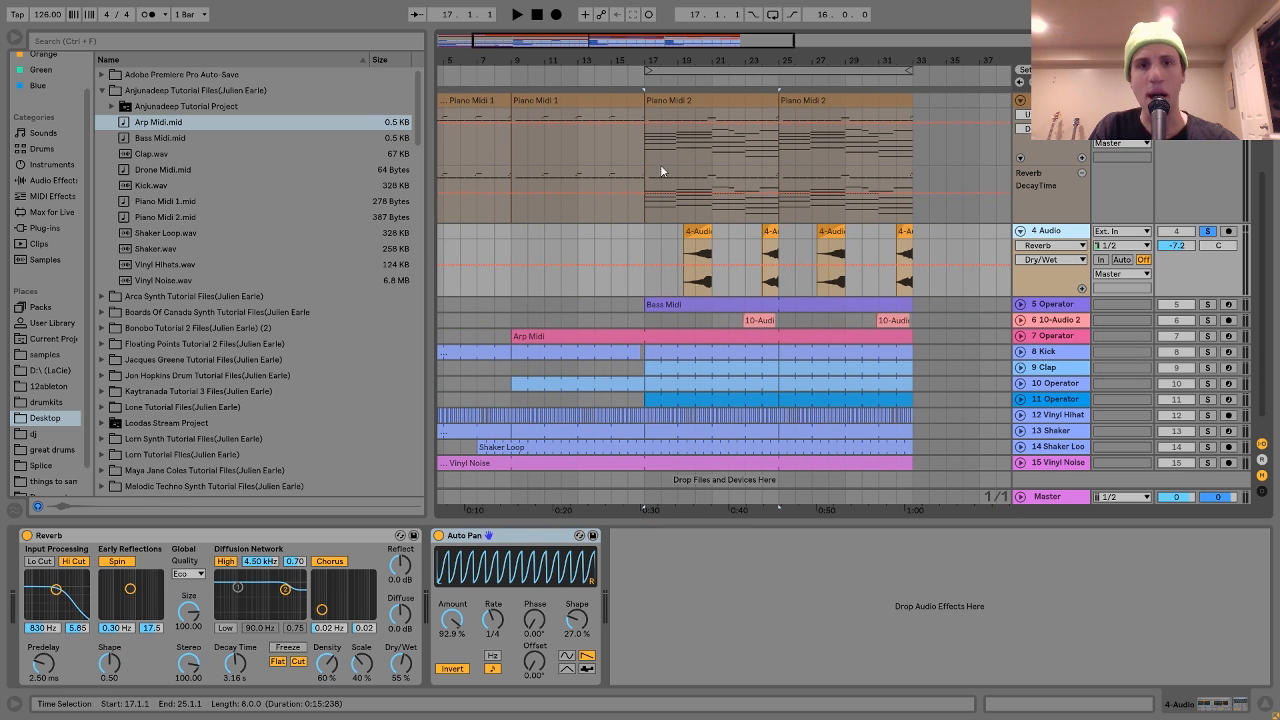
Listen to the first 4-Audio 1 clip soloed, and again in the full mix with 4 Audio unsoloed.
{"action": "left_click", "coordinate": [688, 245]}
{"action": "key", "text": "space"}
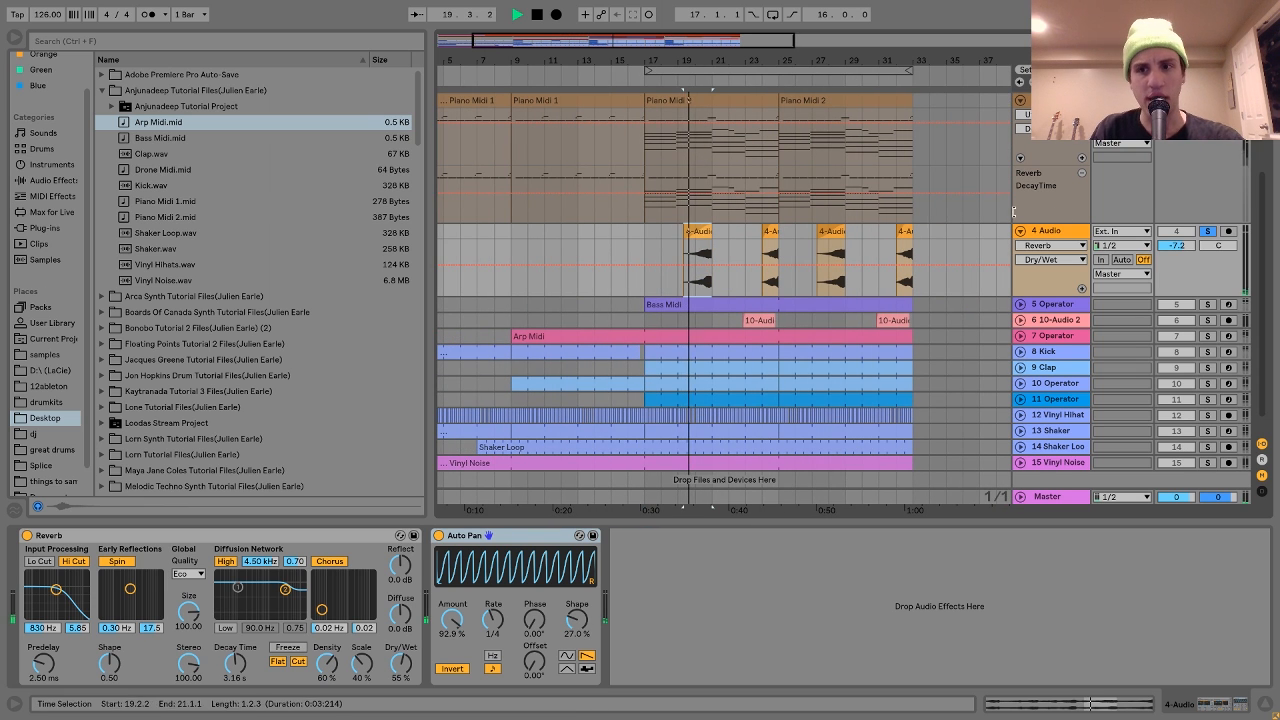
{"action": "key", "text": "space"}
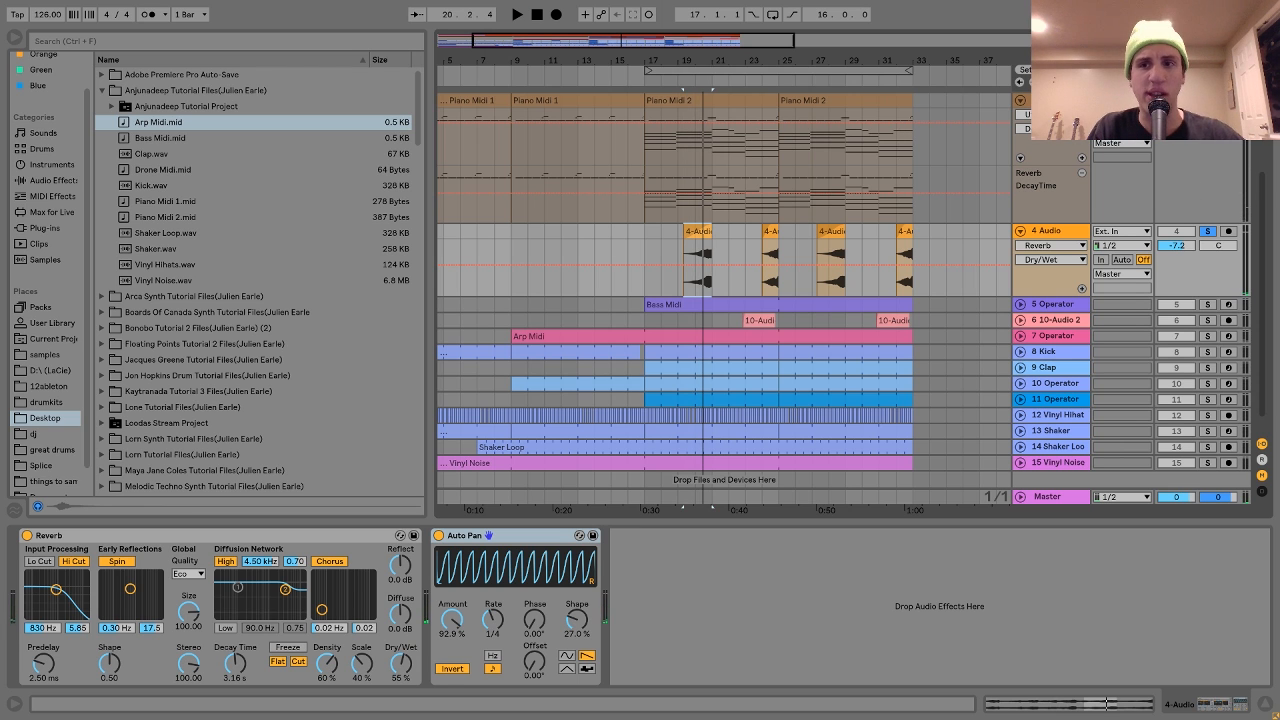
{"action": "key", "text": "s"}
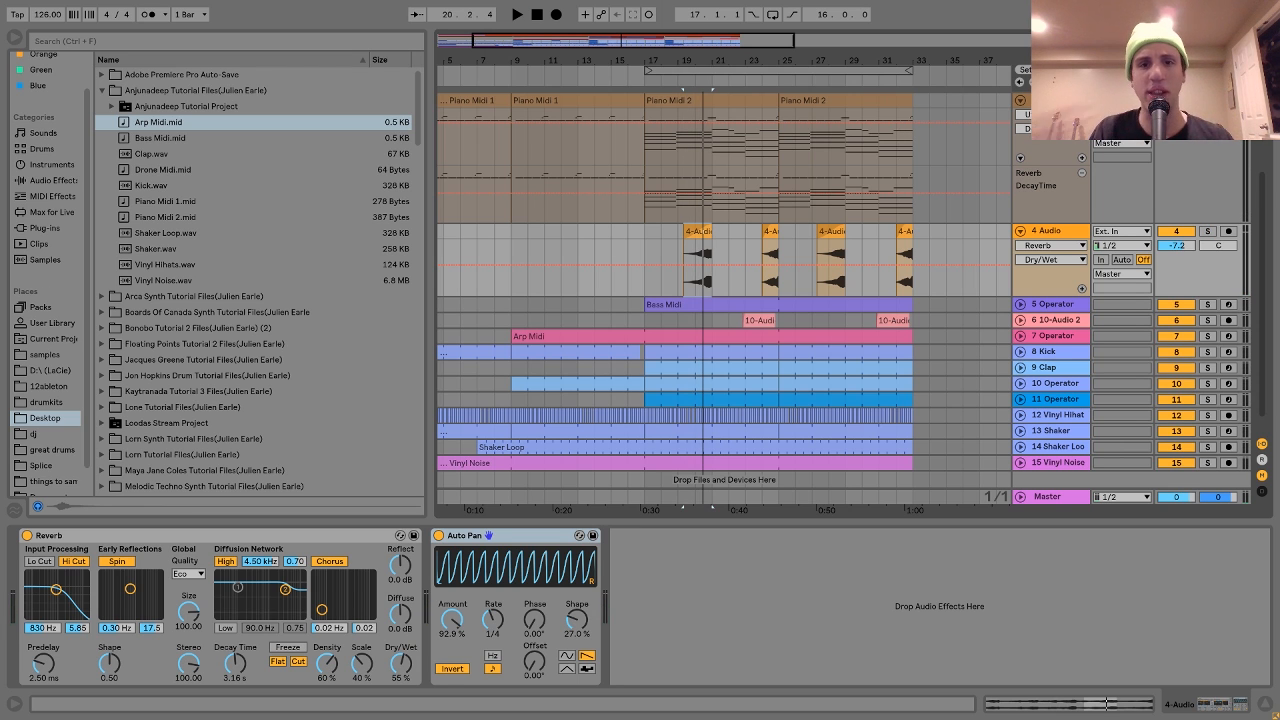
{"action": "key", "text": "space"}
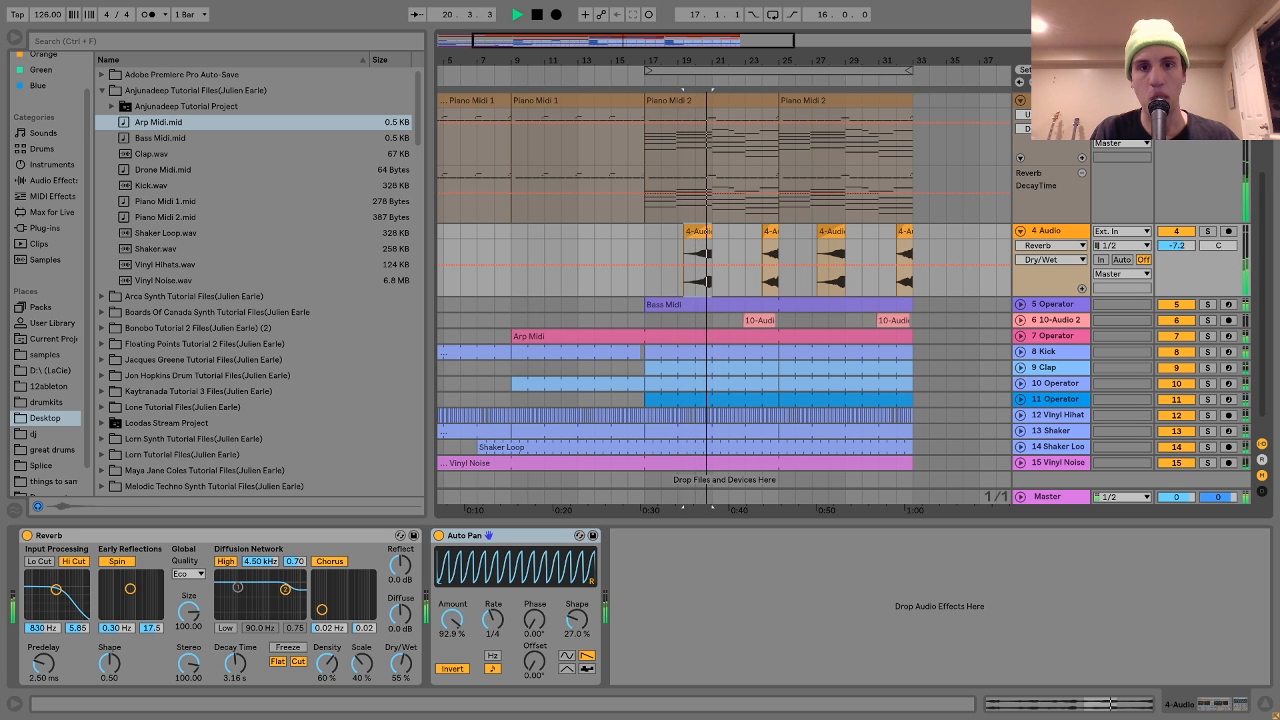
{"action": "key", "text": "space"}
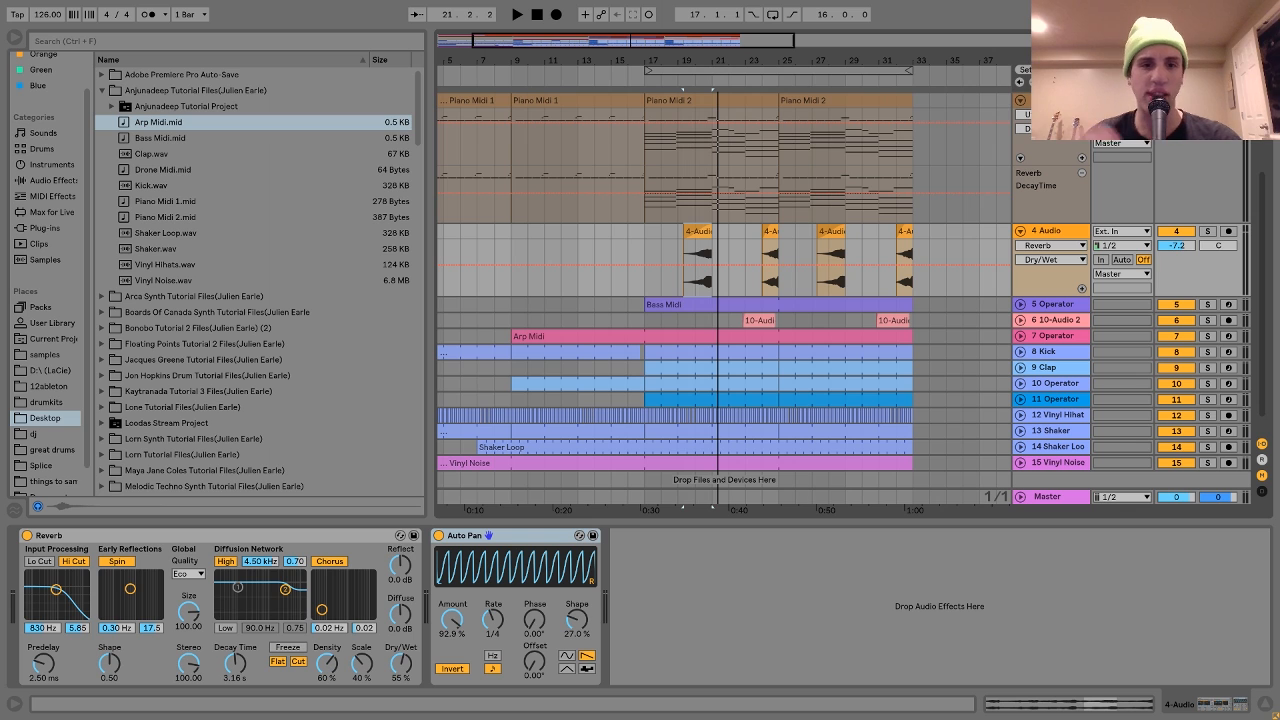
Unfold and solo the 5 Operator bass track, and listen to it from bar 17.
{"action": "left_click", "coordinate": [1043, 306]}
{"action": "left_click", "coordinate": [1020, 304]}
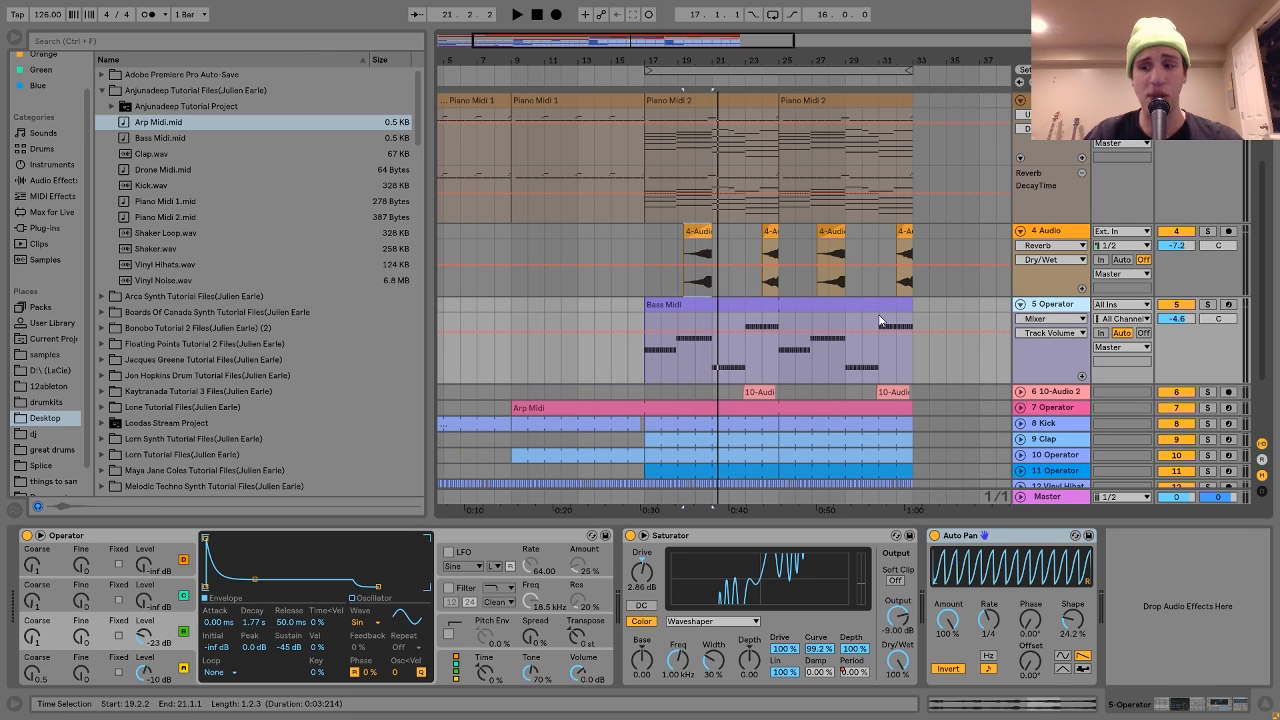
{"action": "left_click", "coordinate": [1207, 304]}
{"action": "key", "text": "space"}
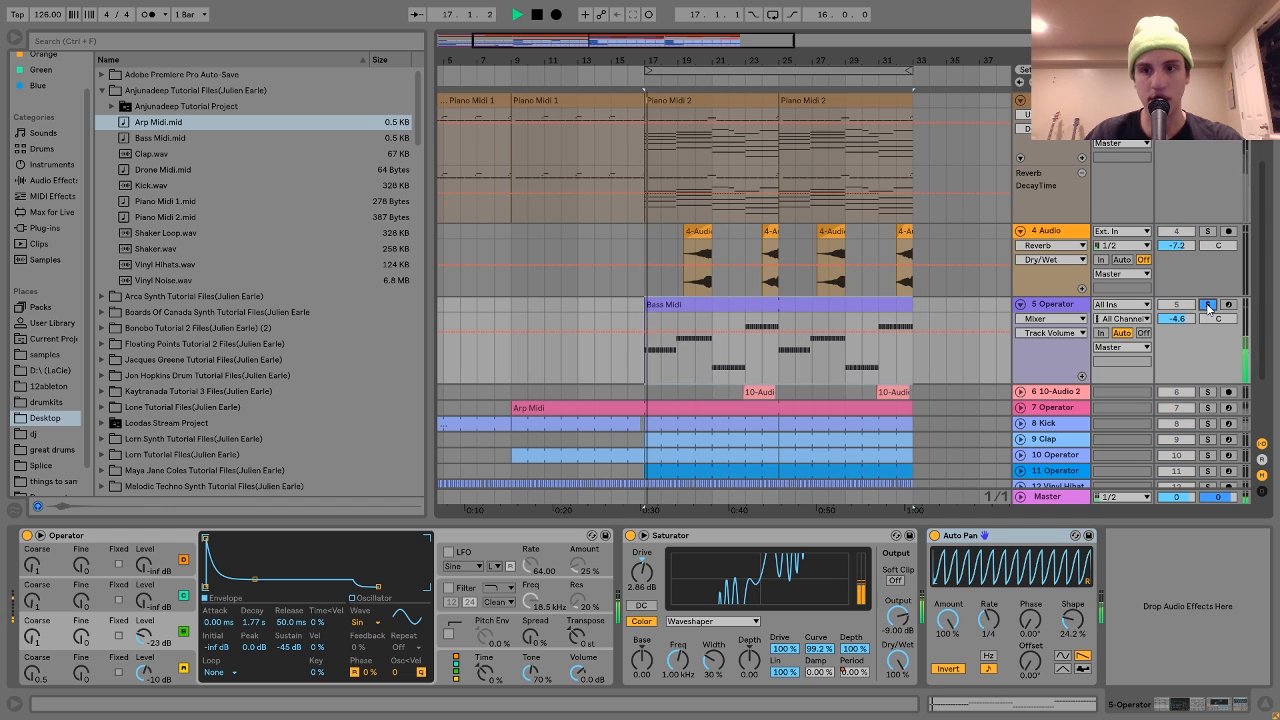
{"action": "scroll", "coordinate": [1207, 310], "scroll_direction": "down", "scroll_amount": 3}
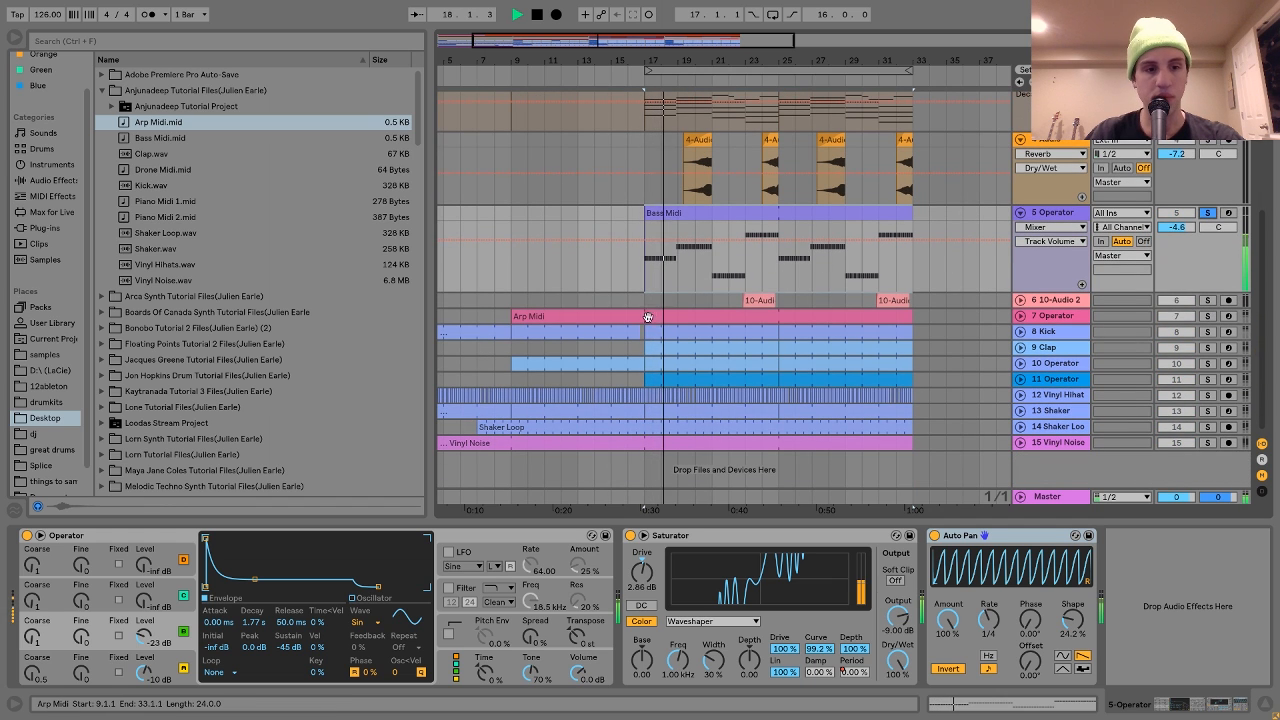
{"action": "key", "text": "space"}
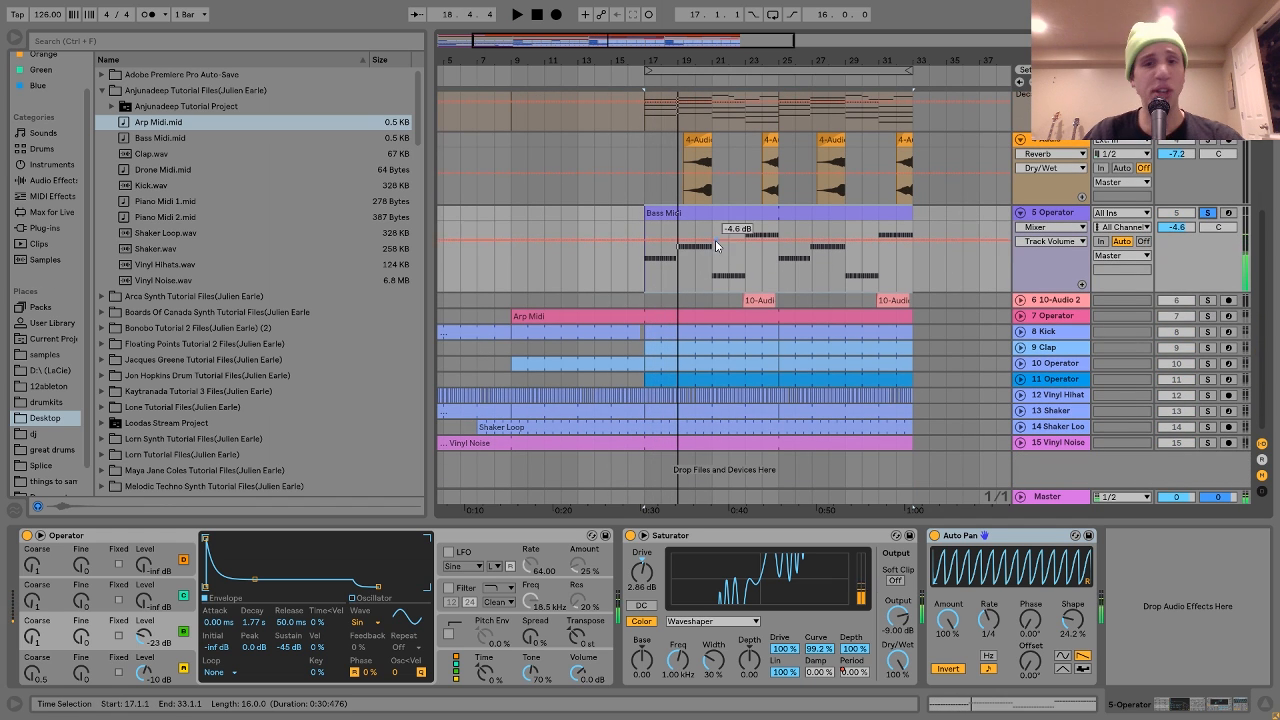
Examine the Bass Midi clip's notes, and listen to the bass while comparing Operator's oscillator A and B envelopes.
{"action": "double_click", "coordinate": [710, 214]}
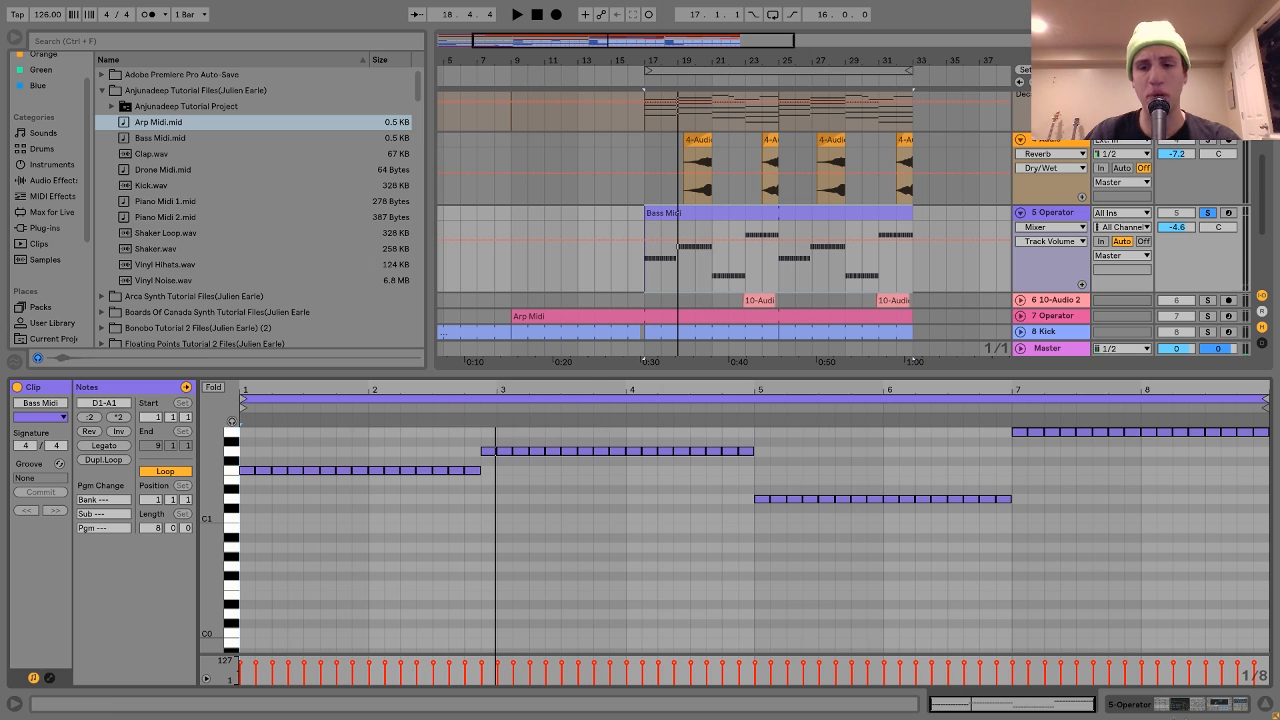
{"action": "left_click", "coordinate": [1180, 706]}
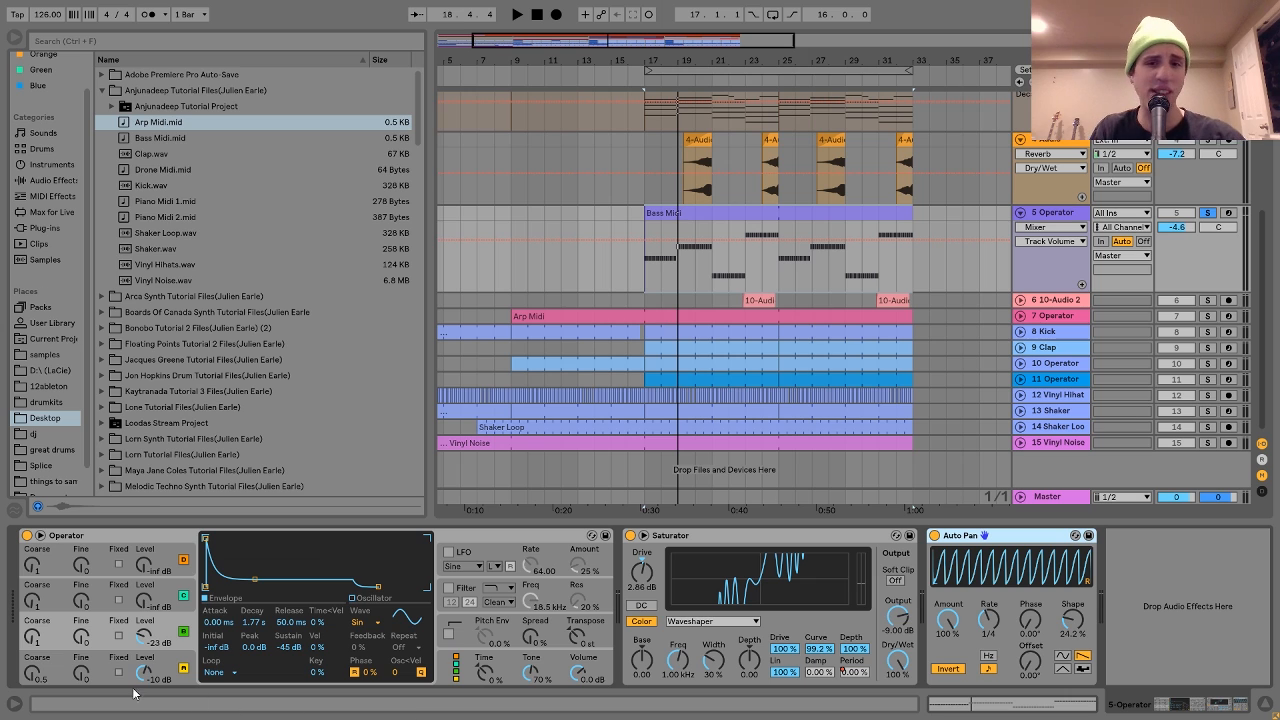
{"action": "left_click", "coordinate": [104, 537]}
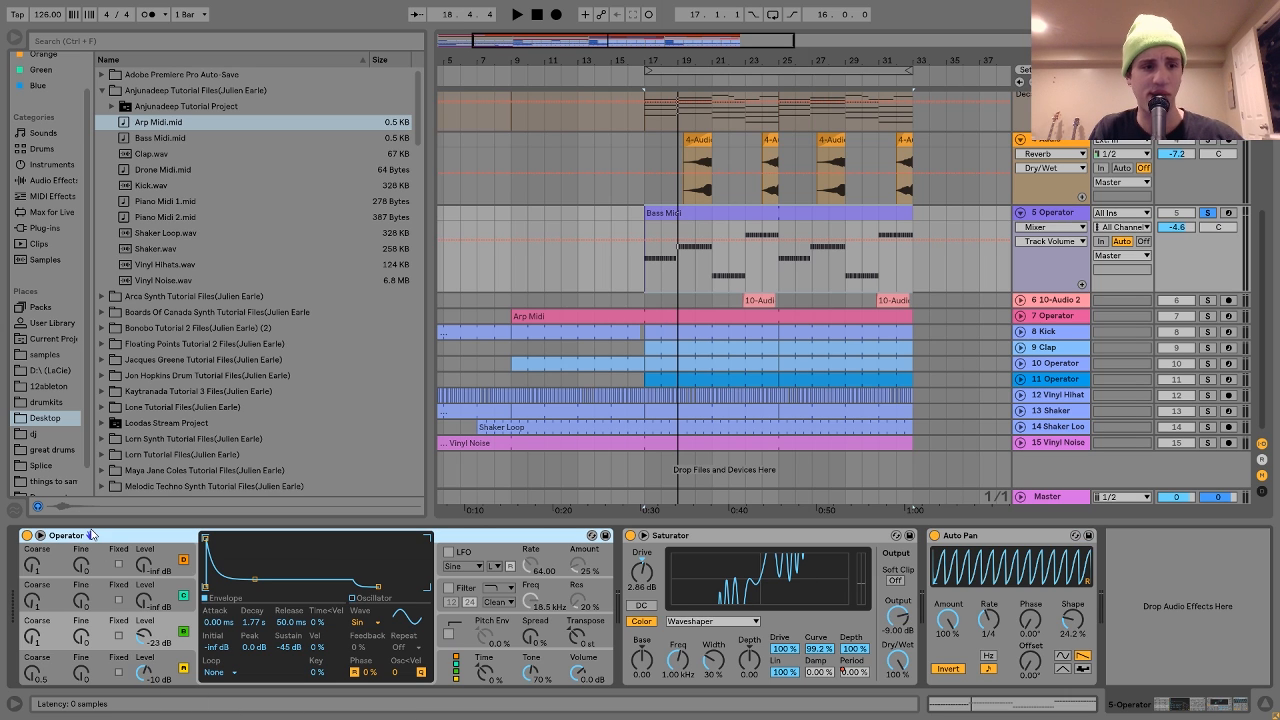
{"action": "left_click", "coordinate": [173, 663]}
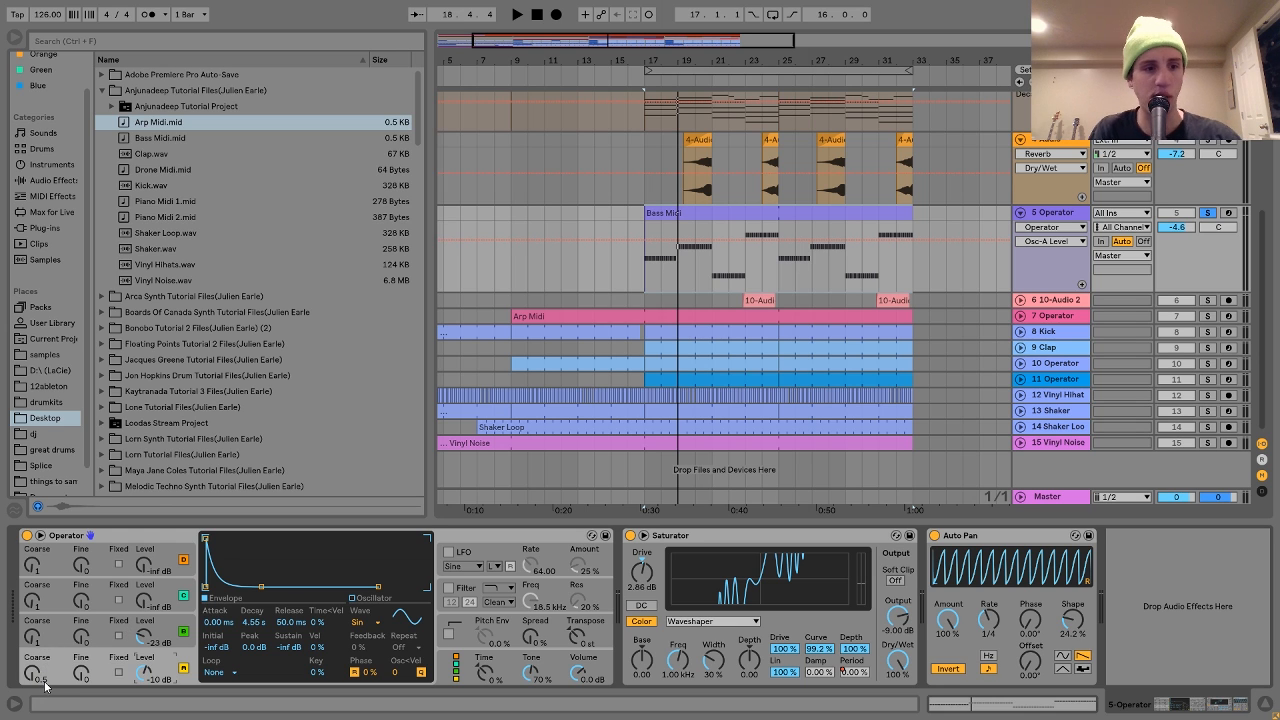
{"action": "left_click", "coordinate": [178, 626]}
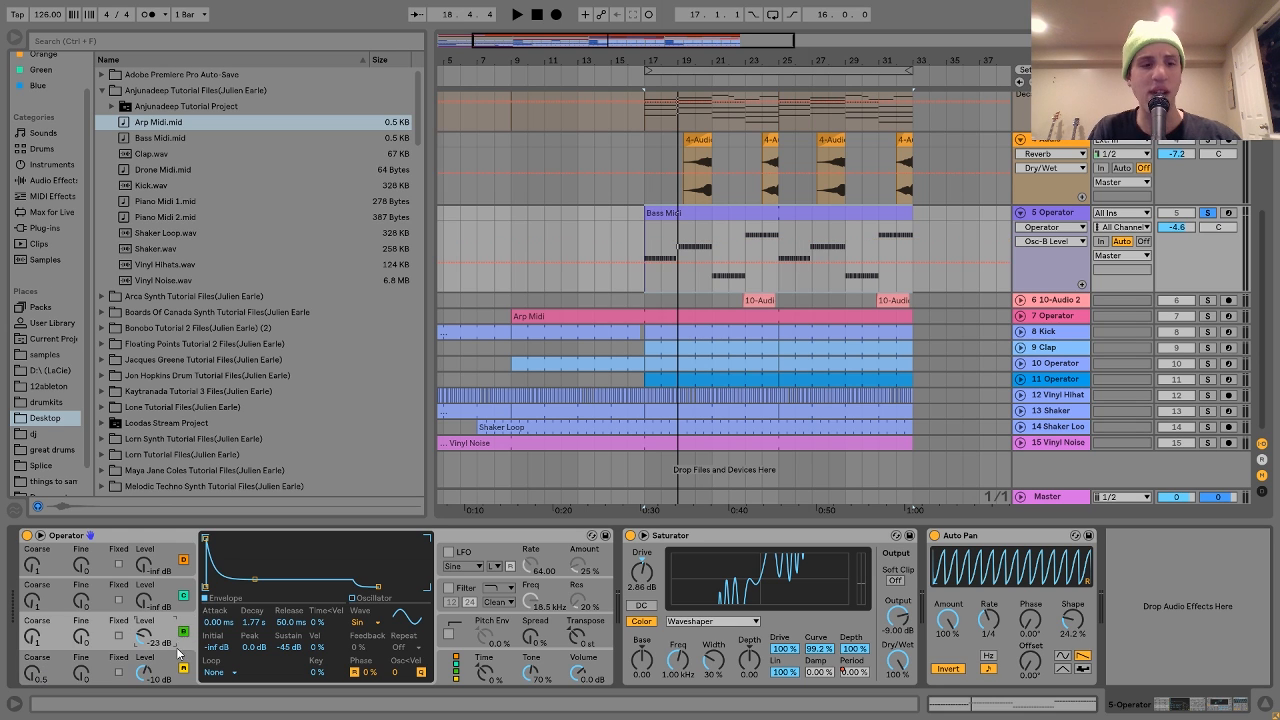
{"action": "left_click", "coordinate": [183, 655]}
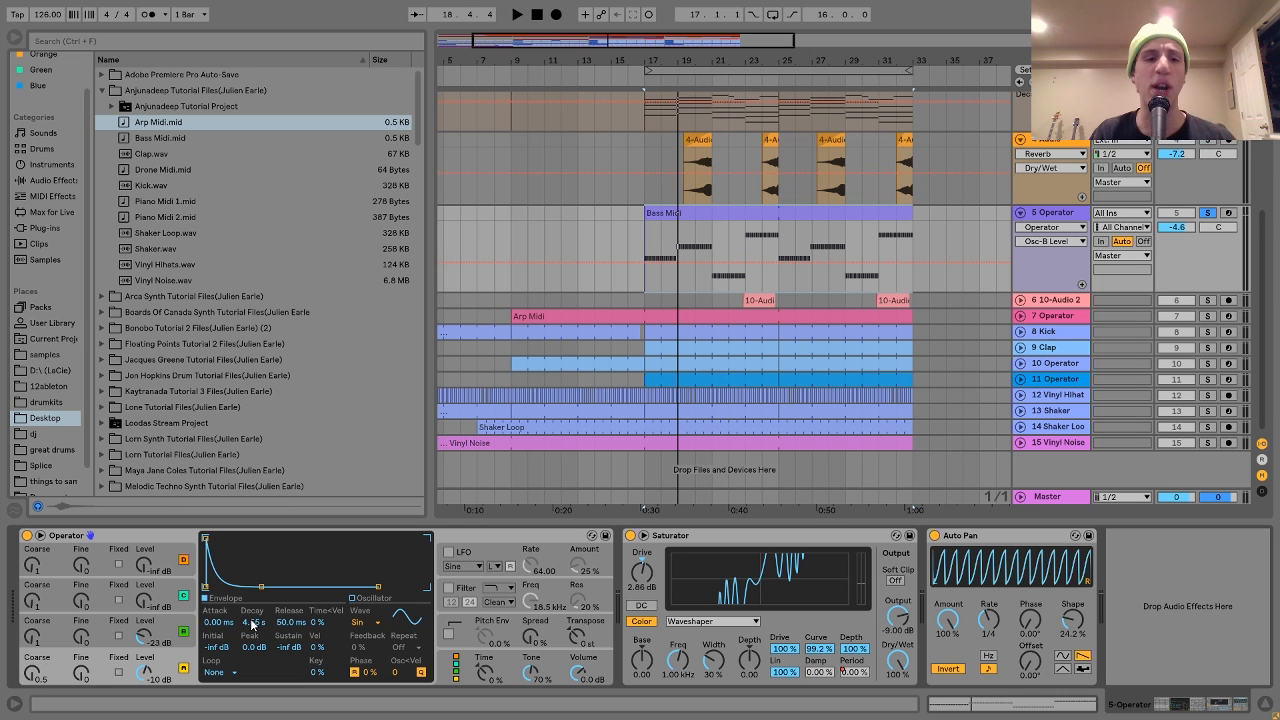
{"action": "key", "text": "space"}
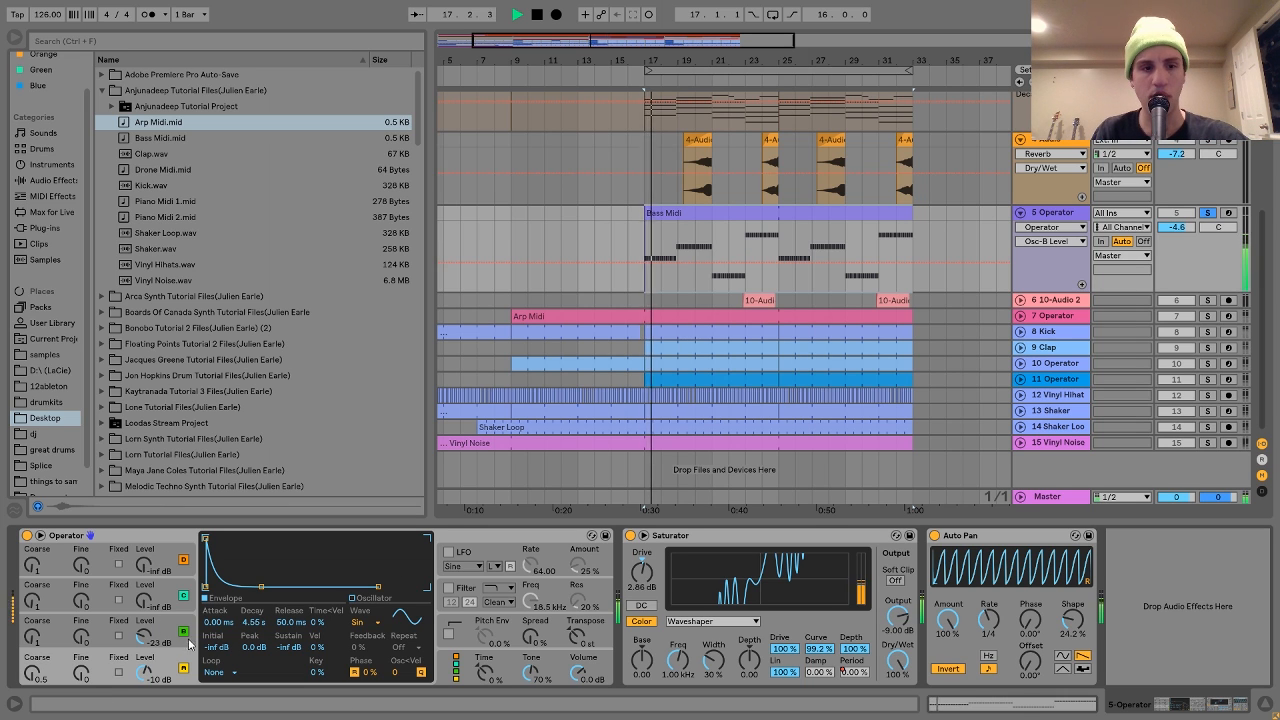
{"action": "left_click", "coordinate": [186, 629]}
{"action": "key", "text": "space"}
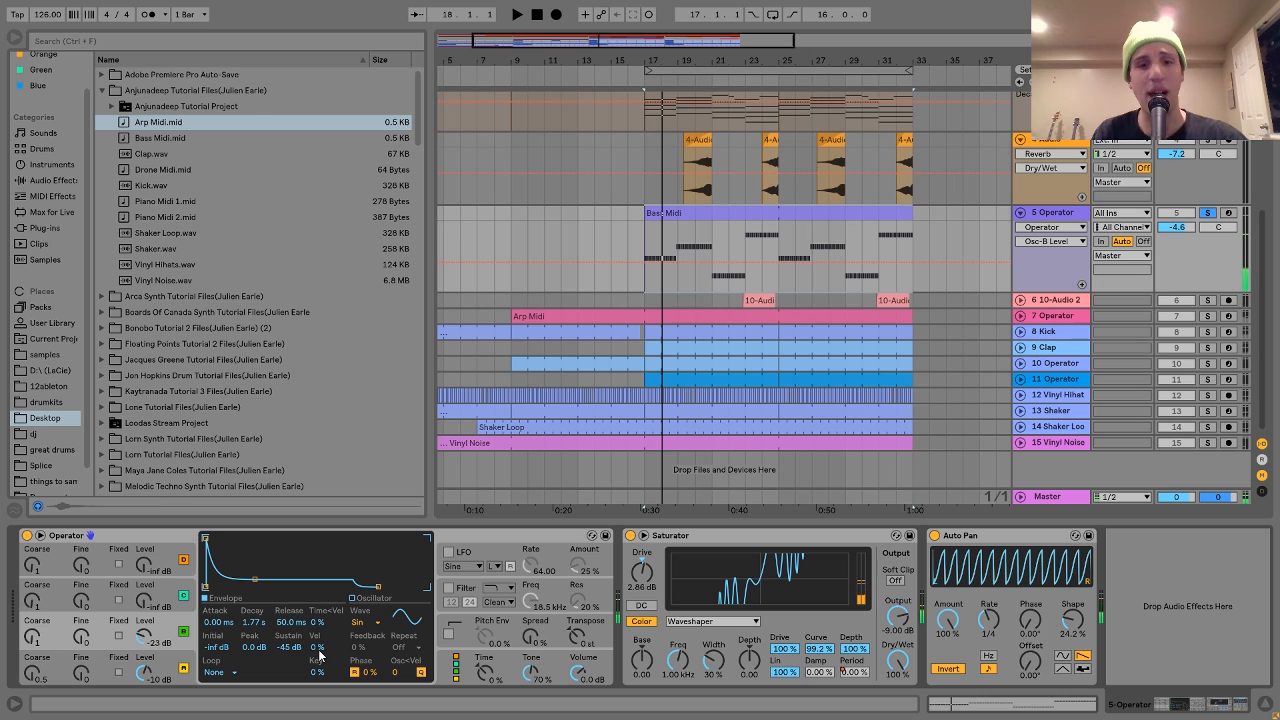
Show the Saturator's WS Period automation on the 5 Operator track and listen to the first ramp from bar 19.3.
{"action": "left_click", "coordinate": [755, 549]}
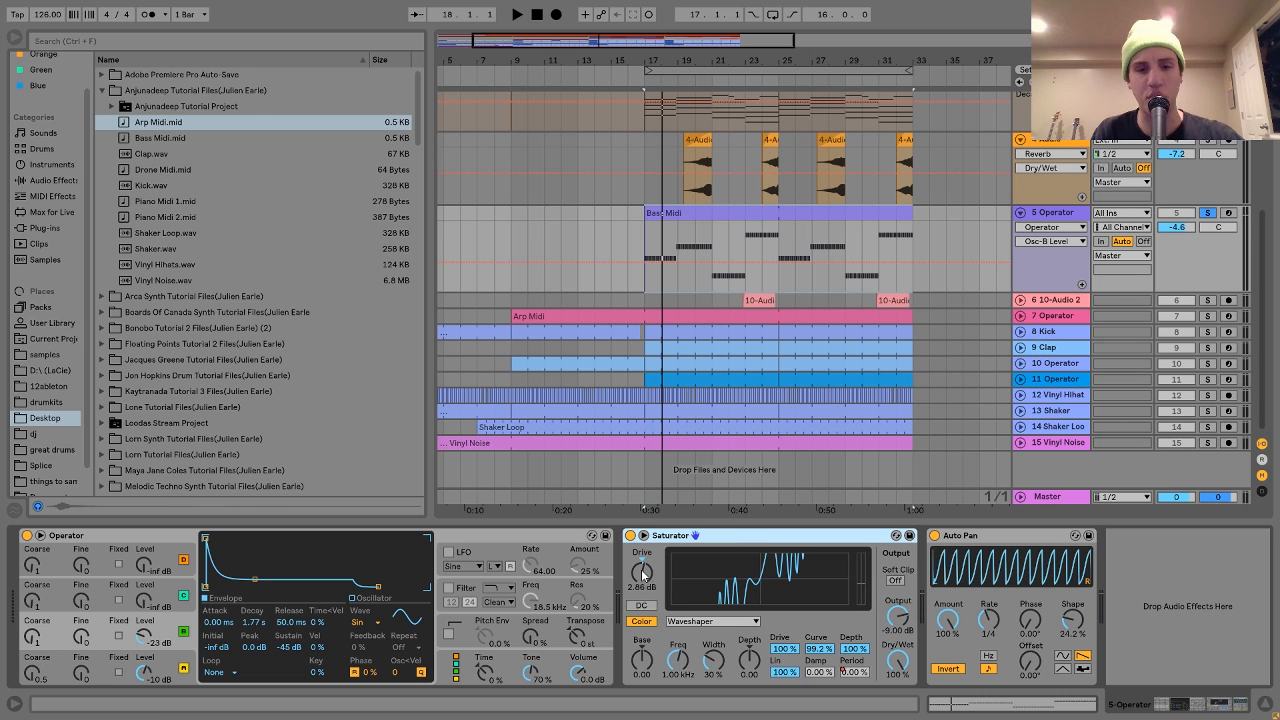
{"action": "right_click", "coordinate": [860, 673]}
{"action": "left_click", "coordinate": [886, 597]}
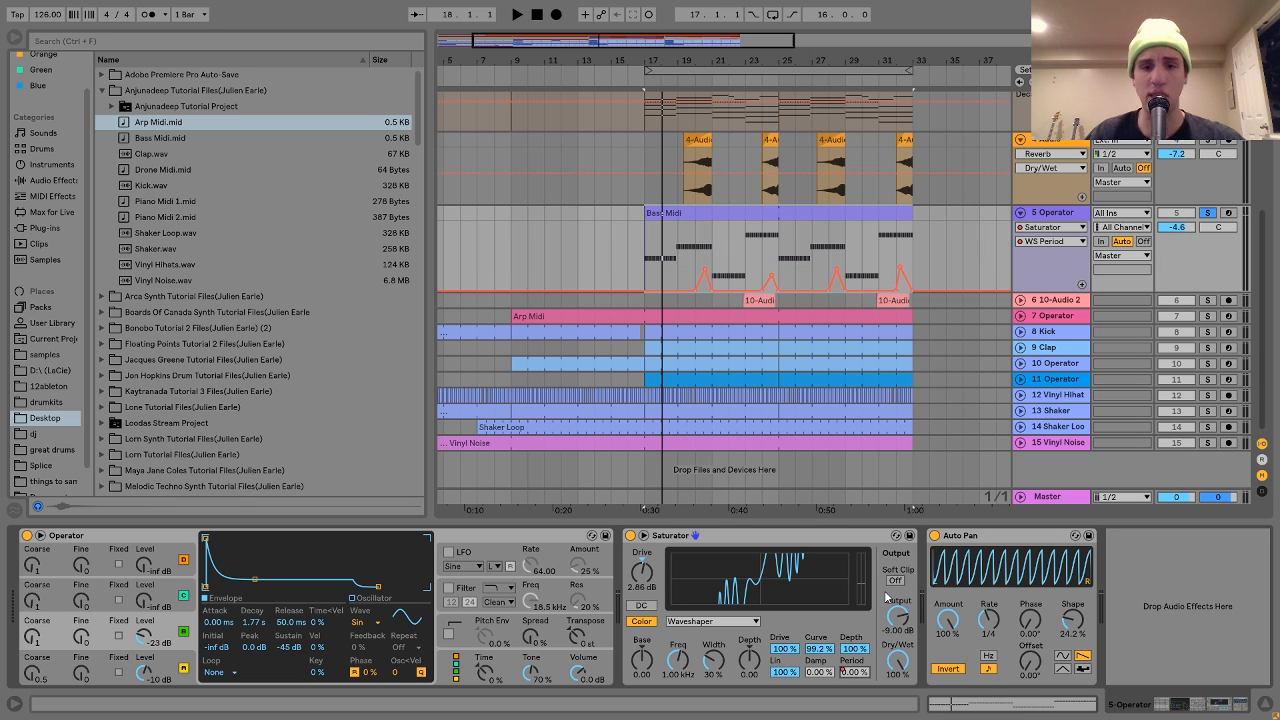
{"action": "left_click_drag", "start_coordinate": [706, 59], "coordinate": [707, 160]}
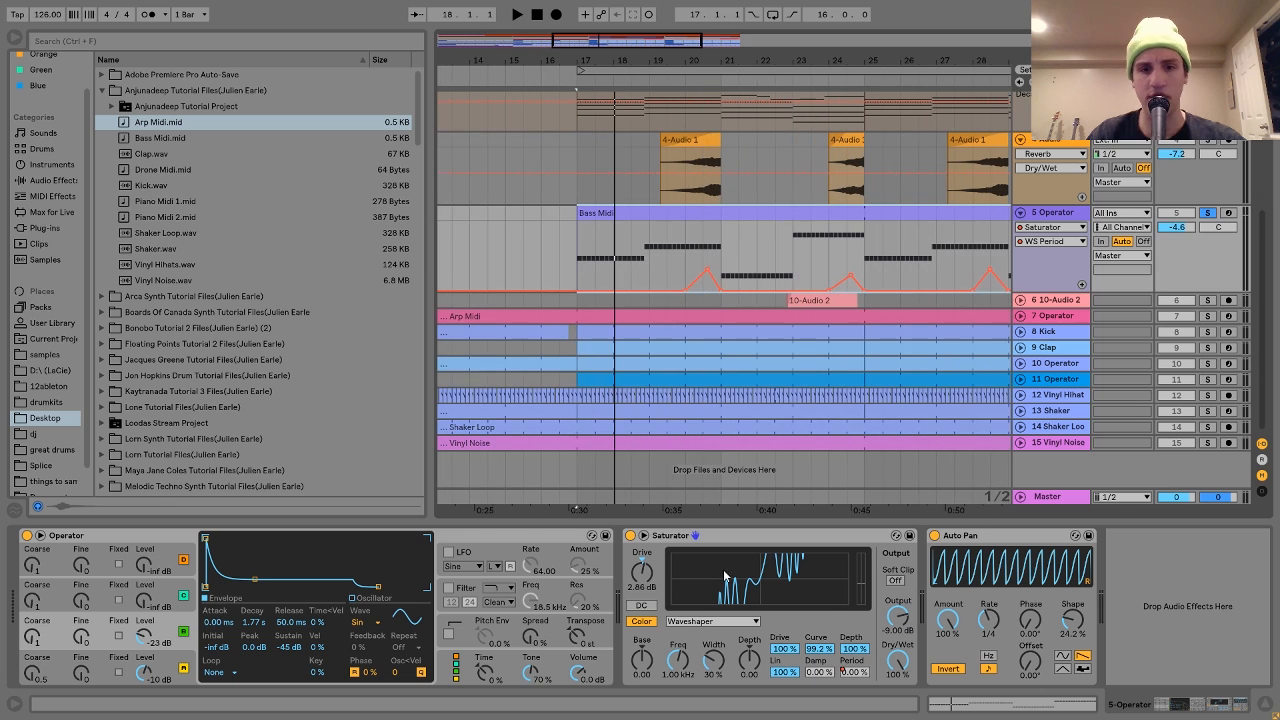
{"action": "left_click", "coordinate": [668, 252]}
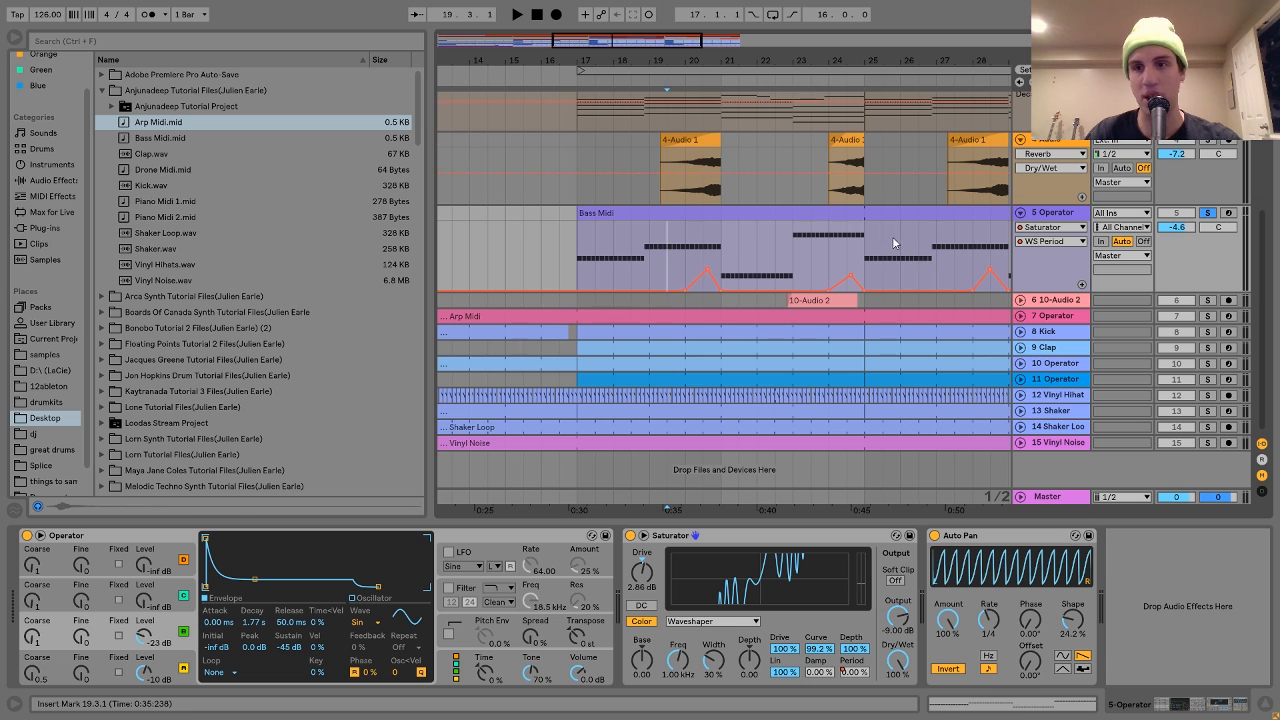
{"action": "key", "text": "space"}
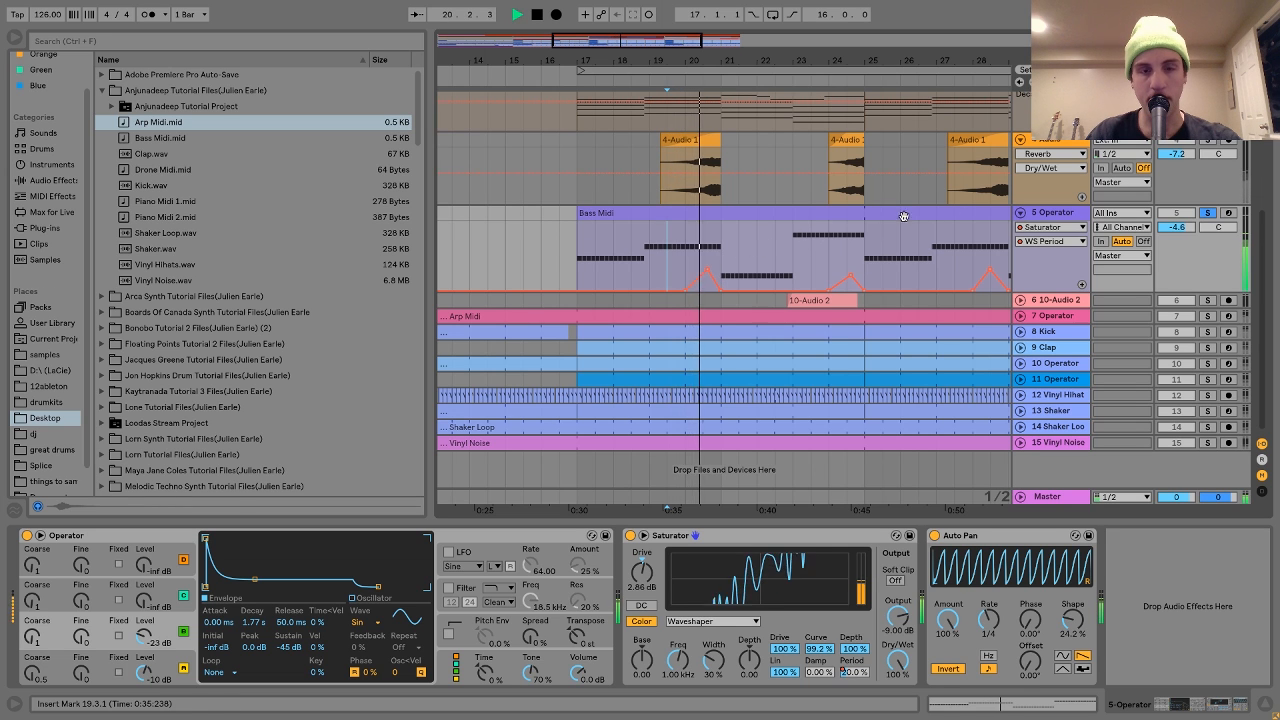
{"action": "key", "text": "space"}
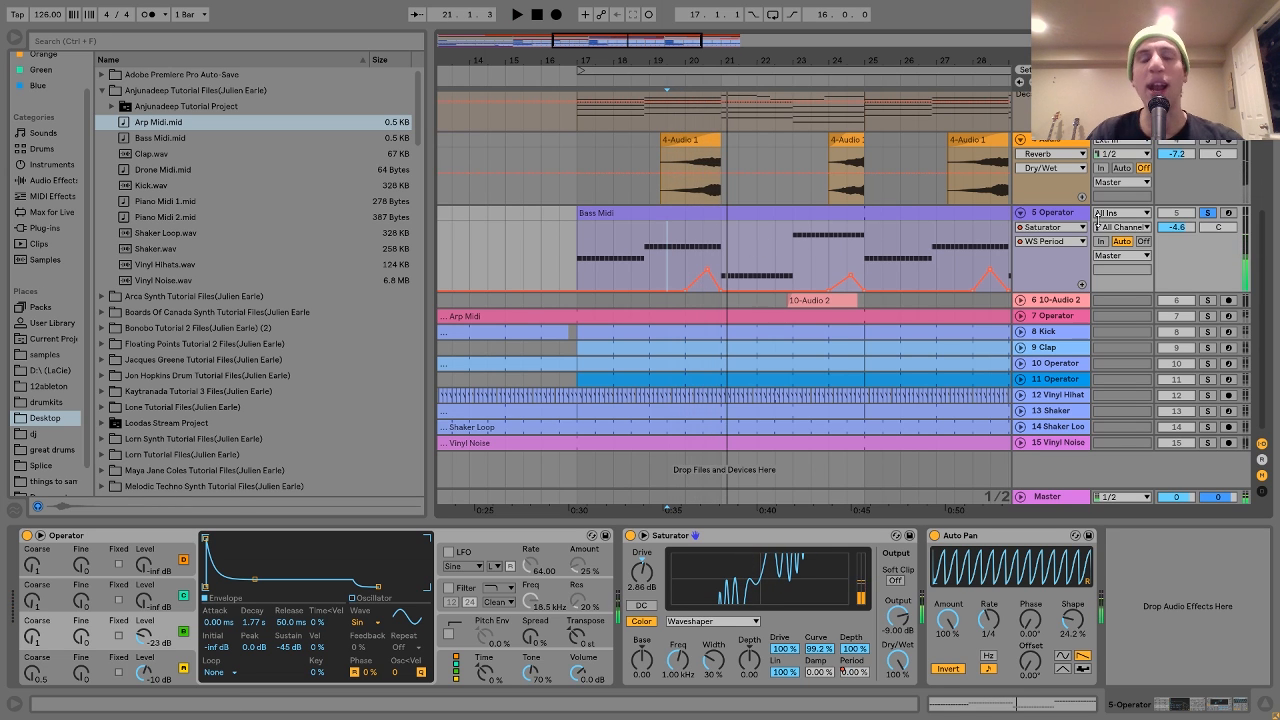
Unsolo 5 Operator and listen to the automated bass in the full mix from bars 19.3 and 23.3.
{"action": "left_click", "coordinate": [1207, 213]}
{"action": "key", "text": "space"}
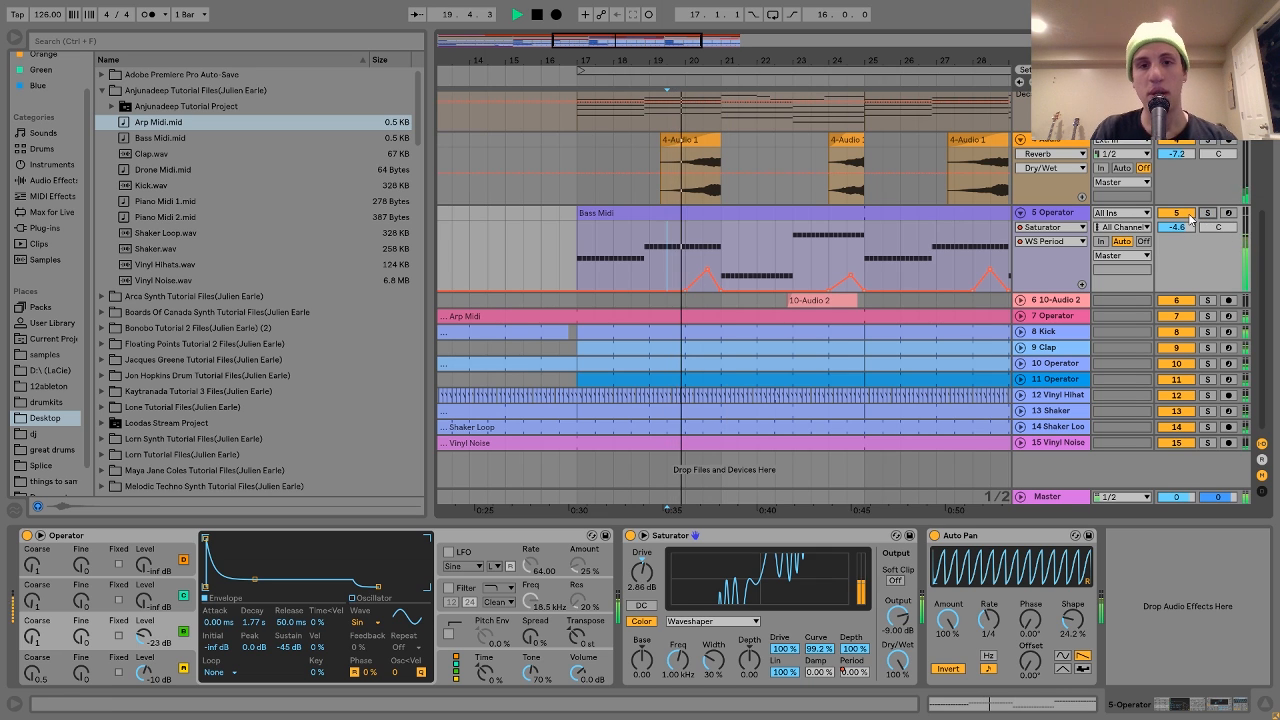
{"action": "key", "text": "space"}
{"action": "left_click", "coordinate": [813, 252]}
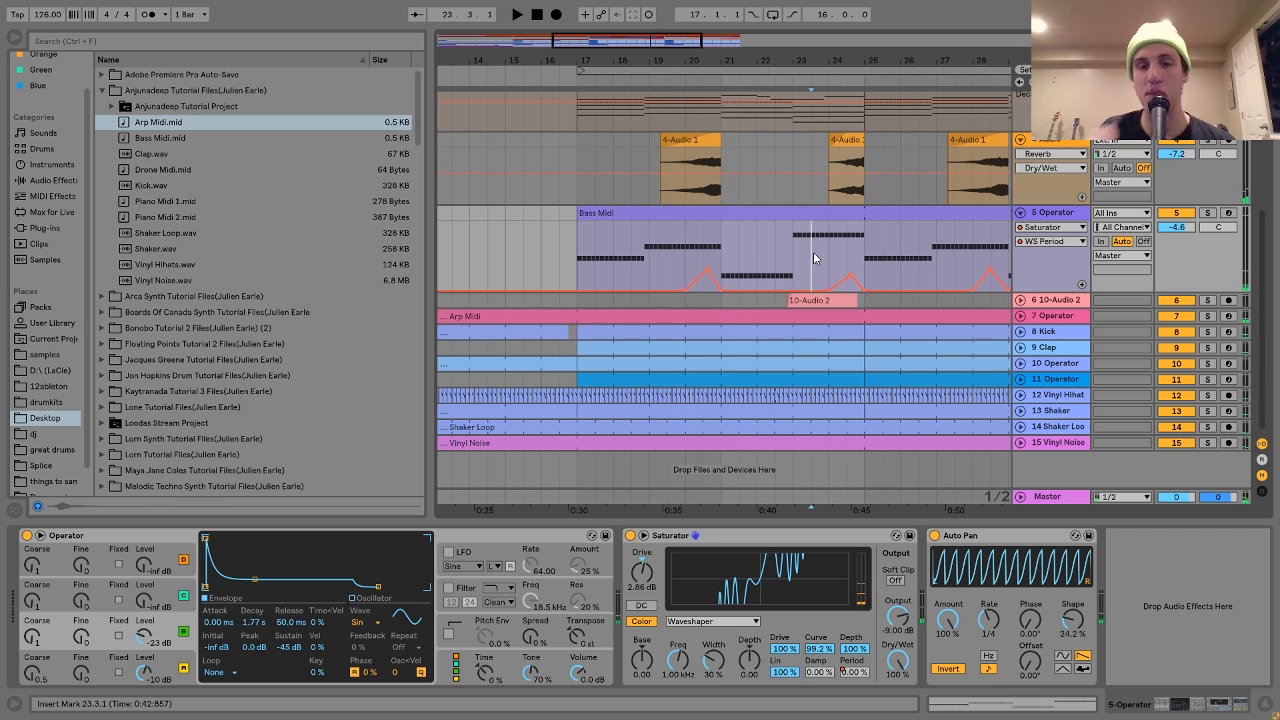
{"action": "key", "text": "space"}
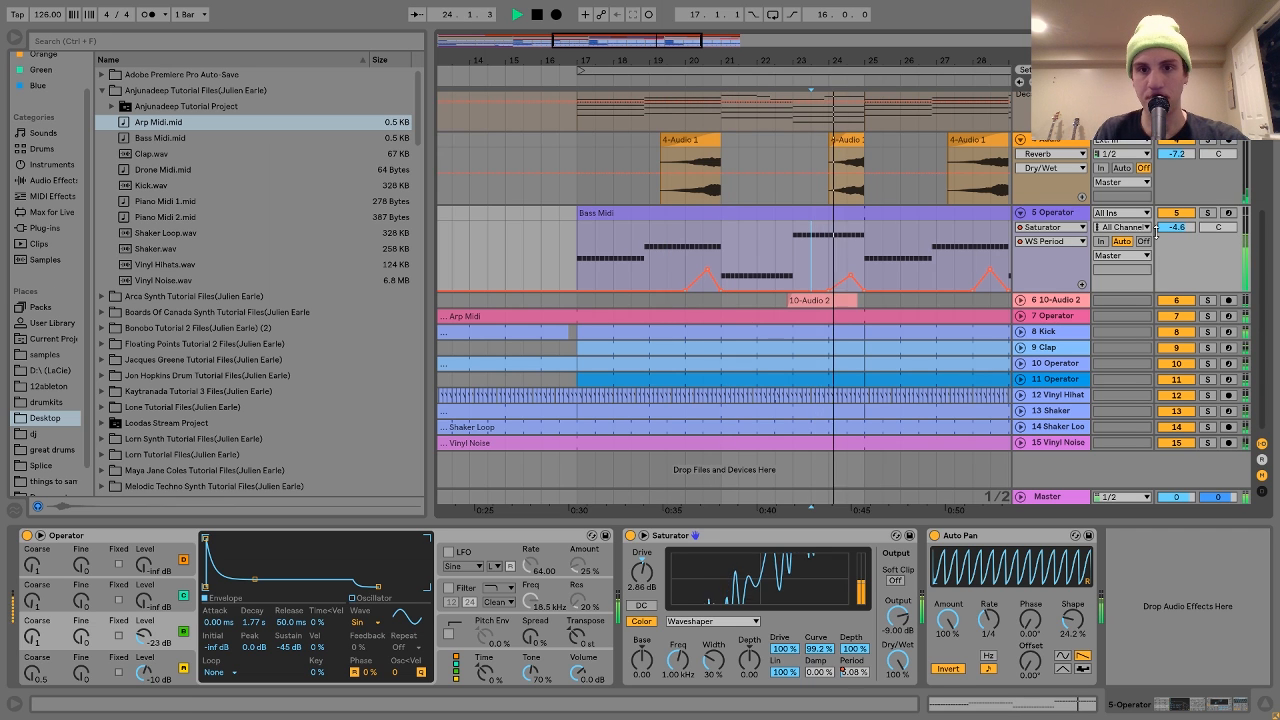
{"action": "key", "text": "space"}
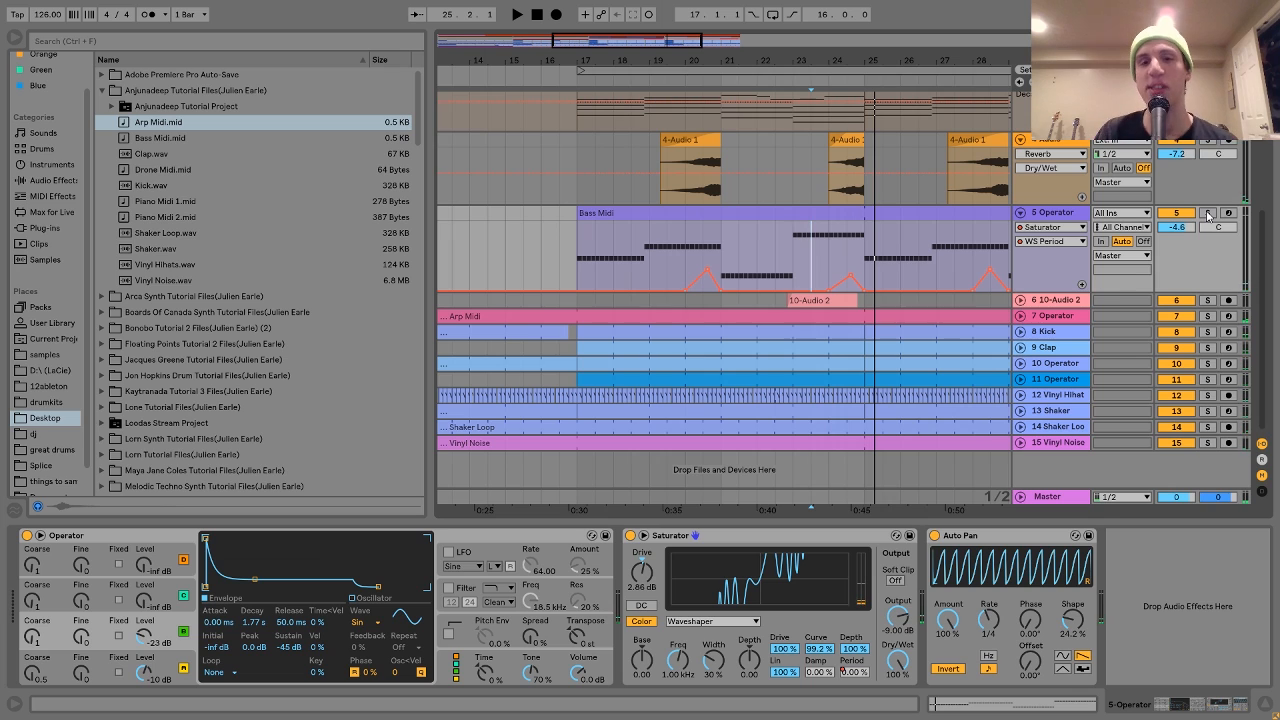
Solo 5 Operator again and inspect its Auto Pan settings.
{"action": "left_click", "coordinate": [1208, 214]}
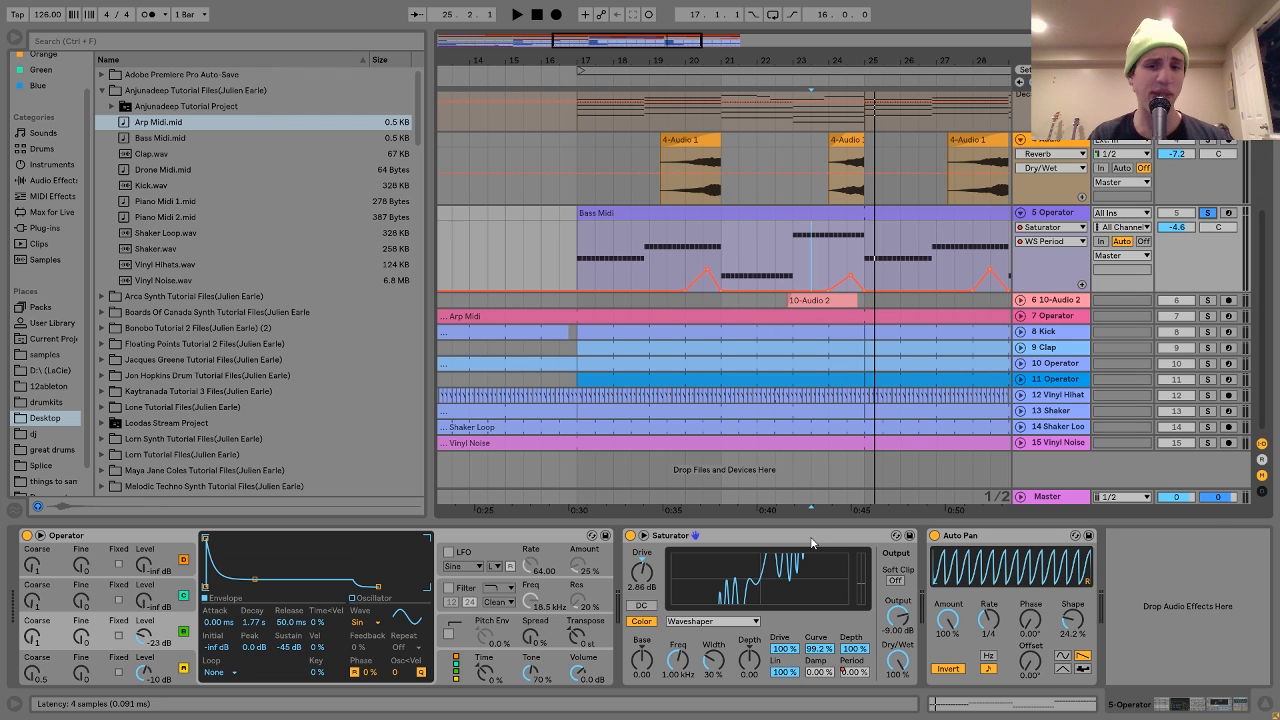
{"action": "left_click", "coordinate": [992, 538]}
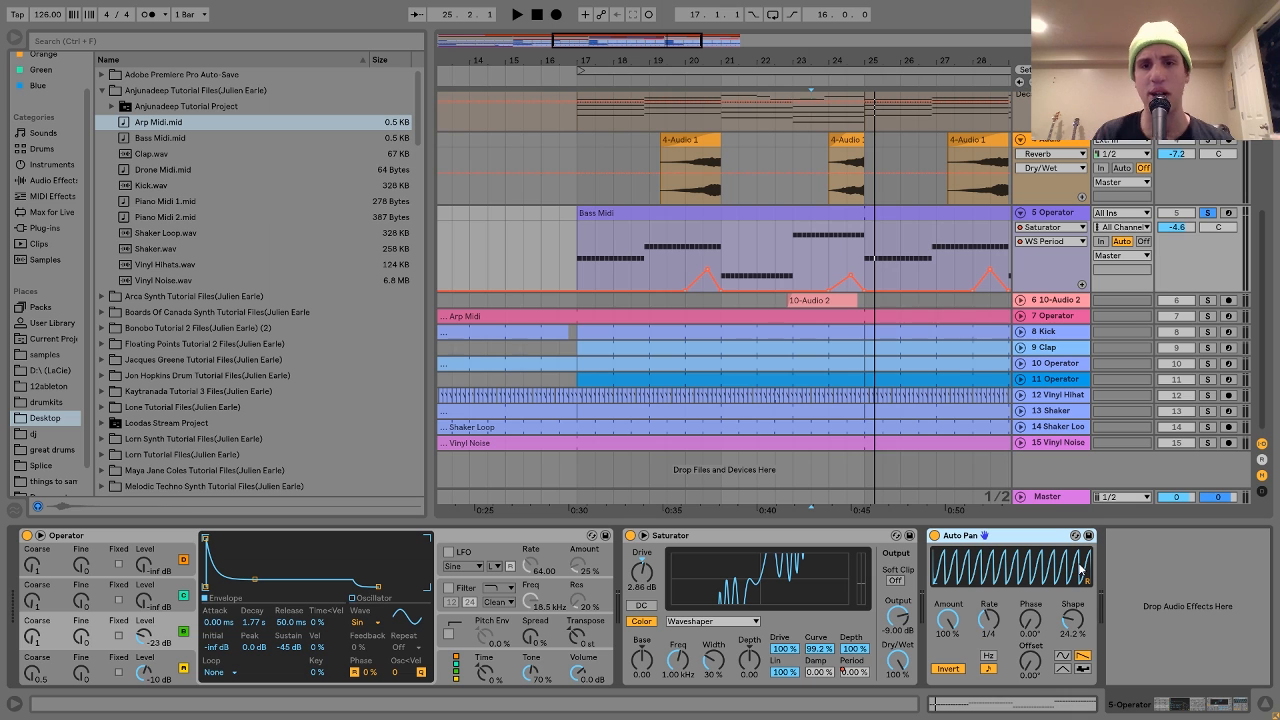
Unfold and solo the 6 10-Audio 2 track, and listen to its first clip from bar 22.
{"action": "left_click_drag", "start_coordinate": [848, 61], "coordinate": [848, 34]}
{"action": "left_click", "coordinate": [1020, 300]}
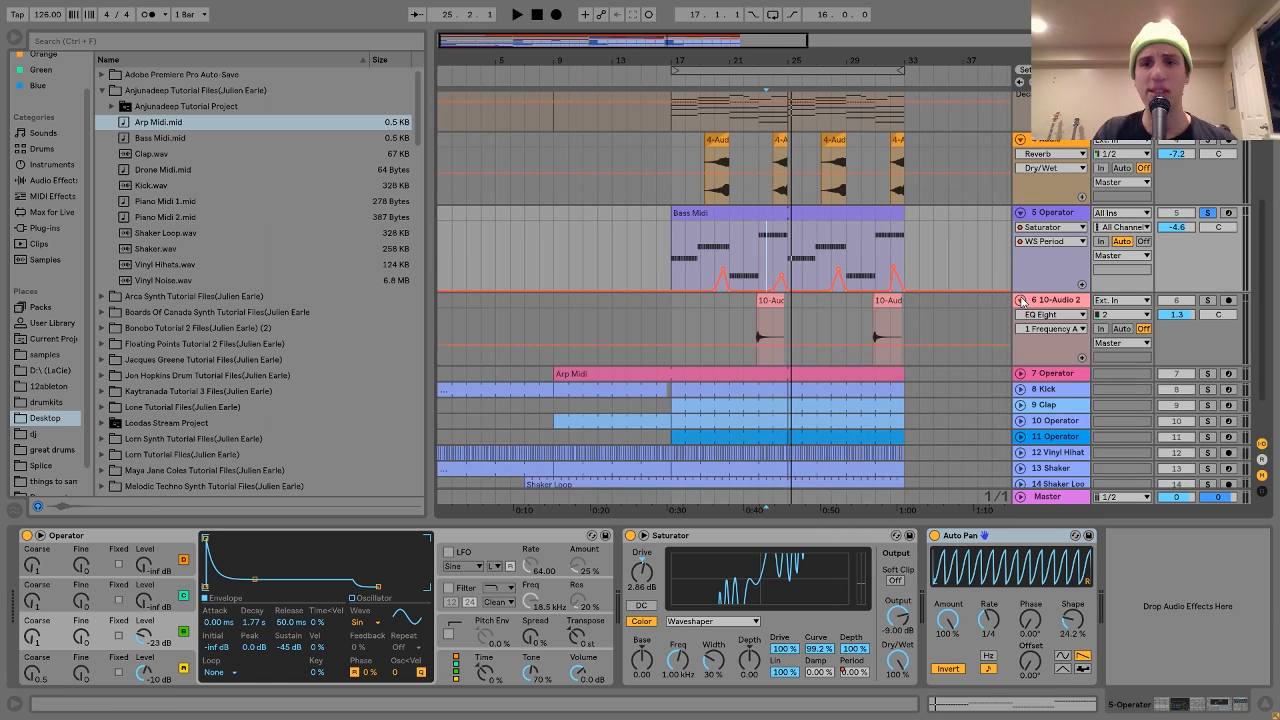
{"action": "left_click", "coordinate": [1032, 308]}
{"action": "left_click", "coordinate": [1207, 300]}
{"action": "left_click", "coordinate": [771, 299]}
{"action": "key", "text": "space"}
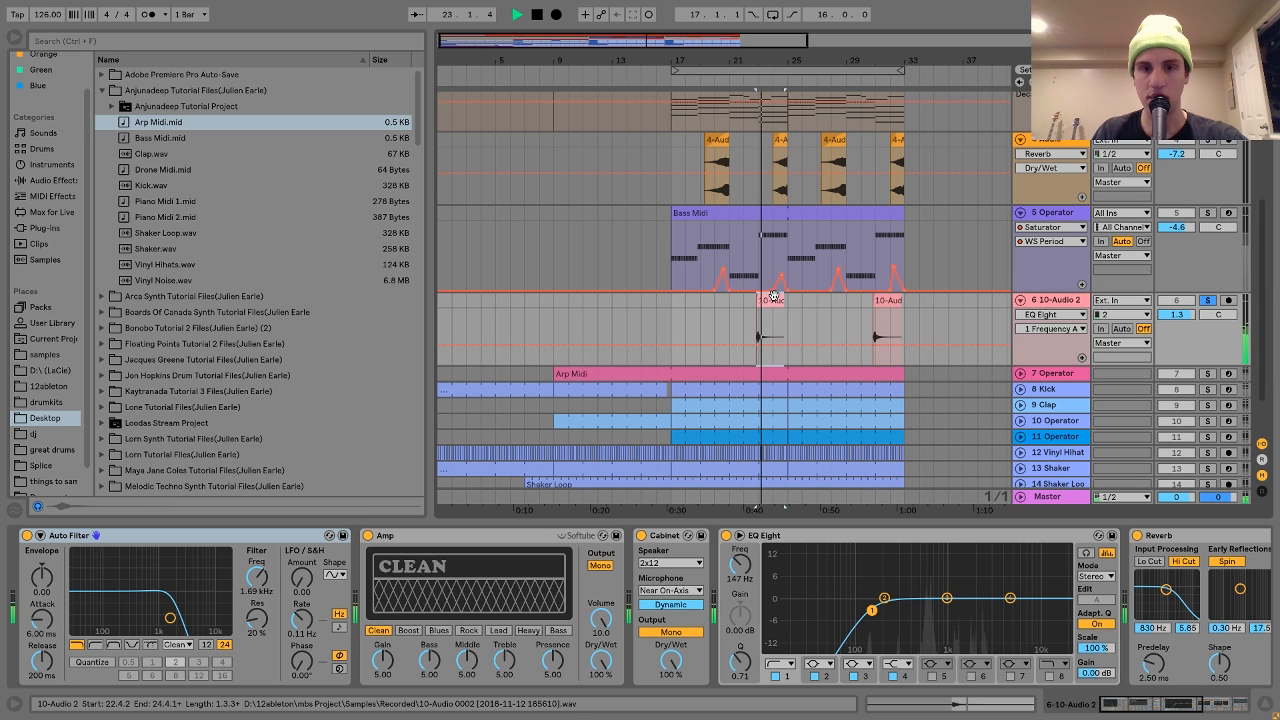
{"action": "key", "text": "space"}
{"action": "left_click", "coordinate": [770, 314]}
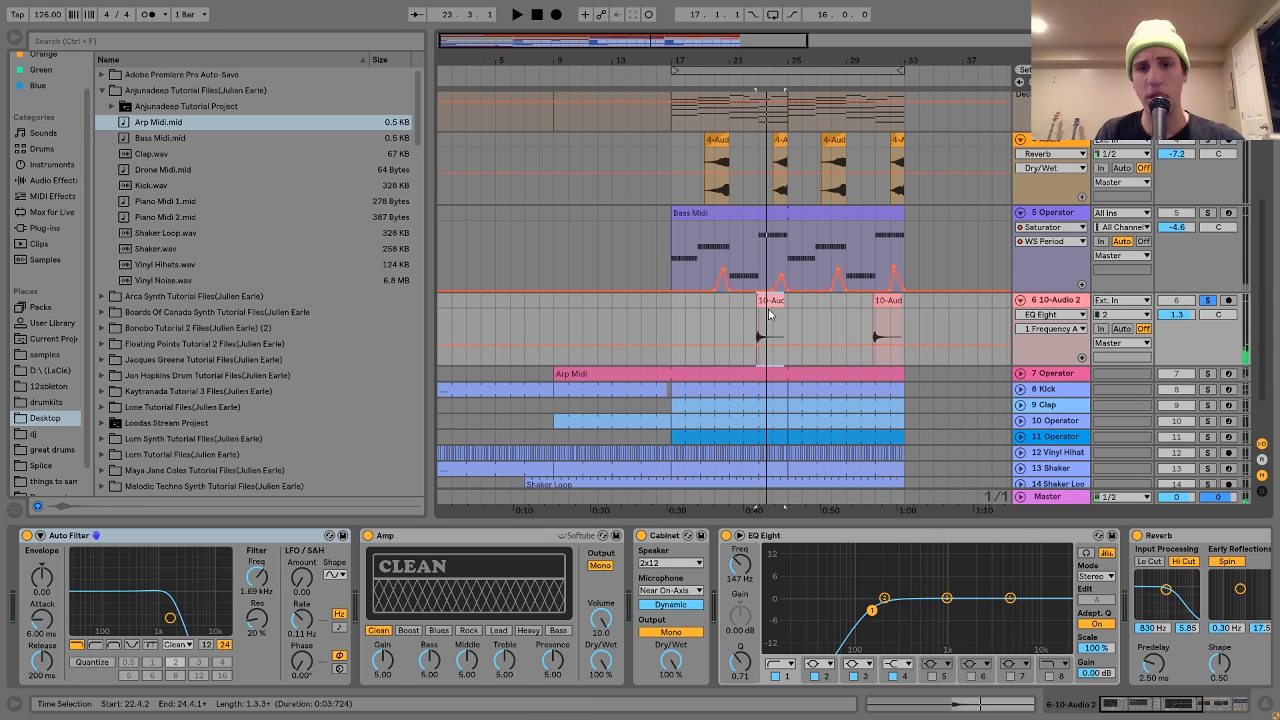
{"action": "left_click", "coordinate": [766, 303]}
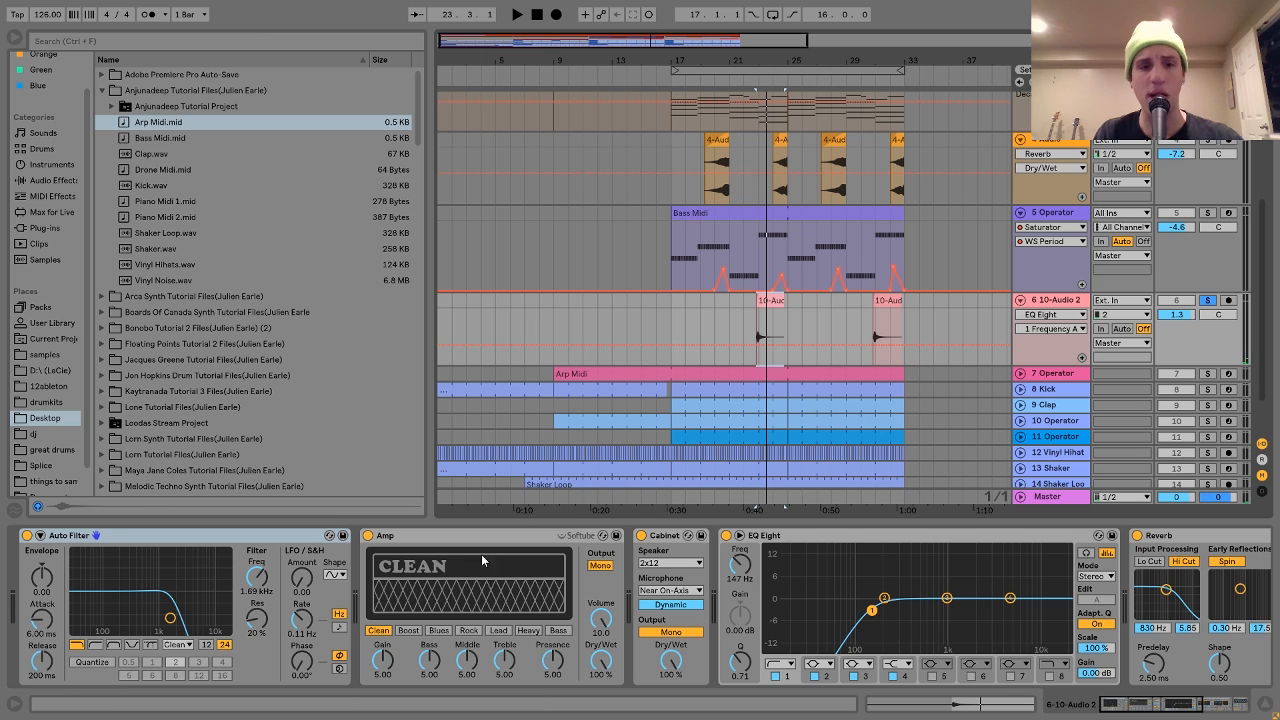
Group all effects on 6 10-Audio 2 into one rack, and switch the rack off and back on to compare the sound.
{"action": "left_click", "coordinate": [287, 537]}
{"action": "key", "text": "ctrl+a"}
{"action": "key", "text": "ctrl+g"}
{"action": "left_click", "coordinate": [29, 536]}
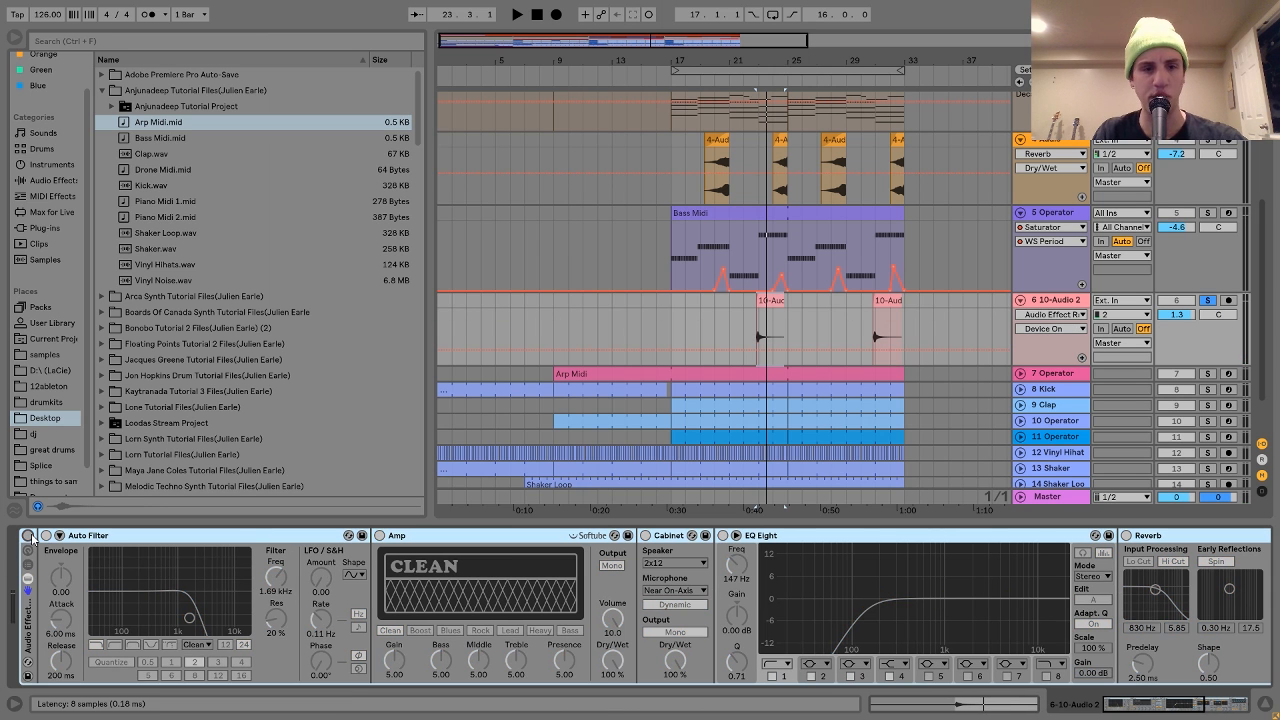
{"action": "left_click", "coordinate": [47, 537]}
{"action": "left_click", "coordinate": [29, 536]}
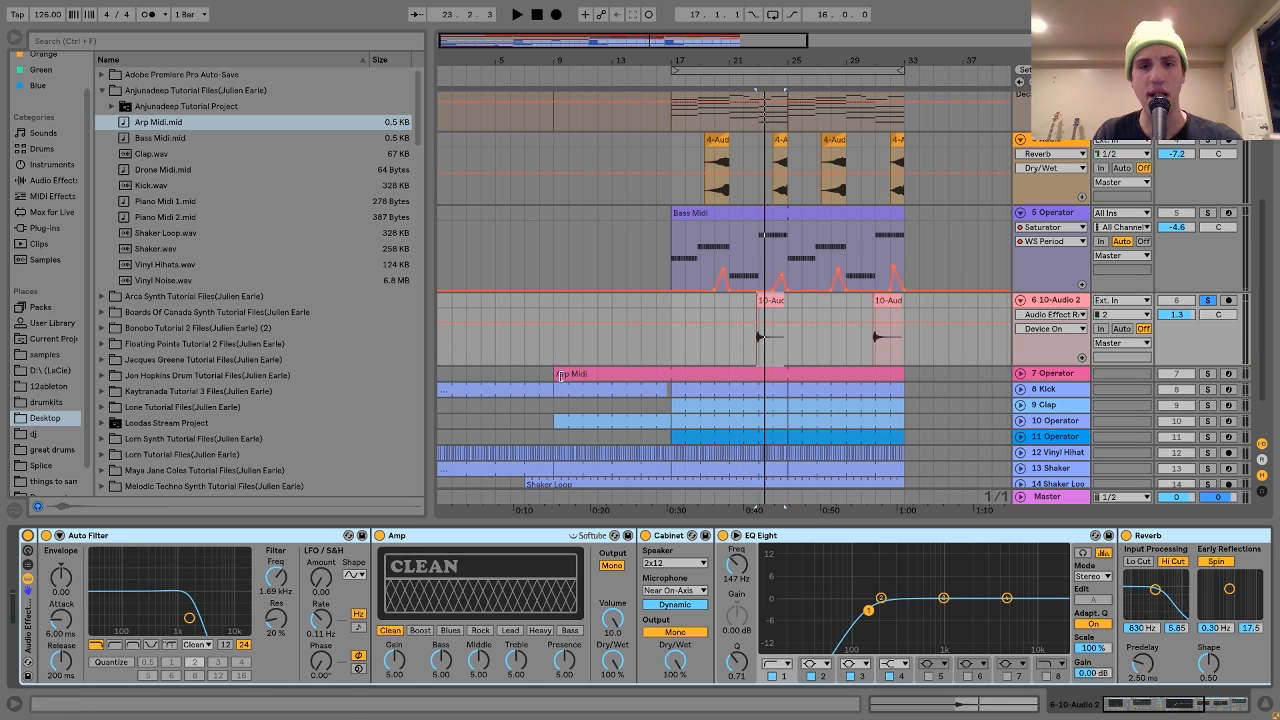
Unsolo 6 10-Audio 2 and listen to its first clip in the full mix.
{"action": "left_click", "coordinate": [1207, 300]}
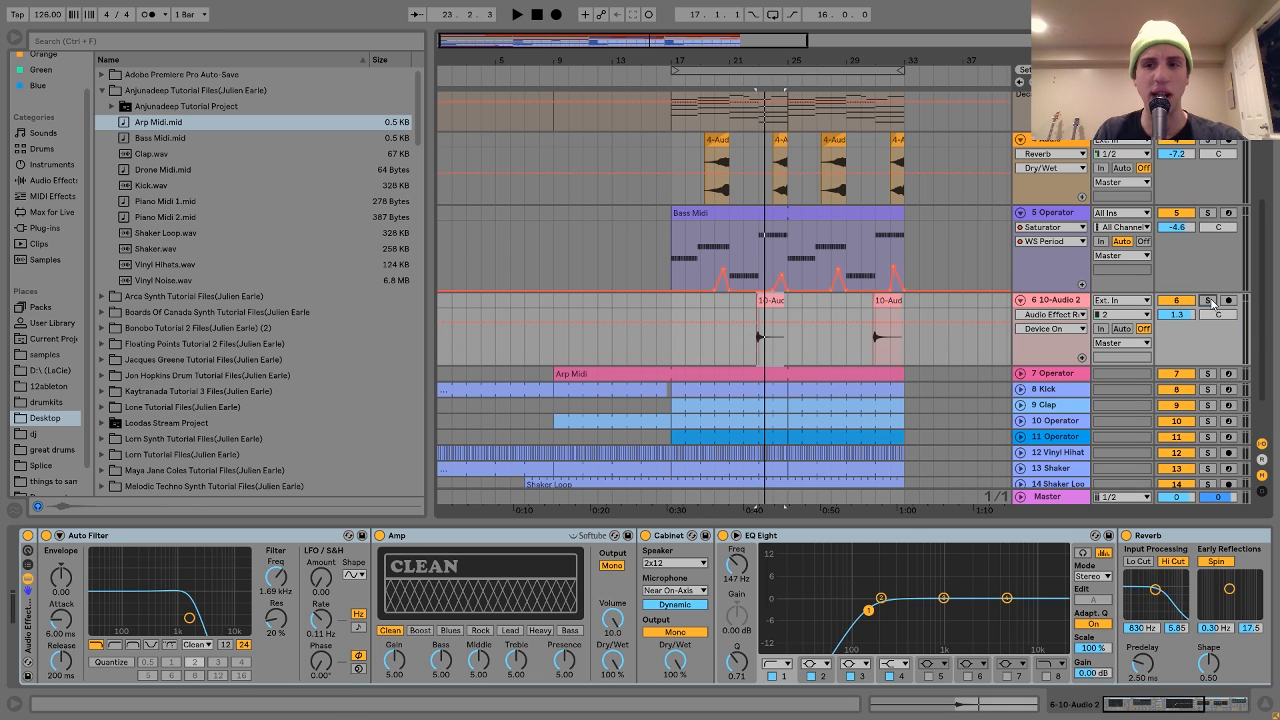
{"action": "left_click", "coordinate": [767, 300]}
{"action": "key", "text": "space"}
{"action": "key", "text": "space"}
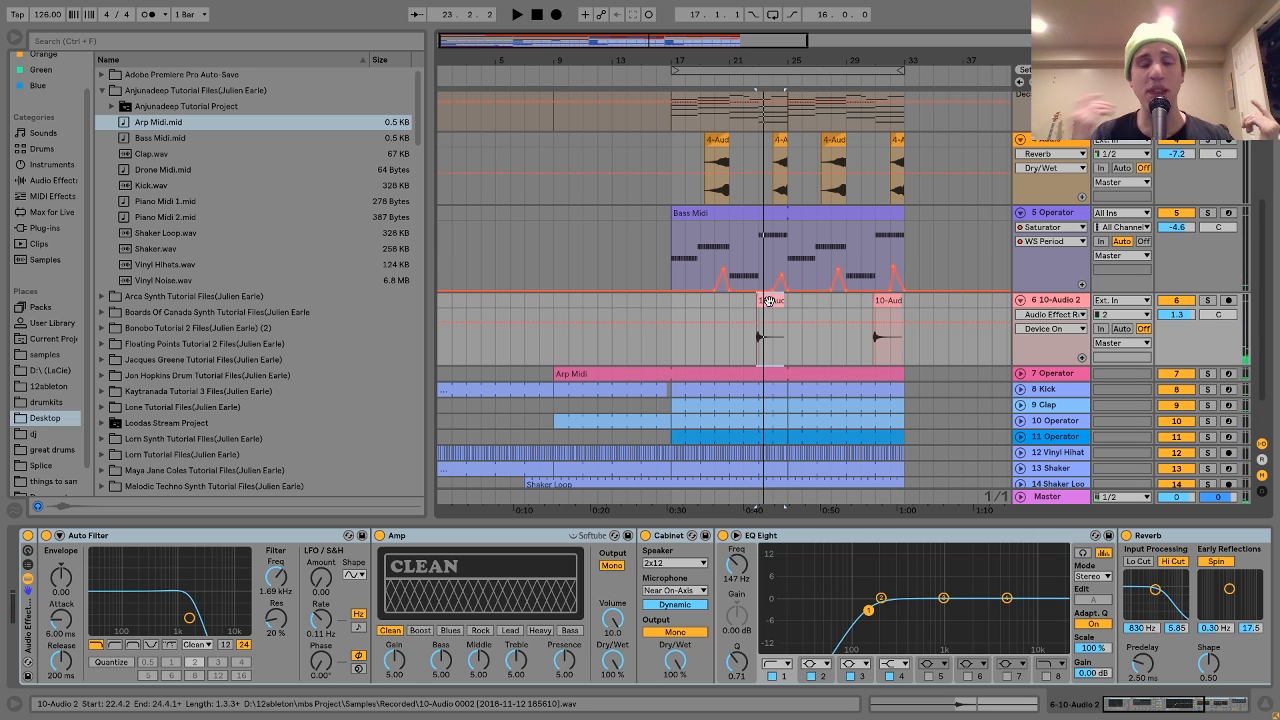
Switch off the Auto Filter on 6 10-Audio 2 to hear the full mix without it, and switch it back on.
{"action": "left_click", "coordinate": [173, 538]}
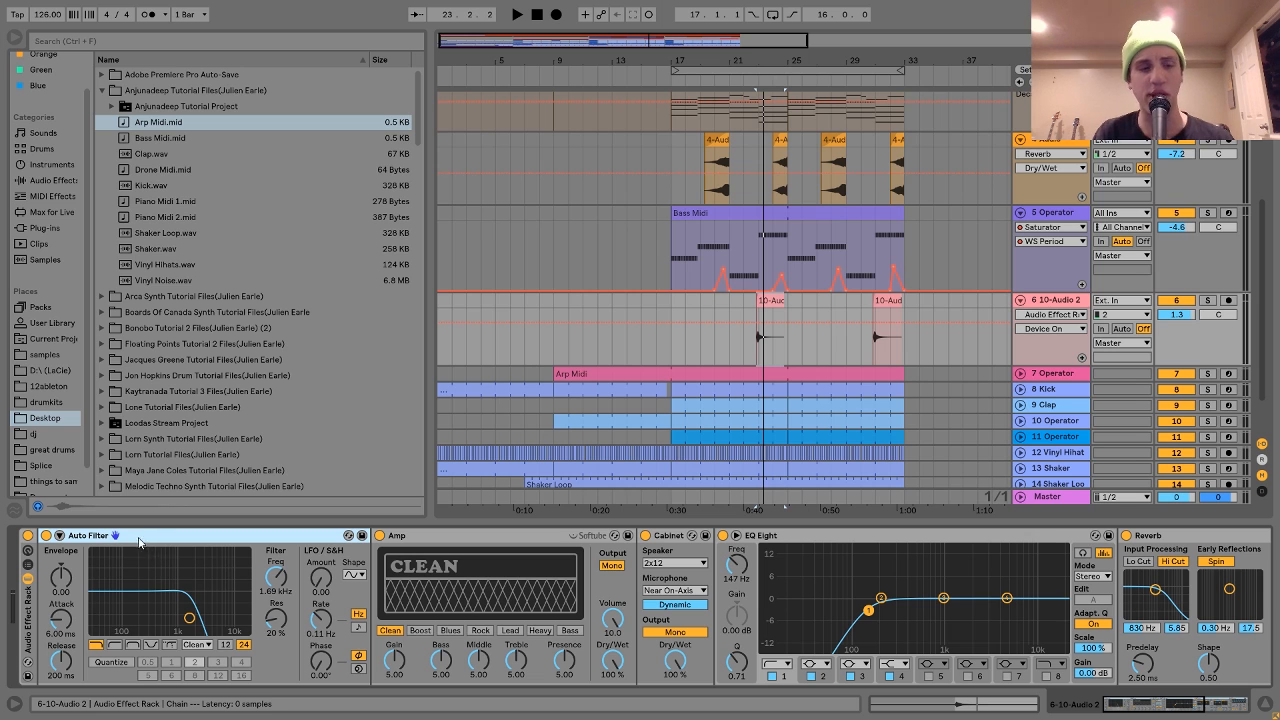
{"action": "left_click", "coordinate": [46, 536]}
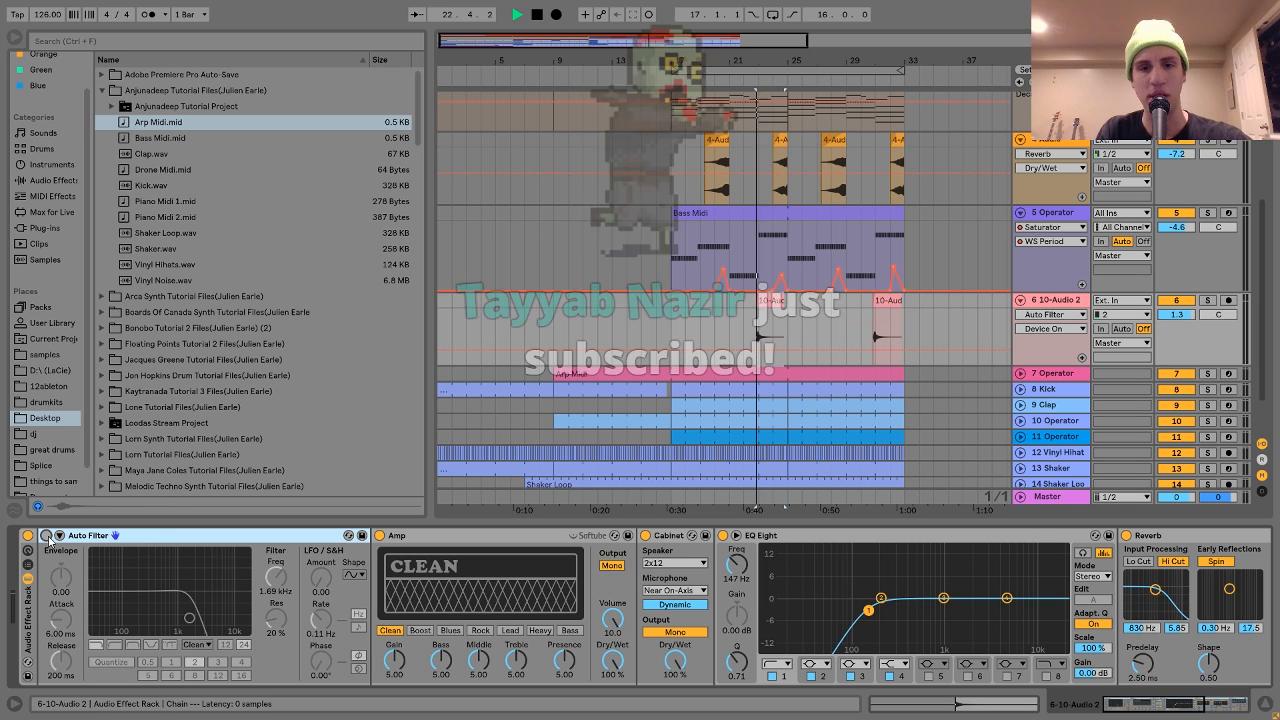
{"action": "key", "text": "space"}
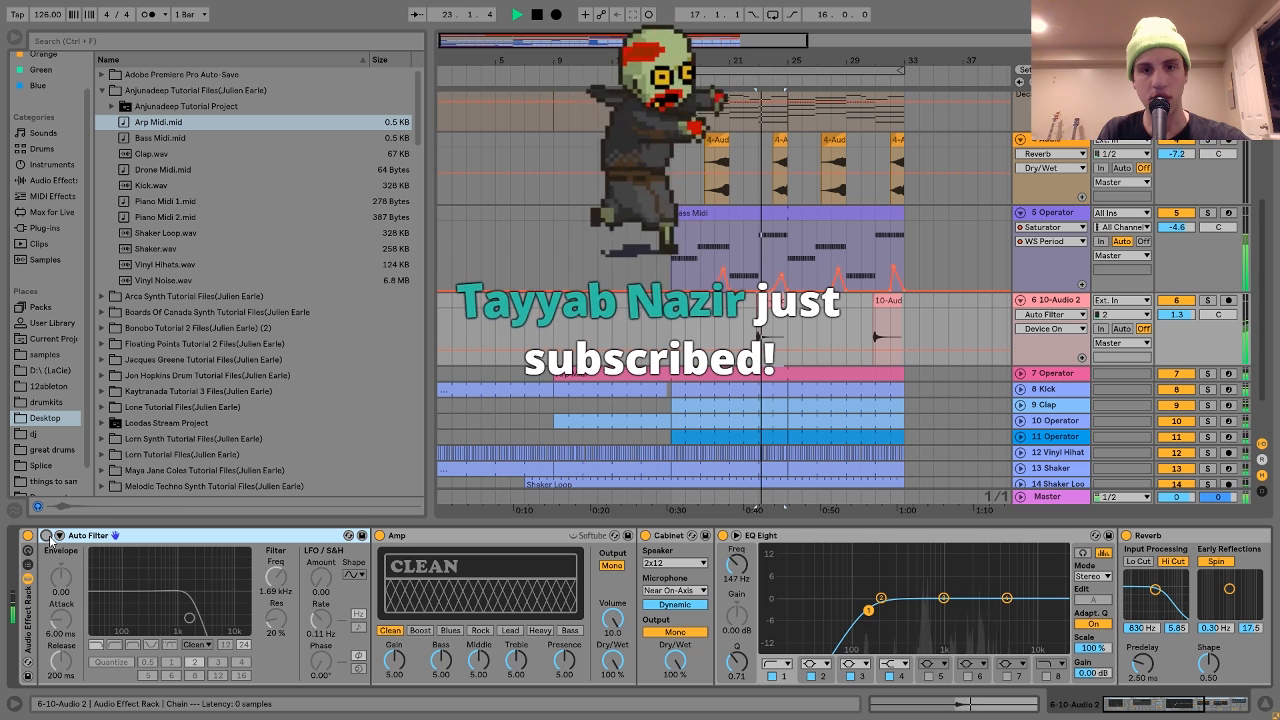
{"action": "key", "text": "space"}
{"action": "left_click", "coordinate": [47, 536]}
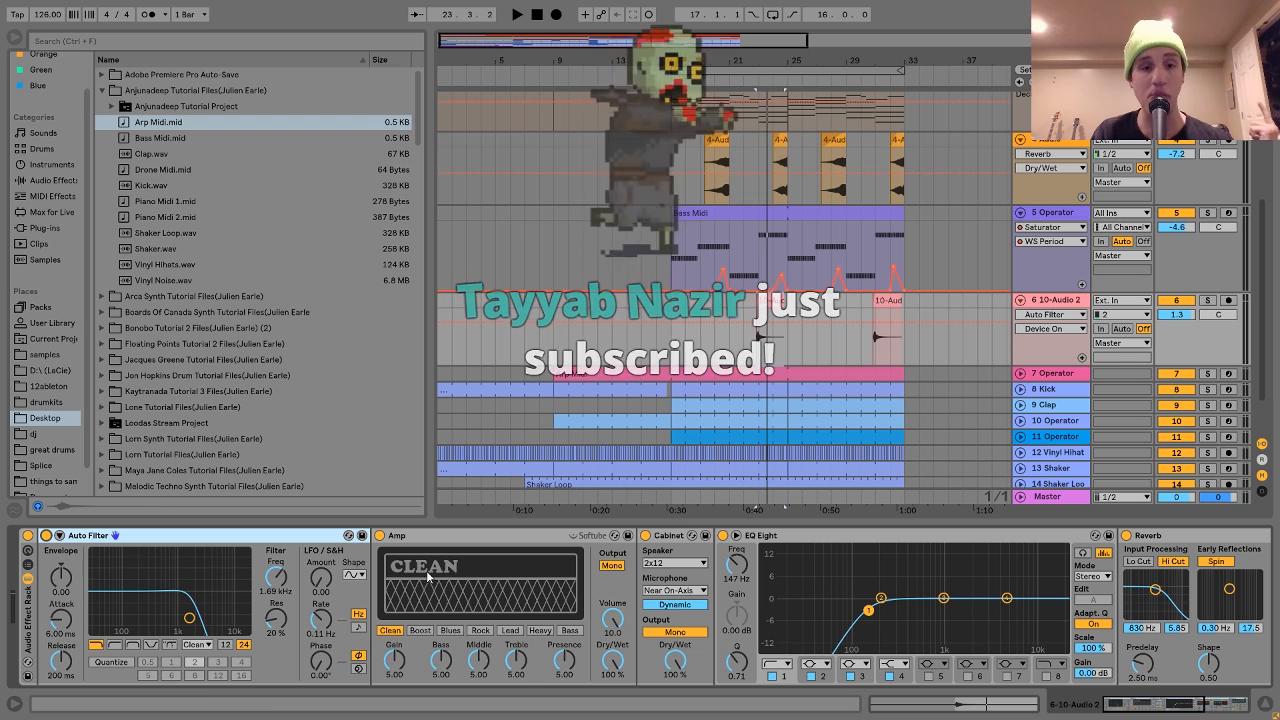
Examine the Amp and Cabinet settings in the effects rack of 6 10-Audio 2.
{"action": "left_click", "coordinate": [446, 537]}
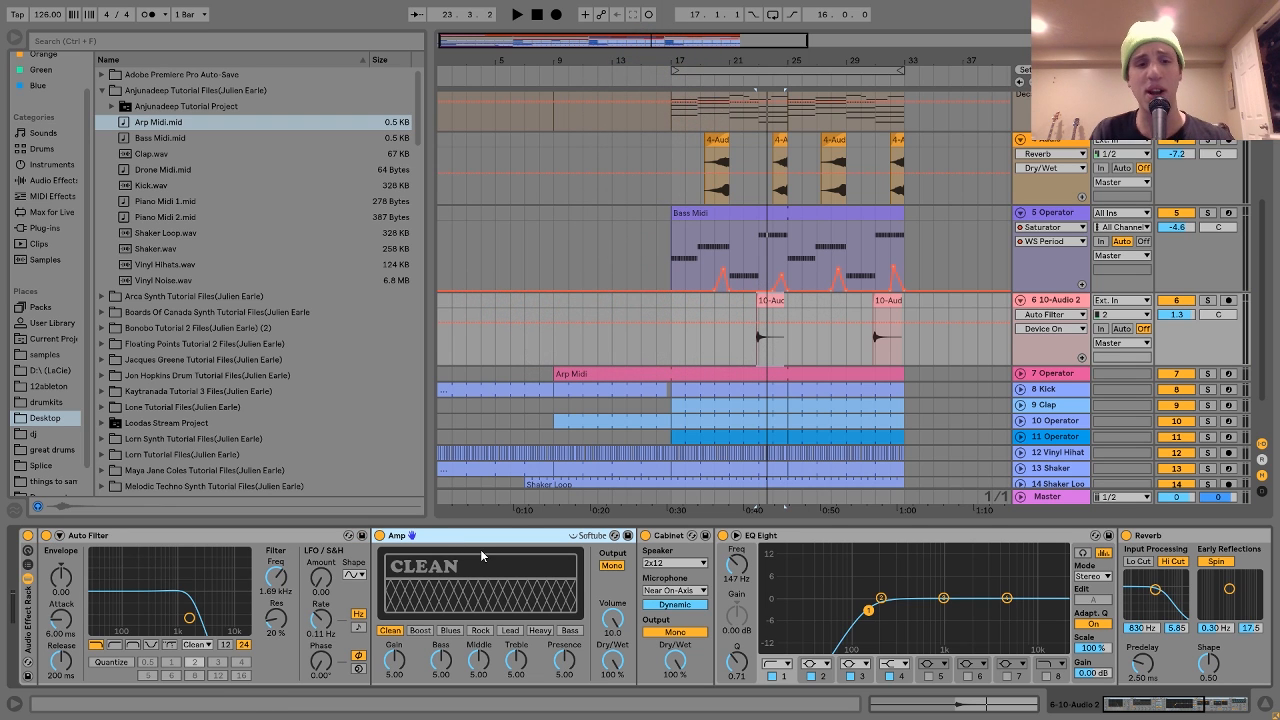
{"action": "scroll", "coordinate": [482, 553], "scroll_direction": "right", "scroll_amount": 3}
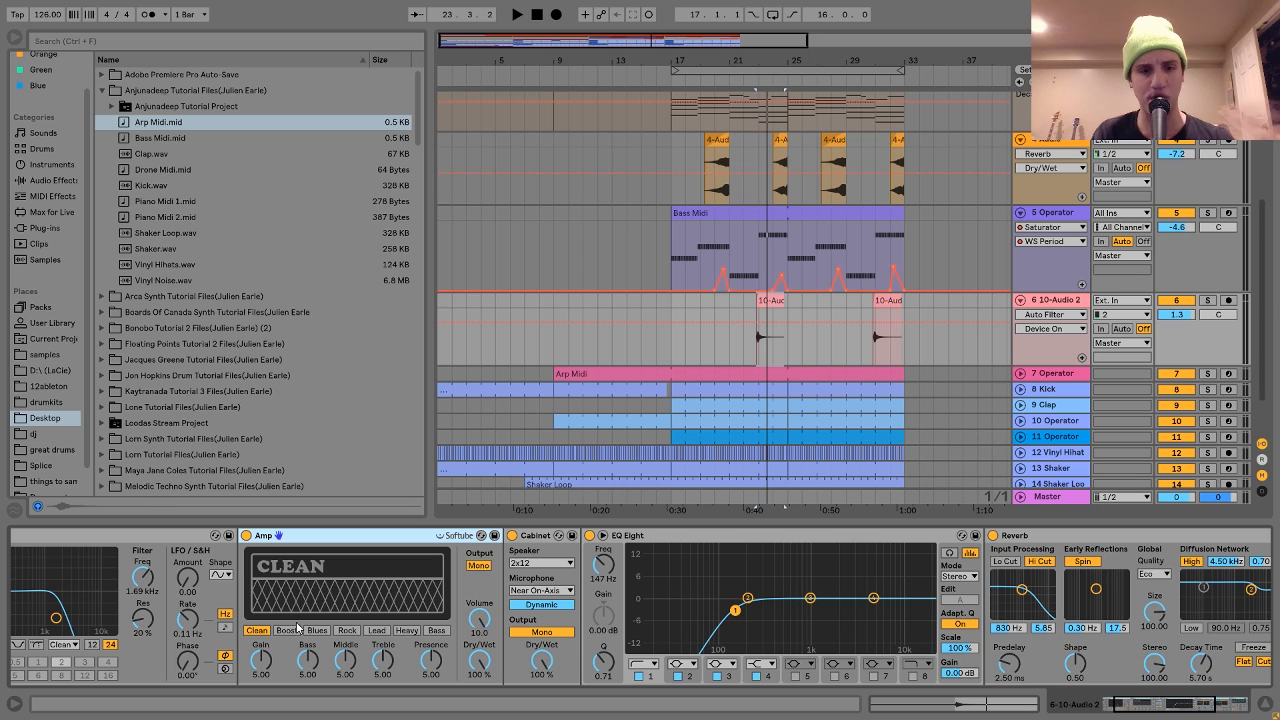
{"action": "left_click", "coordinate": [522, 557]}
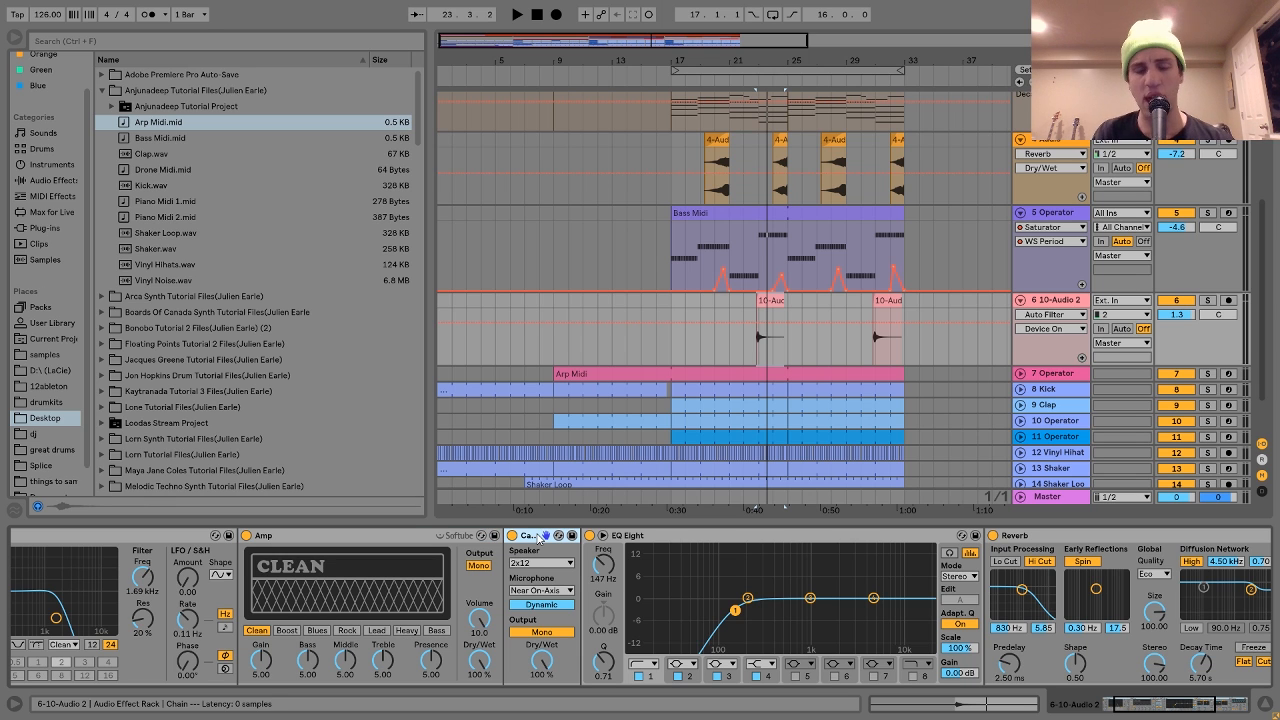
{"action": "scroll", "coordinate": [537, 567], "scroll_direction": "right", "scroll_amount": 3}
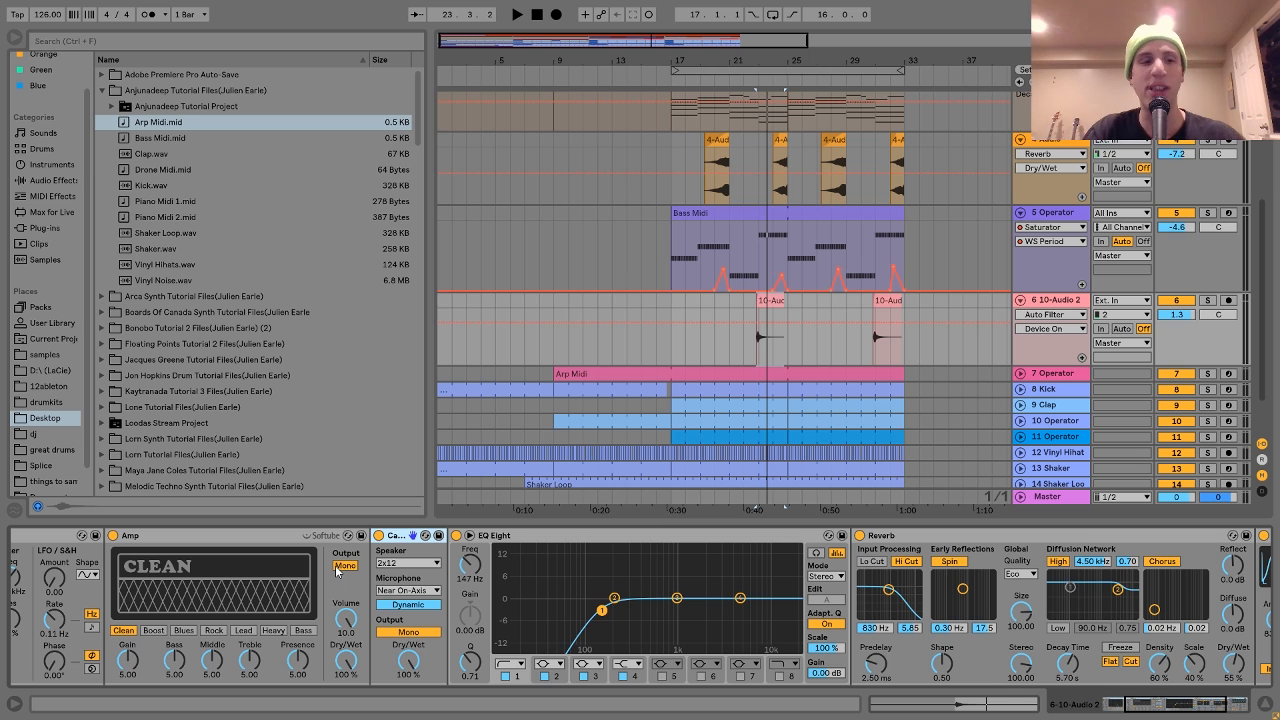
{"action": "scroll", "coordinate": [343, 567], "scroll_direction": "right", "scroll_amount": 2}
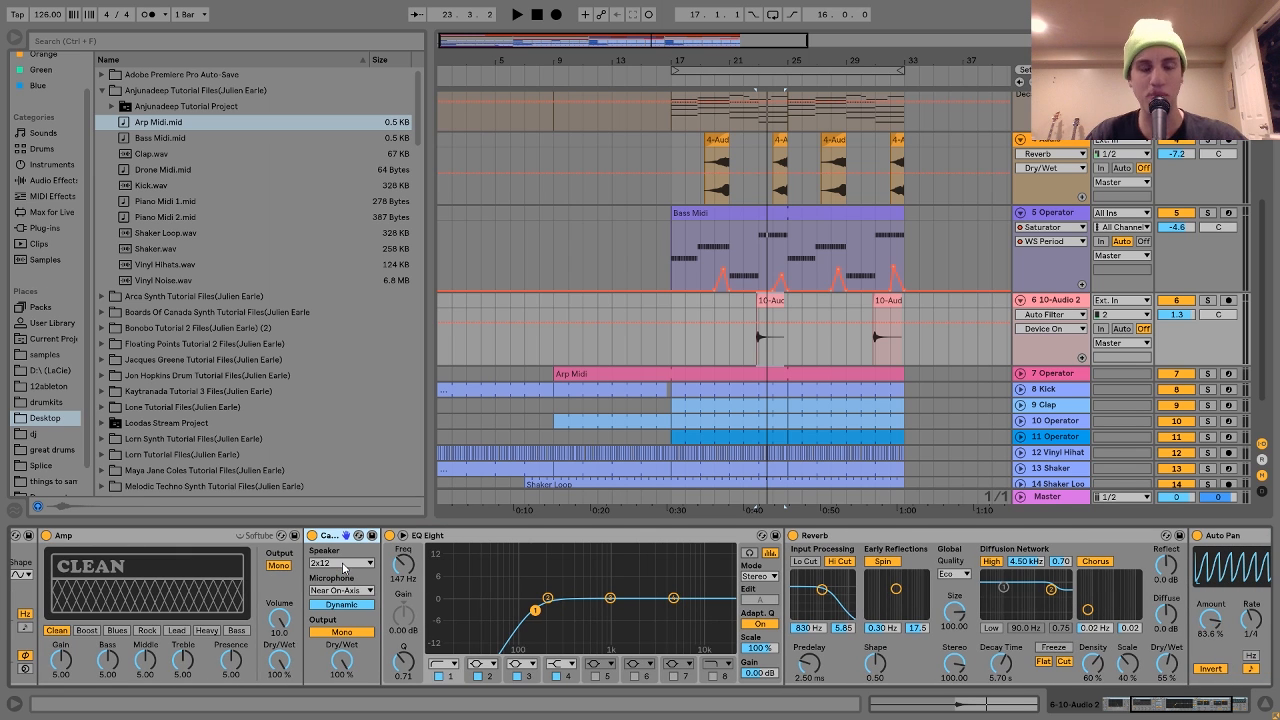
{"action": "scroll", "coordinate": [460, 541], "scroll_direction": "right", "scroll_amount": 1}
Examine the EQ Eight, Reverb and Auto Pan on 6 10-Audio 2, and replay its first clip in the full mix.
{"action": "left_click", "coordinate": [460, 541]}
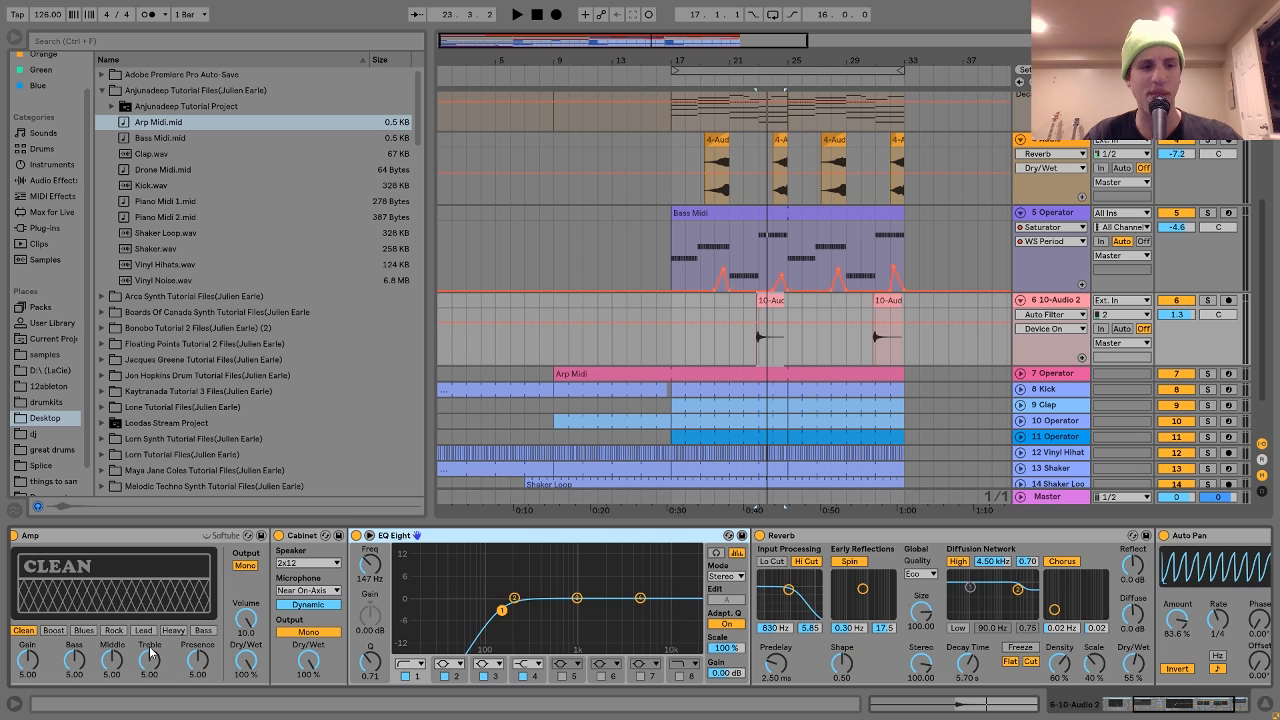
{"action": "scroll", "coordinate": [108, 622], "scroll_direction": "right", "scroll_amount": 5}
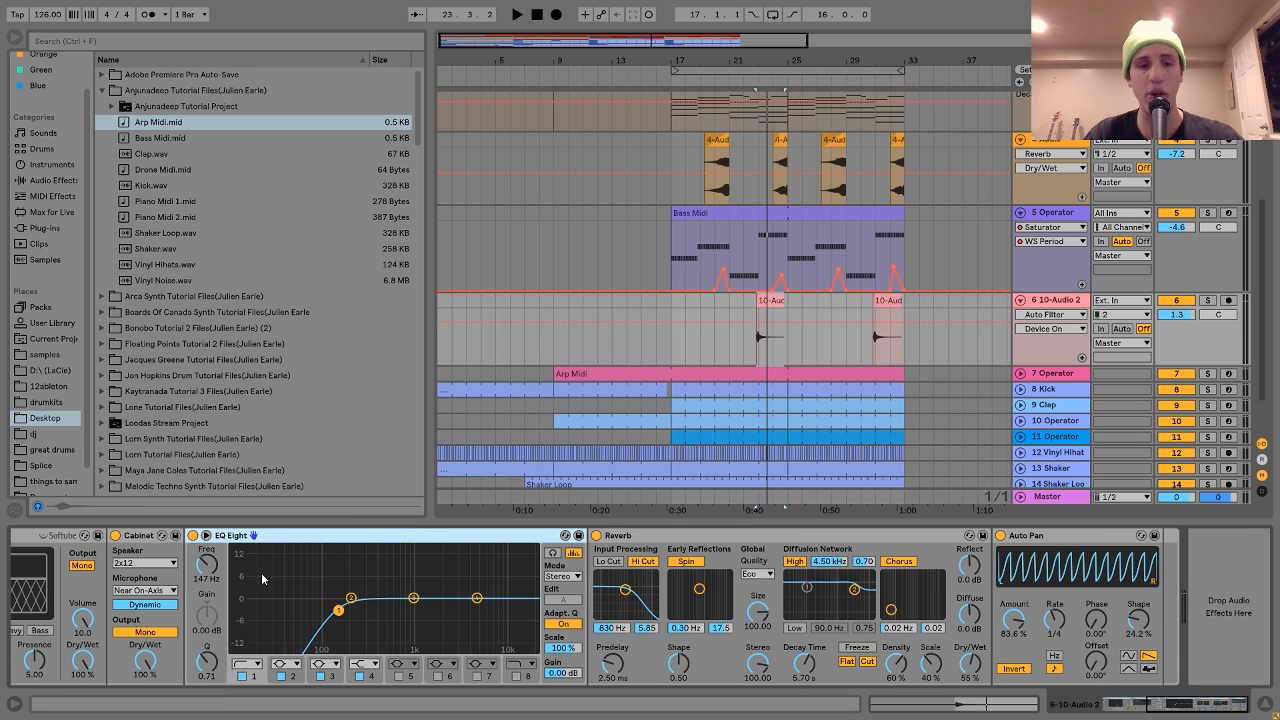
{"action": "left_click", "coordinate": [648, 536]}
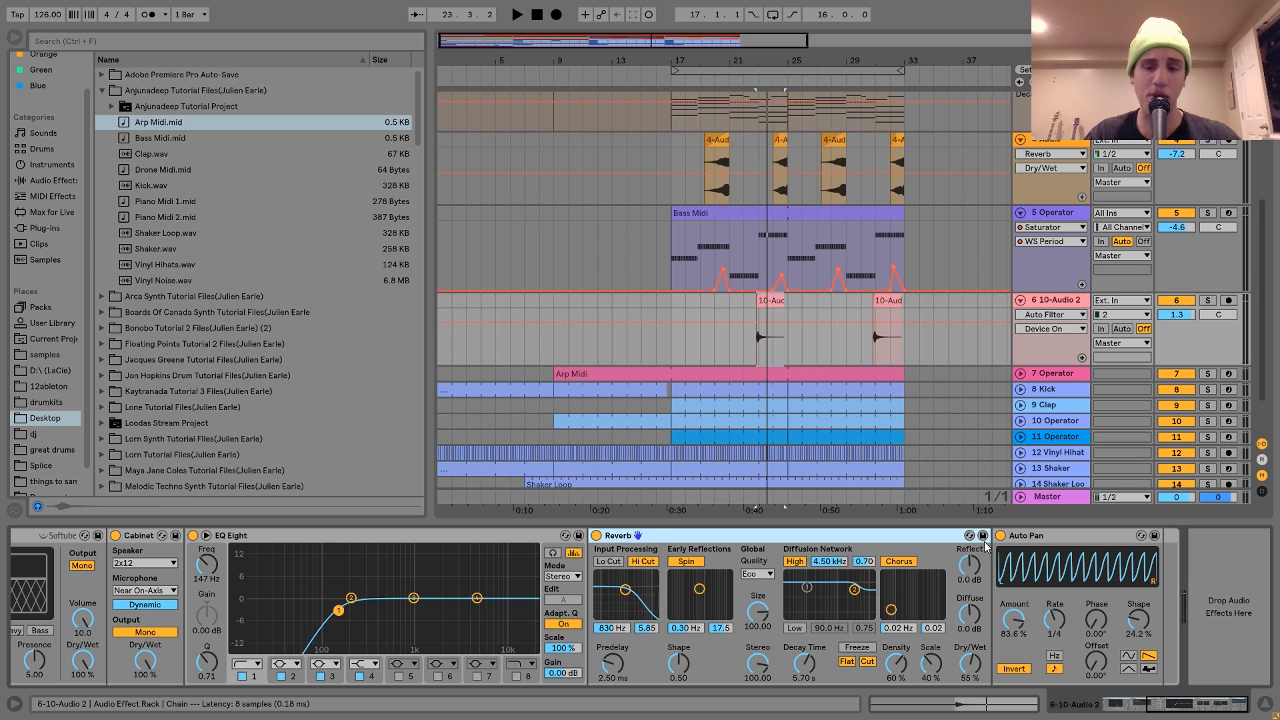
{"action": "left_click", "coordinate": [1040, 540]}
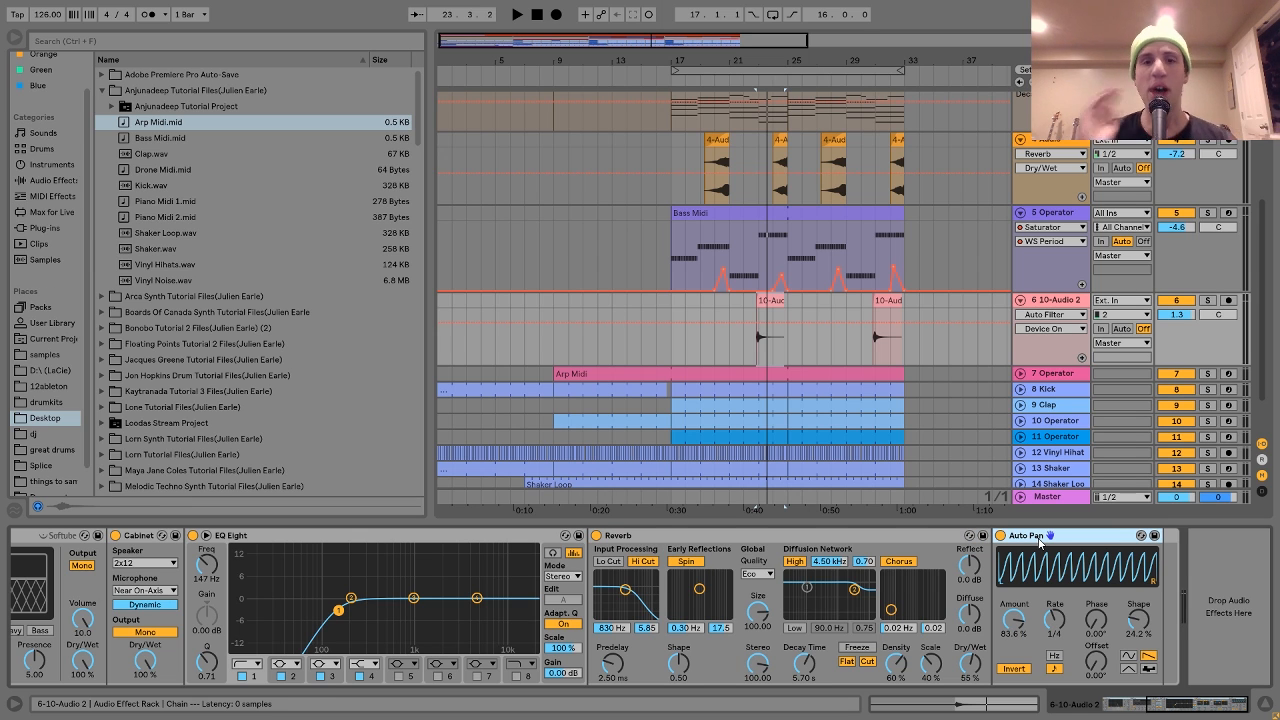
{"action": "key", "text": "space"}
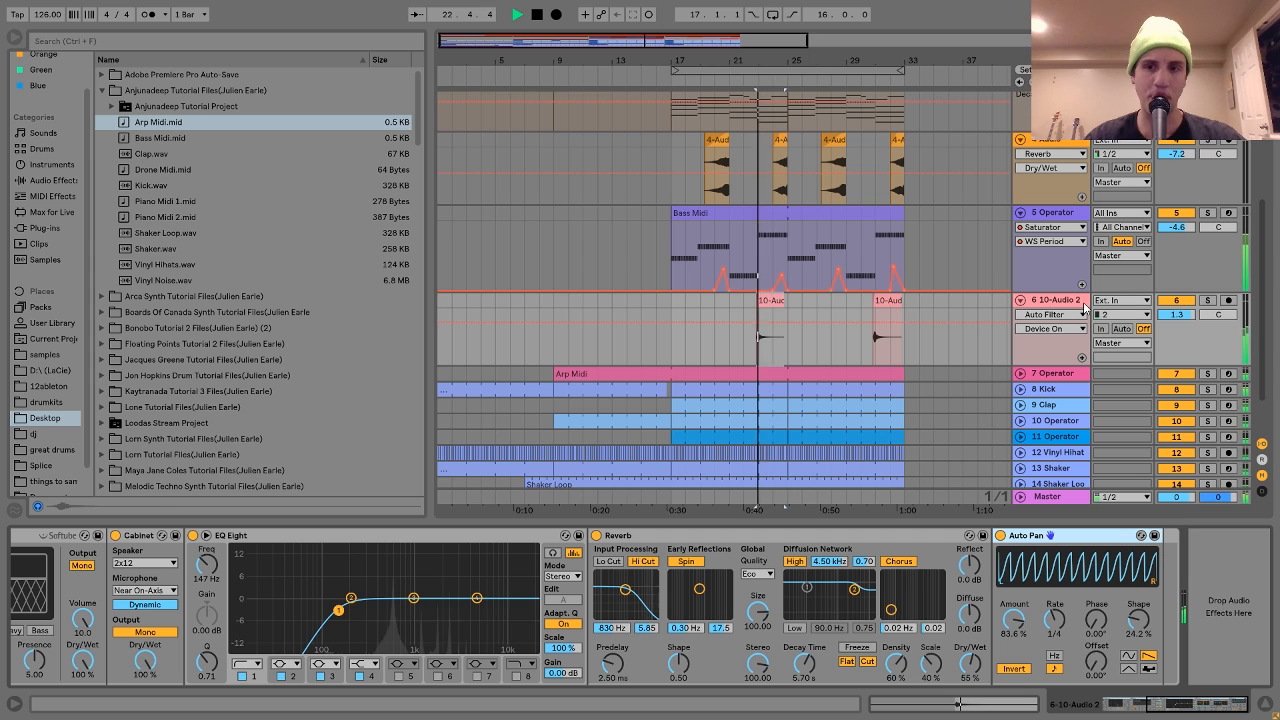
Fold 6 10-Audio 2, unfold and solo 7 Operator, and listen to its arp from bar 17.
{"action": "left_click", "coordinate": [1021, 300]}
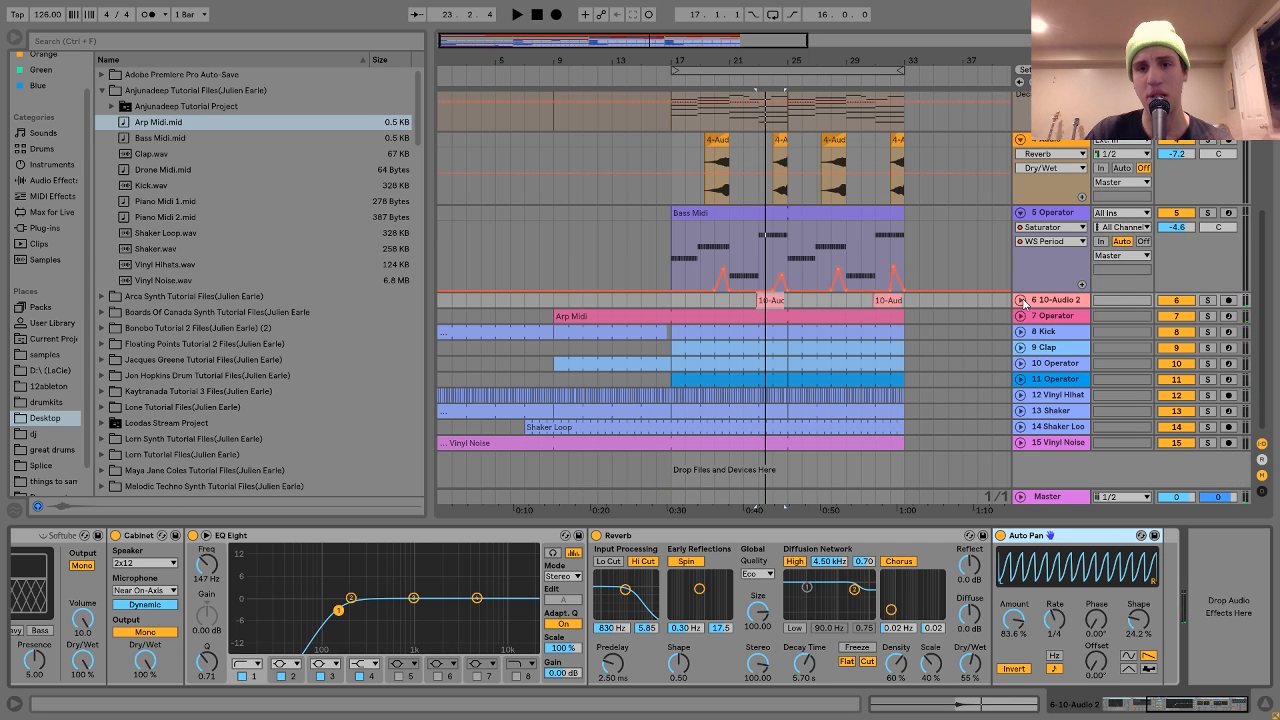
{"action": "left_click", "coordinate": [1021, 316]}
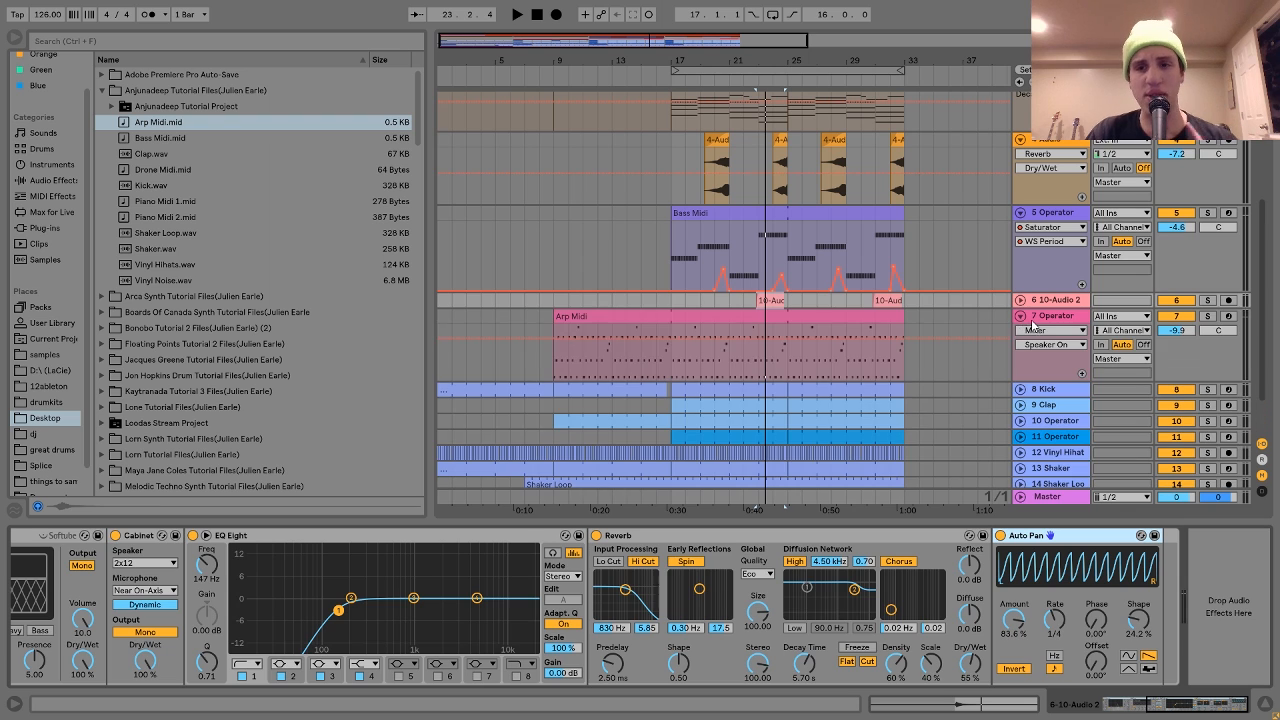
{"action": "left_click", "coordinate": [1048, 318]}
{"action": "left_click", "coordinate": [1210, 317]}
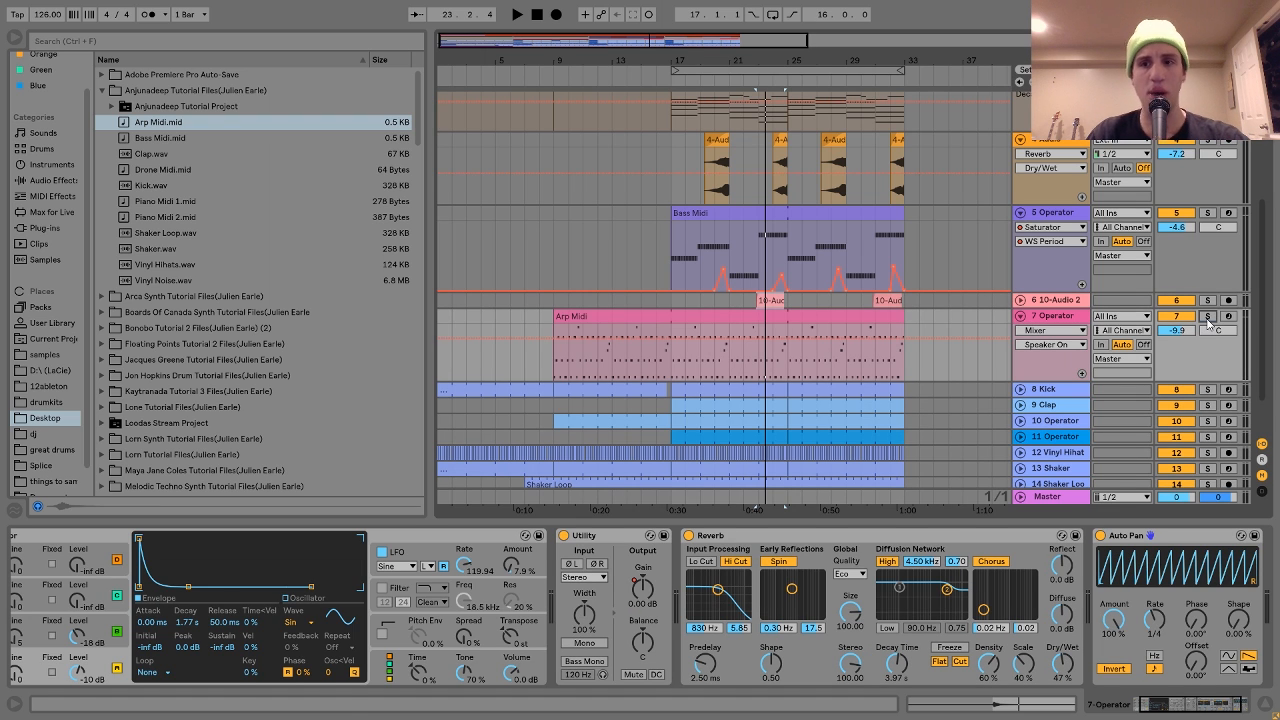
{"action": "left_click", "coordinate": [670, 372]}
{"action": "key", "text": "space"}
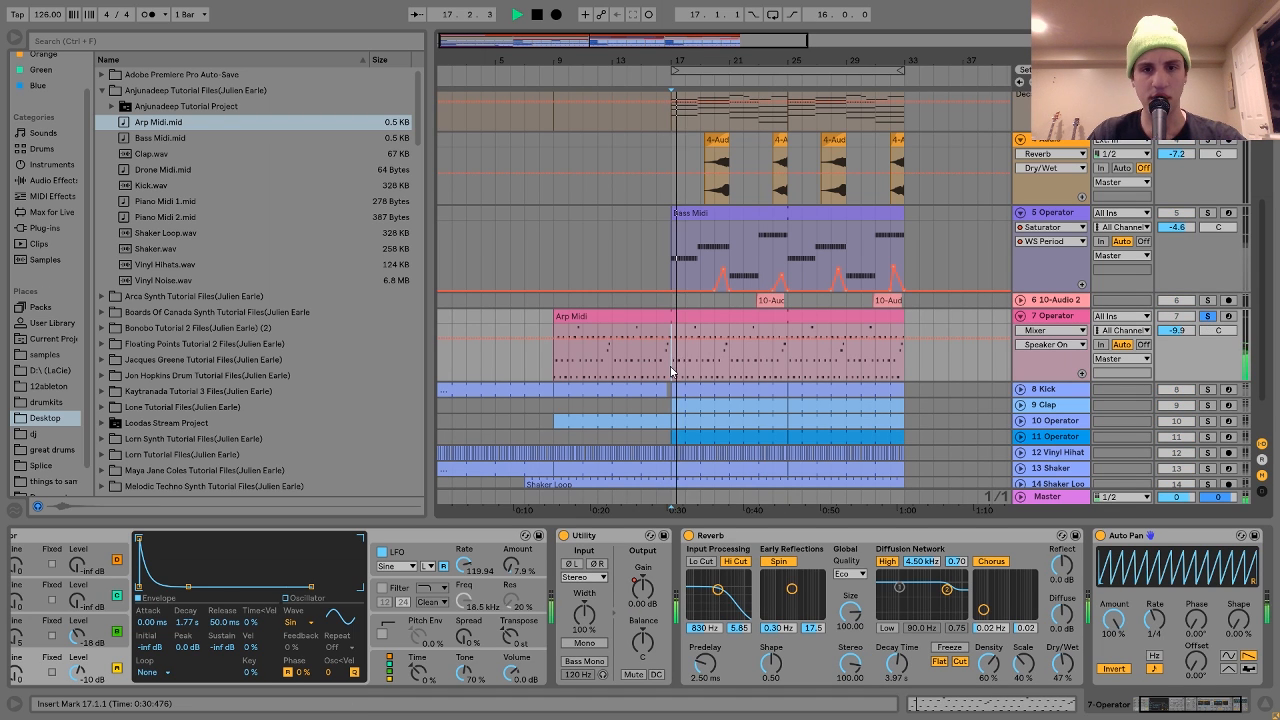
{"action": "key", "text": "space"}
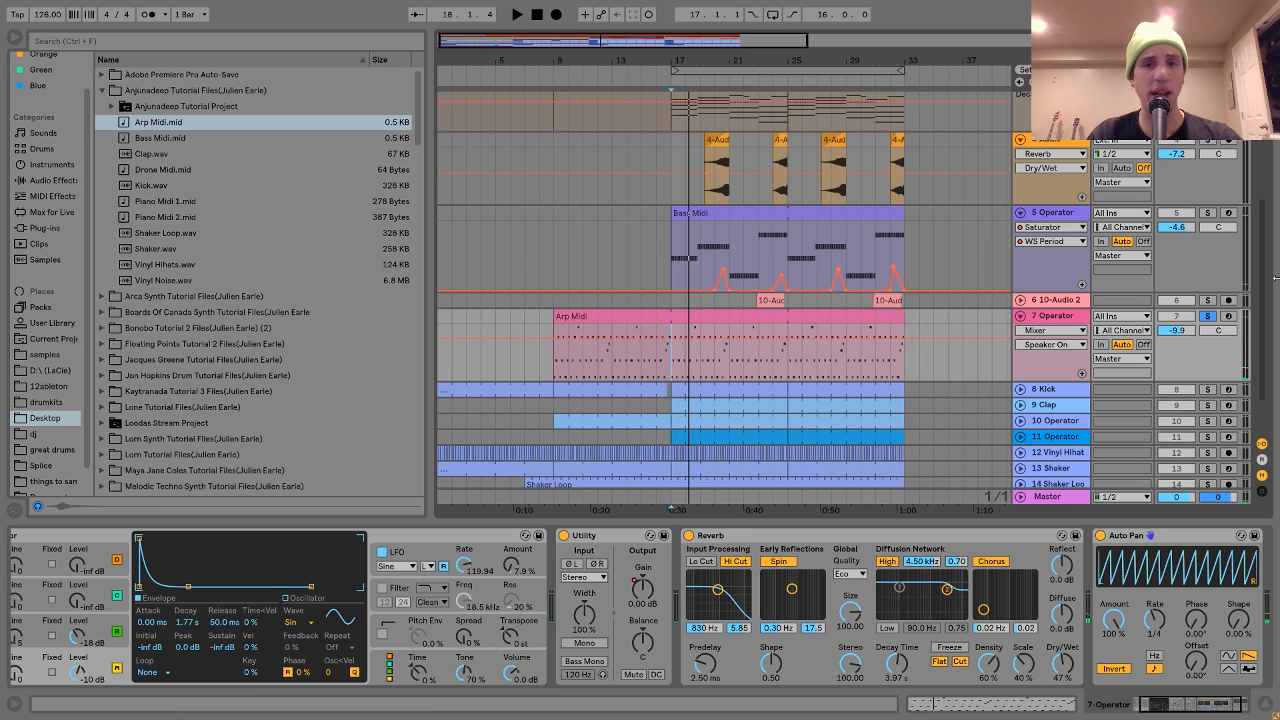
Unsolo 7 Operator and play the full mix from bar 17 with and without the arp track.
{"action": "left_click", "coordinate": [1208, 316]}
{"action": "key", "text": "space"}
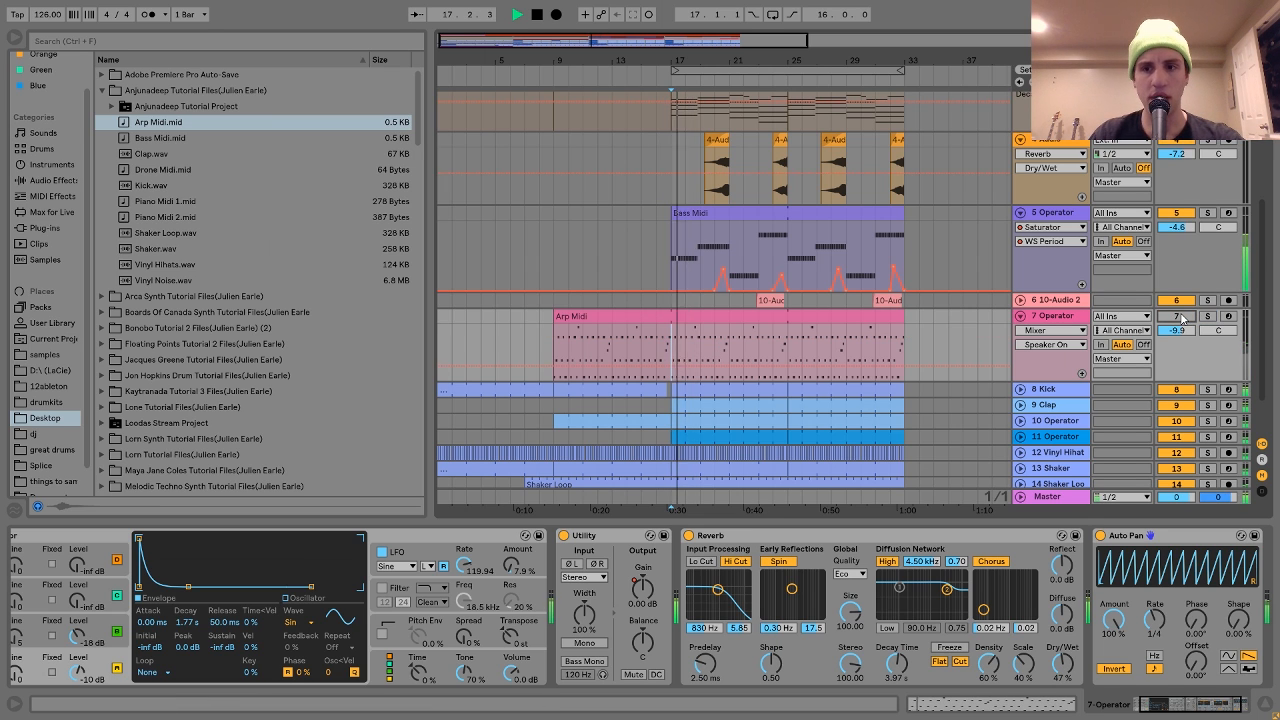
{"action": "key", "text": "space"}
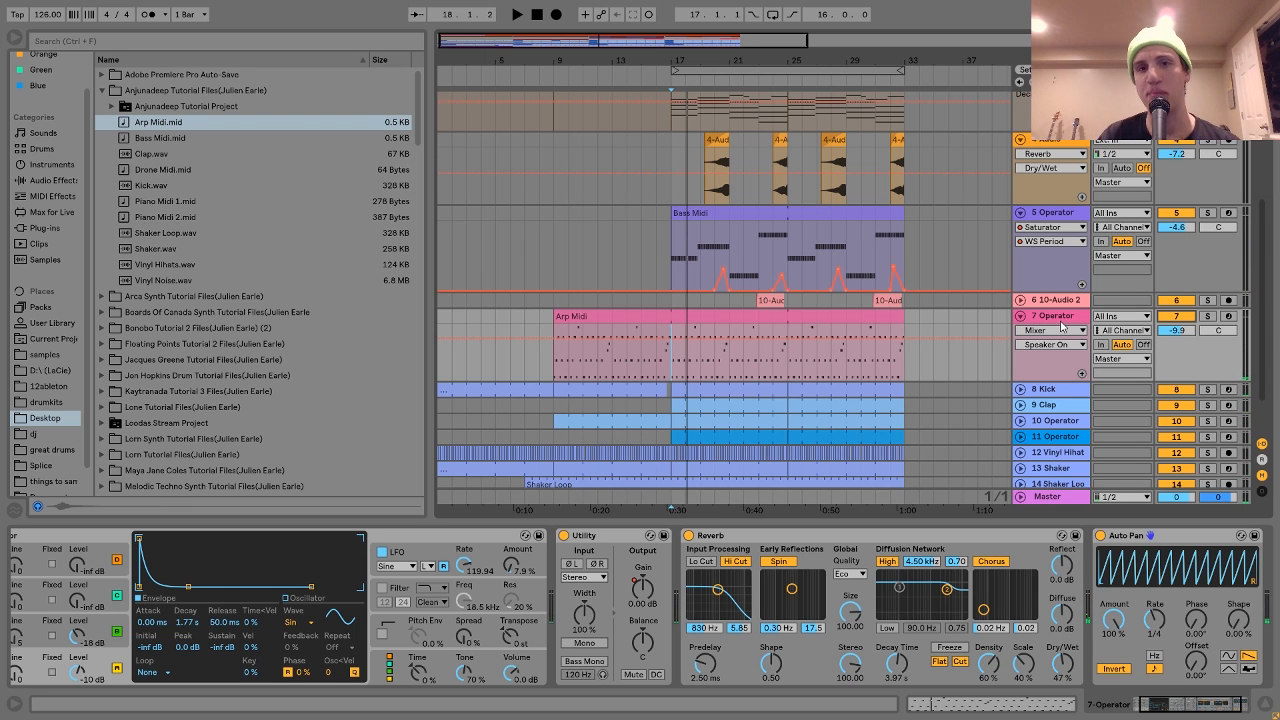
Solo 7 Operator again and play it with the notes of its Arp Midi clip open.
{"action": "scroll", "coordinate": [1063, 326], "scroll_direction": "up", "scroll_amount": 5}
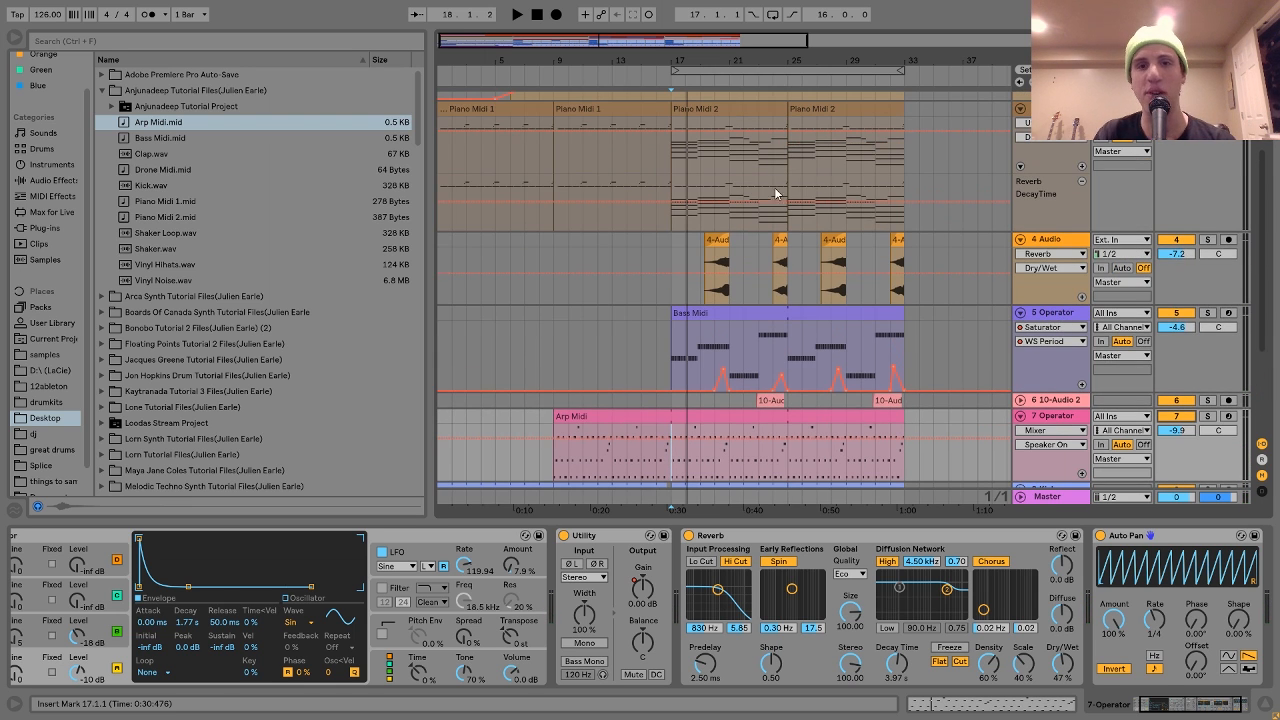
{"action": "scroll", "coordinate": [781, 236], "scroll_direction": "down", "scroll_amount": 5}
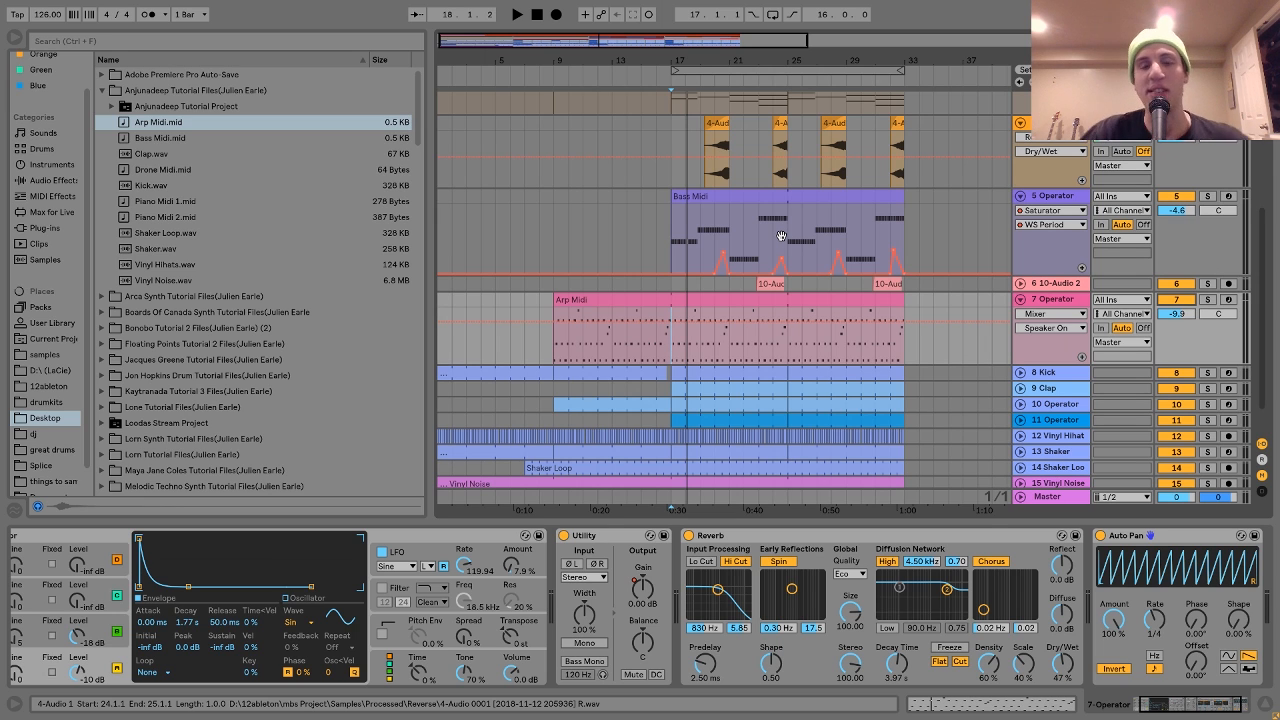
{"action": "left_click", "coordinate": [1208, 300]}
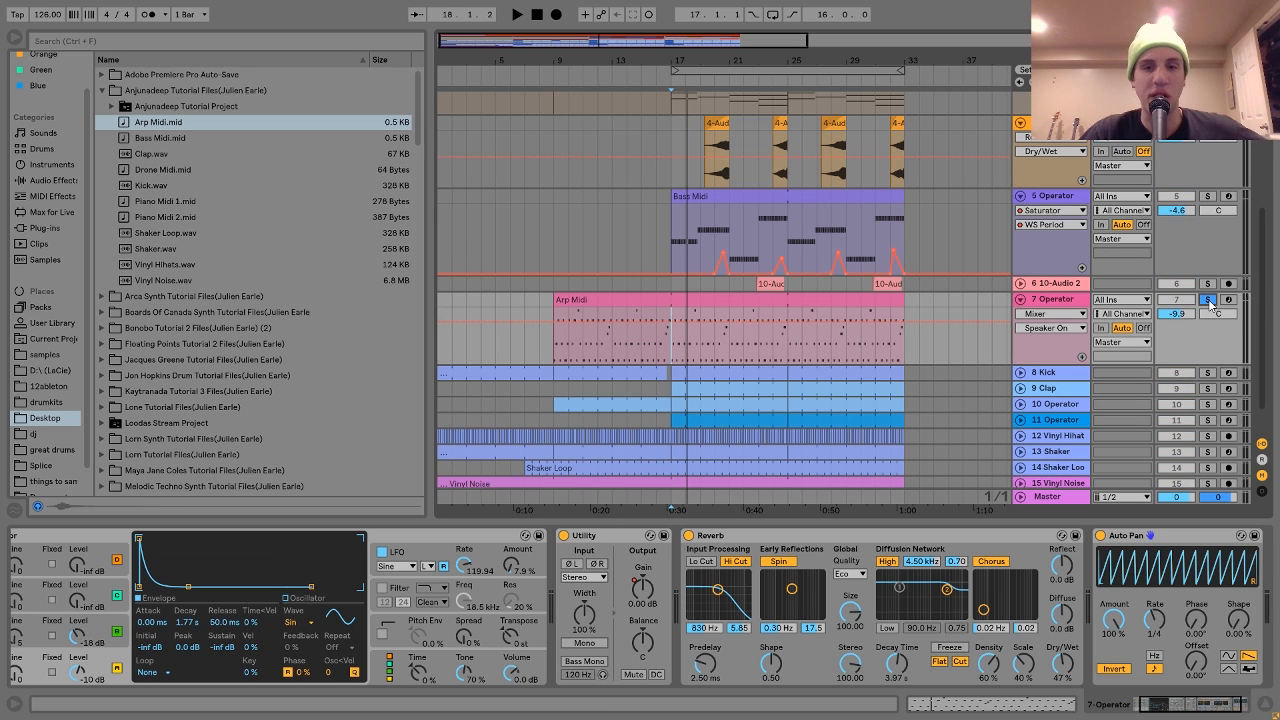
{"action": "key", "text": "space"}
{"action": "left_click", "coordinate": [778, 300]}
{"action": "double_click", "coordinate": [778, 303]}
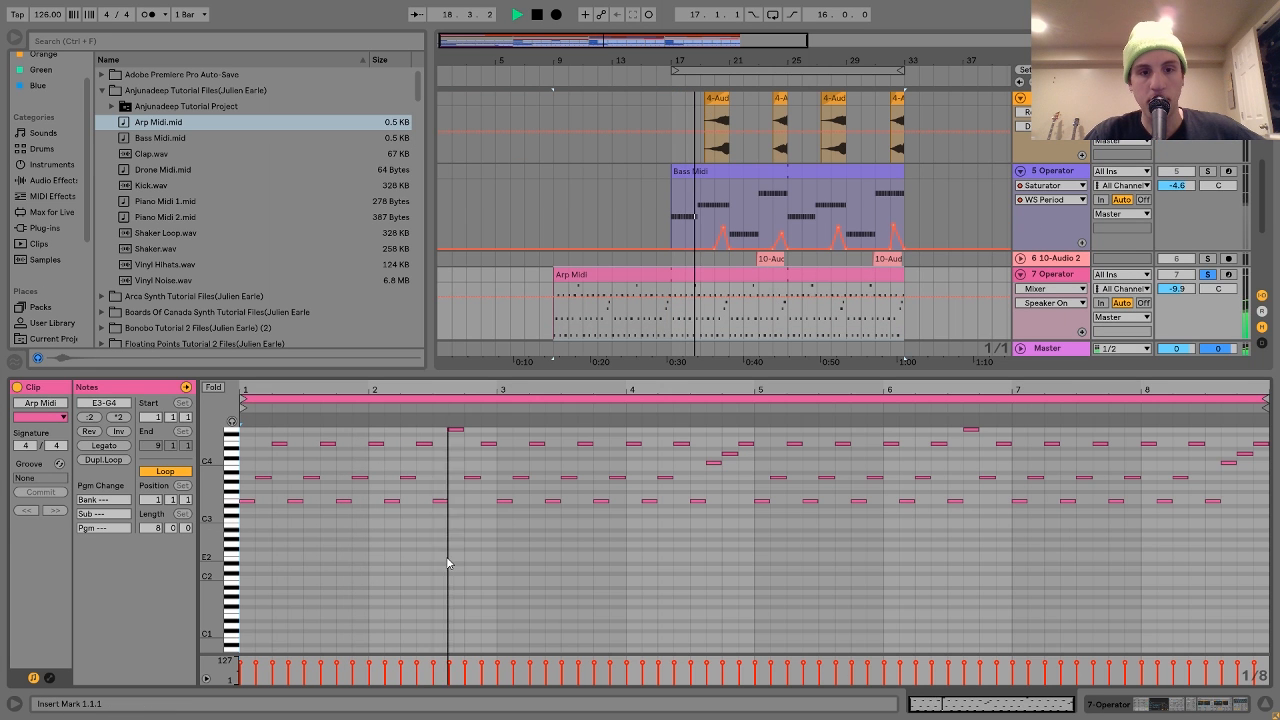
{"action": "key", "text": "space"}
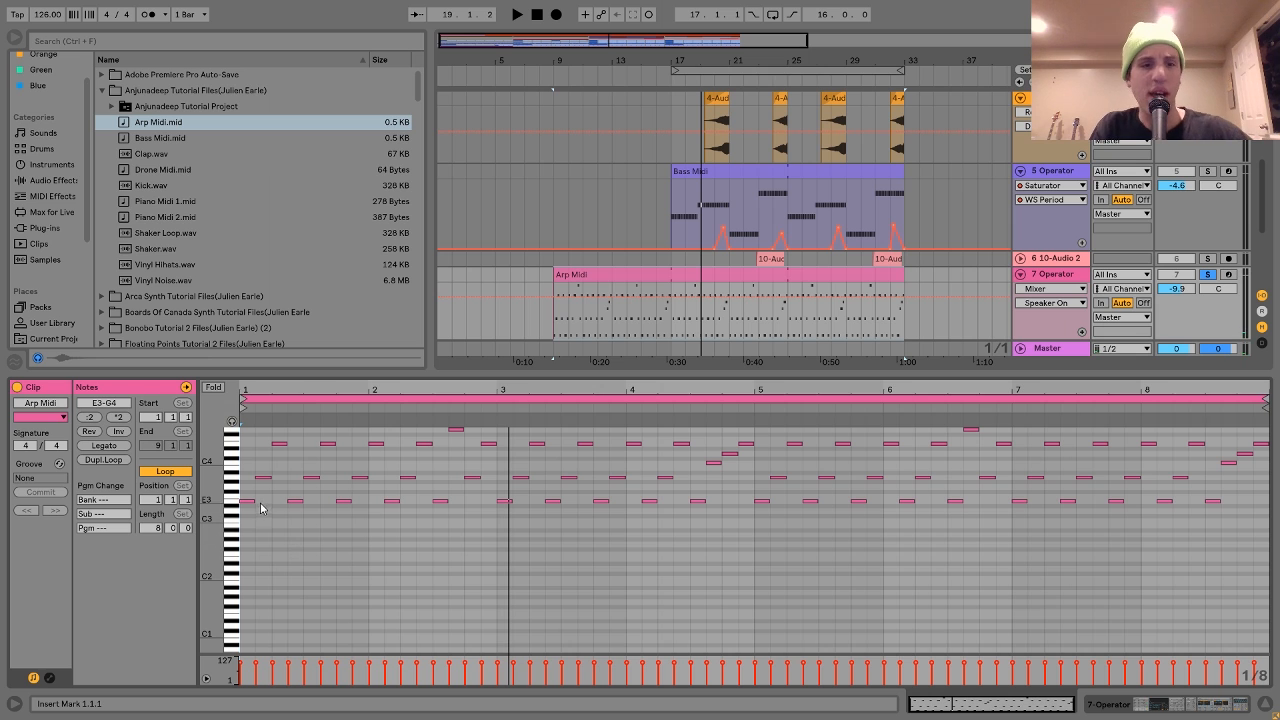
Compare the first bass notes of Bass Midi at bars 17 and 18 with the repeating E3 notes in the Arp Midi clip.
{"action": "scroll", "coordinate": [668, 240], "scroll_direction": "up", "scroll_amount": 5, "text": "ctrl"}
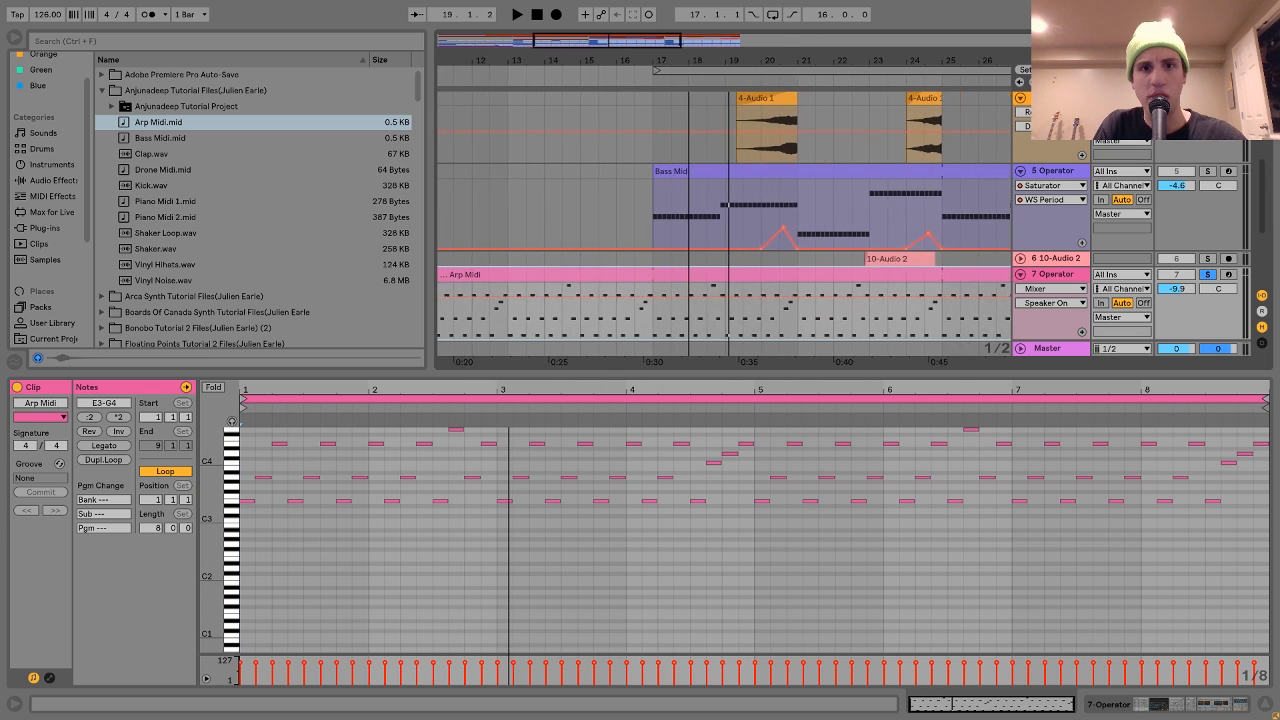
{"action": "left_click_drag", "start_coordinate": [649, 216], "coordinate": [726, 207]}
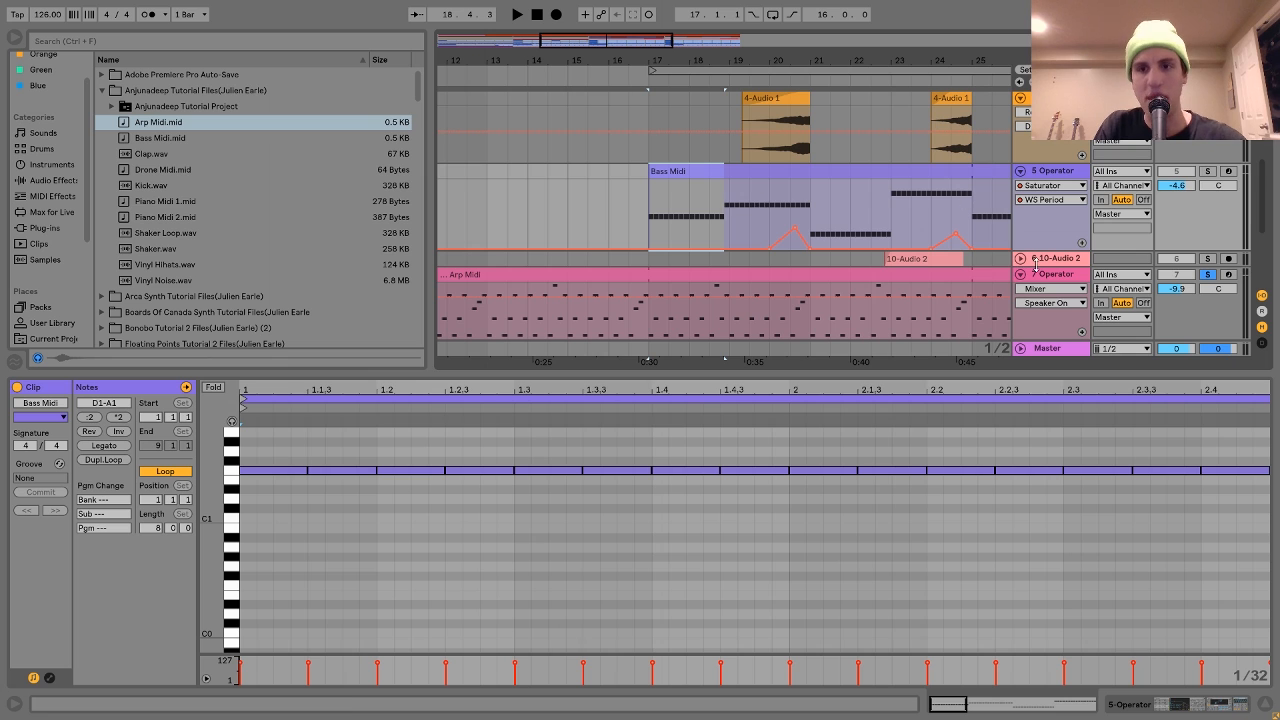
{"action": "left_click", "coordinate": [806, 291]}
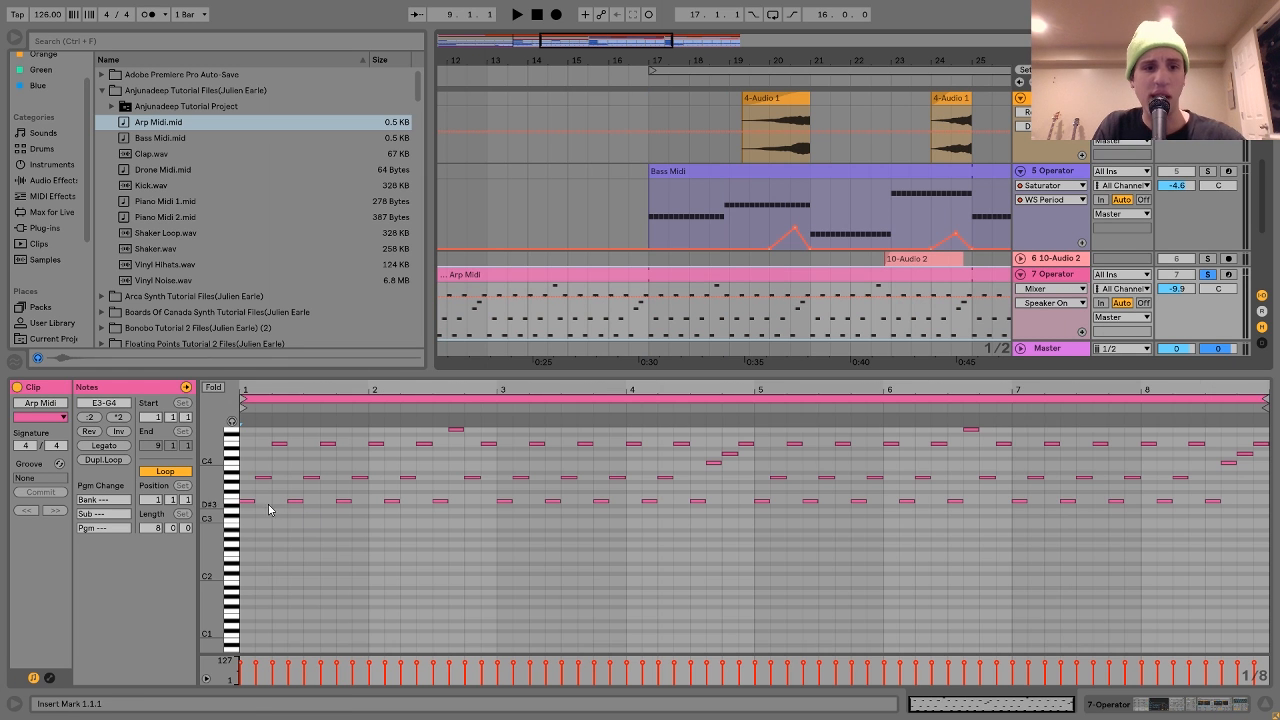
{"action": "left_click", "coordinate": [295, 500]}
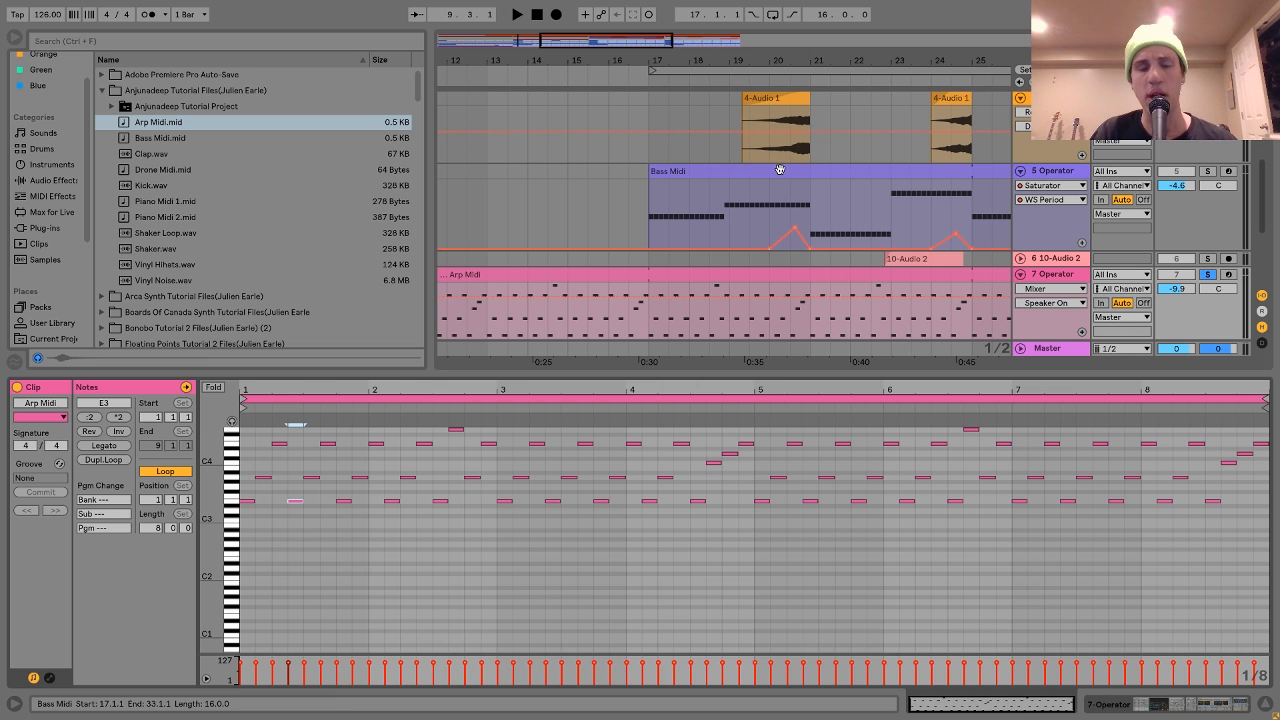
{"action": "left_click_drag", "start_coordinate": [682, 58], "coordinate": [685, 36]}
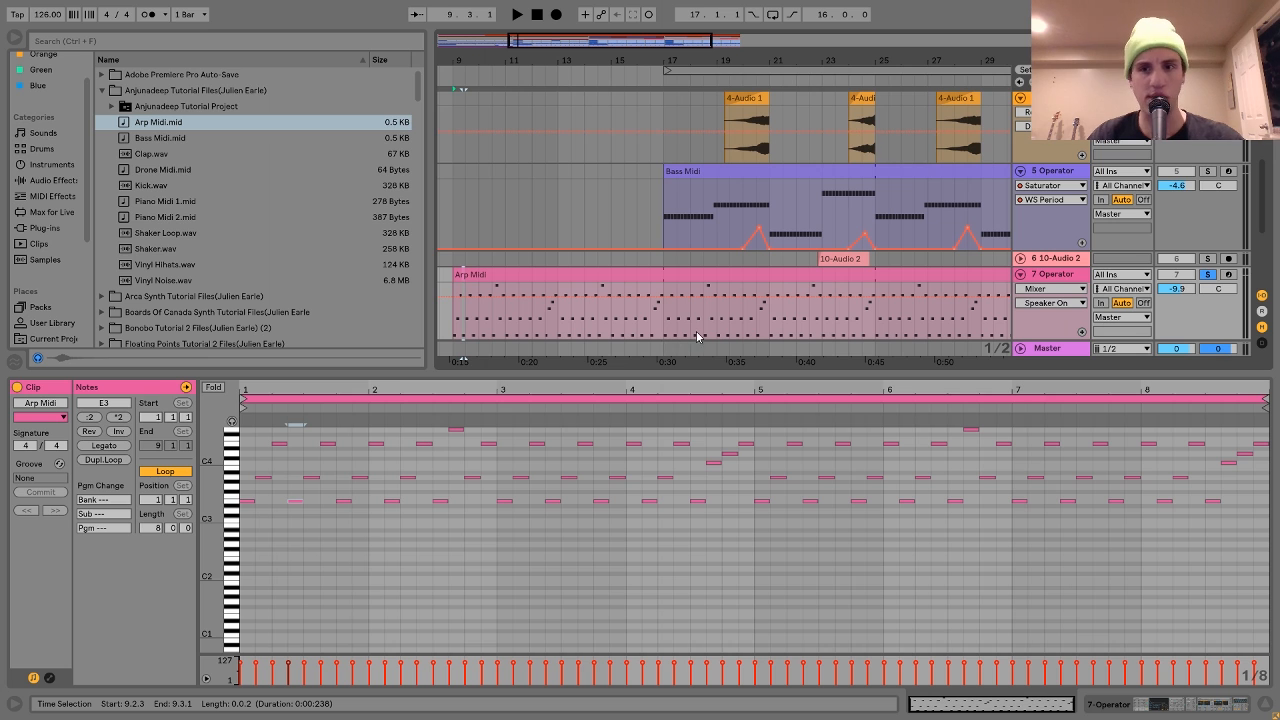
Show the arp track's devices and examine Operator's oscillator B, oscillator A and LFO settings.
{"action": "left_click", "coordinate": [1066, 276]}
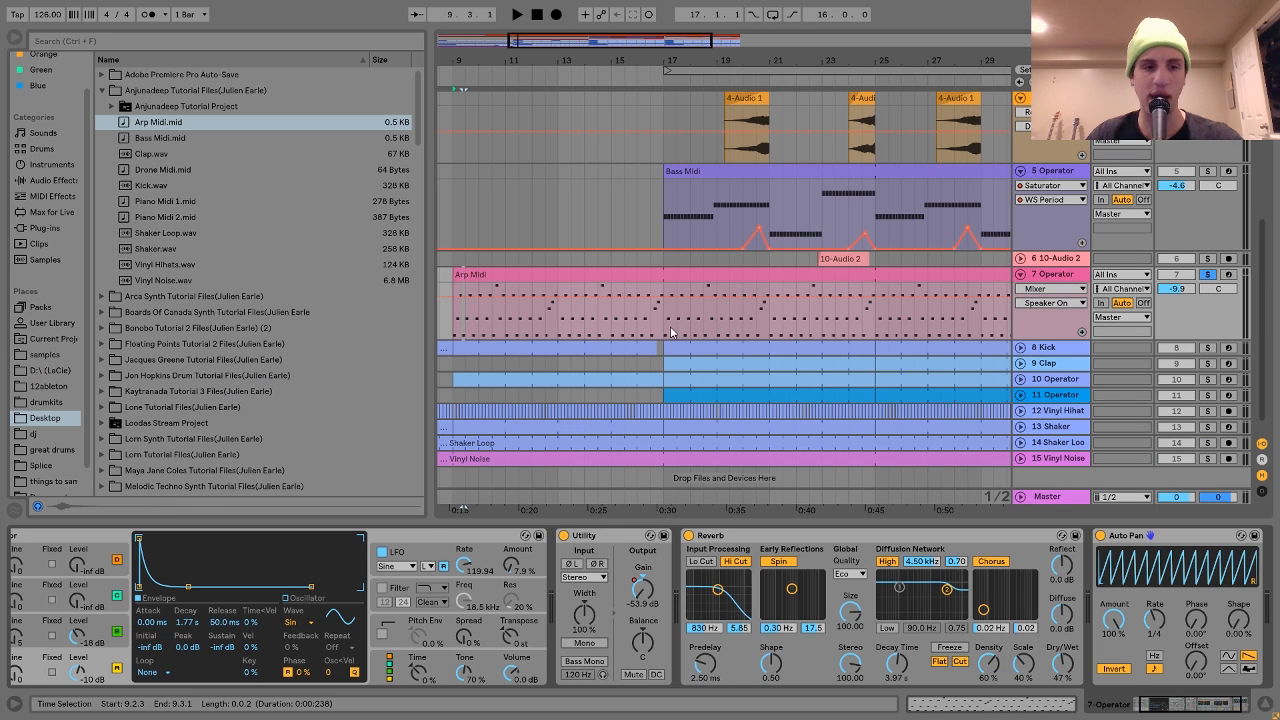
{"action": "scroll", "coordinate": [228, 580], "scroll_direction": "left", "scroll_amount": 2}
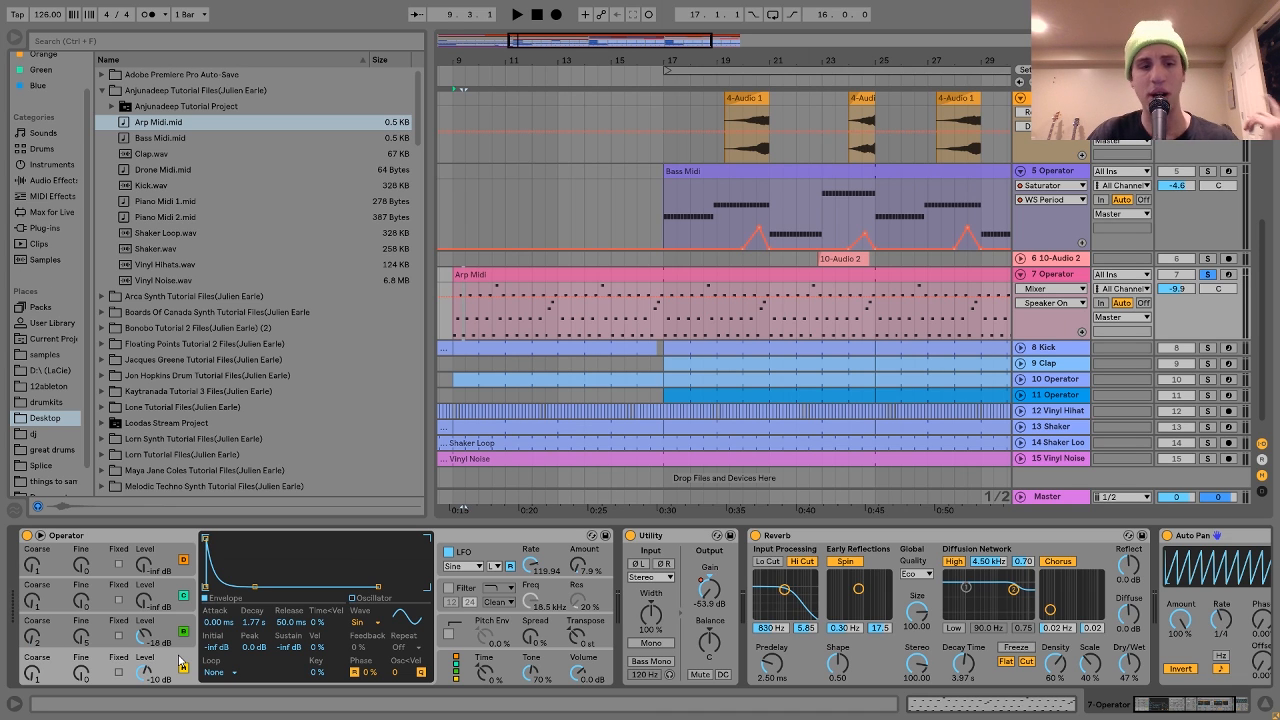
{"action": "left_click", "coordinate": [171, 620]}
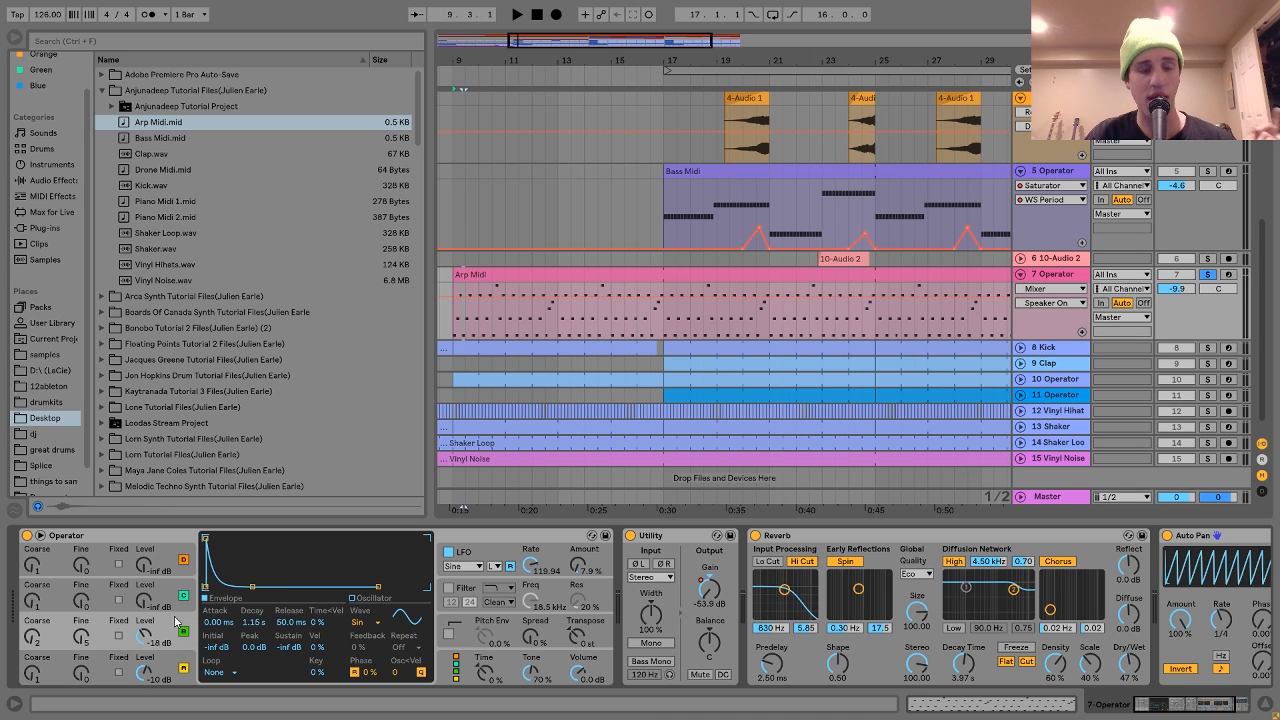
{"action": "left_click", "coordinate": [176, 667]}
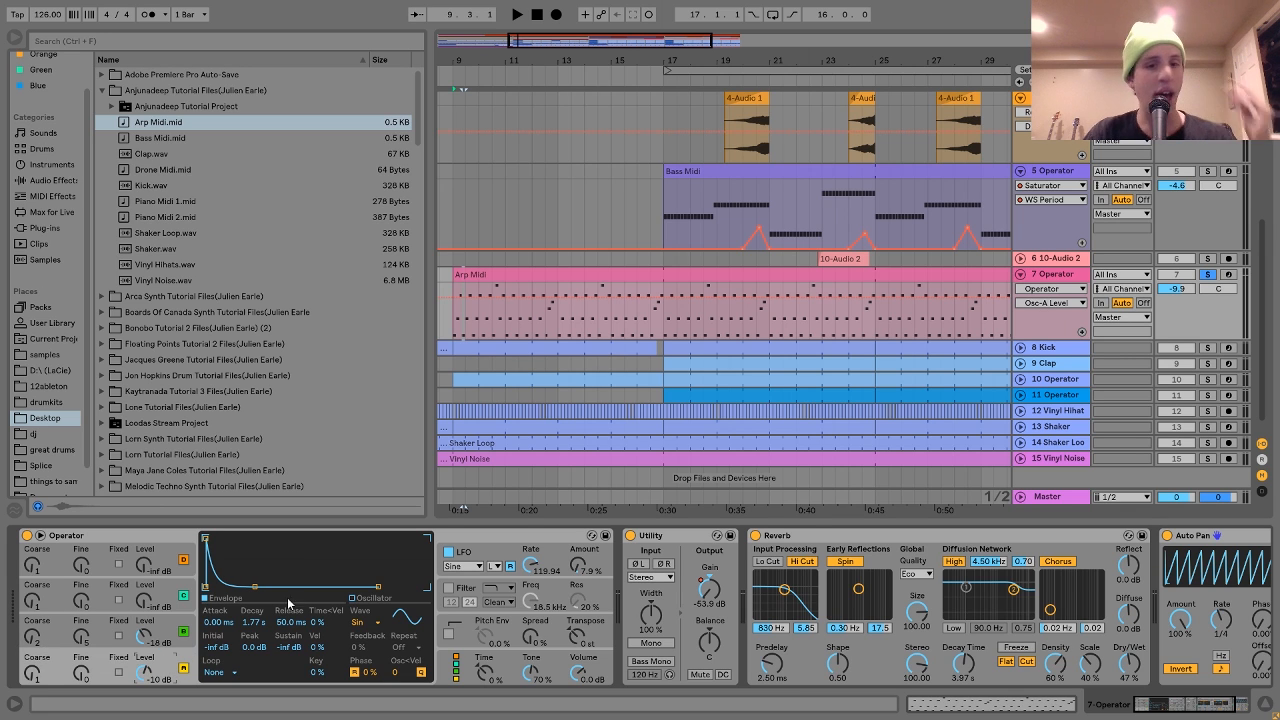
{"action": "left_click", "coordinate": [469, 556]}
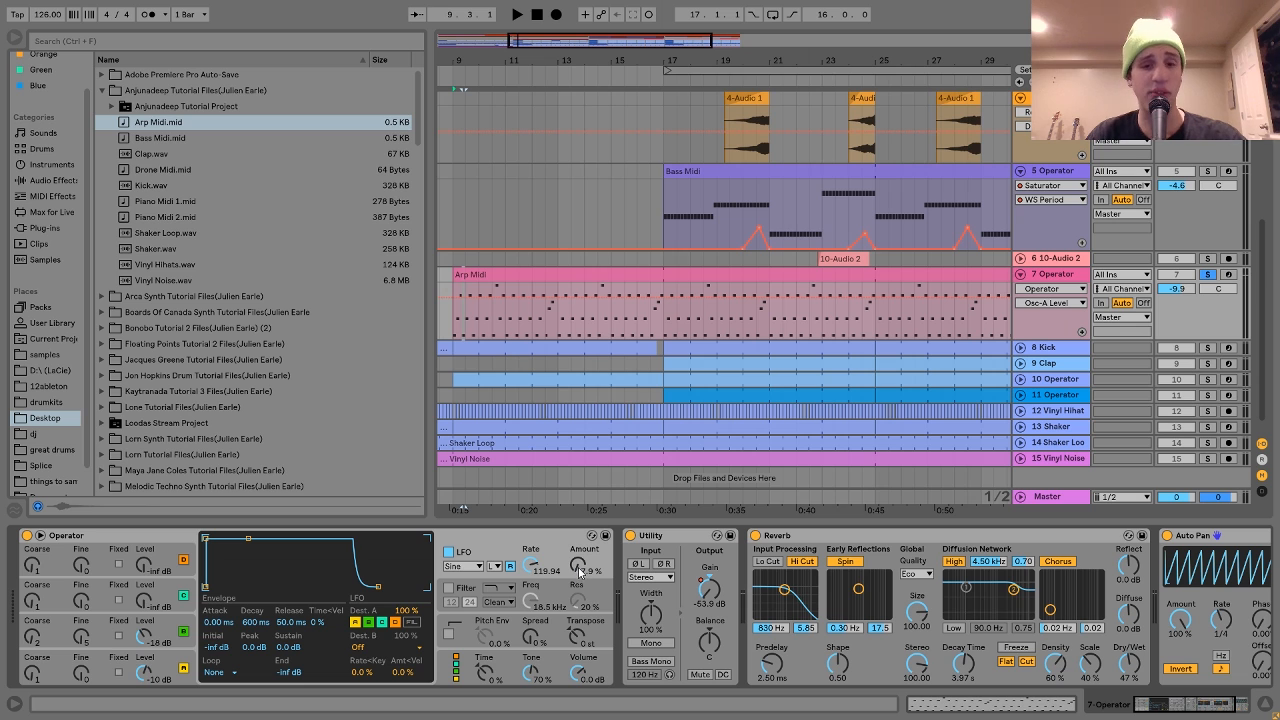
Play the soloed arp from bar 17 and compare its sound with Operator's LFO switched on and off.
{"action": "key", "text": "space"}
{"action": "left_click", "coordinate": [663, 330]}
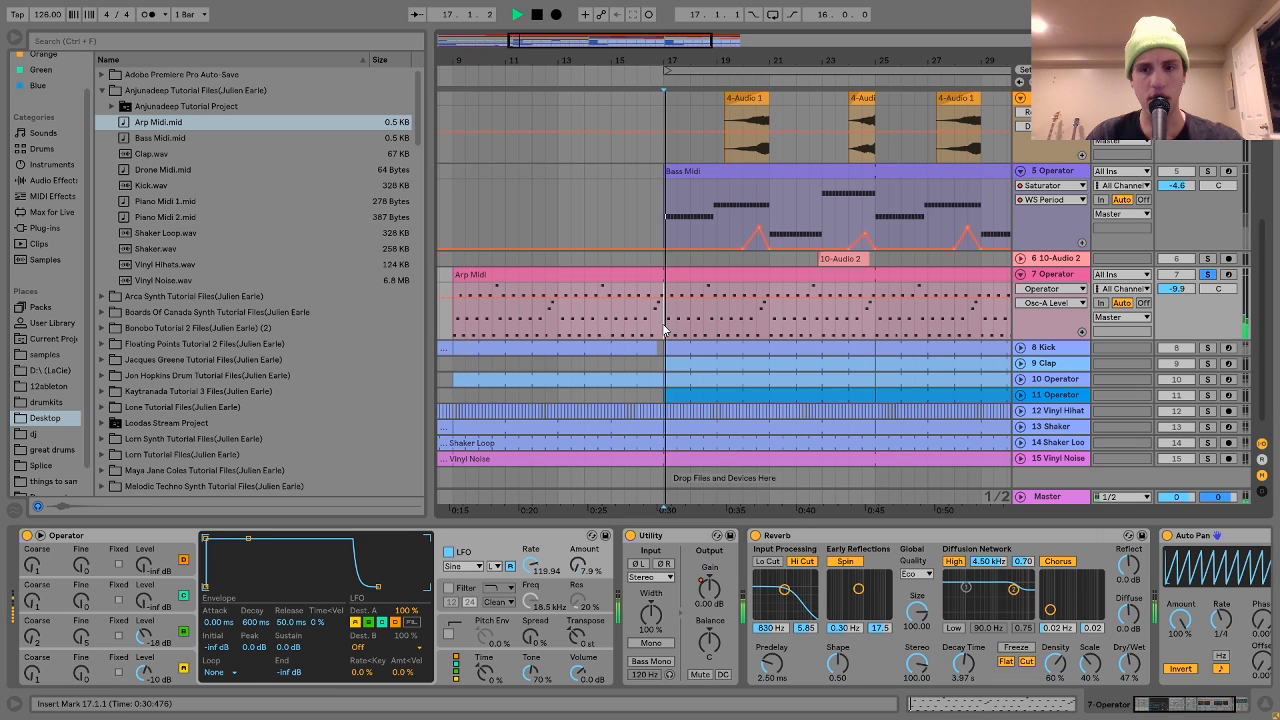
{"action": "left_click", "coordinate": [450, 553]}
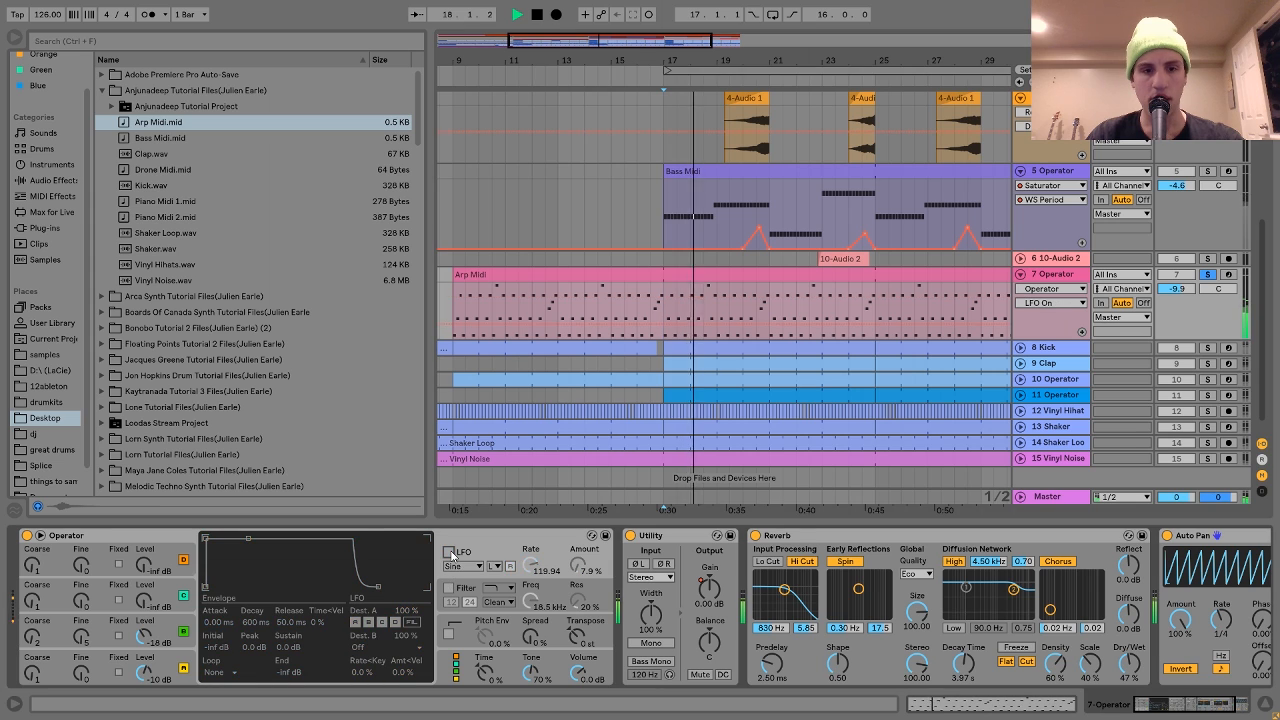
{"action": "key", "text": "space"}
Show the Utility Gain automation on 7 Operator and play the arp's fade-in from bar 9.
{"action": "scroll", "coordinate": [610, 590], "scroll_direction": "right", "scroll_amount": 2}
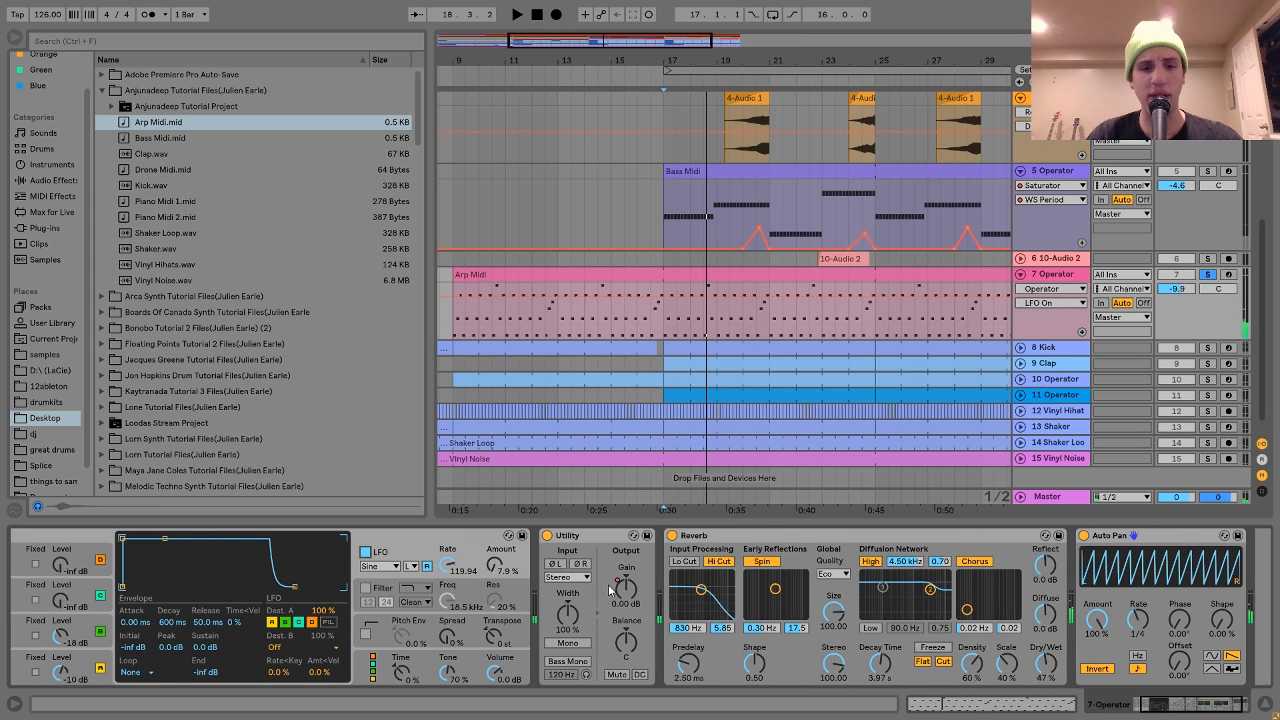
{"action": "left_click", "coordinate": [627, 600]}
{"action": "left_click", "coordinate": [455, 316]}
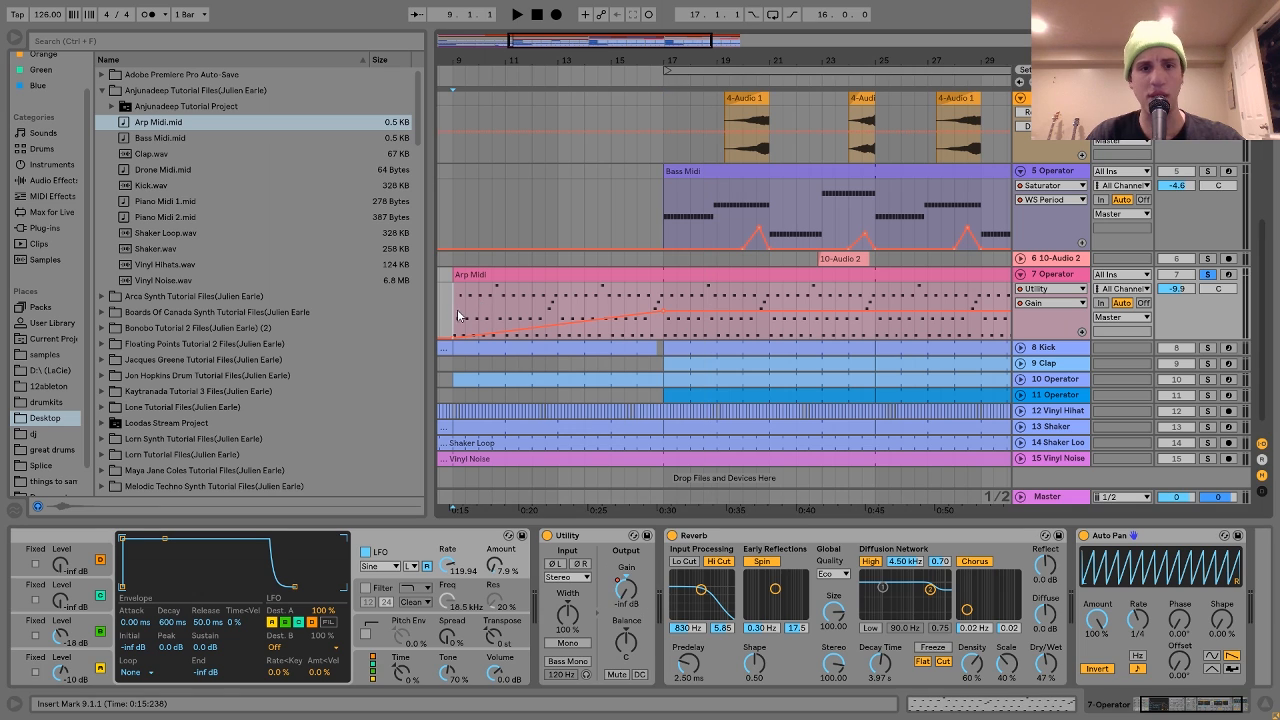
{"action": "key", "text": "space"}
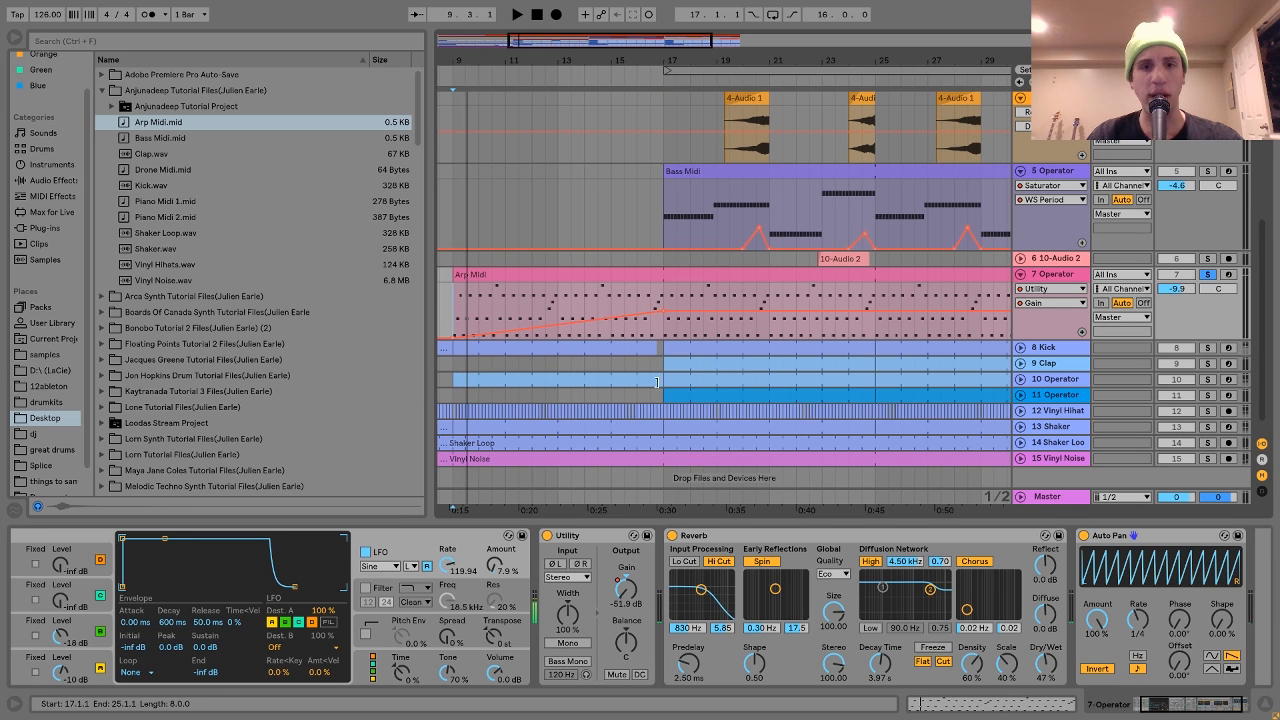
Set the playback position to bar 17 and examine the Auto Pan at the end of the arp's effects chain.
{"action": "left_click", "coordinate": [666, 301]}
{"action": "scroll", "coordinate": [843, 567], "scroll_direction": "right", "scroll_amount": 2}
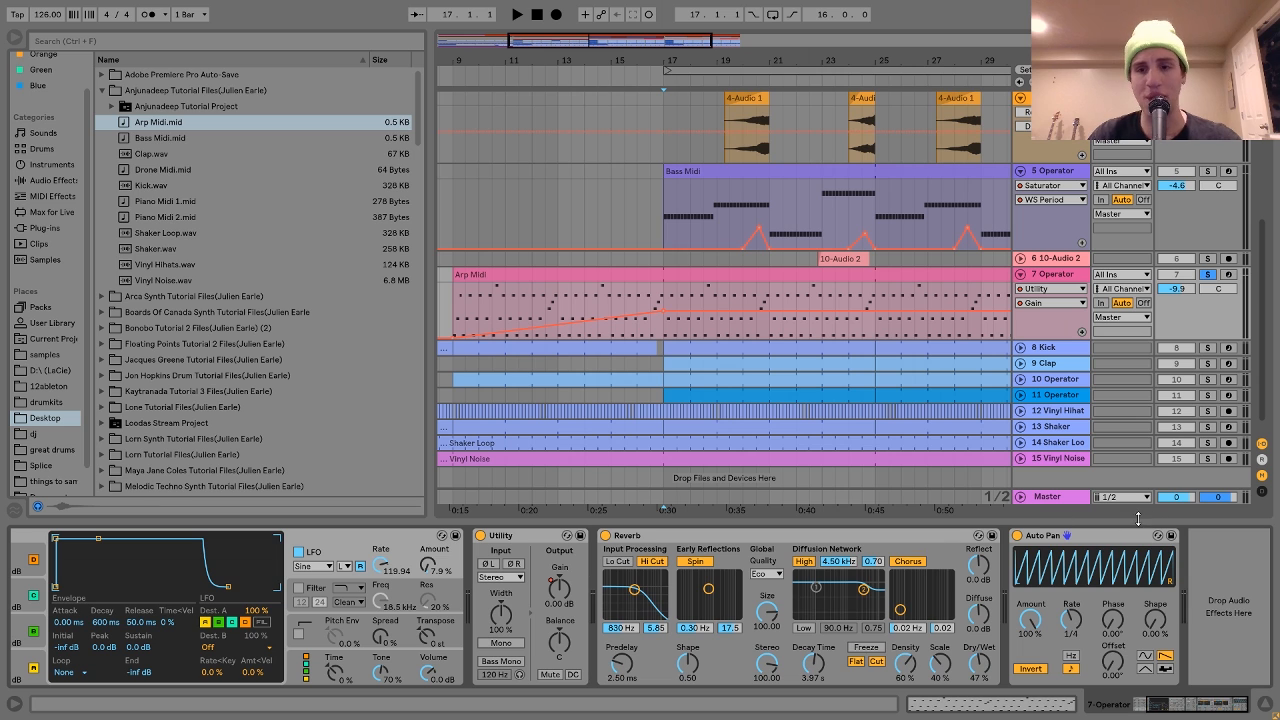
{"action": "left_click", "coordinate": [1126, 536]}
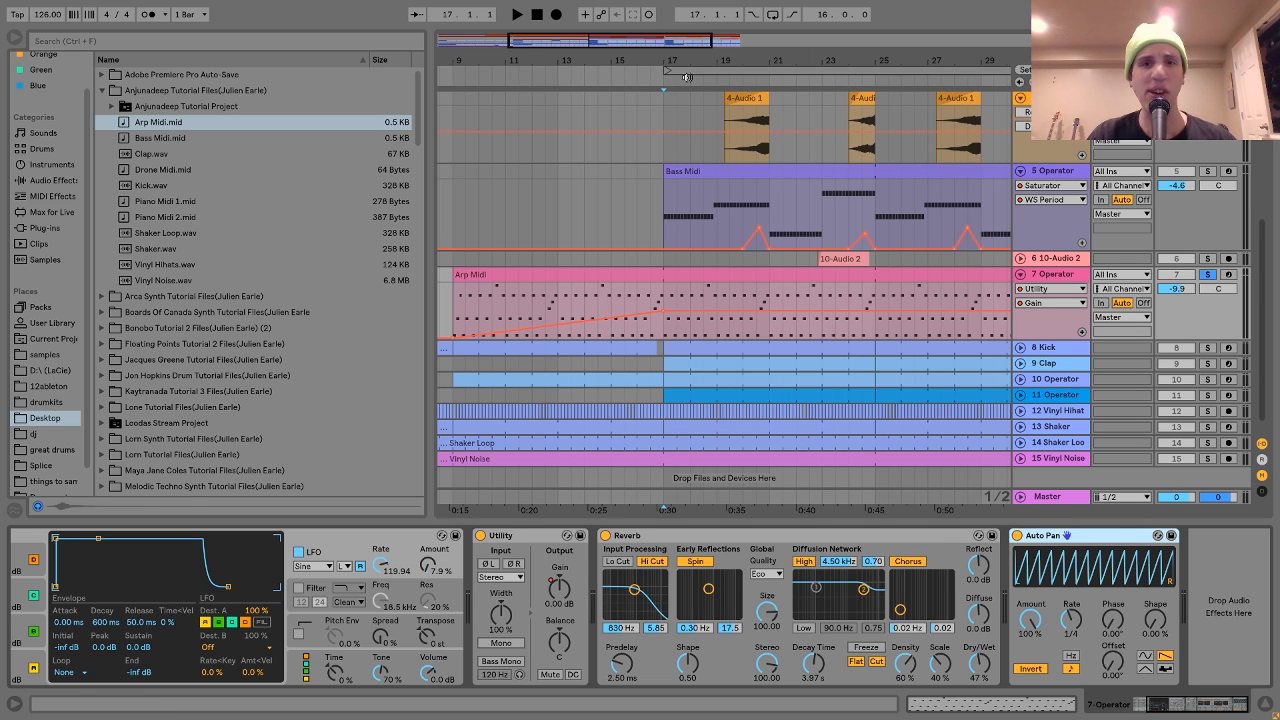
Solo the drum tracks from 8 Kick through 14 Shaker Loop and play them from bar 17.
{"action": "left_click_drag", "start_coordinate": [680, 60], "coordinate": [580, 56]}
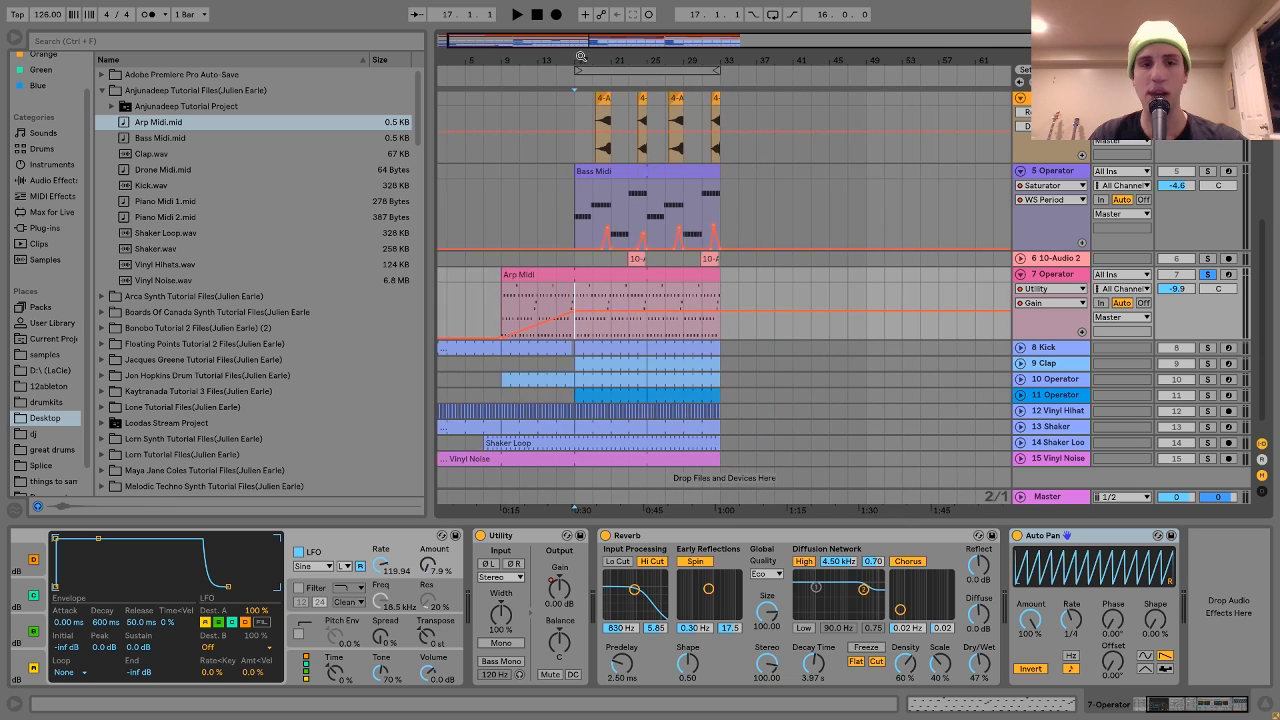
{"action": "left_click", "coordinate": [1060, 350]}
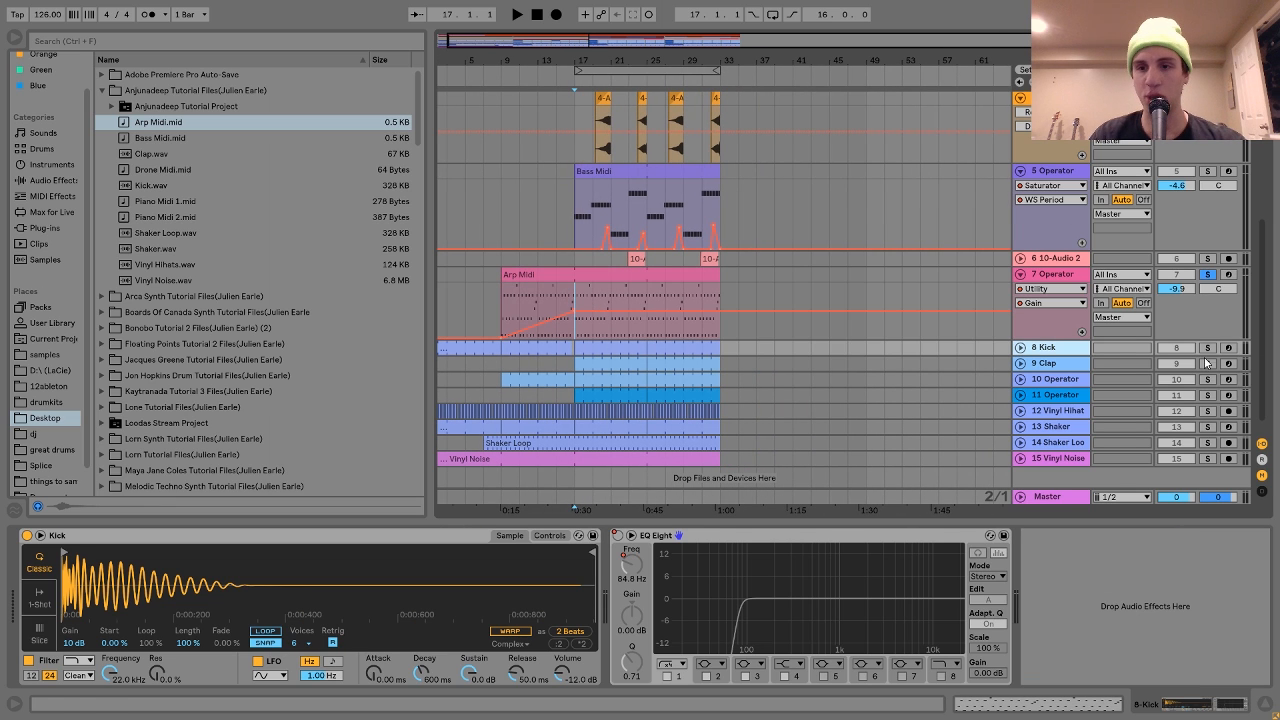
{"action": "left_click_drag", "start_coordinate": [1208, 350], "coordinate": [1208, 444]}
{"action": "key", "text": "space"}
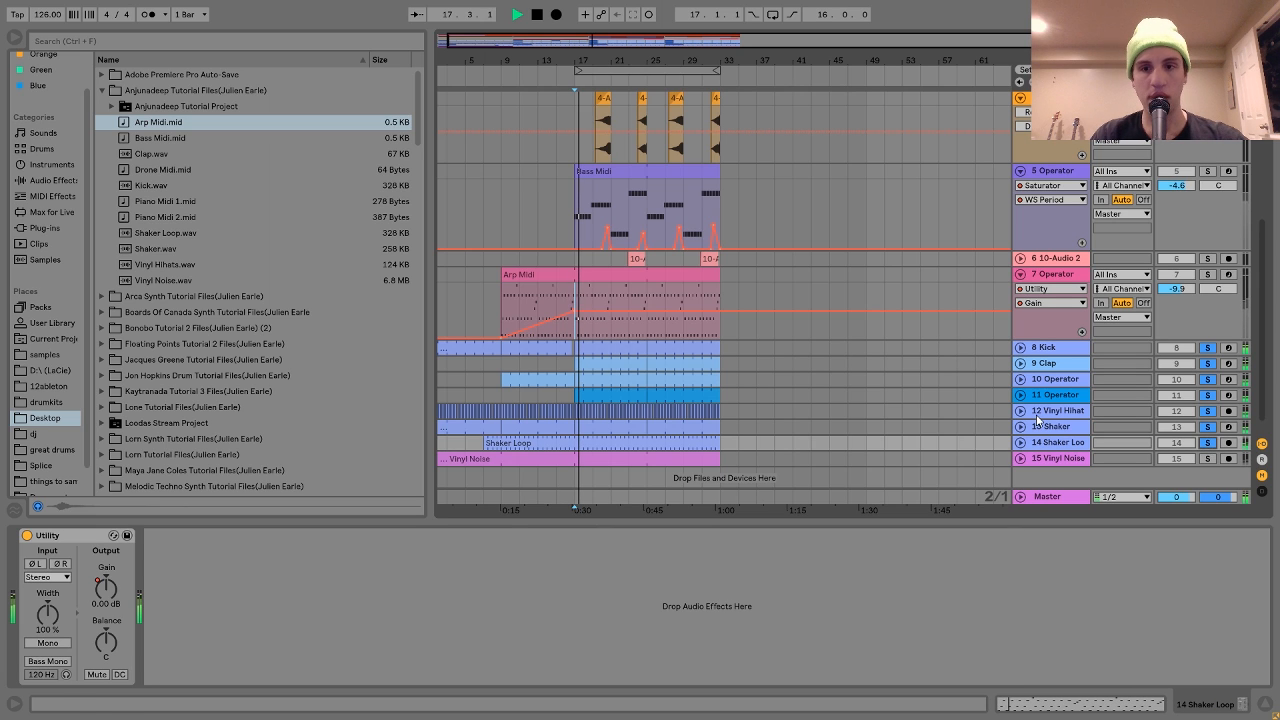
Select the first Kick clip at bar 1 and play the soloed drums from there.
{"action": "scroll", "coordinate": [468, 348], "scroll_direction": "left", "scroll_amount": 1}
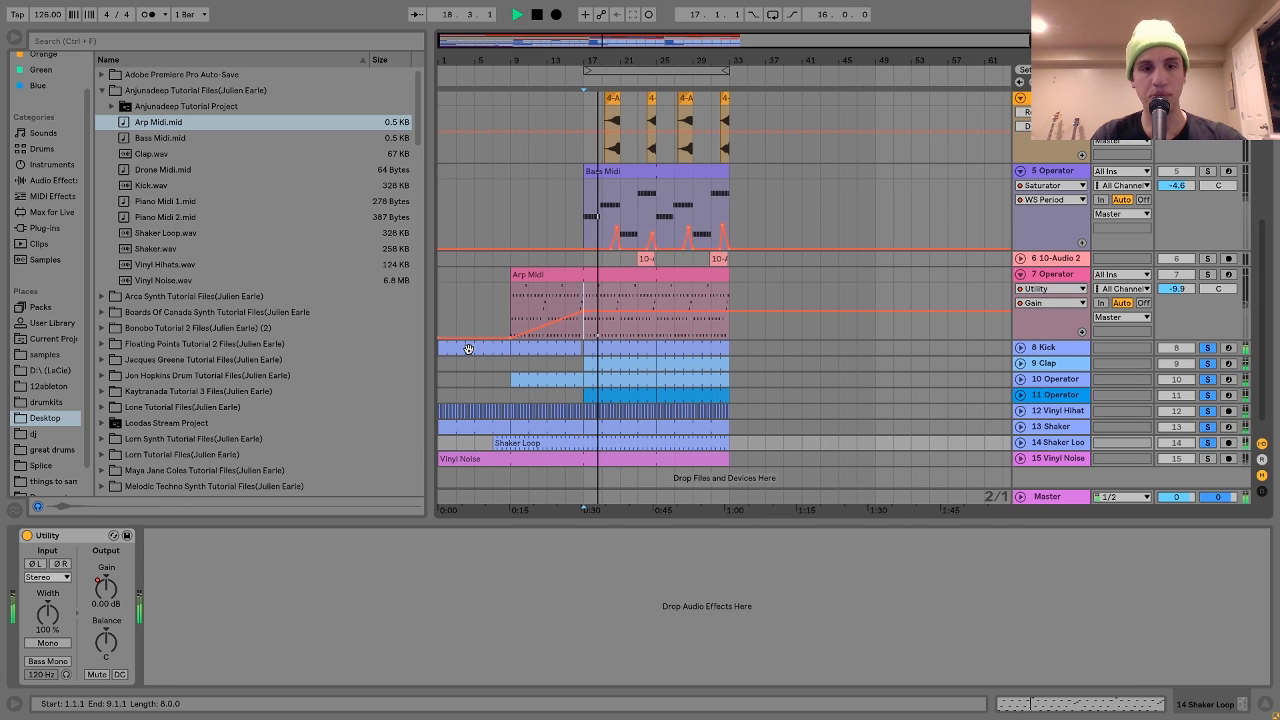
{"action": "left_click", "coordinate": [468, 348]}
{"action": "key", "text": "space"}
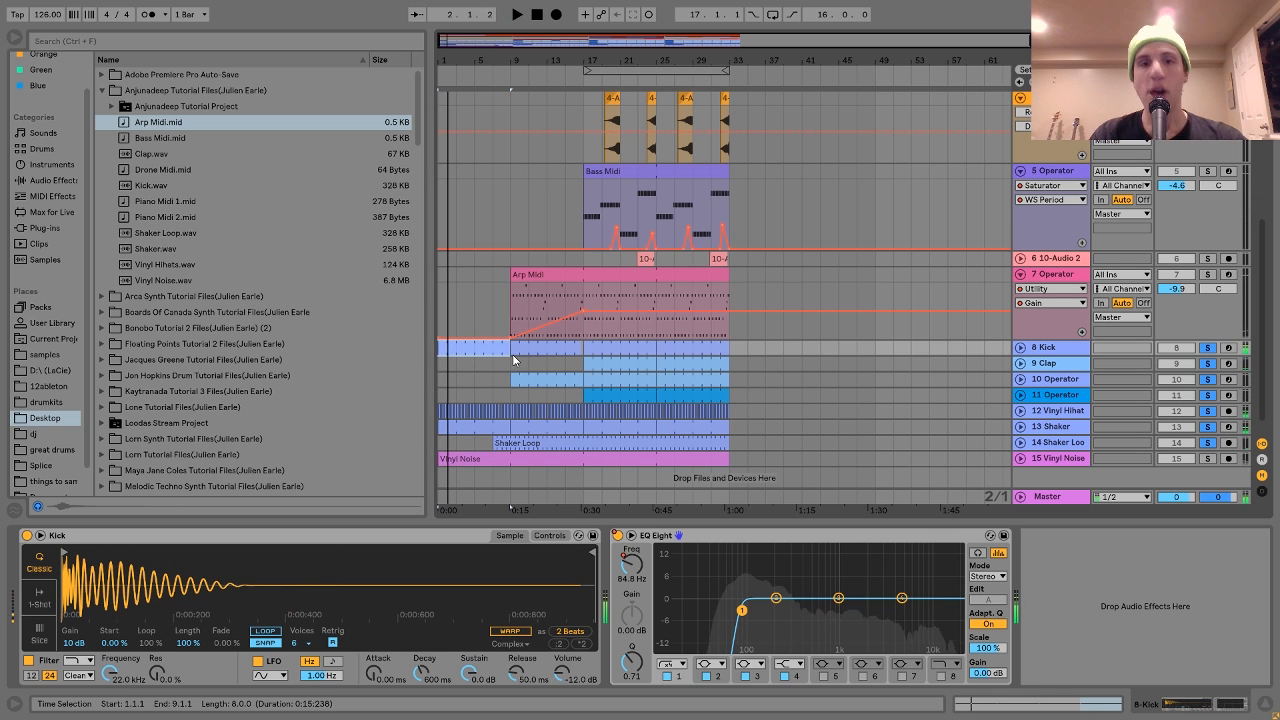
{"action": "key", "text": "space"}
Clear the drum solos, solo only 8 Kick and 9 Clap, and play them from bar 17.
{"action": "left_click", "coordinate": [1207, 348]}
{"action": "left_click", "coordinate": [1058, 348]}
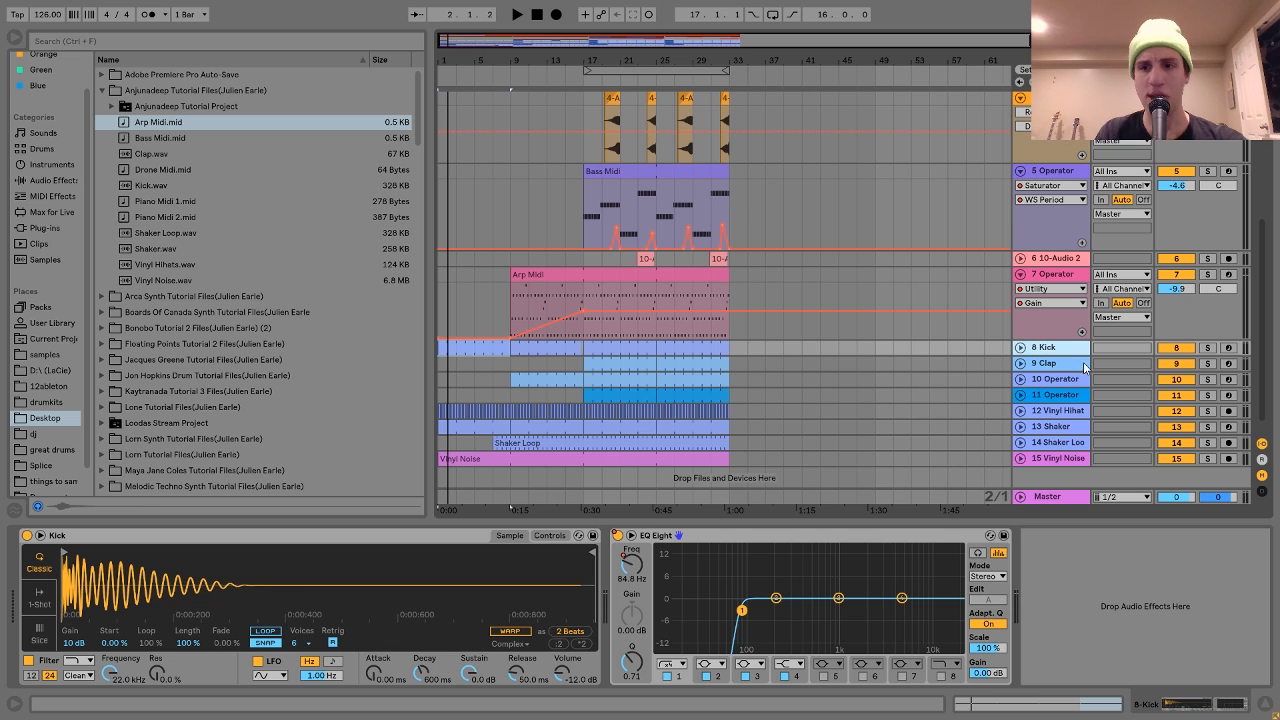
{"action": "left_click", "coordinate": [1207, 348]}
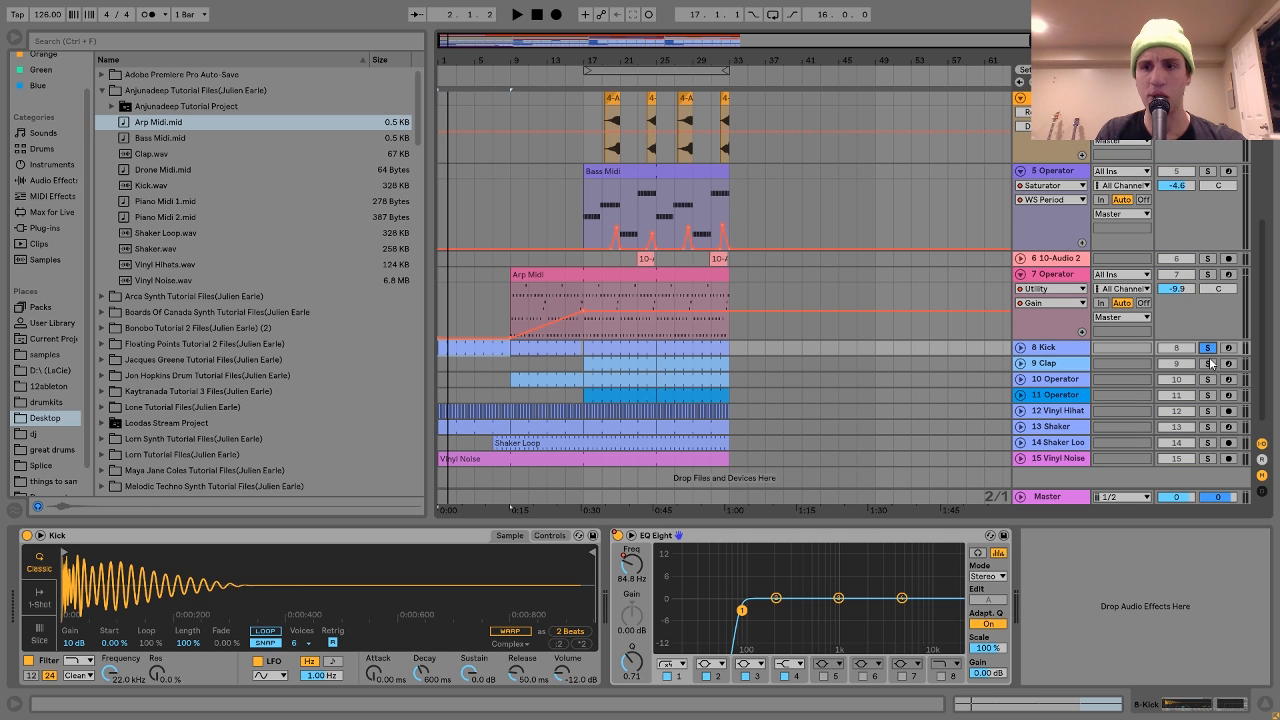
{"action": "left_click", "coordinate": [621, 350]}
{"action": "key", "text": "space"}
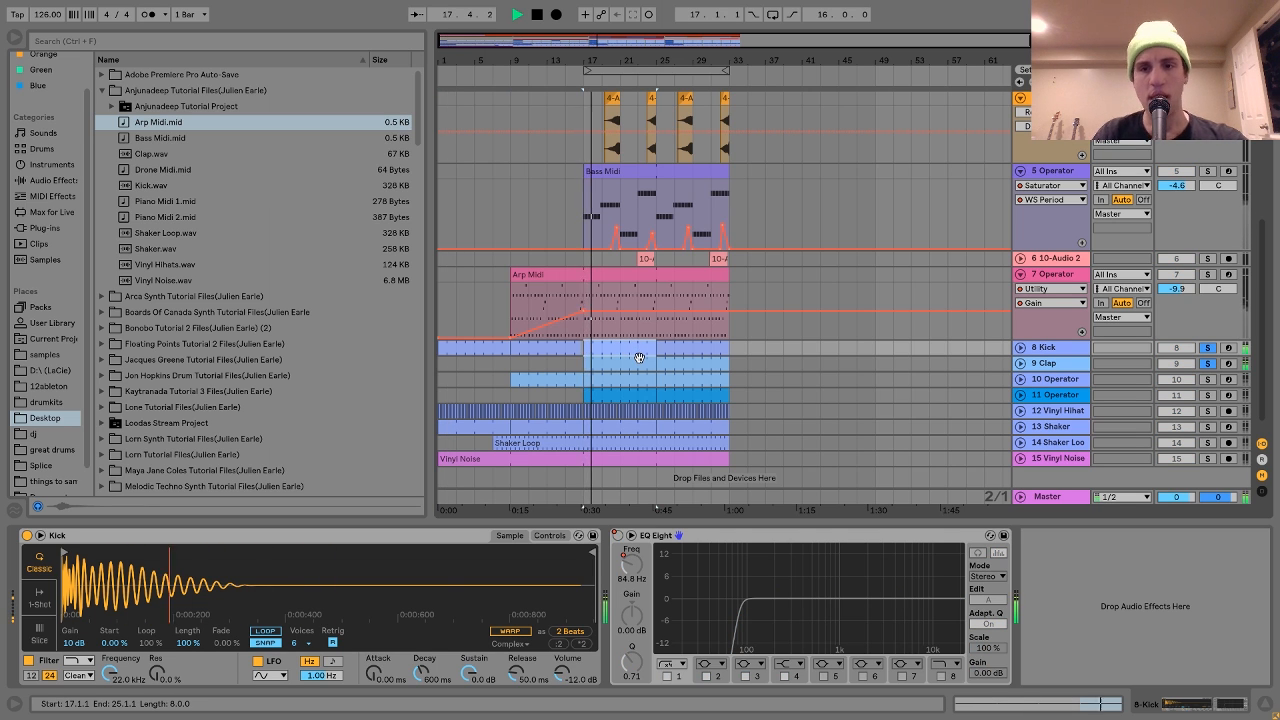
{"action": "key", "text": "space"}
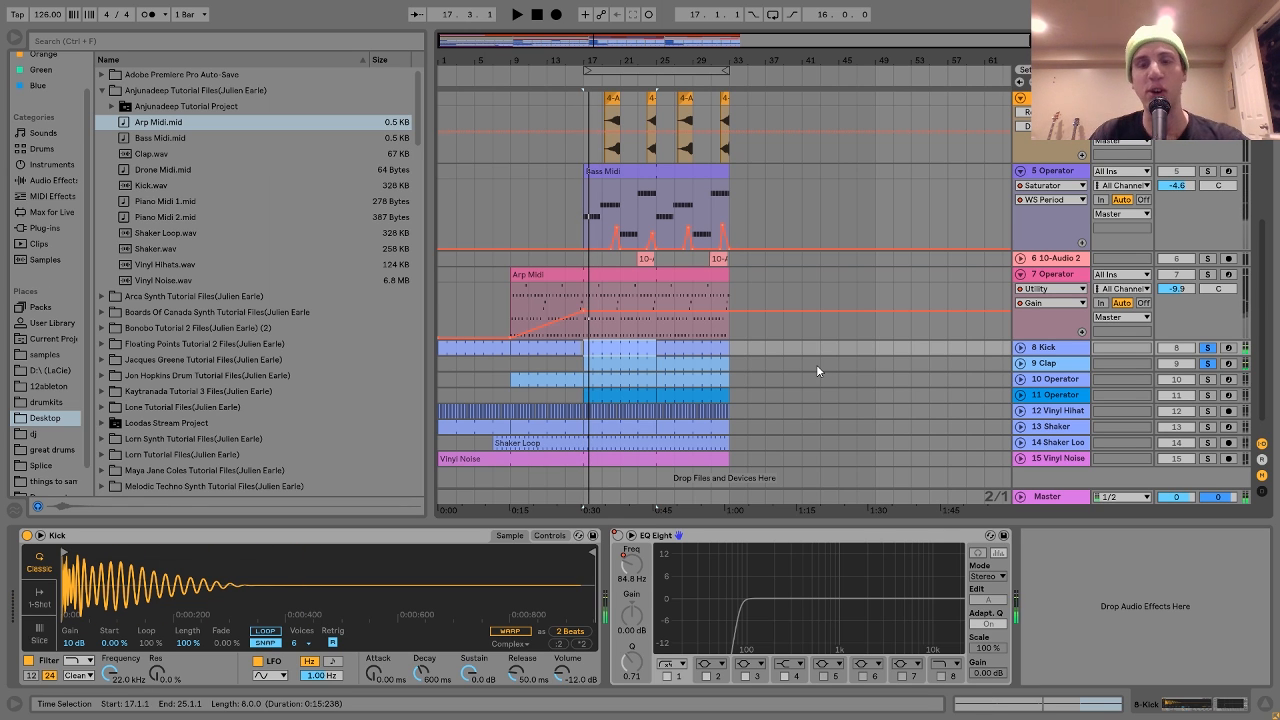
Show the sample settings of 9 Clap and unsolo 8 Kick so that only the clap is soloed.
{"action": "left_click", "coordinate": [1054, 364]}
{"action": "left_click", "coordinate": [1211, 349]}
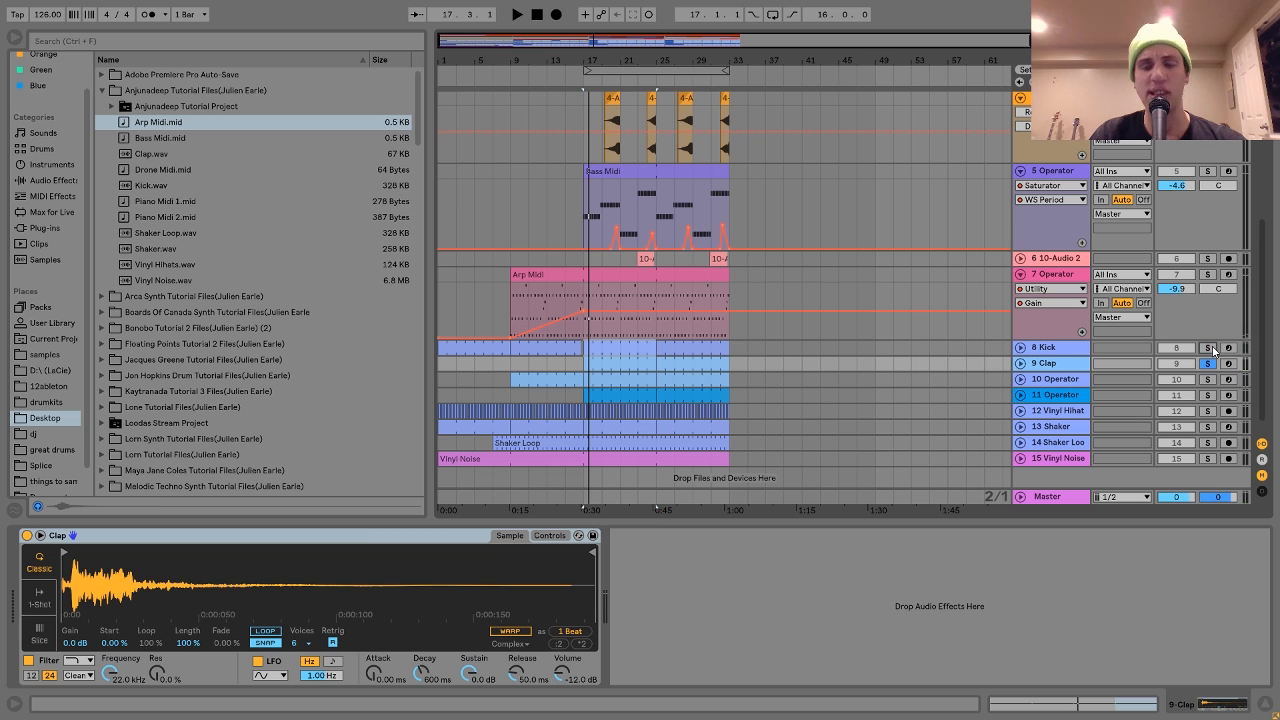
{"action": "left_click", "coordinate": [1064, 367]}
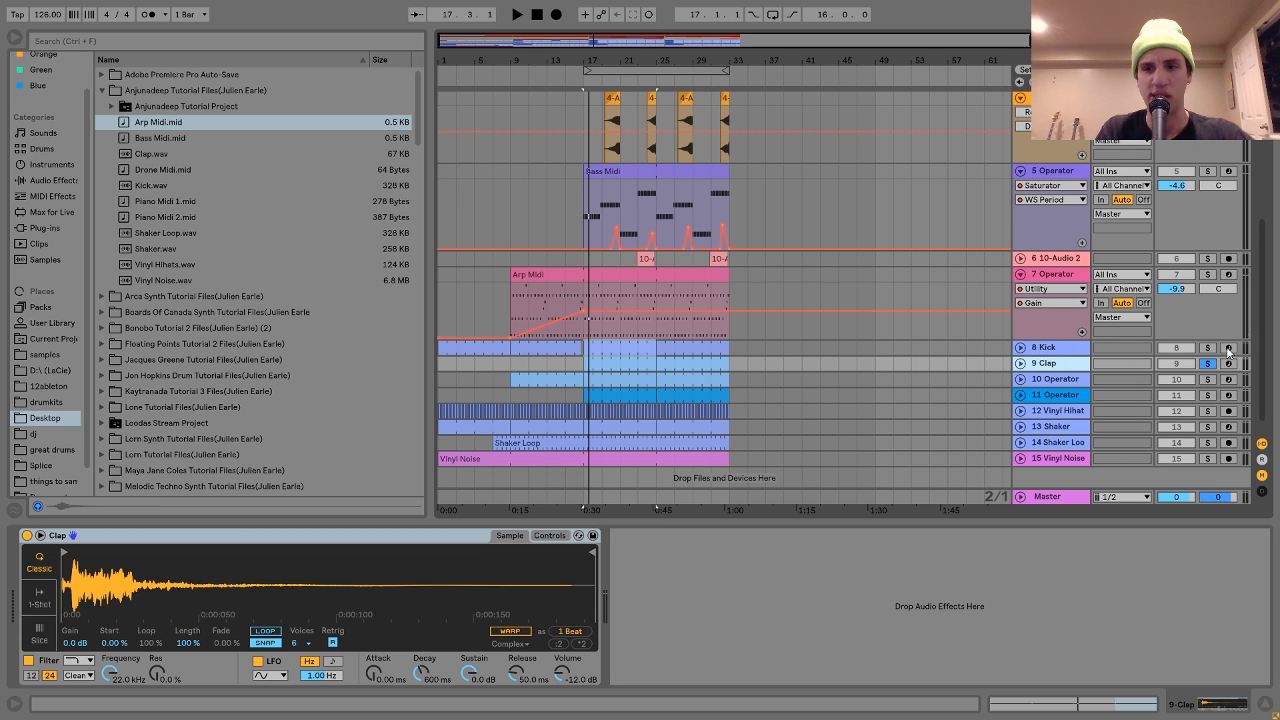
Unsolo 9 Clap, play the full mix briefly from bar 17, and solo the clap again.
{"action": "left_click", "coordinate": [1208, 364]}
{"action": "key", "text": "space"}
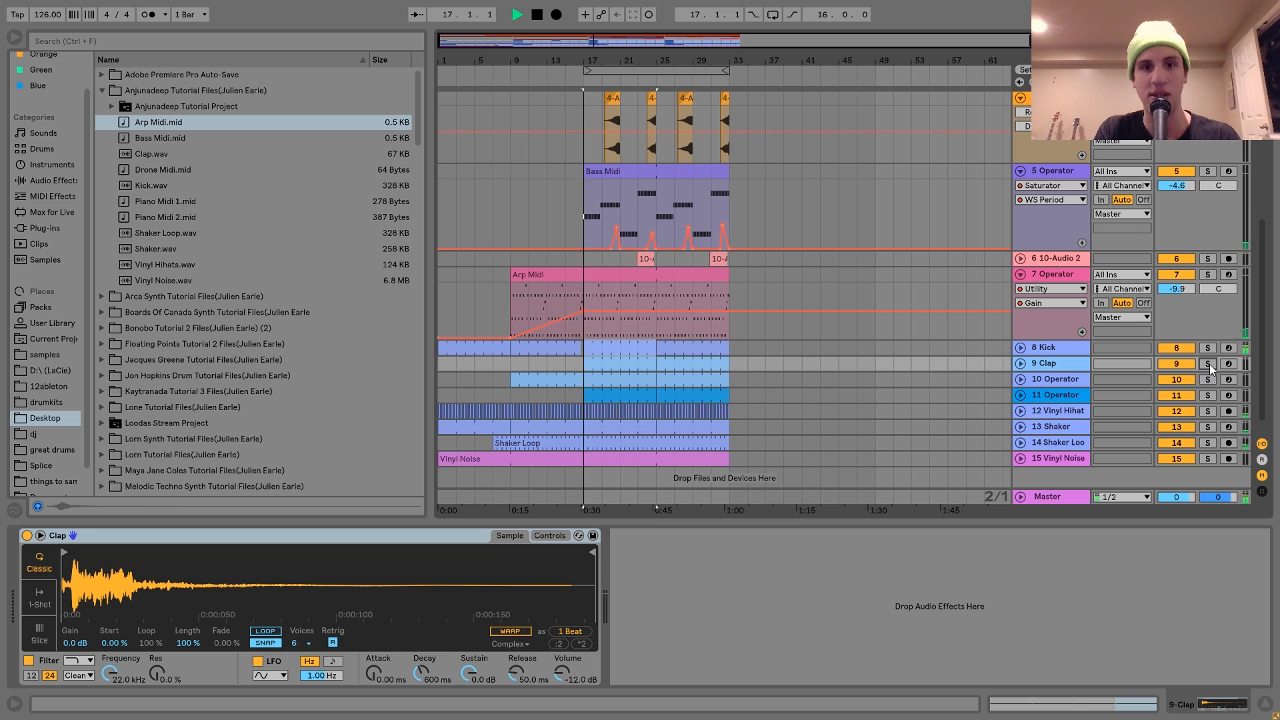
{"action": "key", "text": "space"}
{"action": "left_click", "coordinate": [1208, 364]}
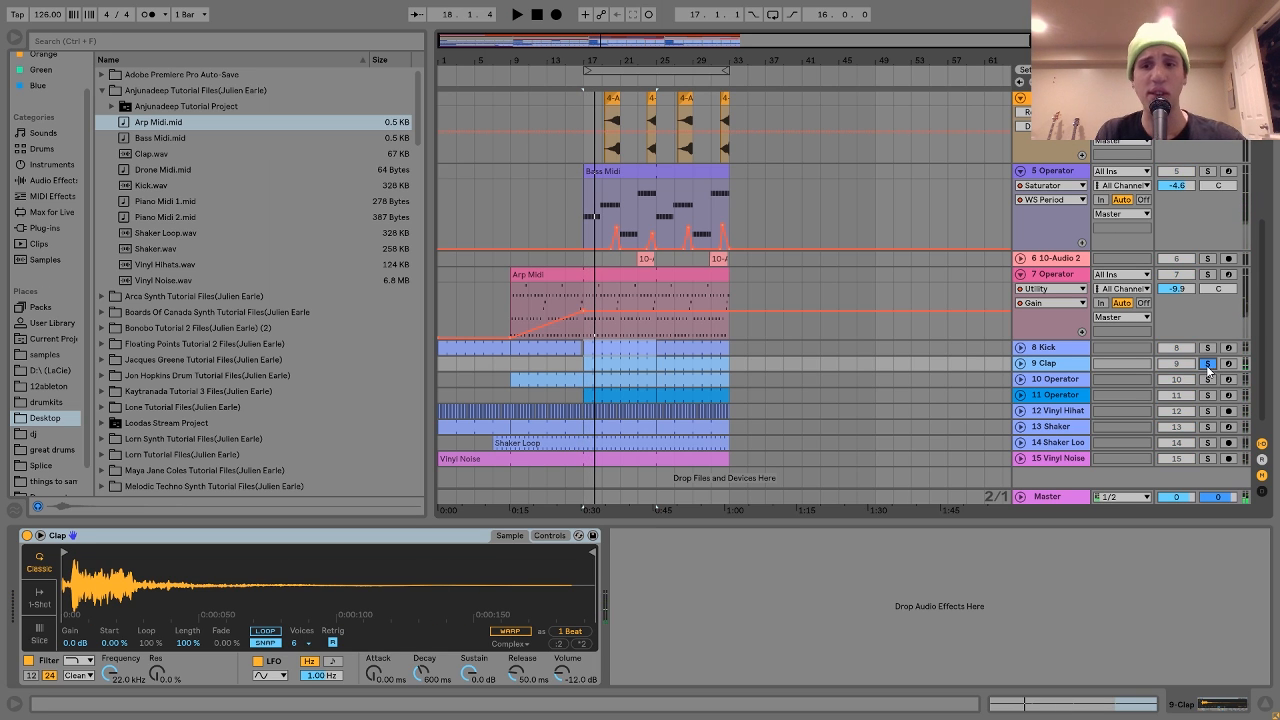
Unfold 9 Clap and 8 Kick and open the notes of the first clap clip at bar 17.
{"action": "left_click", "coordinate": [1020, 363]}
{"action": "left_click", "coordinate": [1020, 347]}
{"action": "left_click_drag", "start_coordinate": [592, 57], "coordinate": [590, 240]}
{"action": "double_click", "coordinate": [587, 412]}
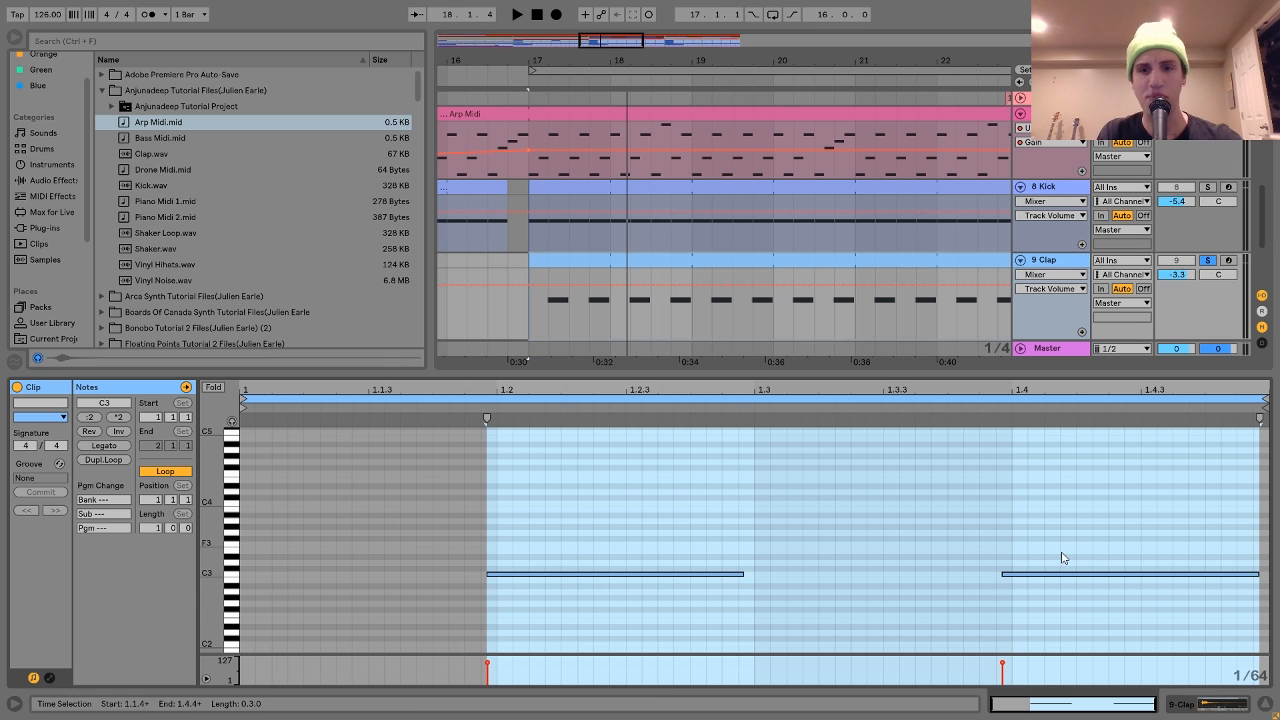
Solo 8 Kick alongside the clap, play both from bar 17, and return to the clap clip's notes.
{"action": "left_click", "coordinate": [1209, 187]}
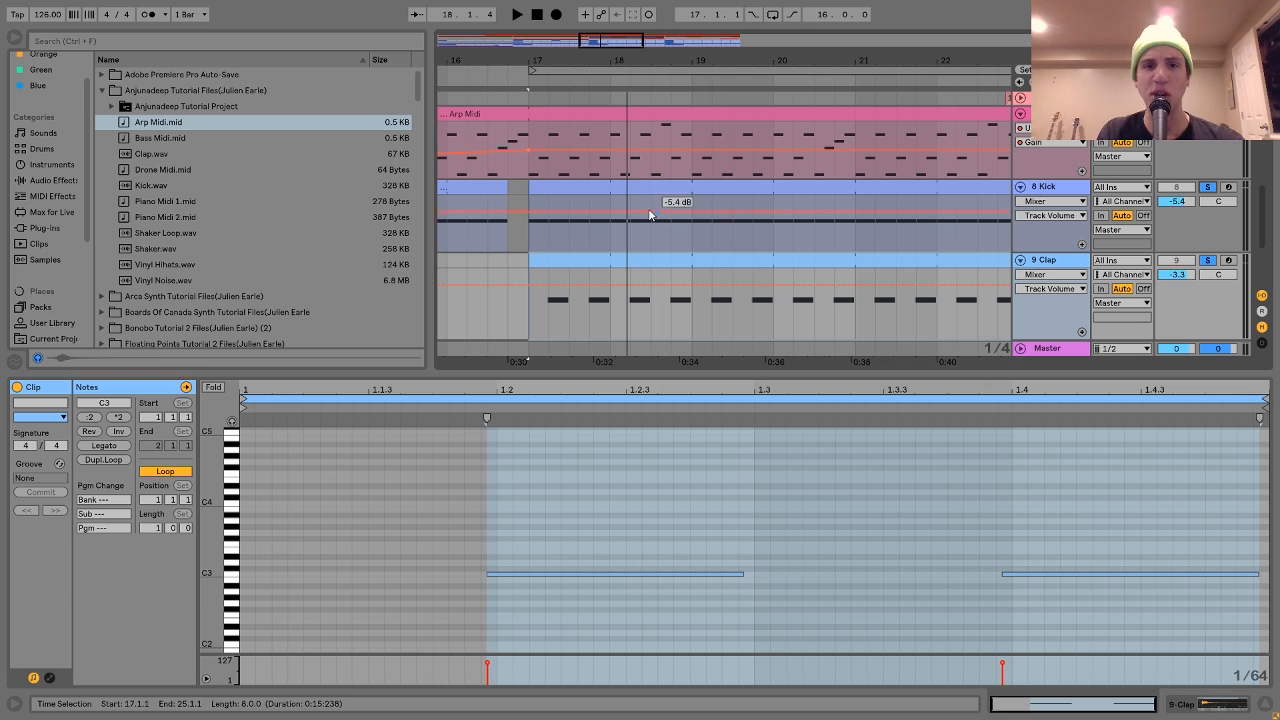
{"action": "left_click", "coordinate": [556, 185]}
{"action": "key", "text": "space"}
{"action": "left_click", "coordinate": [571, 259]}
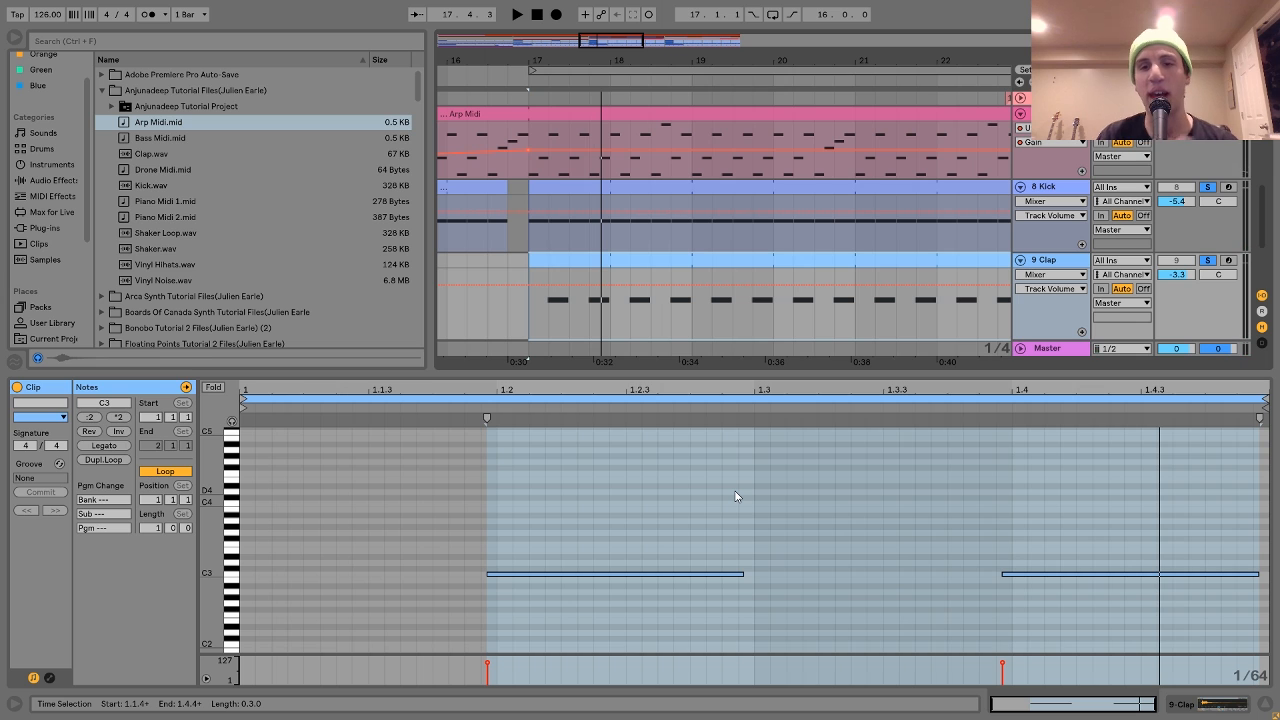
Try different timings for the two C3 clap notes near 1.2 and 1.4, listening to them against the kick.
{"action": "key", "text": "space"}
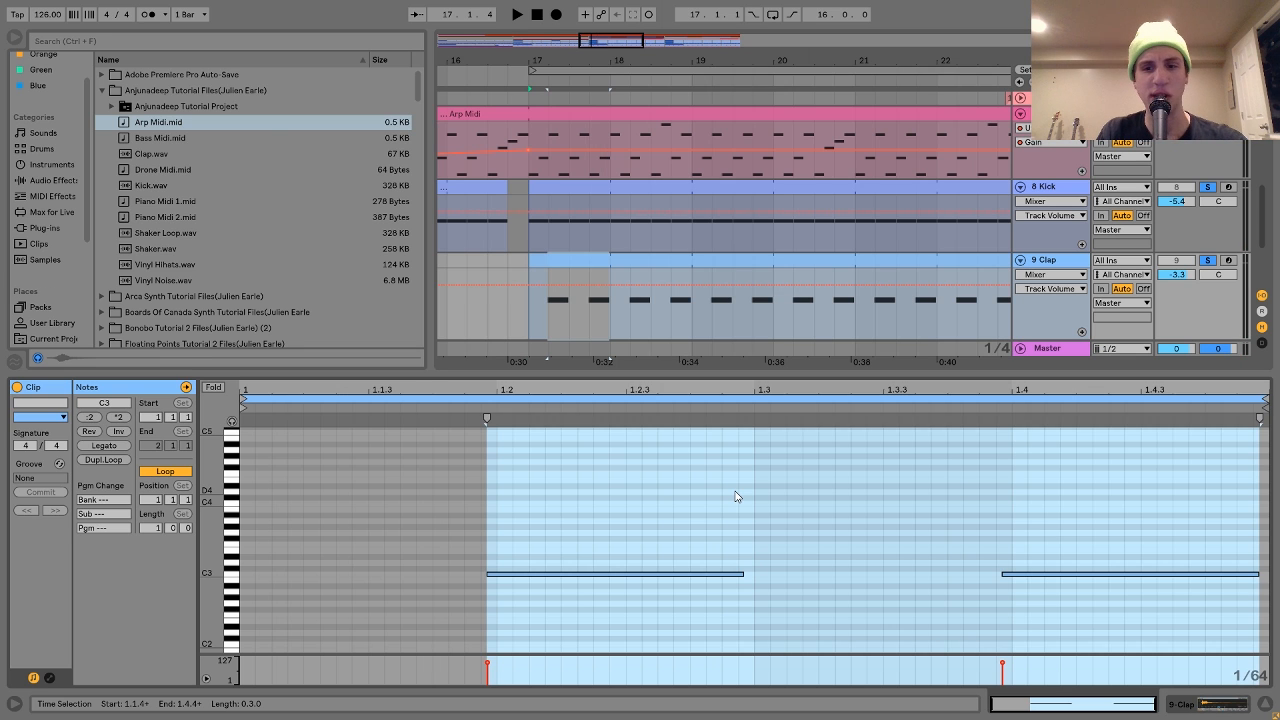
{"action": "key", "text": "Return"}
{"action": "key", "text": "Left"}
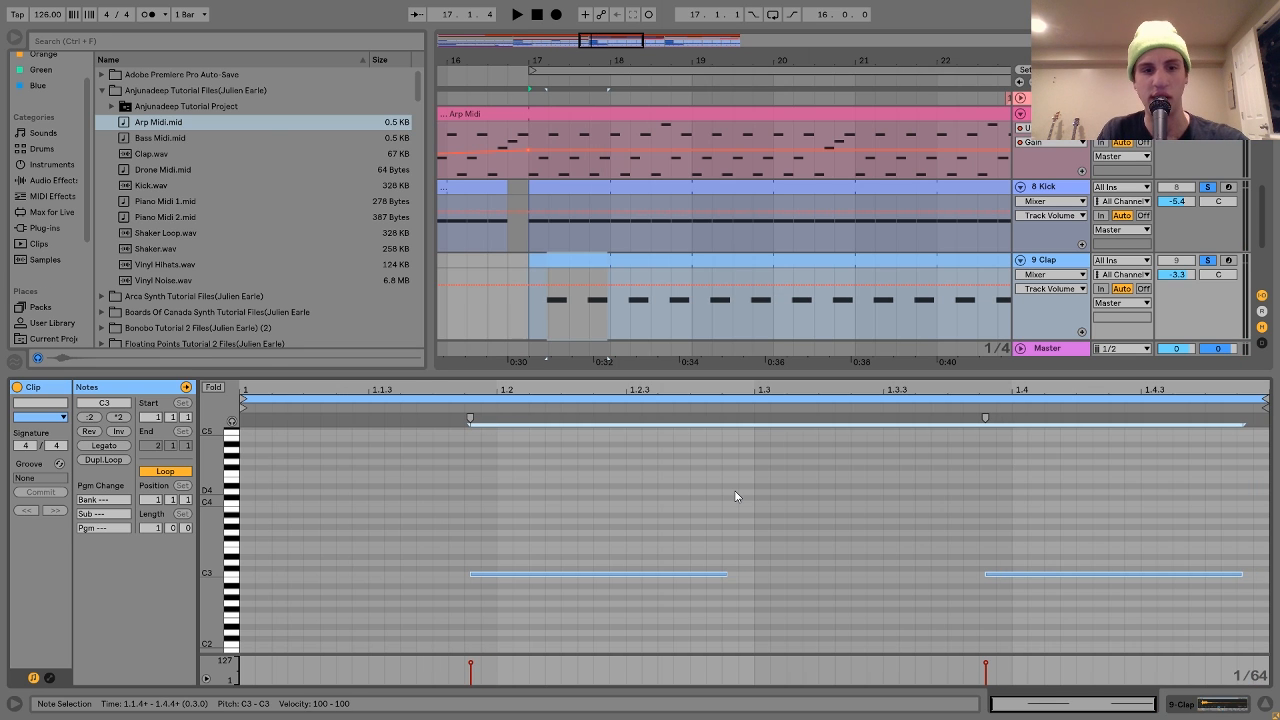
{"action": "key", "text": "space"}
{"action": "key", "text": "Right"}
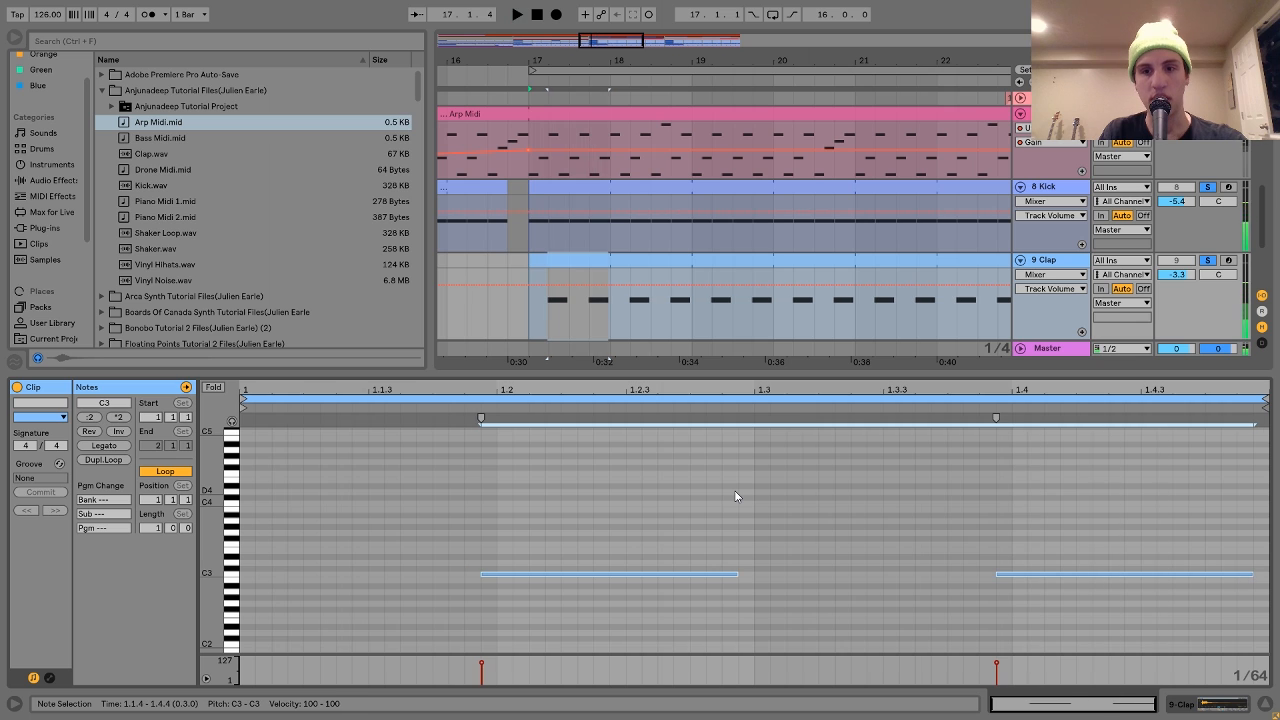
{"action": "key", "text": "alt+Right"}
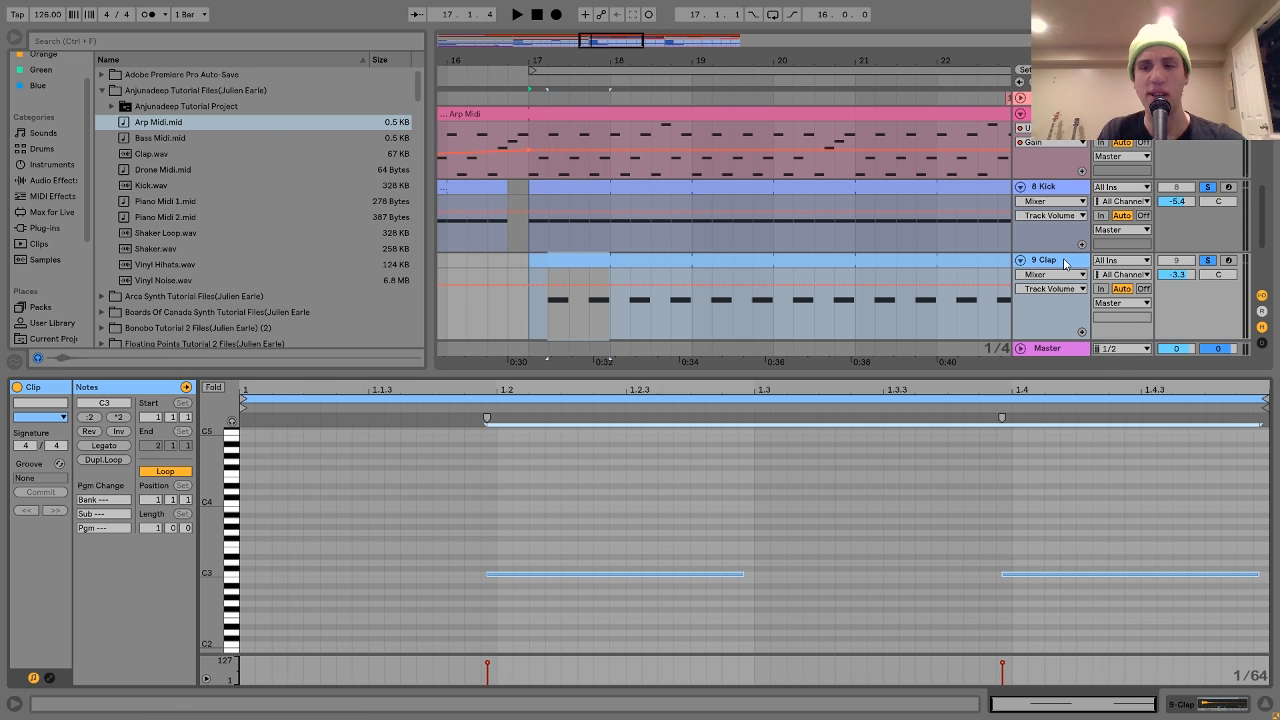
{"action": "left_click_drag", "start_coordinate": [548, 56], "coordinate": [567, 59]}
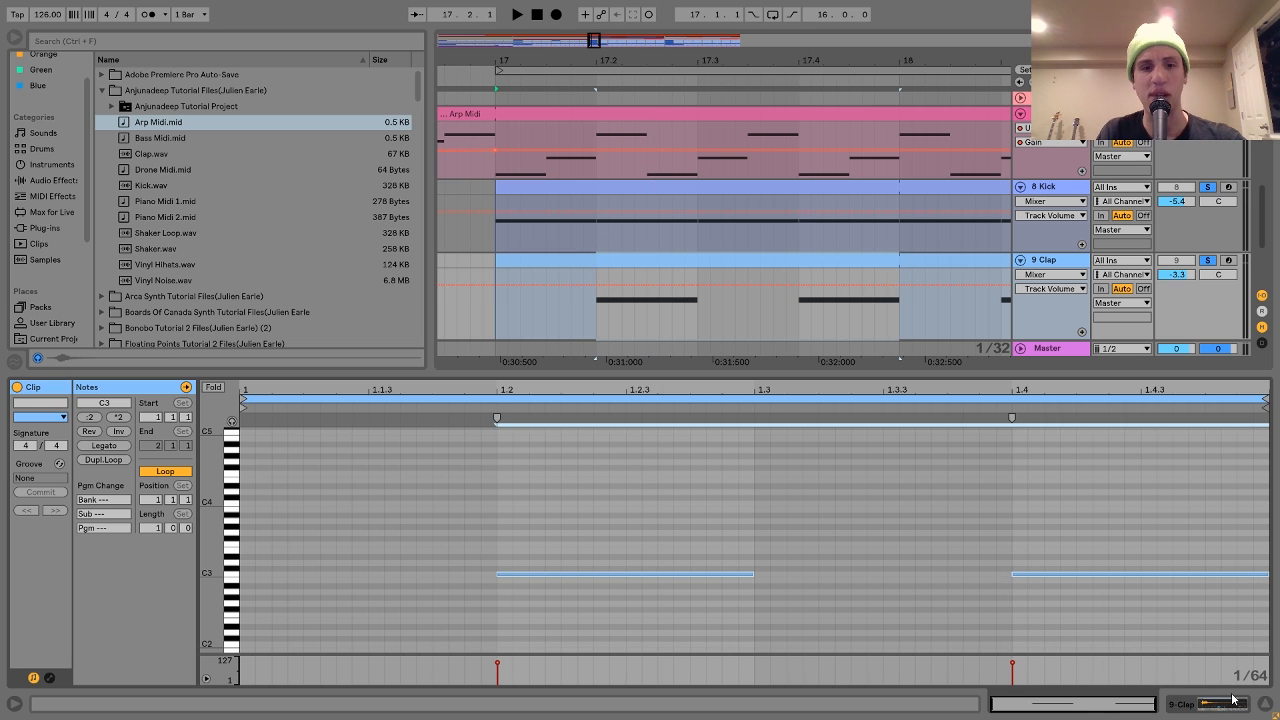
{"action": "key", "text": "space"}
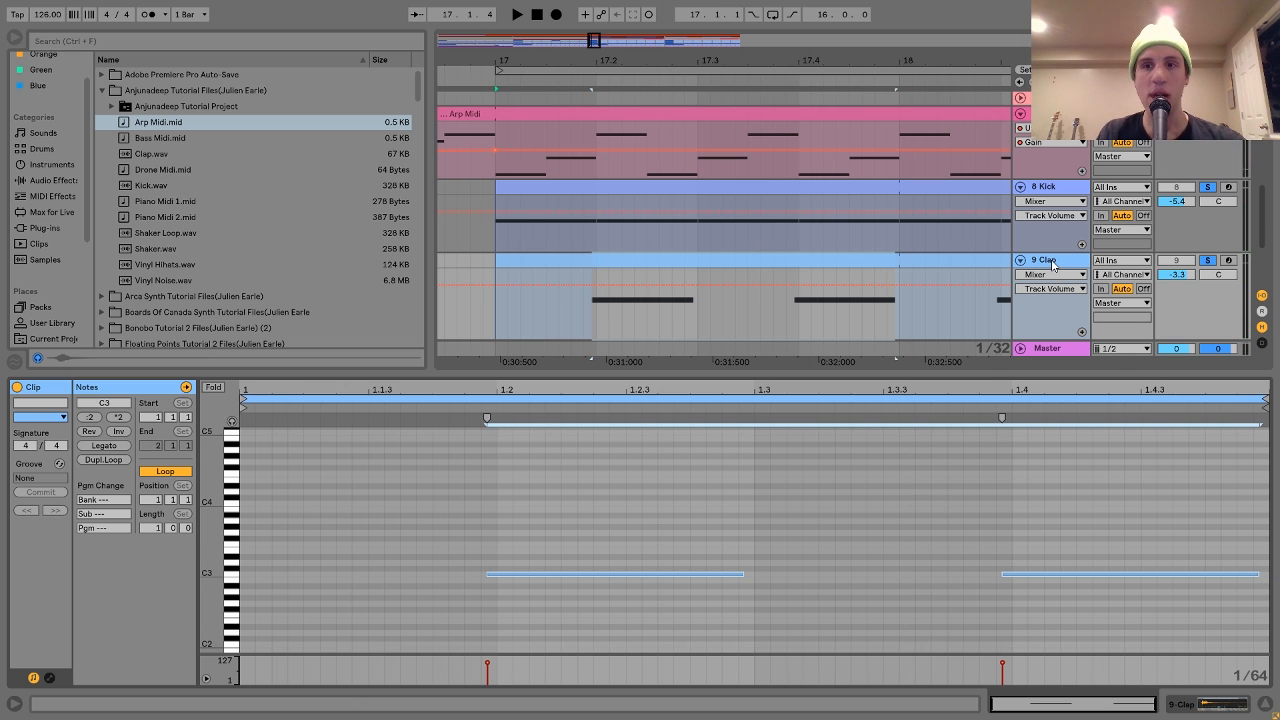
Show the 8 Kick devices, select its first clip at bar 1, and play the kick with its EQ Eight in view.
{"action": "left_click", "coordinate": [1050, 188]}
{"action": "left_click_drag", "start_coordinate": [788, 63], "coordinate": [636, 61]}
{"action": "left_click", "coordinate": [513, 186]}
{"action": "key", "text": "space"}
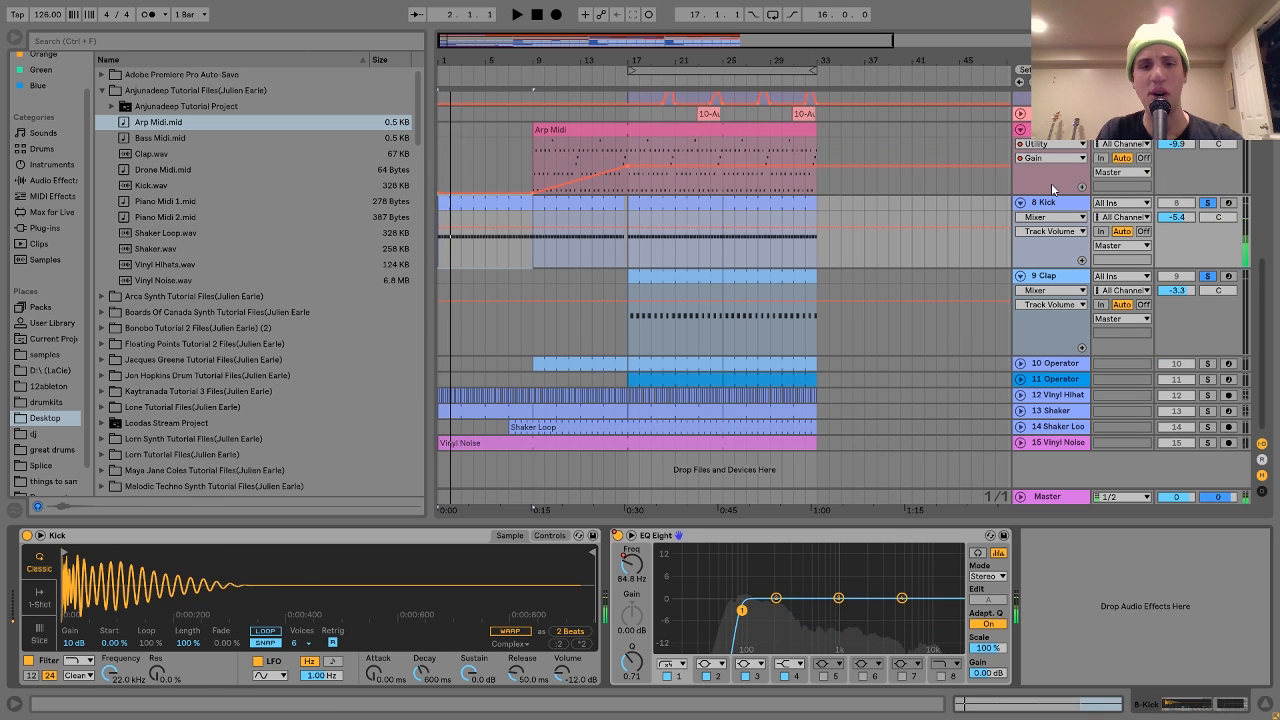
Show the EQ Eight Device On automation on 8 Kick and play the kick from bar 1.
{"action": "right_click", "coordinate": [617, 535]}
{"action": "left_click", "coordinate": [660, 543]}
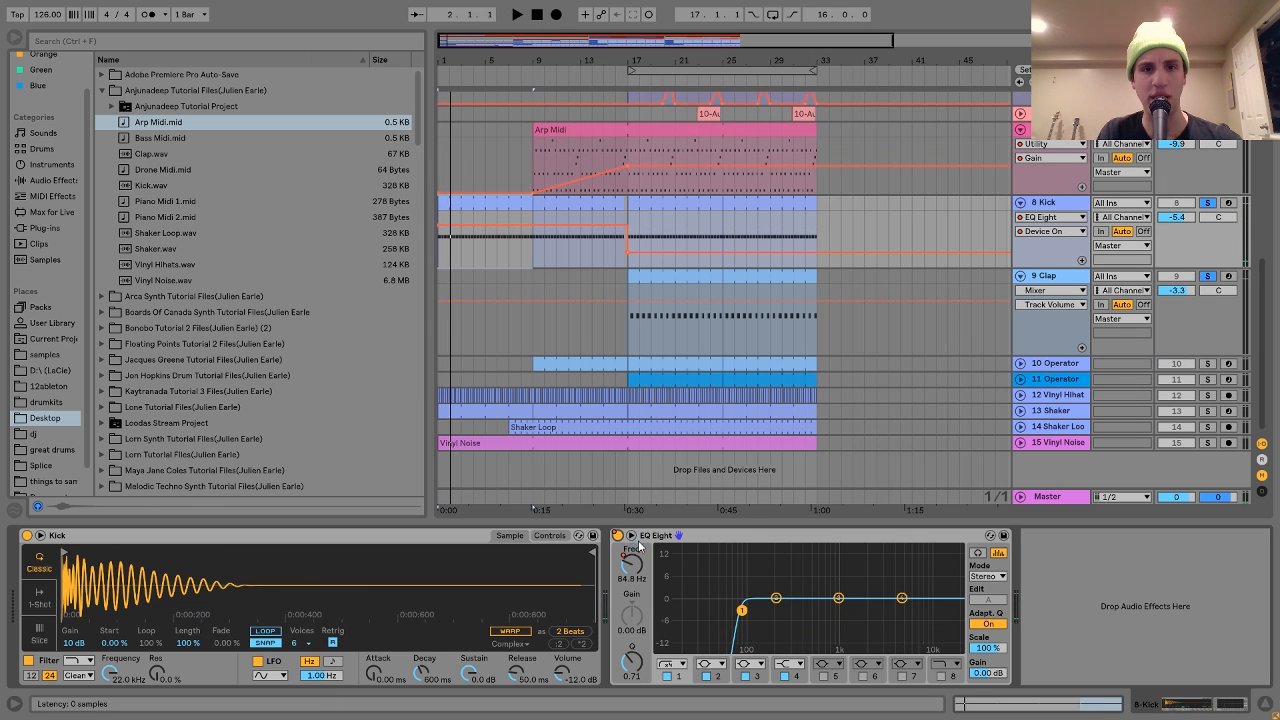
{"action": "key", "text": "space"}
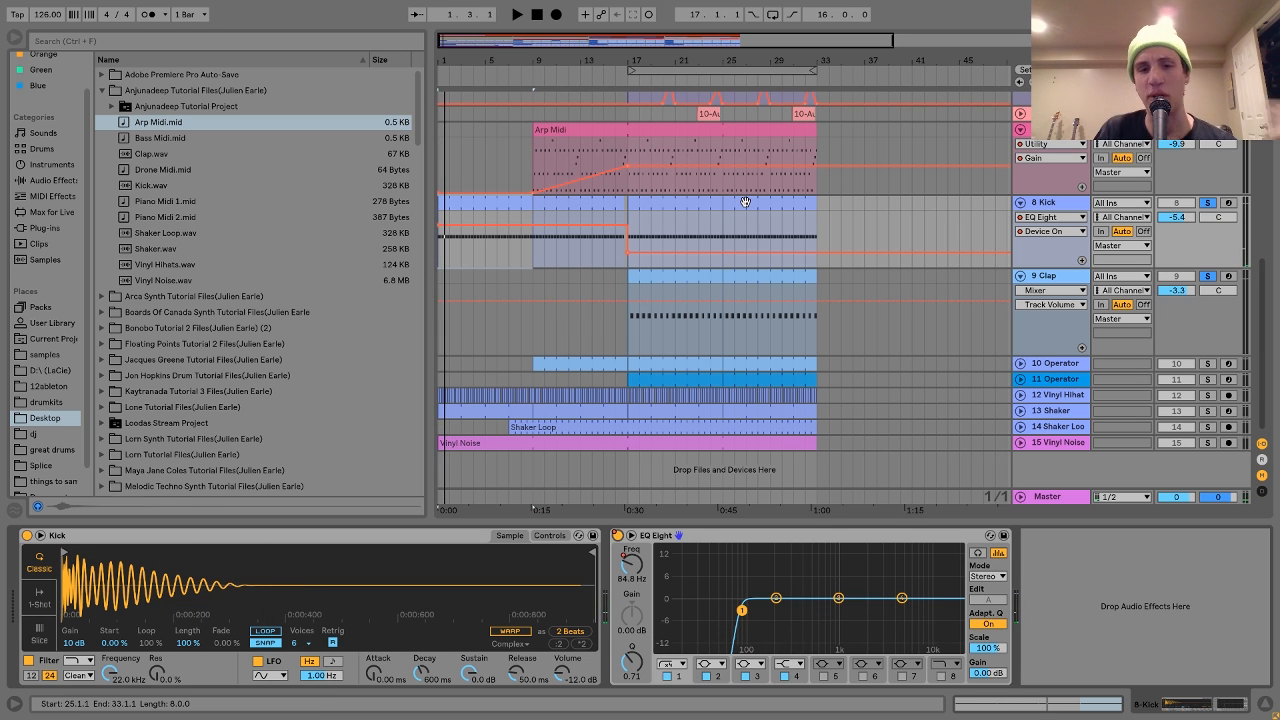
Show the kick's EQ Eight band 1 frequency automation, examine its curve before bar 17, clear the solos, and play from bar 14.
{"action": "left_click", "coordinate": [632, 566]}
{"action": "left_click_drag", "start_coordinate": [592, 250], "coordinate": [606, 242]}
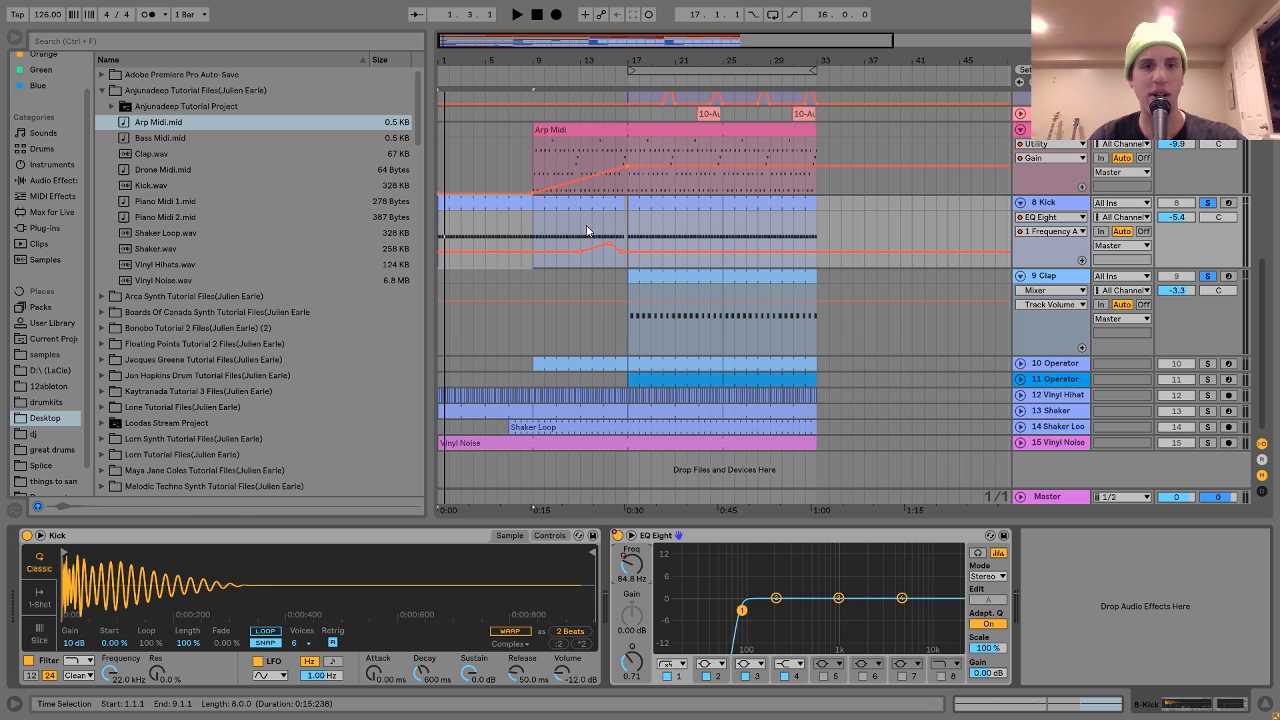
{"action": "left_click", "coordinate": [1208, 203]}
{"action": "key", "text": "space"}
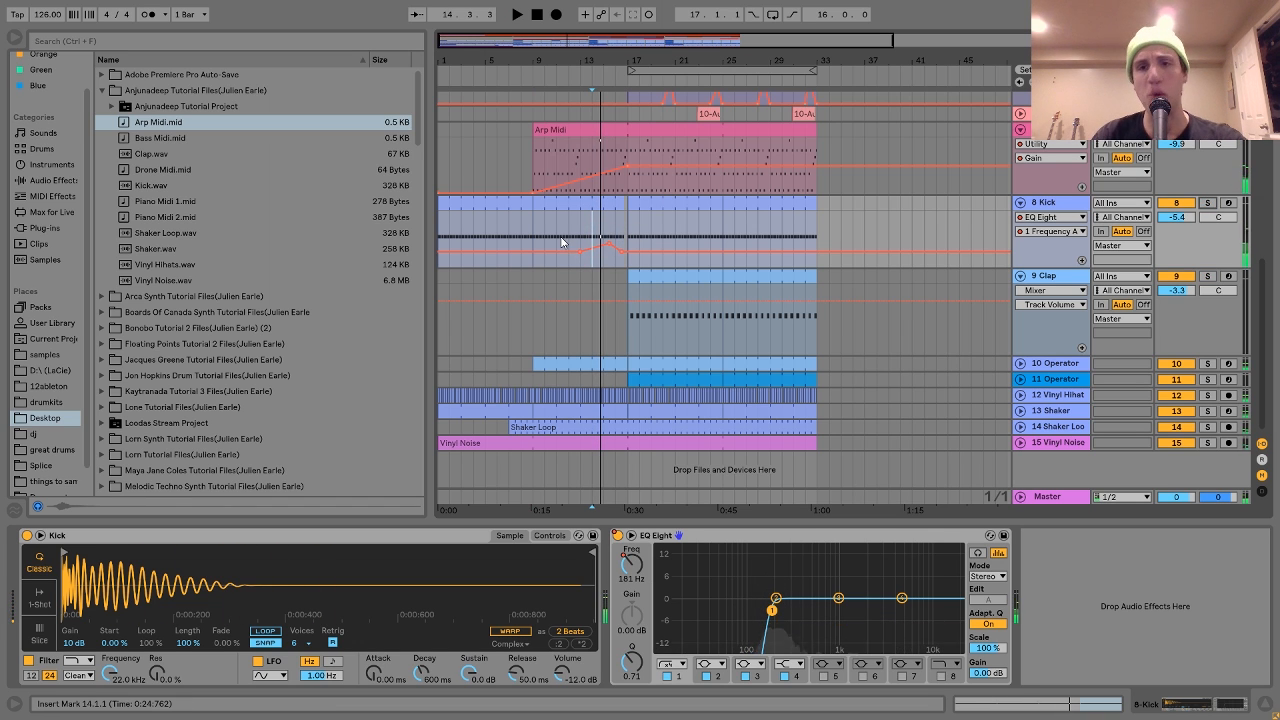
Solo tracks 10 Operator, 11 Operator, 12 Vinyl Hihat and 13 Shaker, and play them together from bar 17.
{"action": "left_click", "coordinate": [681, 275]}
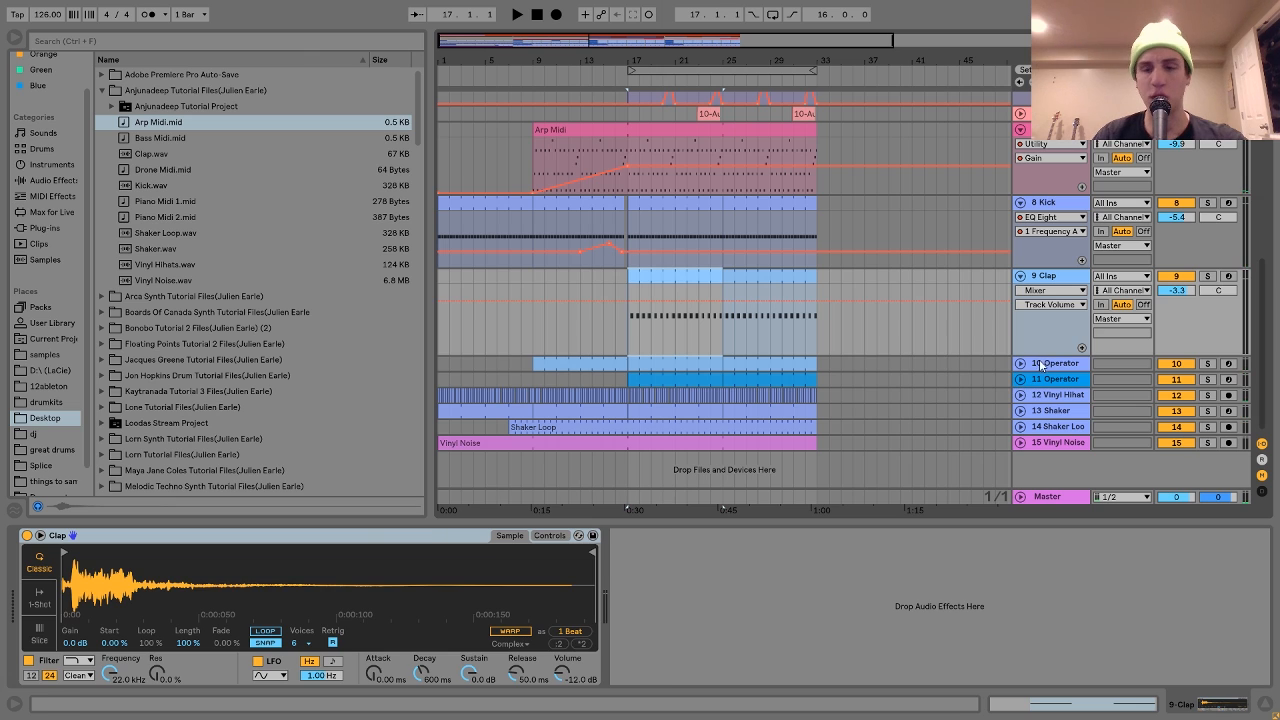
{"action": "left_click", "coordinate": [1041, 364]}
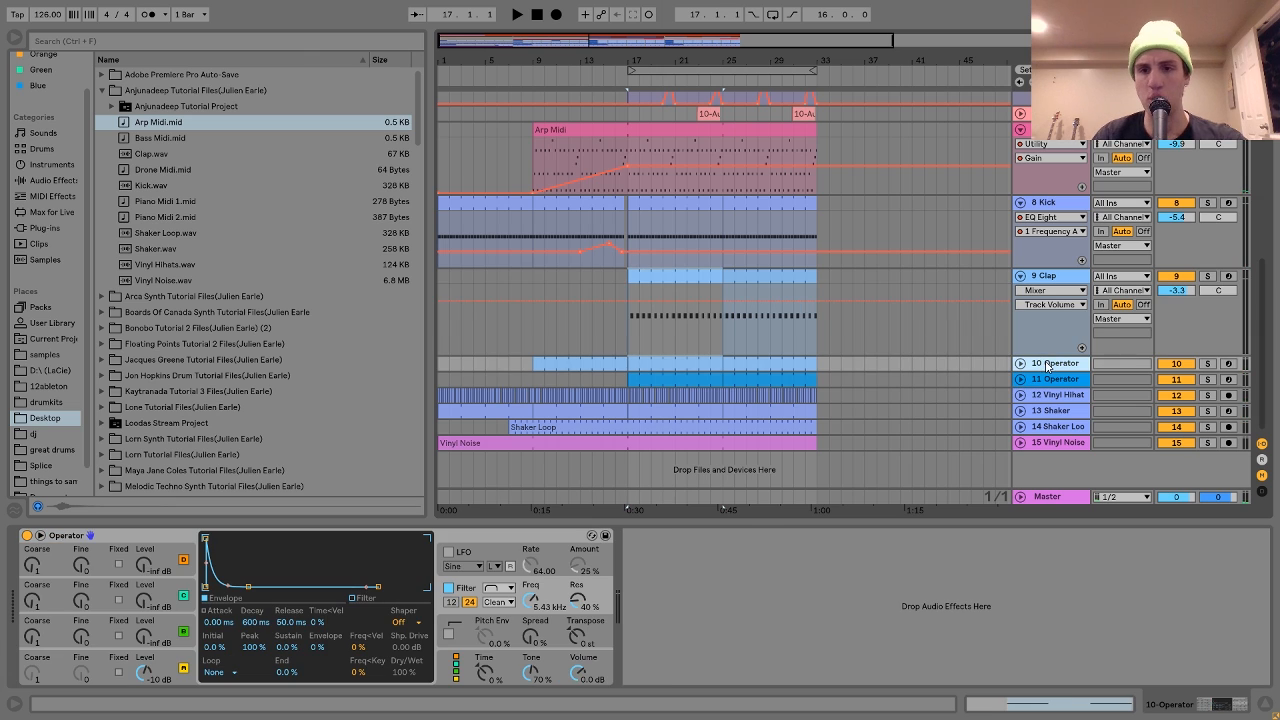
{"action": "left_click", "coordinate": [1207, 363]}
{"action": "left_click", "coordinate": [1207, 379], "text": "ctrl"}
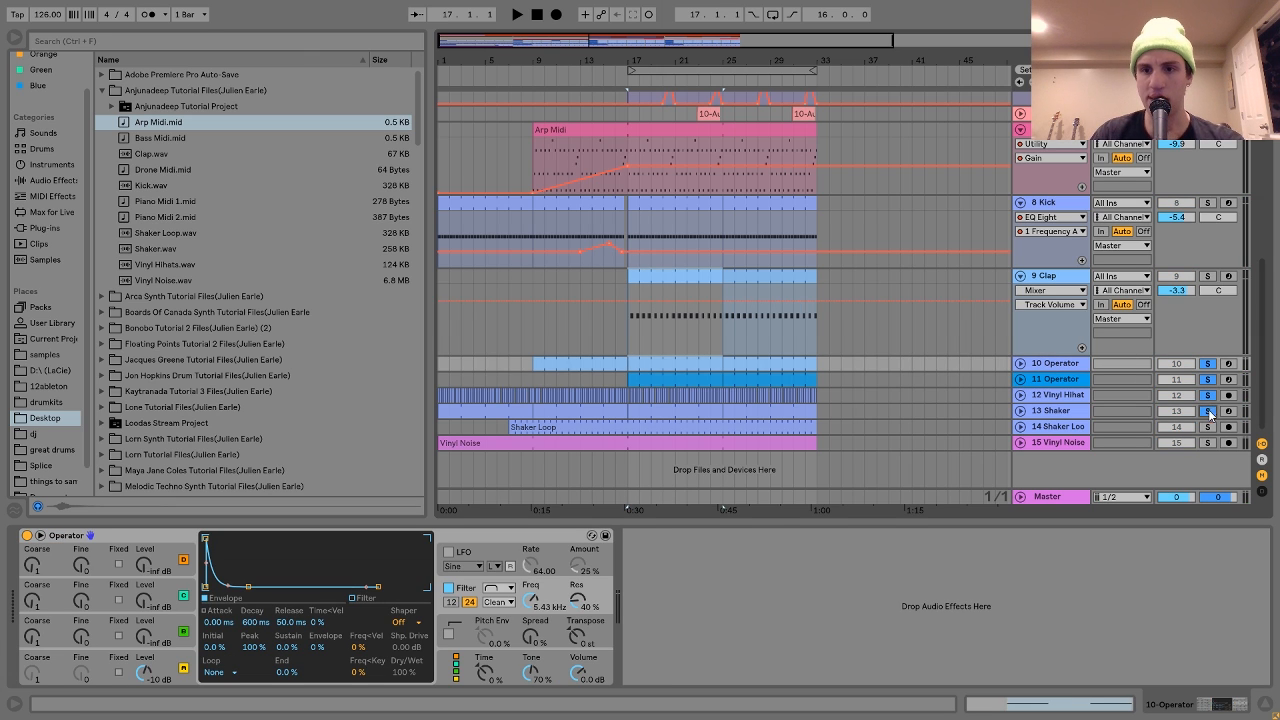
{"action": "left_click", "coordinate": [646, 413]}
{"action": "key", "text": "space"}
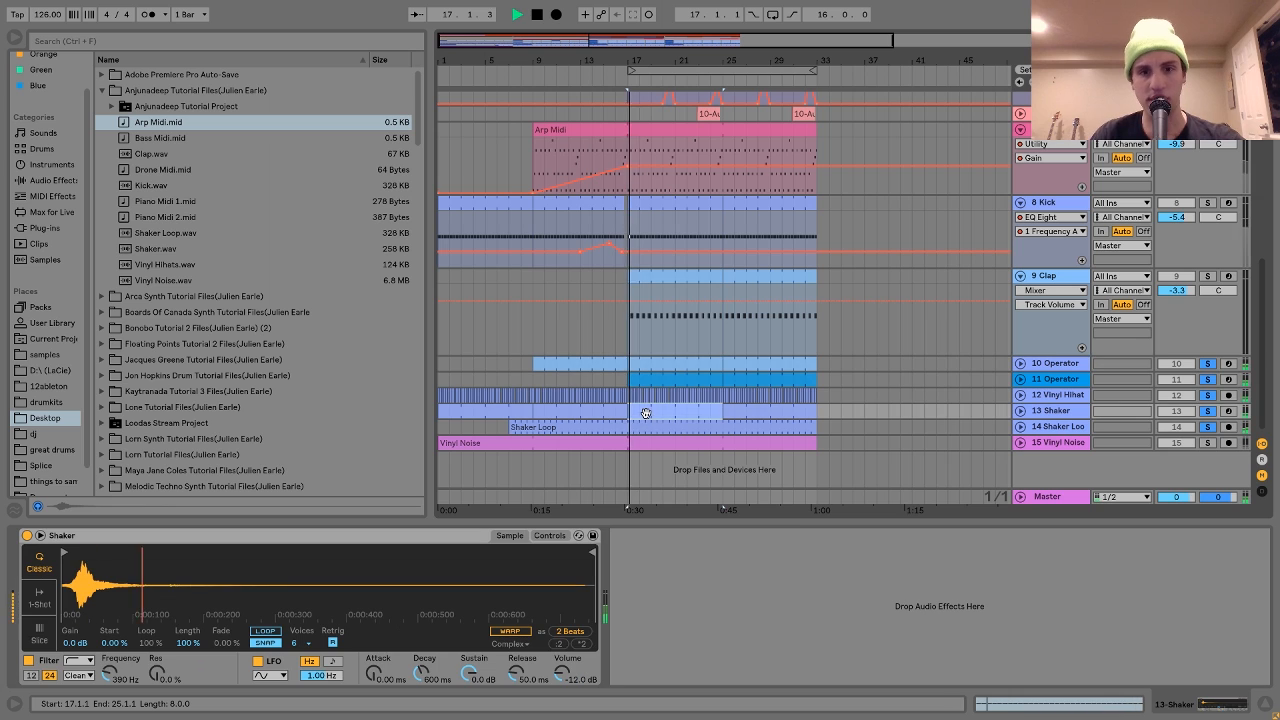
{"action": "key", "text": "space"}
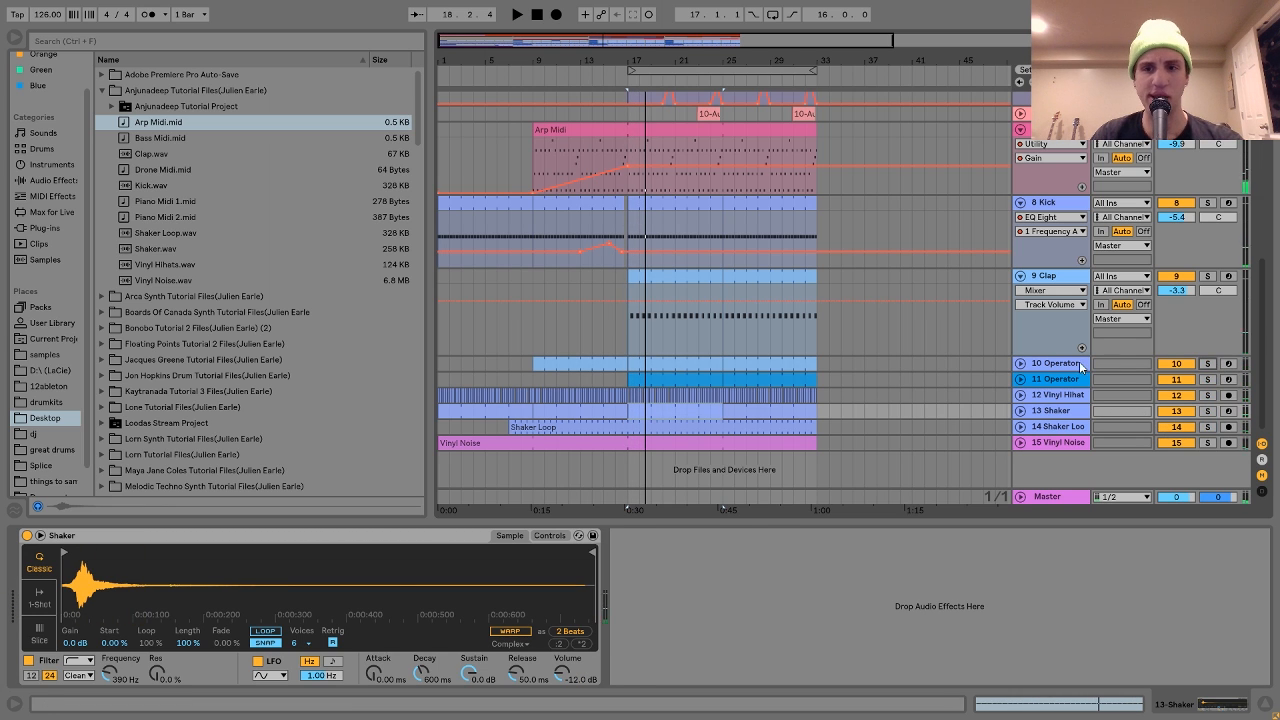
Solo only 10 Operator and 11 Operator, and play both from the 11 Operator clip at bar 17.
{"action": "left_click", "coordinate": [1058, 364]}
{"action": "left_click", "coordinate": [1209, 365]}
{"action": "left_click", "coordinate": [1209, 380]}
{"action": "left_click", "coordinate": [684, 379]}
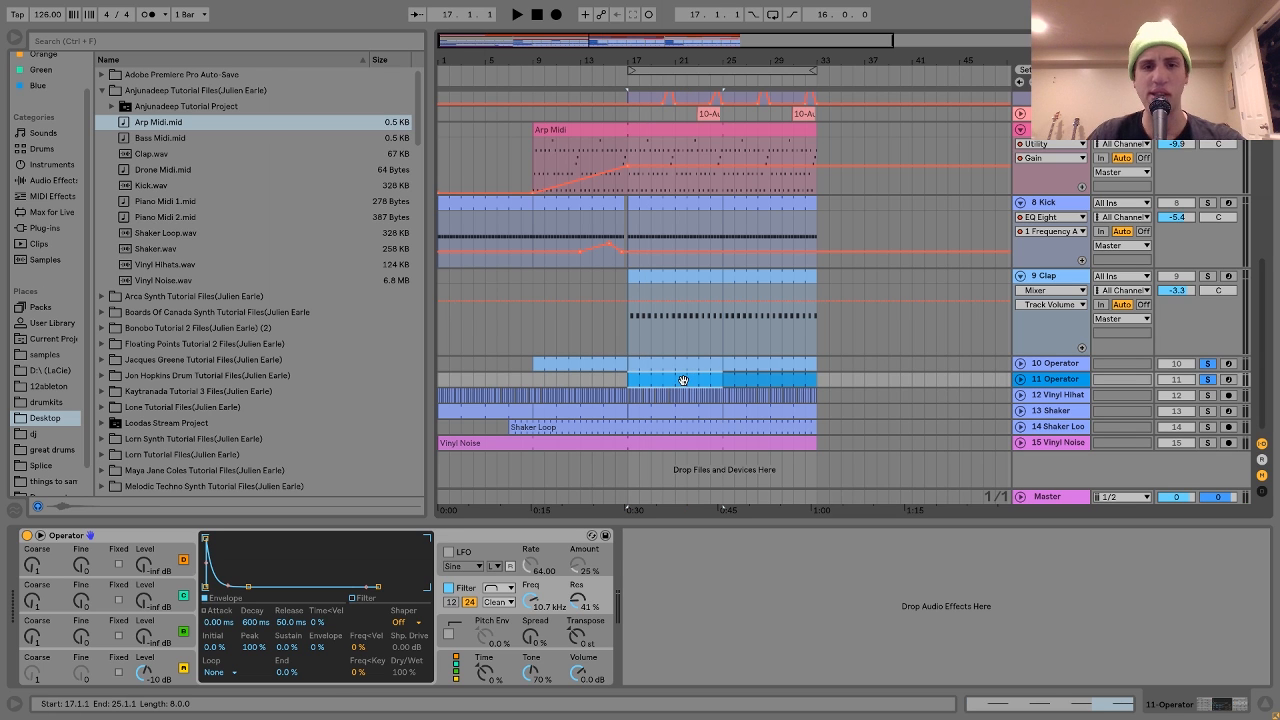
{"action": "key", "text": "space"}
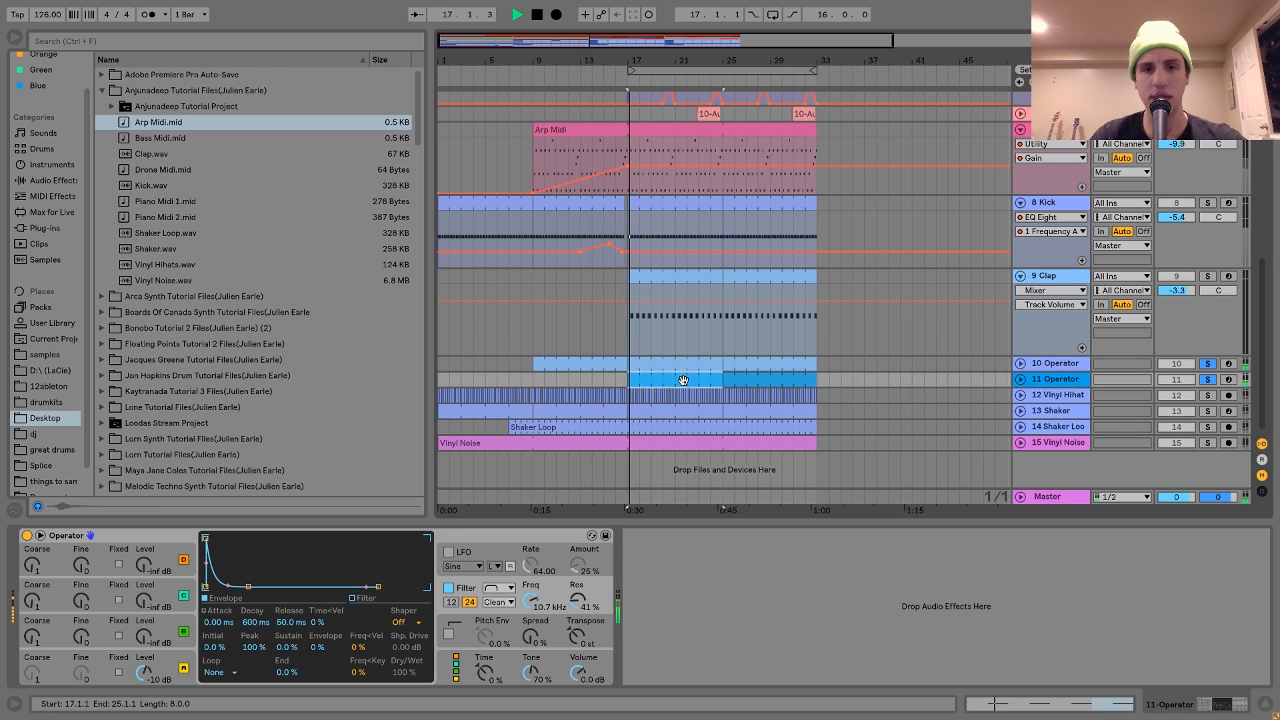
Solo 10 Operator alone, show its oscillator A envelope and noise wave settings, and play it from bar 17.
{"action": "left_click", "coordinate": [1207, 363]}
{"action": "left_click", "coordinate": [1057, 364]}
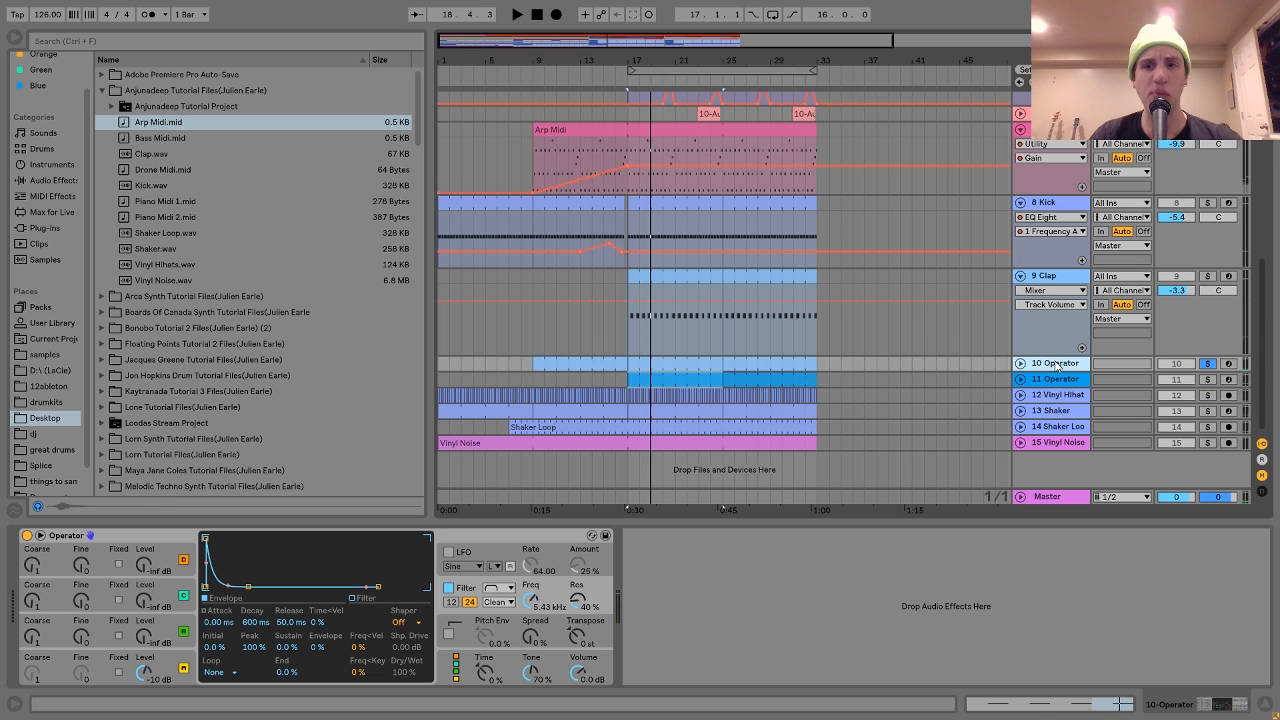
{"action": "left_click", "coordinate": [183, 664]}
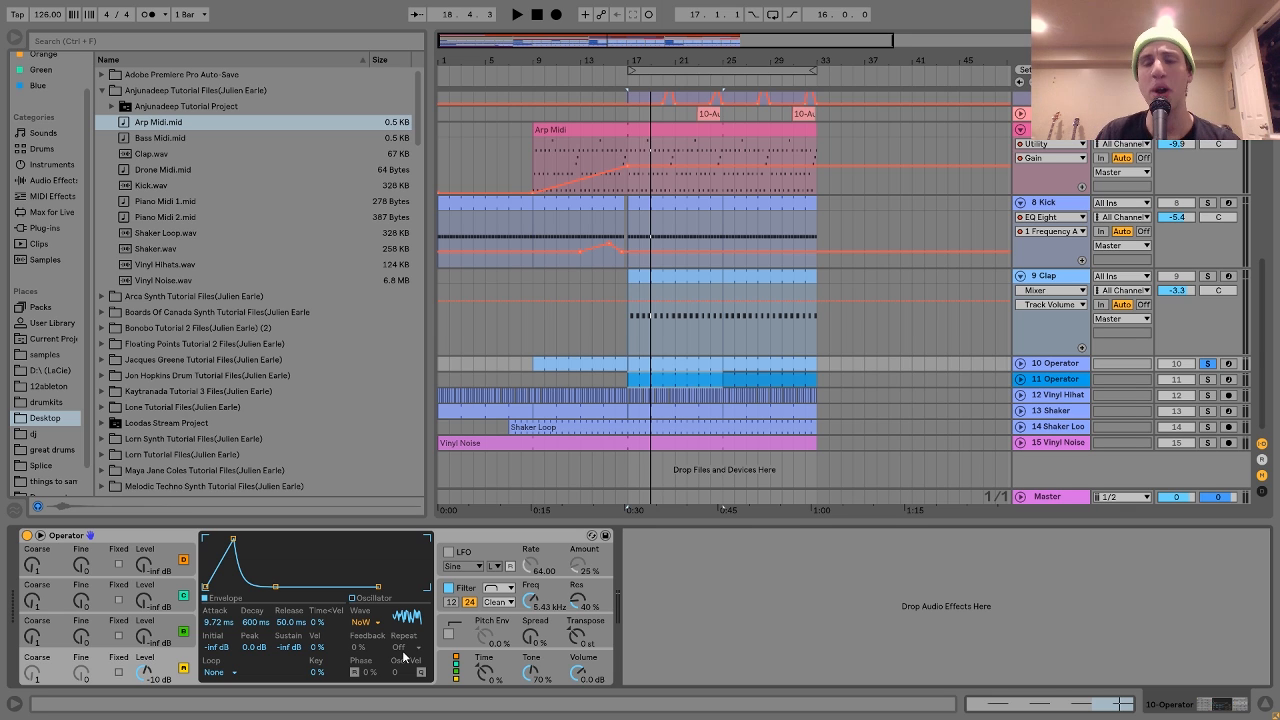
{"action": "key", "text": "space"}
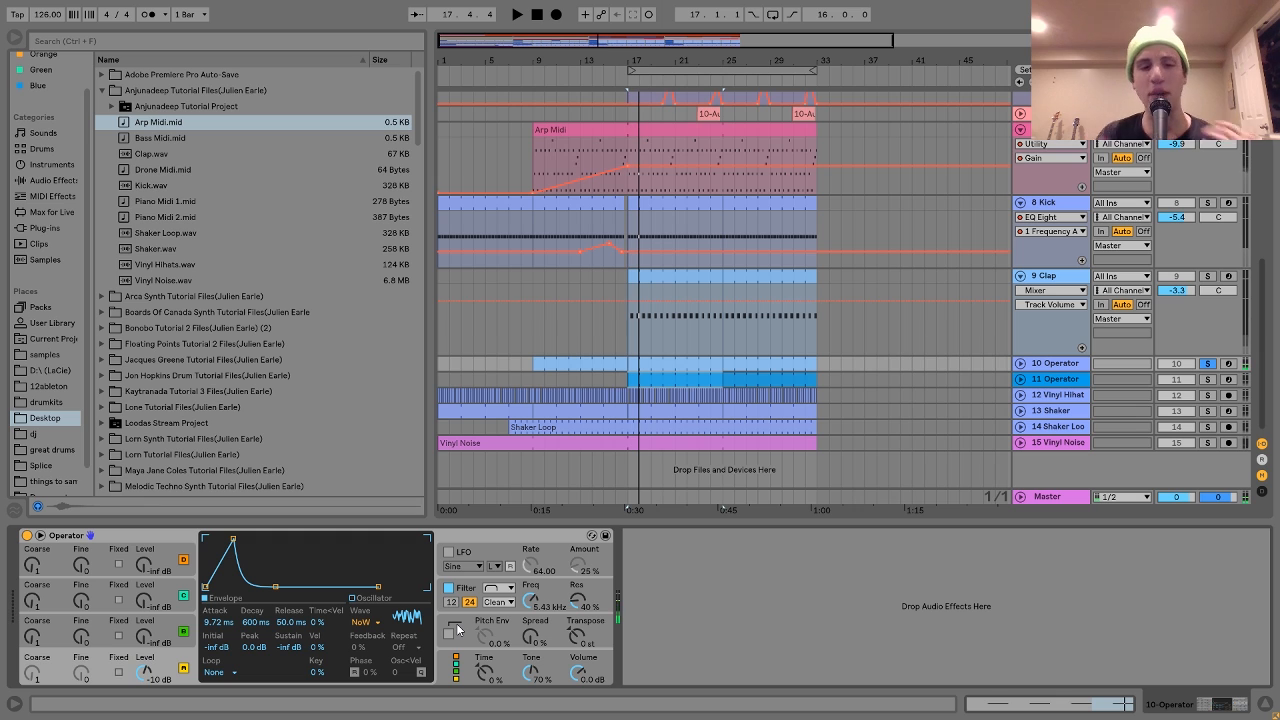
Listen to 11 Operator alone, add 10 Operator back to the solo, and examine 11 Operator's oscillator A and filter settings.
{"action": "left_click", "coordinate": [1207, 379]}
{"action": "left_click", "coordinate": [1072, 381]}
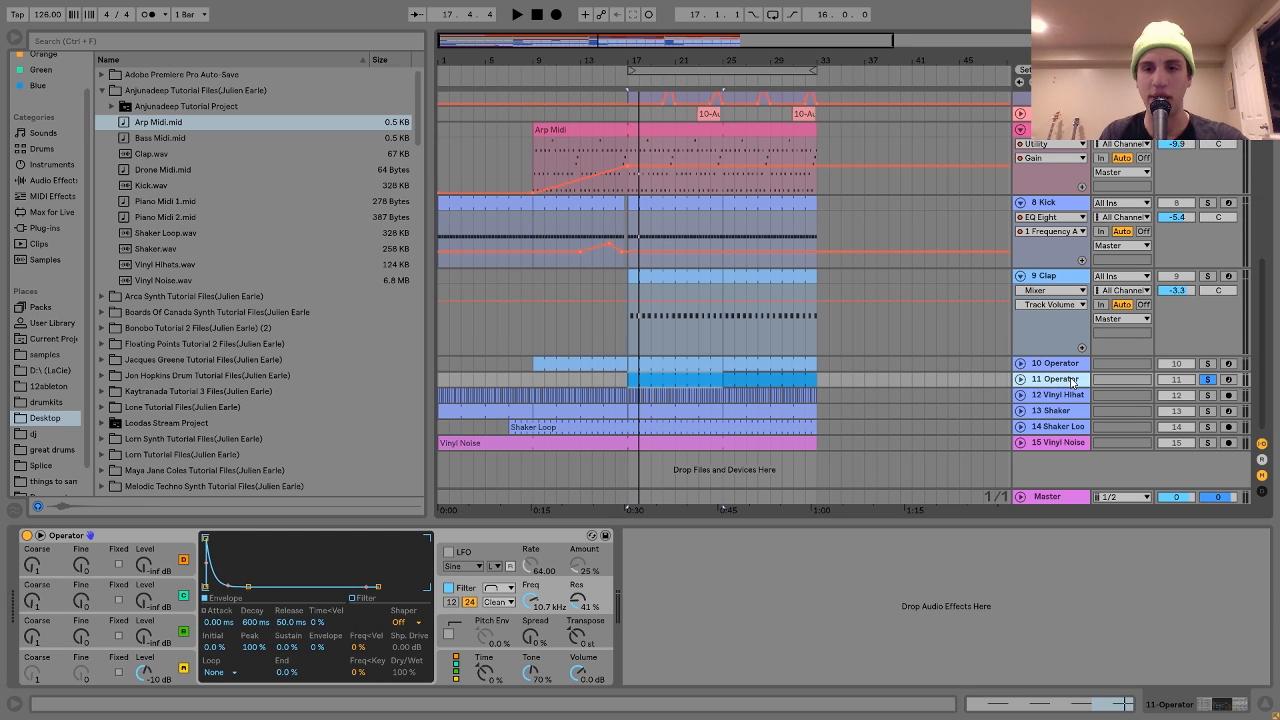
{"action": "left_click", "coordinate": [1207, 364], "text": "ctrl"}
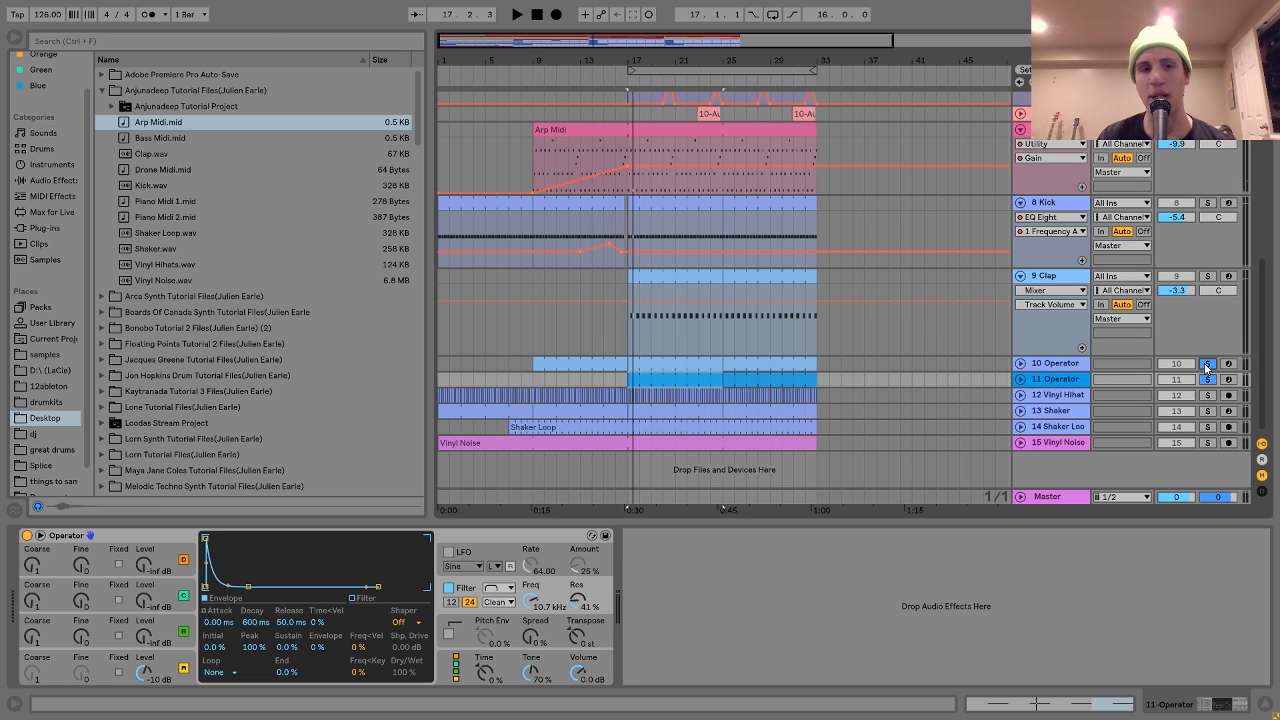
{"action": "left_click", "coordinate": [1060, 384]}
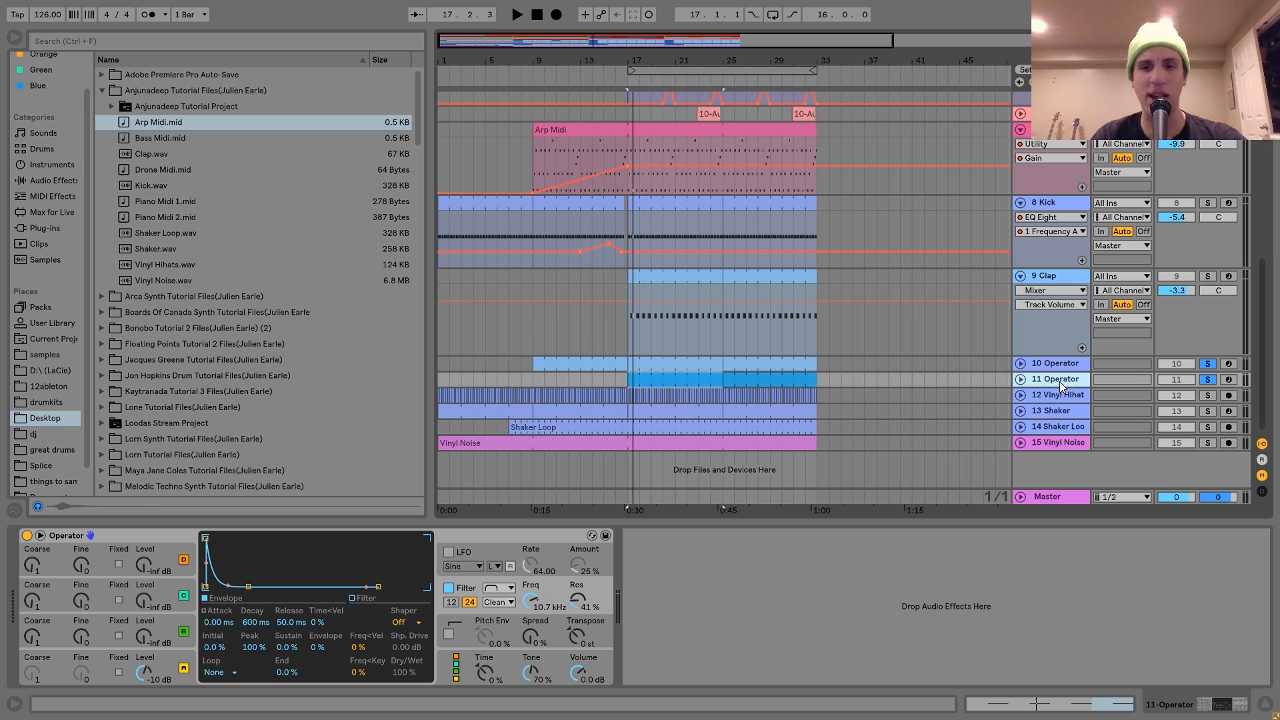
{"action": "left_click", "coordinate": [180, 666]}
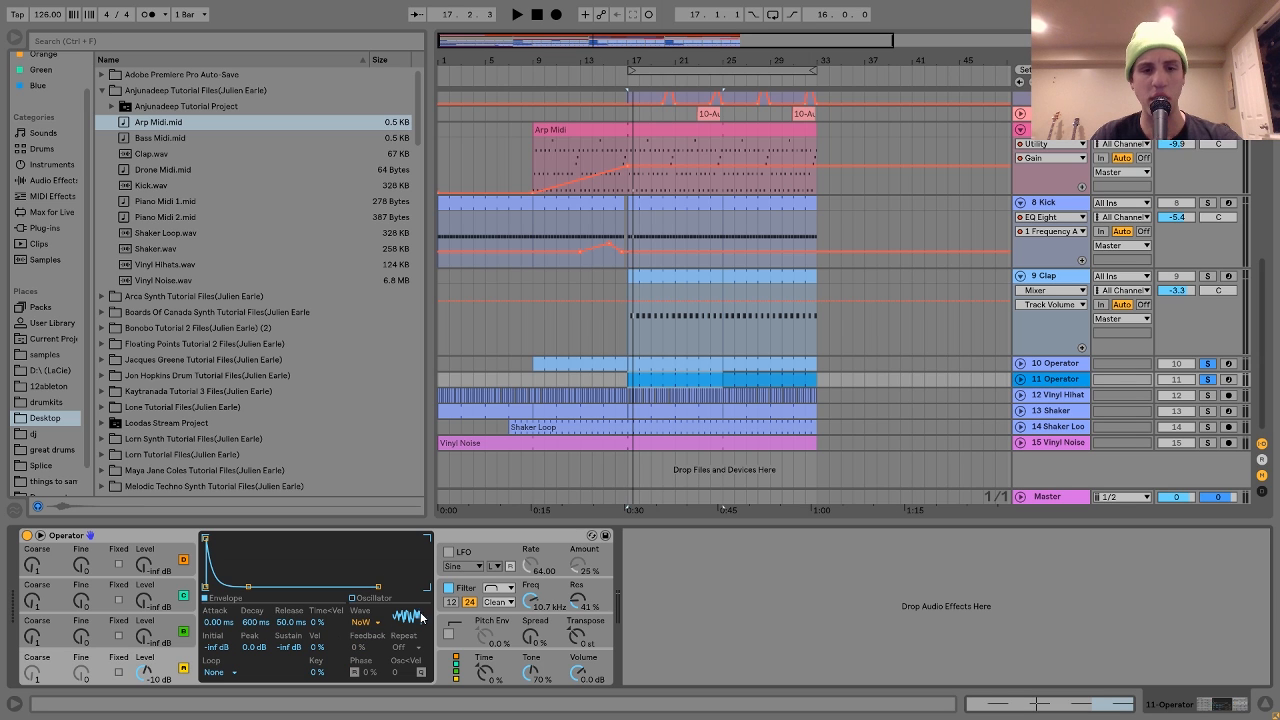
{"action": "left_click", "coordinate": [474, 590]}
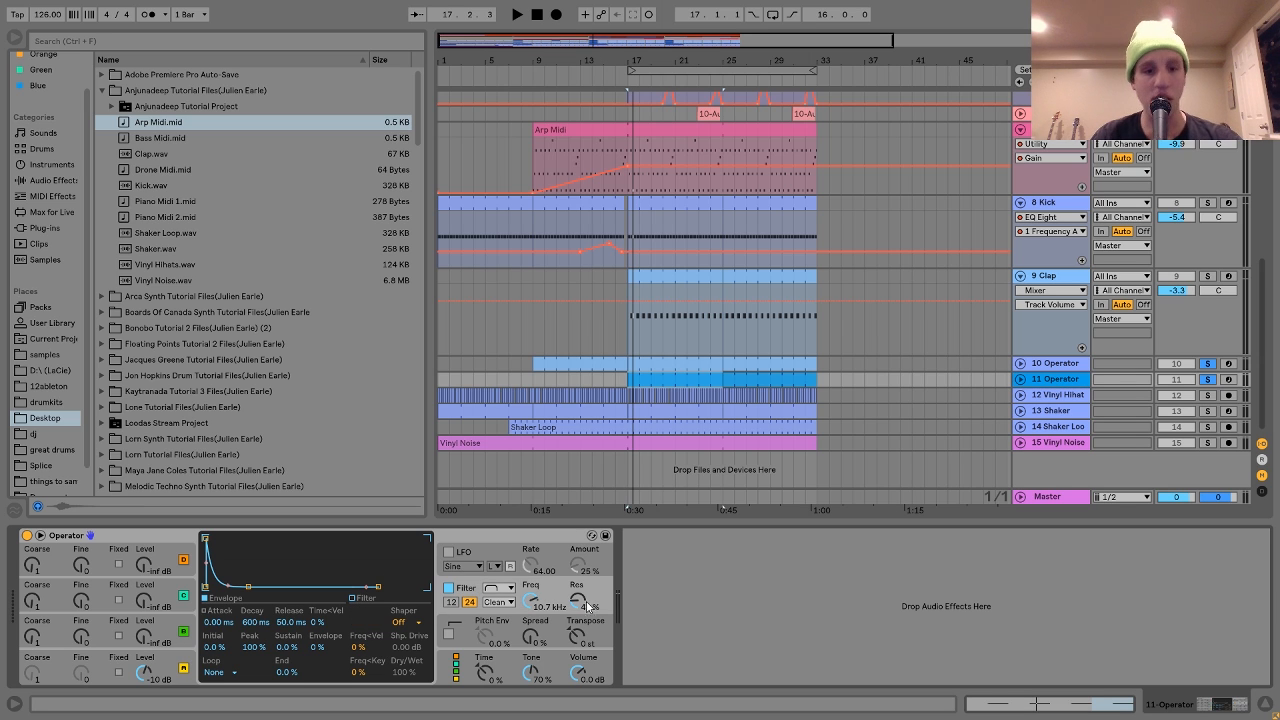
{"action": "left_click", "coordinate": [177, 664]}
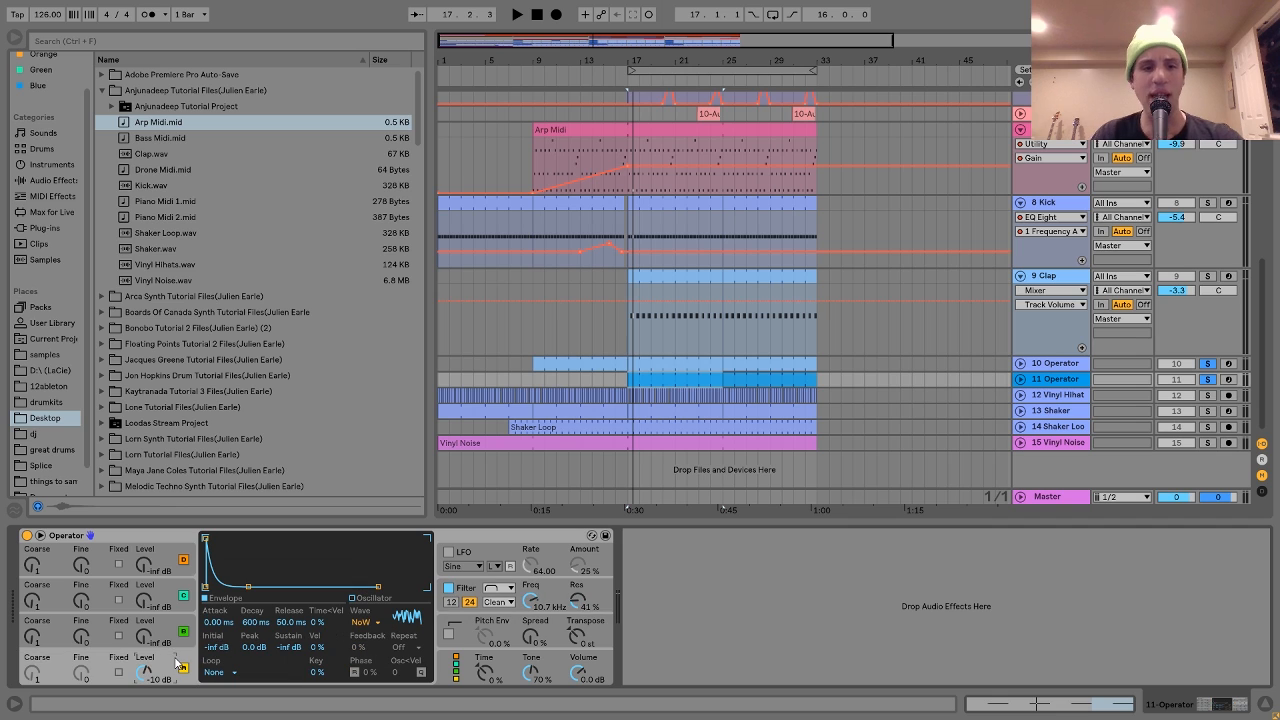
Compare the oscillator settings of 10 Operator with those of 11 Operator and play both from bar 17.
{"action": "left_click", "coordinate": [1056, 364]}
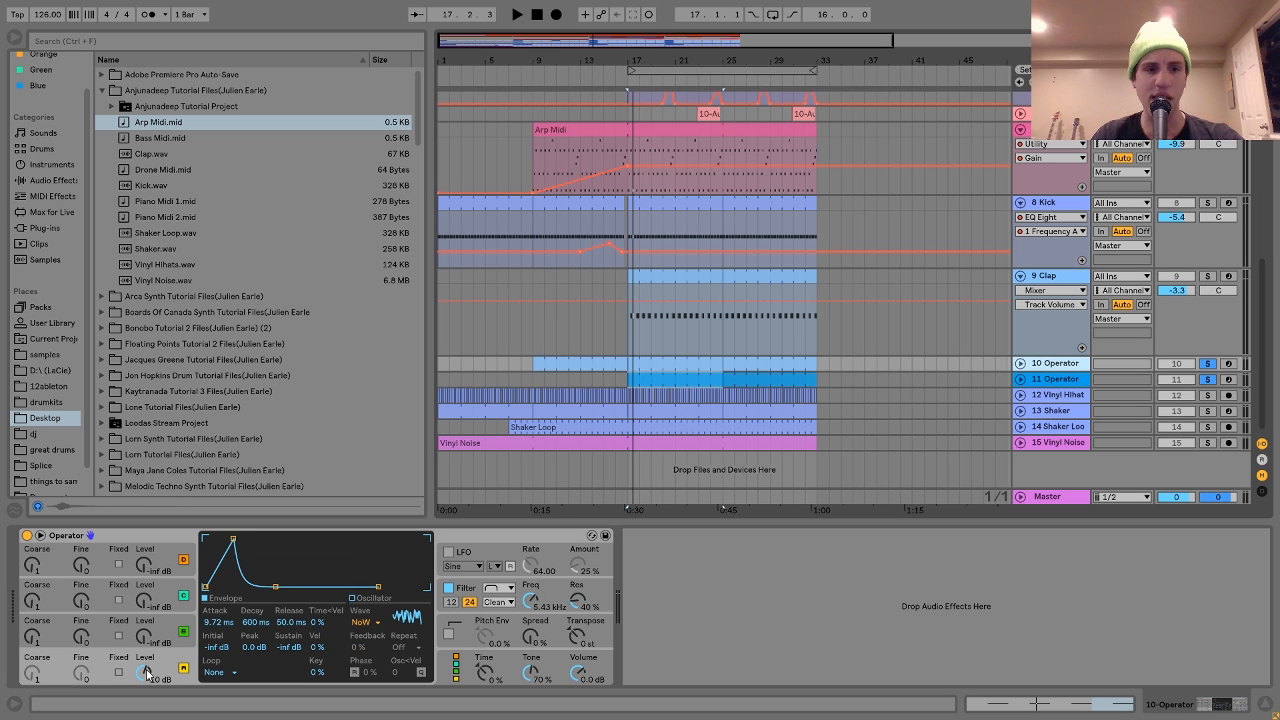
{"action": "left_click", "coordinate": [1064, 382]}
{"action": "key", "text": "space"}
{"action": "key", "text": "space"}
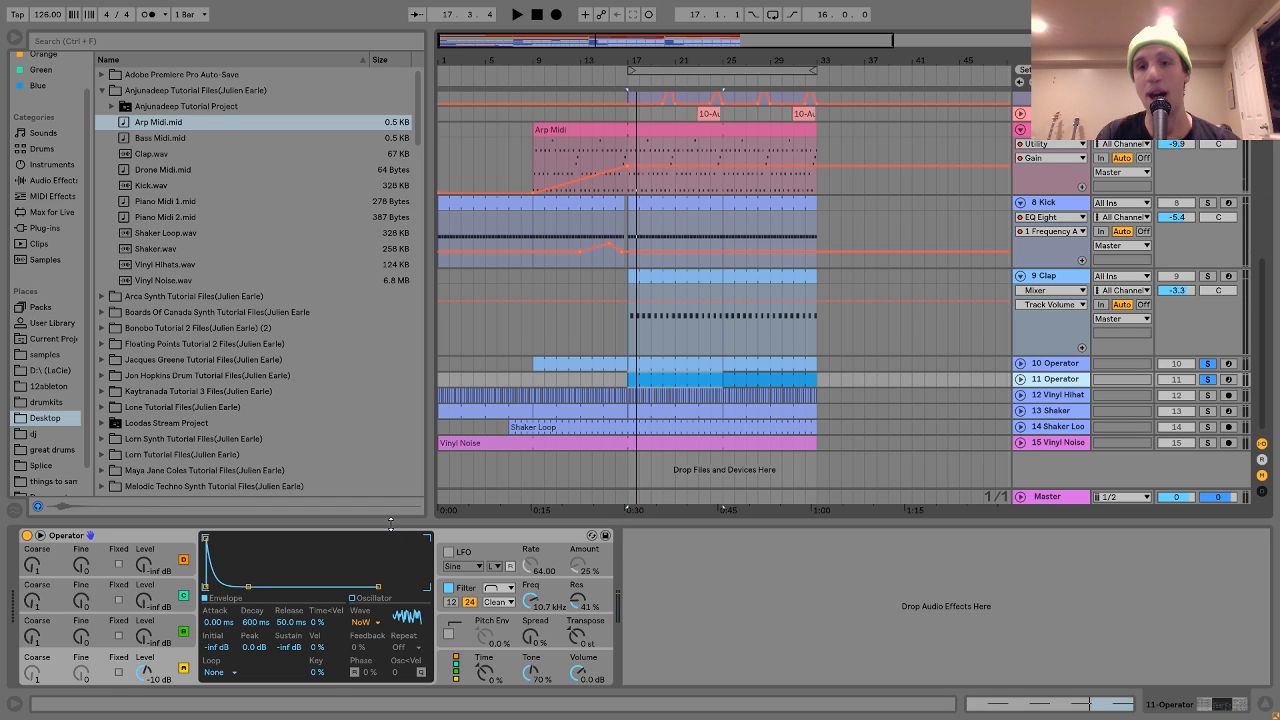
Unfold 12 Vinyl Hihat, show its clips around bar 17 up close, and solo that track alone.
{"action": "left_click", "coordinate": [1071, 399]}
{"action": "left_click", "coordinate": [1208, 395]}
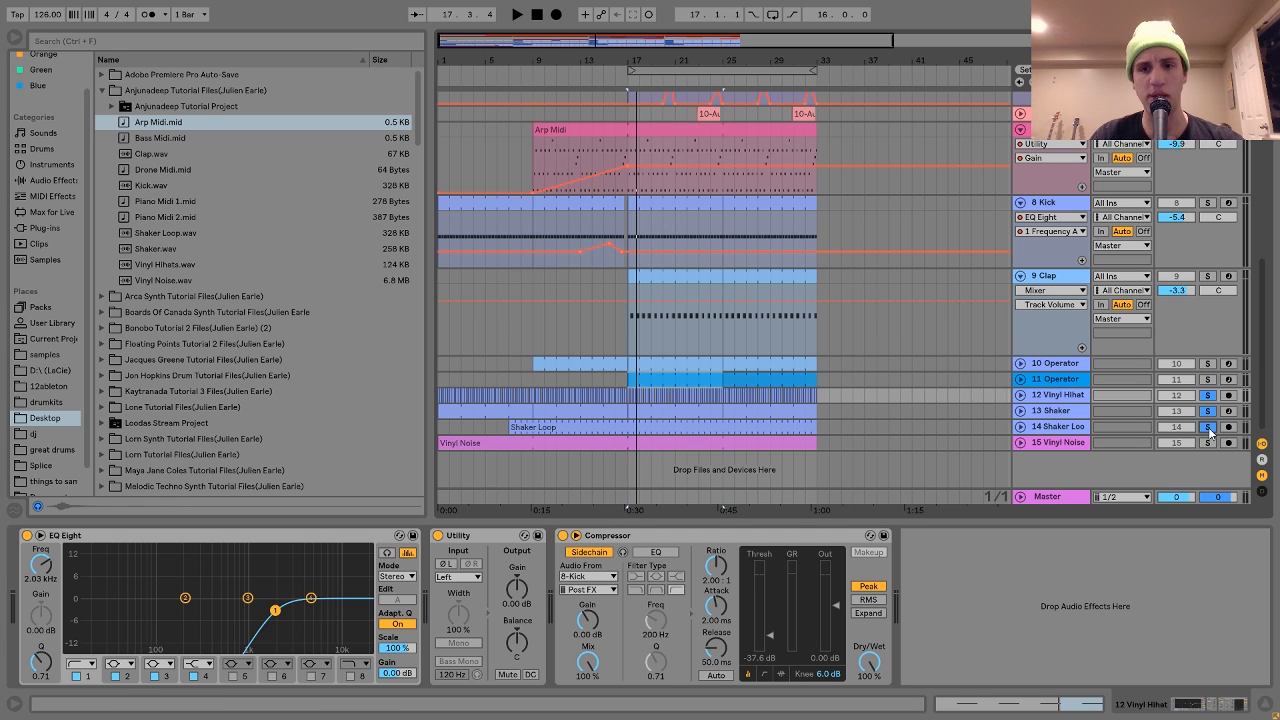
{"action": "left_click", "coordinate": [1020, 395]}
{"action": "left_click_drag", "start_coordinate": [629, 62], "coordinate": [629, 230]}
{"action": "left_click", "coordinate": [1050, 397]}
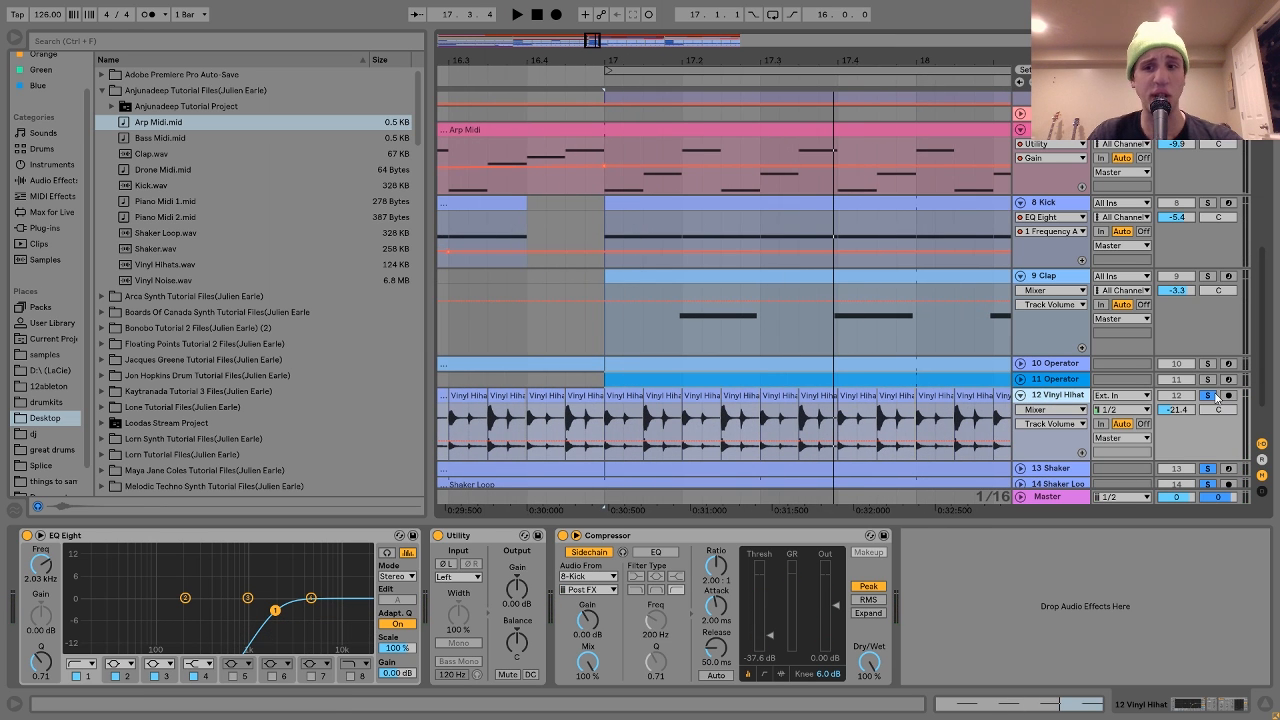
{"action": "left_click", "coordinate": [1209, 396]}
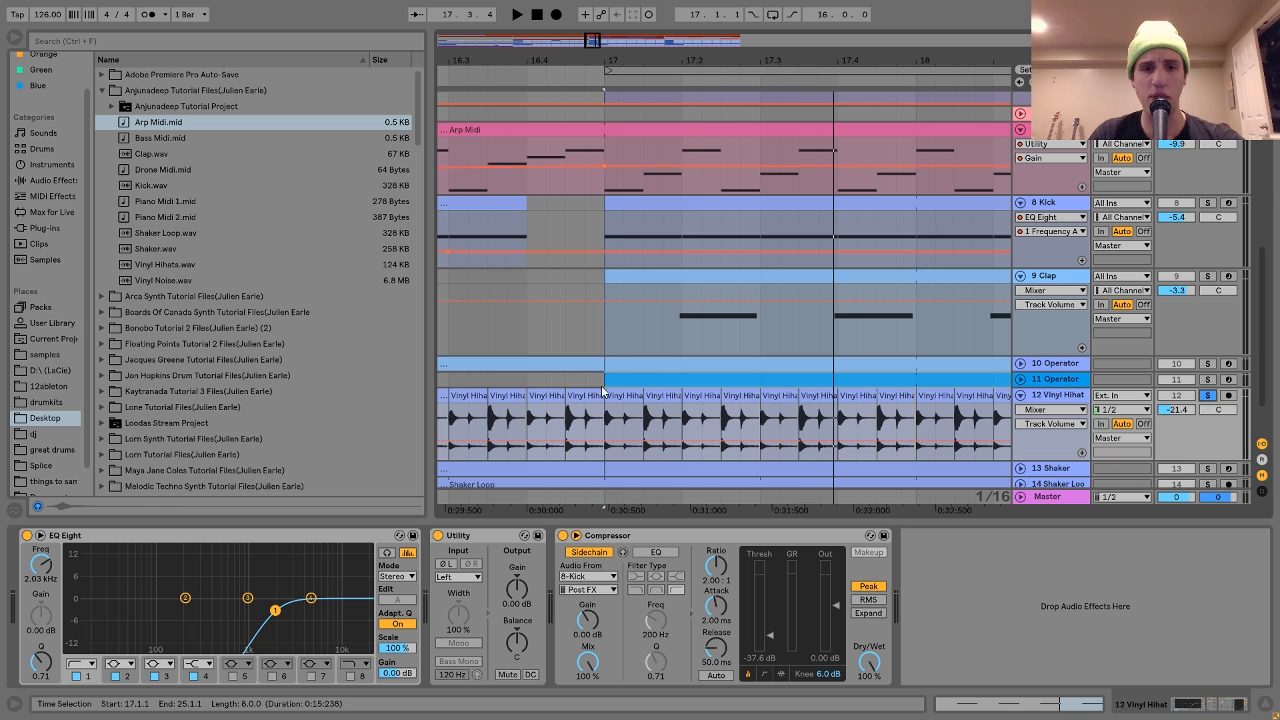
Select the Vinyl Hihats clip at bar 17, preview Vinyl Hihats.wav in the browser, and open the clip's sample settings.
{"action": "left_click", "coordinate": [623, 425]}
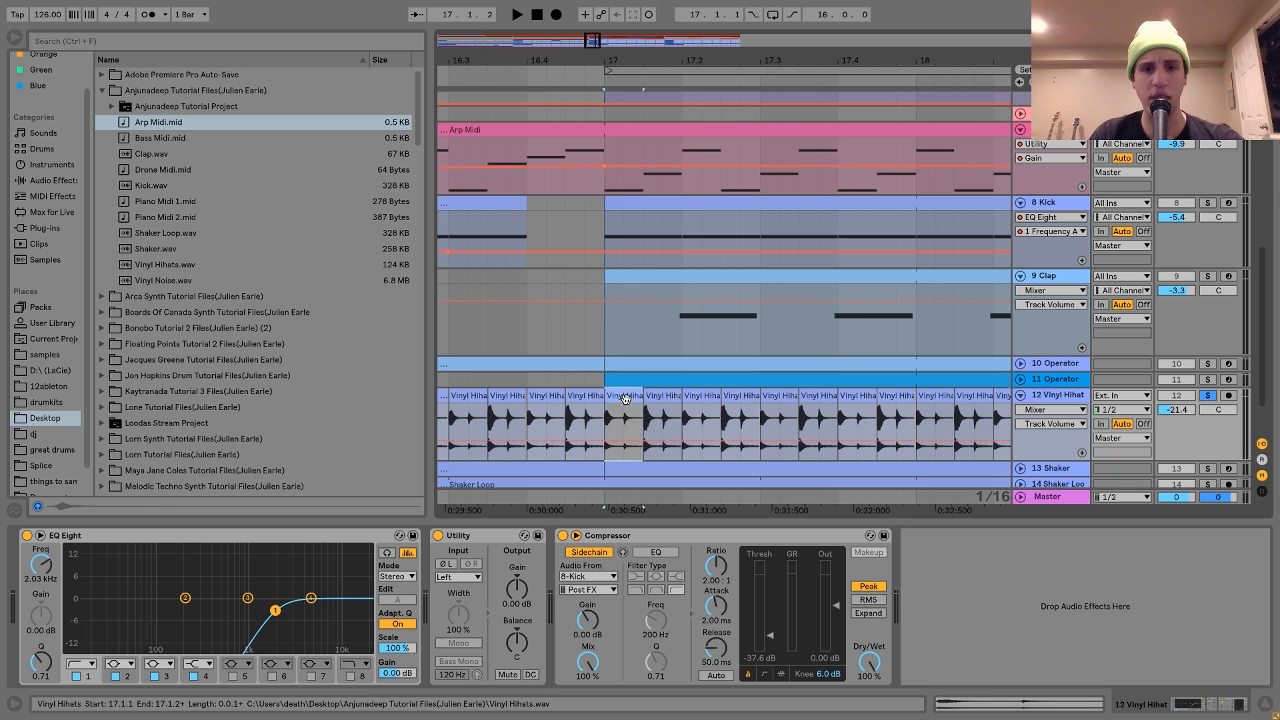
{"action": "left_click", "coordinate": [169, 265]}
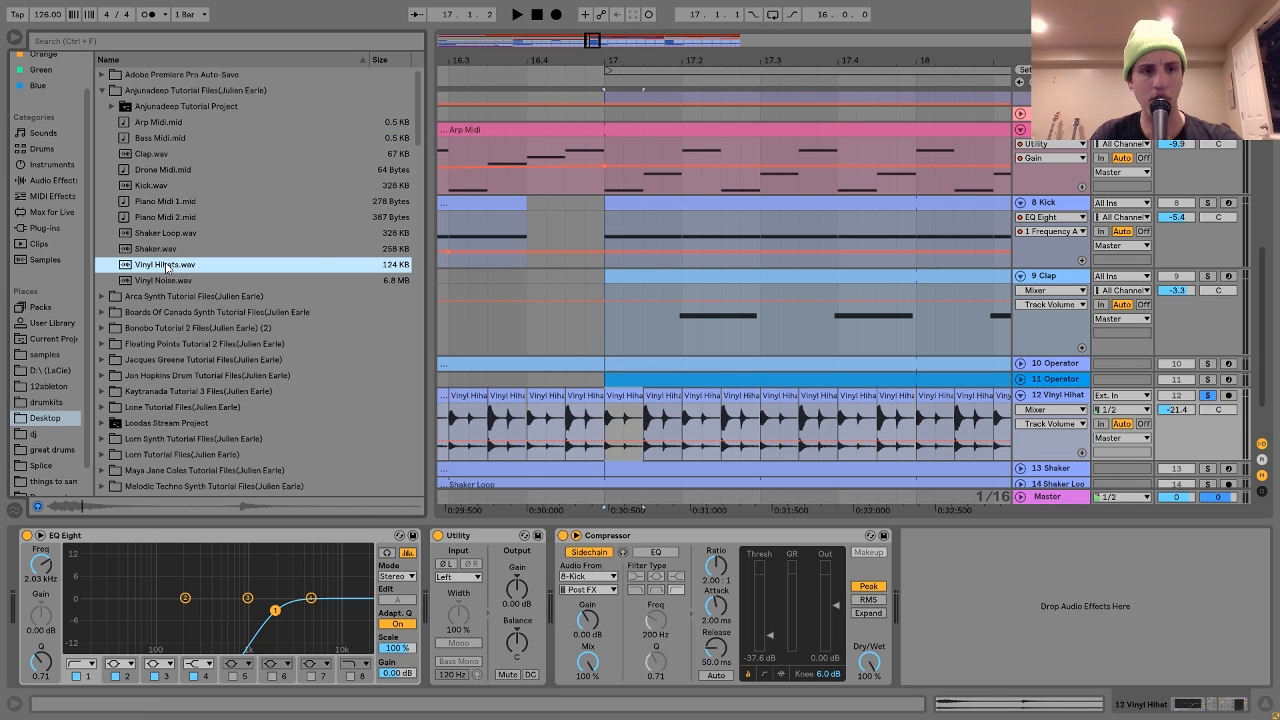
{"action": "double_click", "coordinate": [628, 412]}
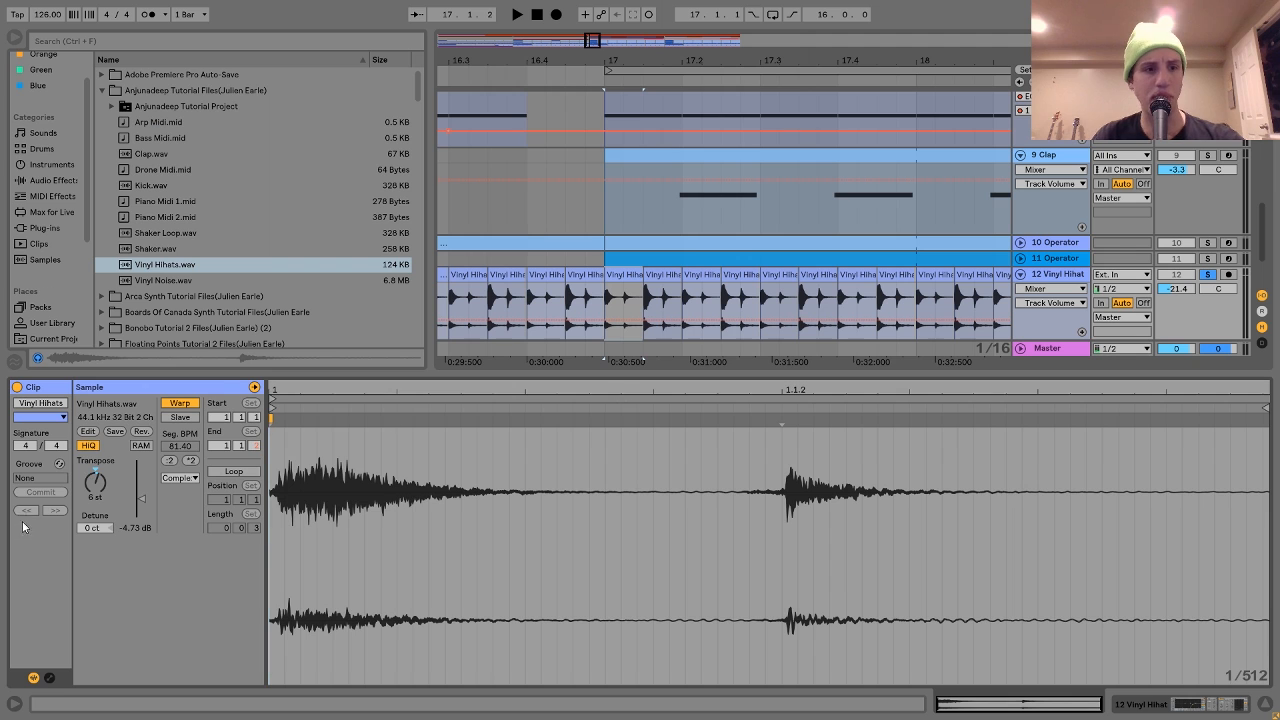
Examine the Utility and sidechained Compressor on 12 Vinyl Hihat, preview Vinyl Hihats.wav again, and play the track from bar 17.
{"action": "double_click", "coordinate": [1053, 275]}
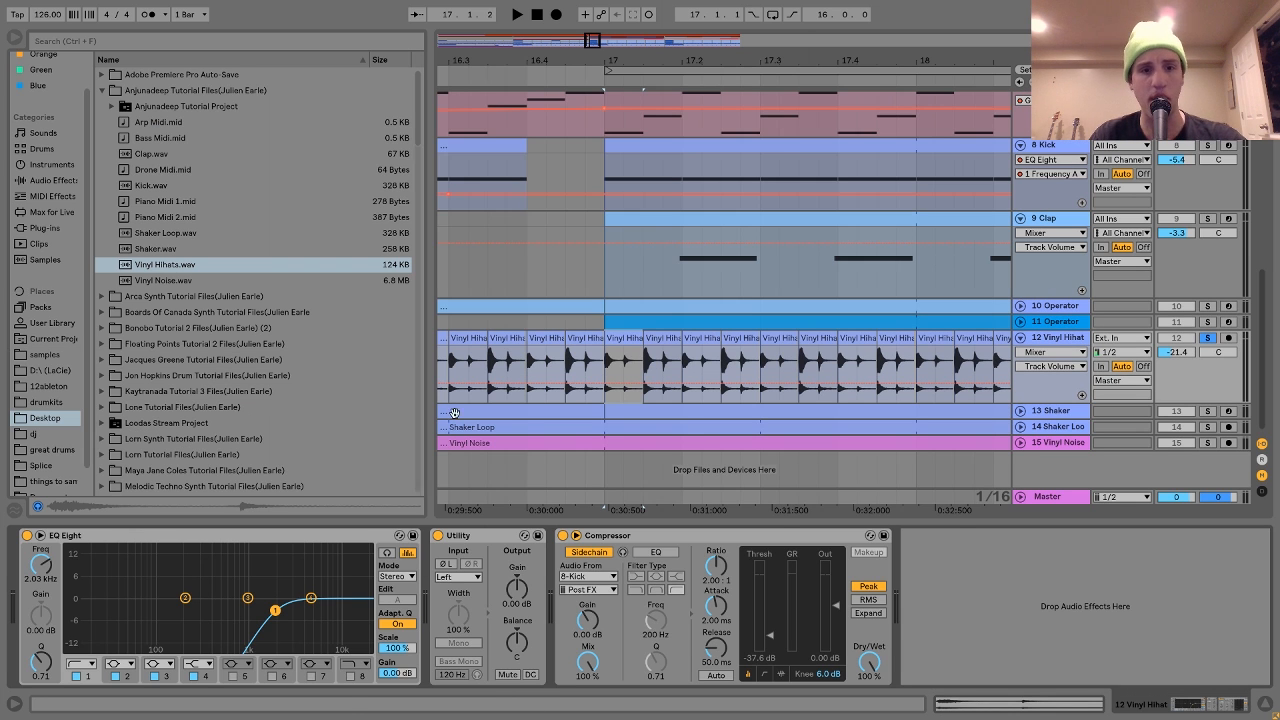
{"action": "left_click", "coordinate": [492, 536]}
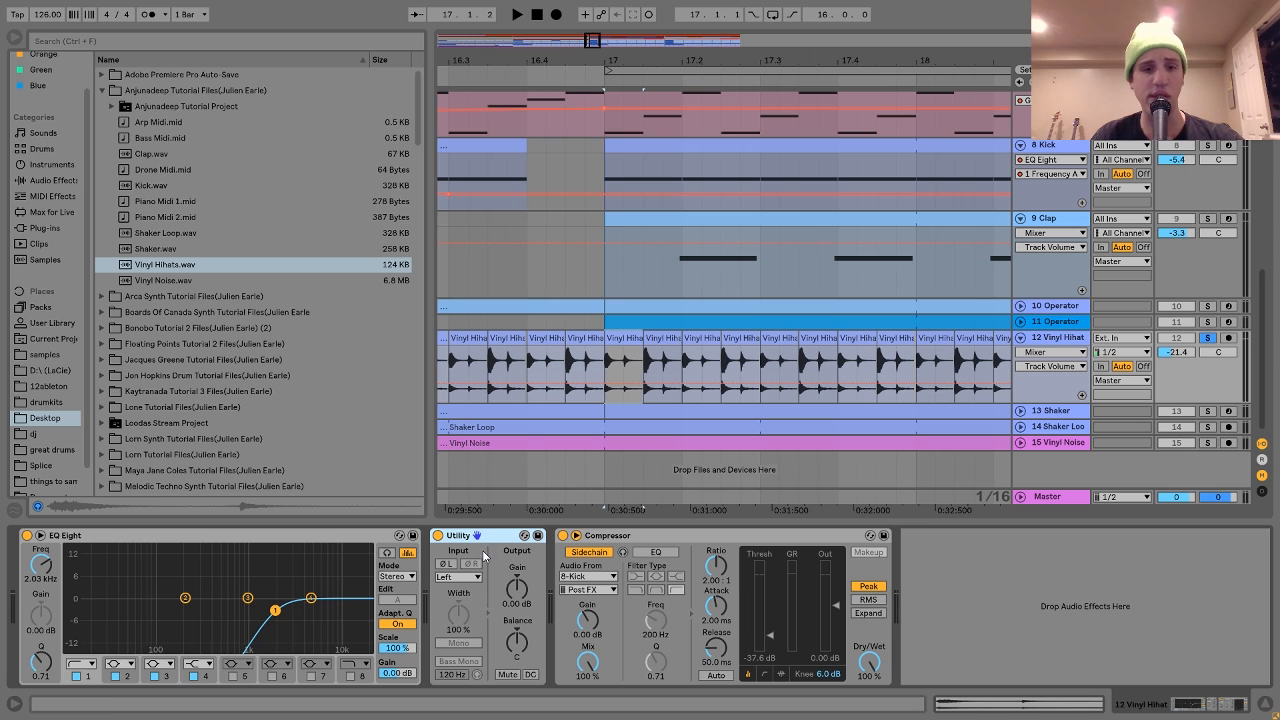
{"action": "left_click", "coordinate": [152, 266]}
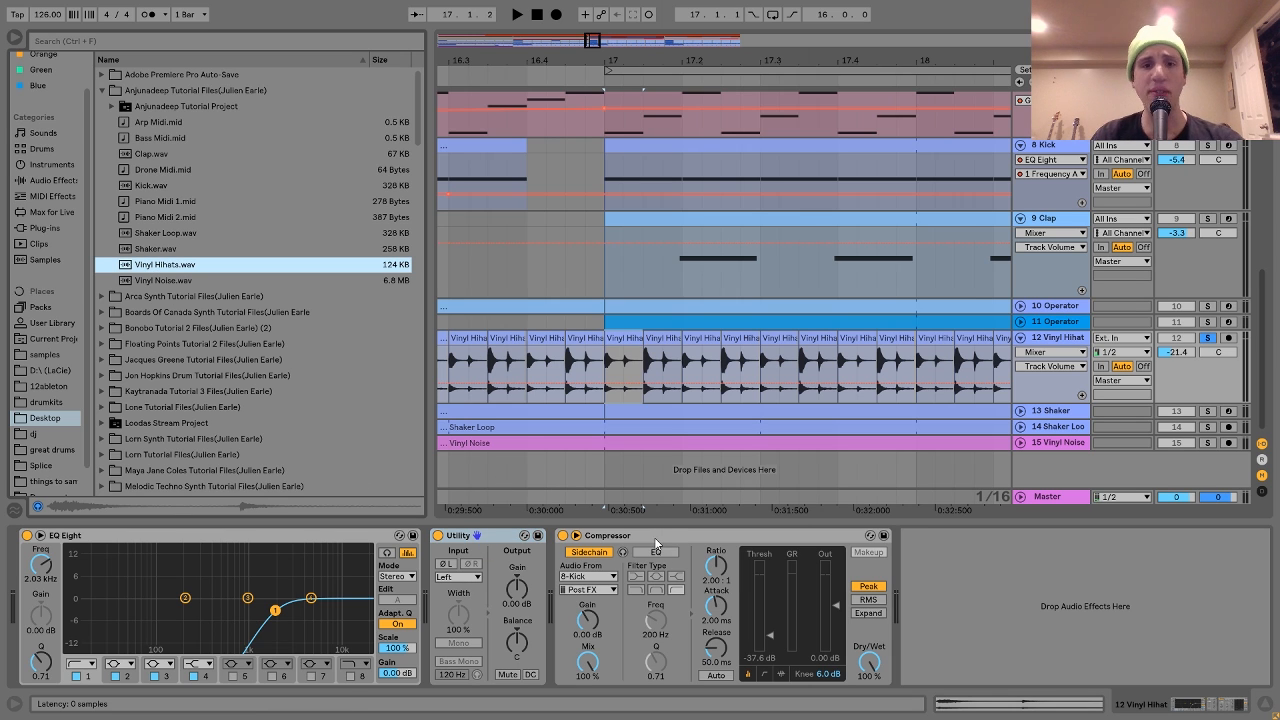
{"action": "left_click", "coordinate": [649, 538]}
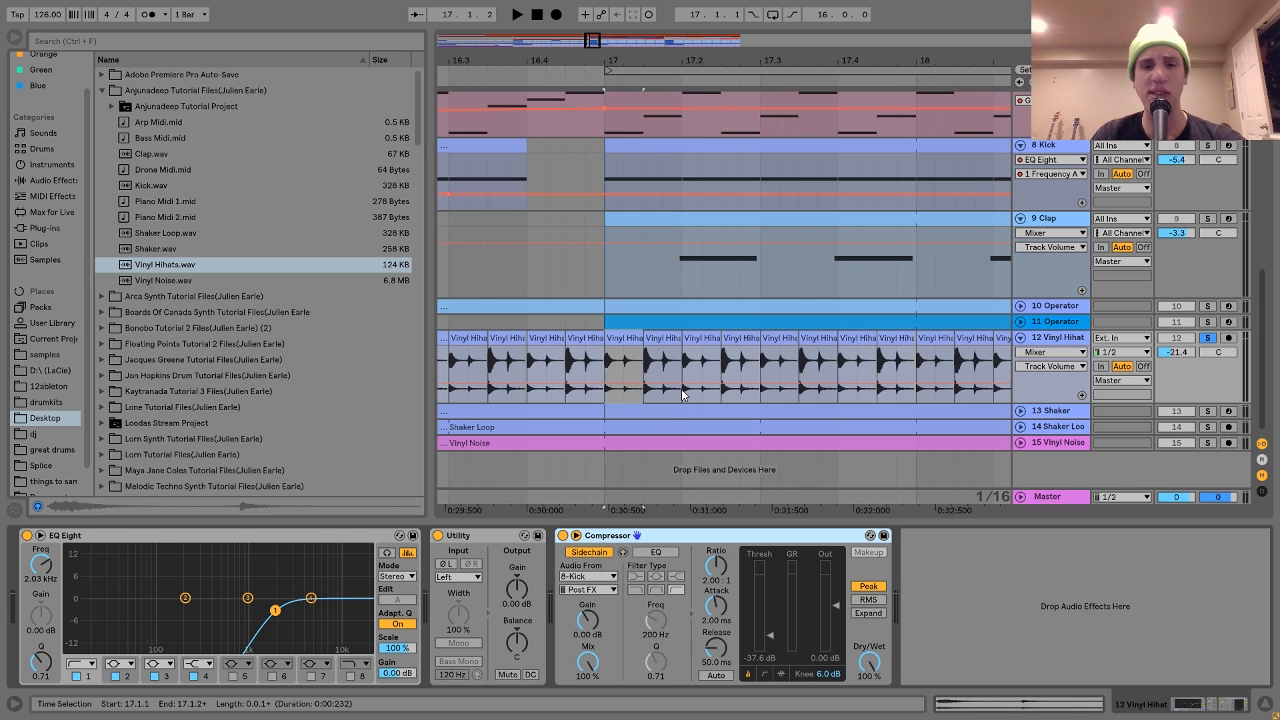
{"action": "key", "text": "space"}
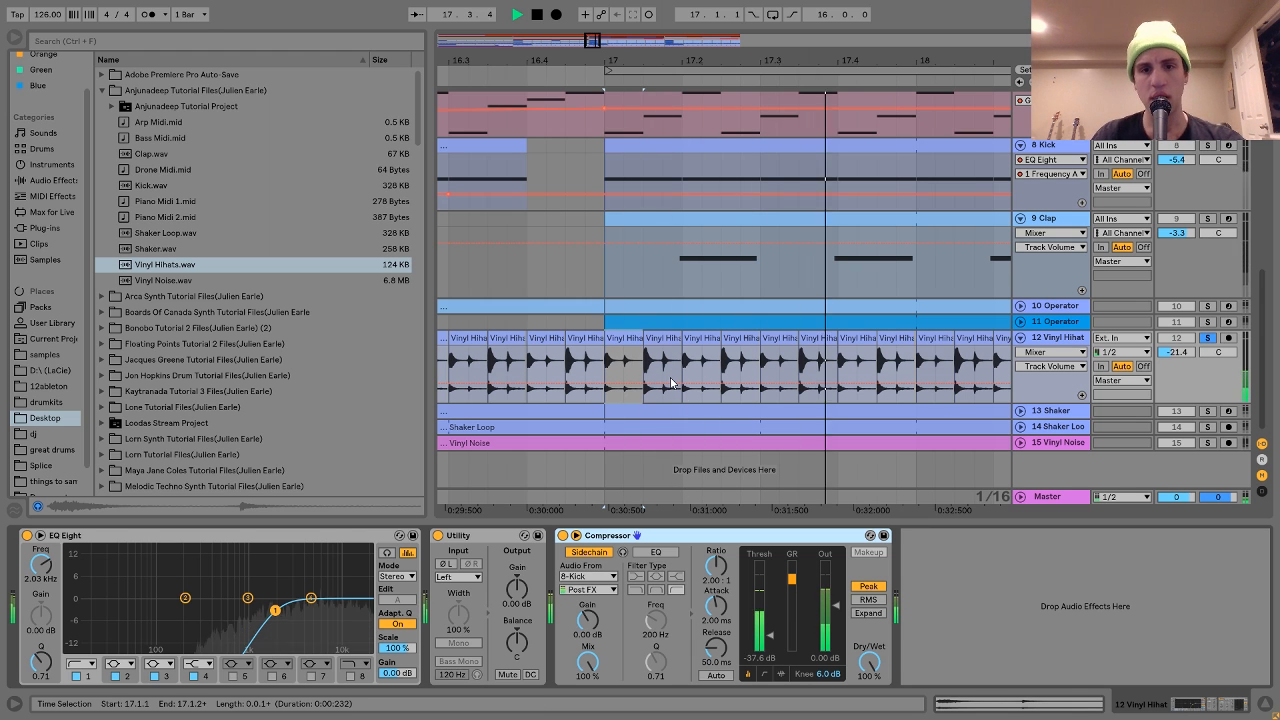
{"action": "key", "text": "space"}
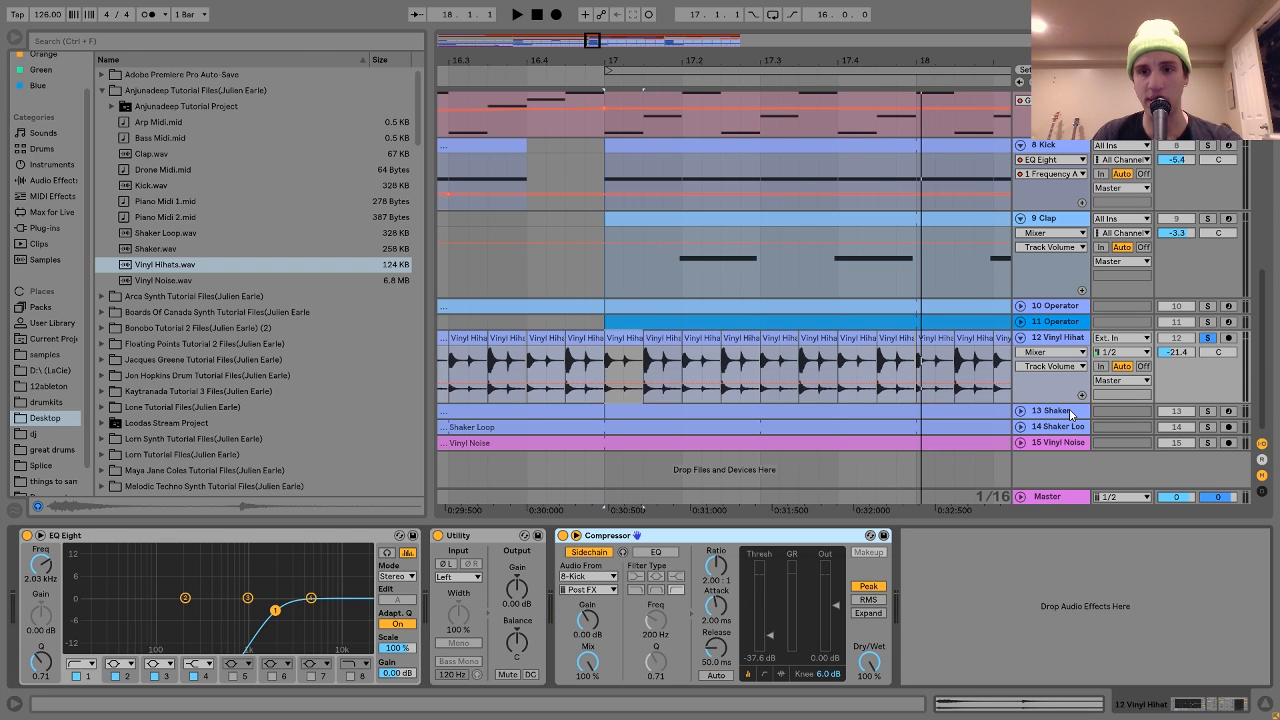
Solo and unfold 13 Shaker, and play its part from bar 17.
{"action": "left_click", "coordinate": [1071, 414]}
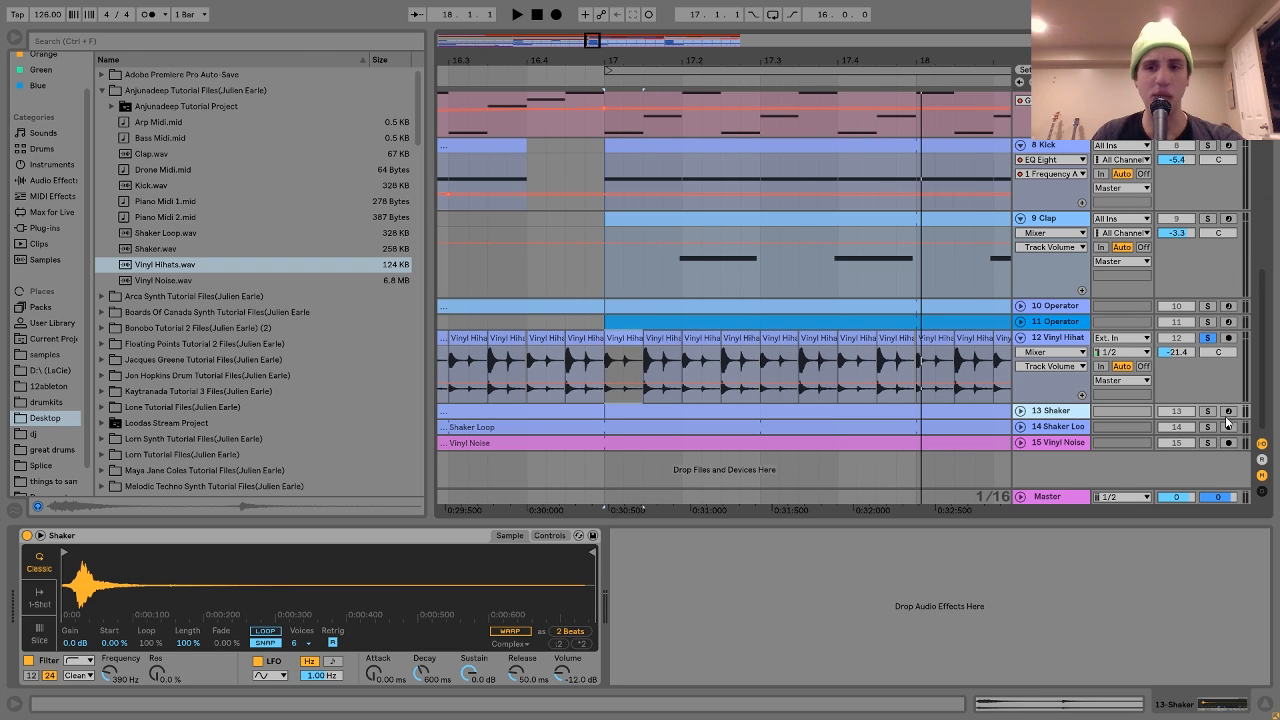
{"action": "left_click", "coordinate": [1208, 411]}
{"action": "left_click", "coordinate": [1020, 411]}
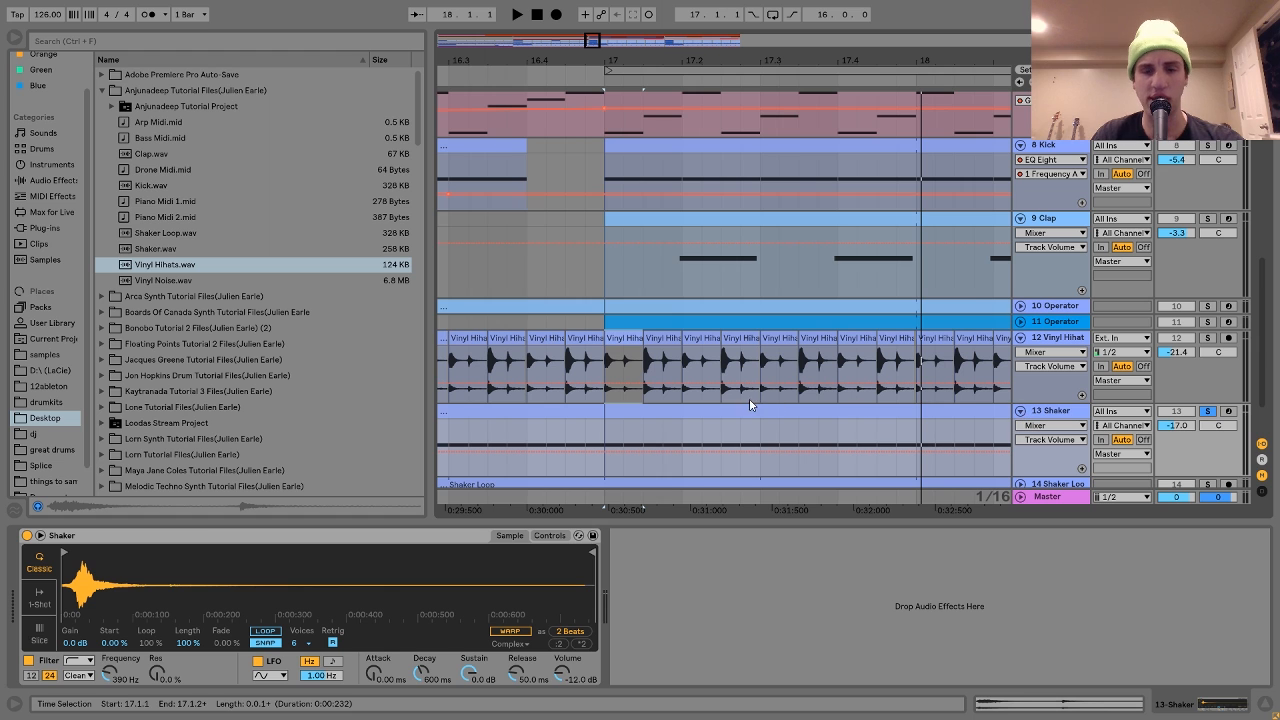
{"action": "left_click", "coordinate": [749, 404]}
{"action": "key", "text": "space"}
{"action": "scroll", "coordinate": [749, 404], "scroll_direction": "down", "scroll_amount": 1}
{"action": "key", "text": "space"}
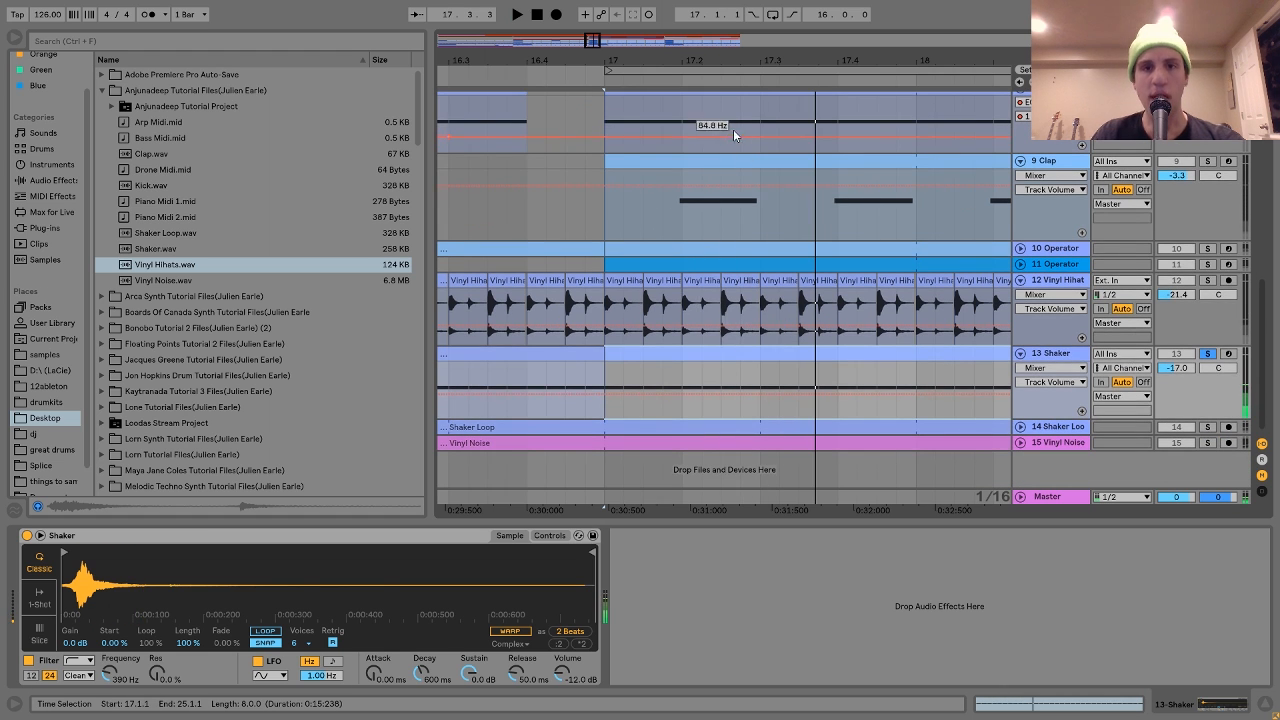
Open the 13 Shaker clip at bar 17, examine its C3 notes and velocities during playback, and return to the track's Simpler.
{"action": "double_click", "coordinate": [692, 358]}
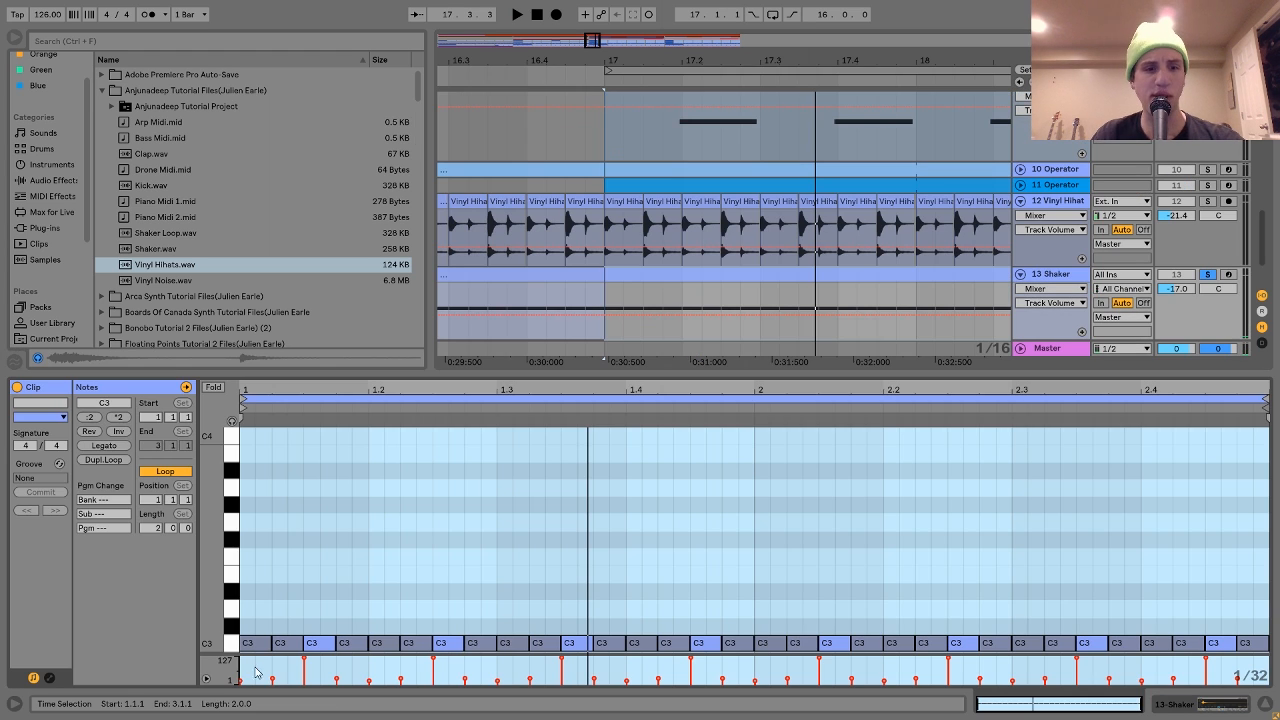
{"action": "key", "text": "space"}
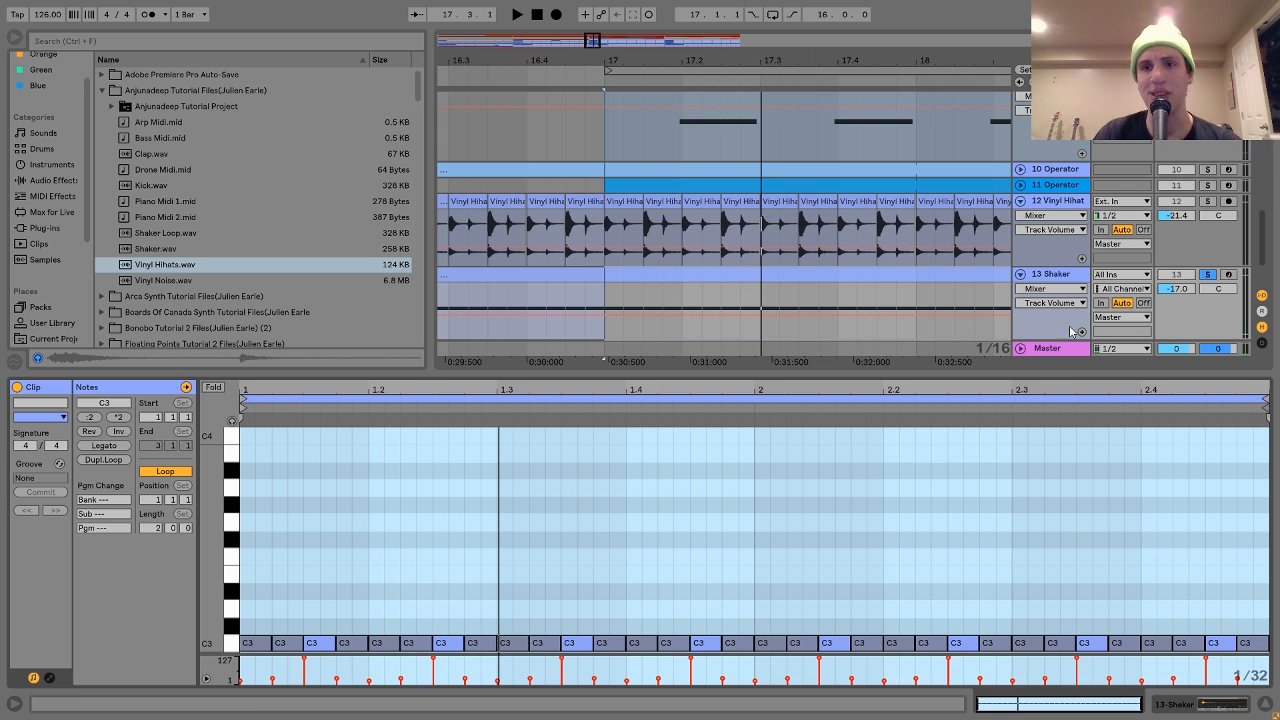
{"action": "left_click", "coordinate": [1054, 283]}
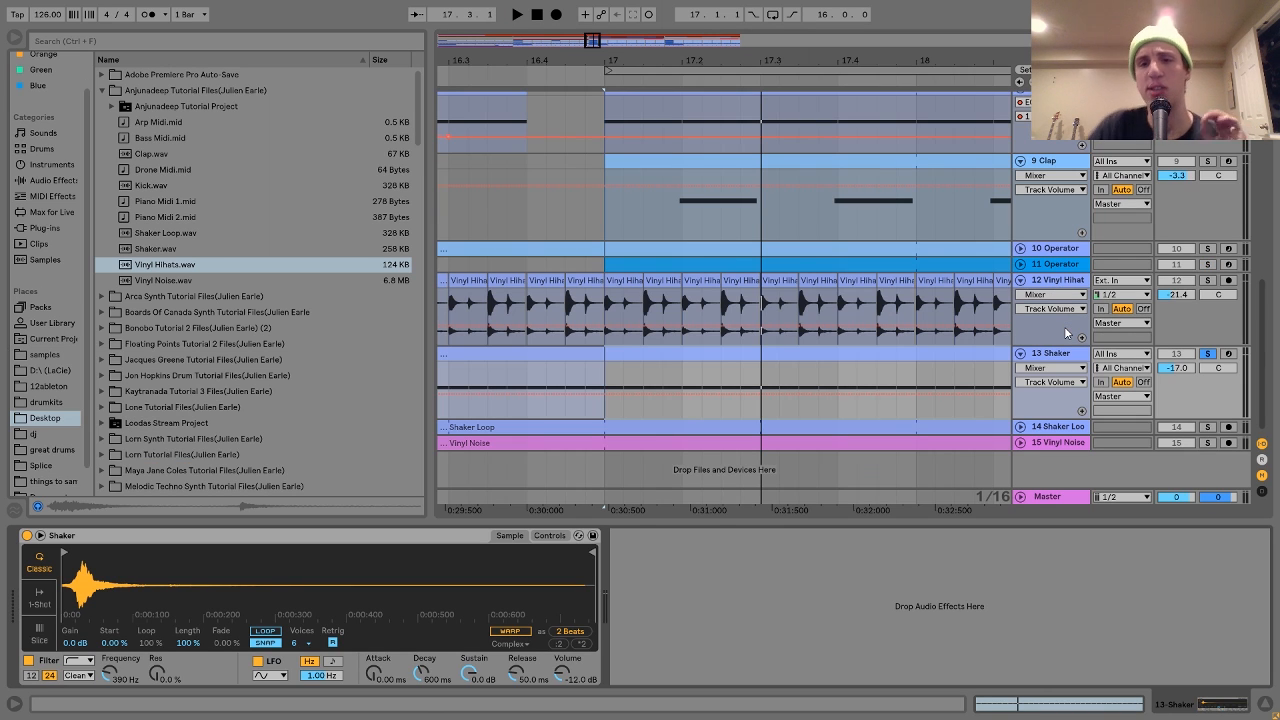
Compare 13 Shaker and 14 Shaker Loop from bar 17 by soloing them together and separately, and clear both solos.
{"action": "left_click", "coordinate": [1208, 427]}
{"action": "key", "text": "space"}
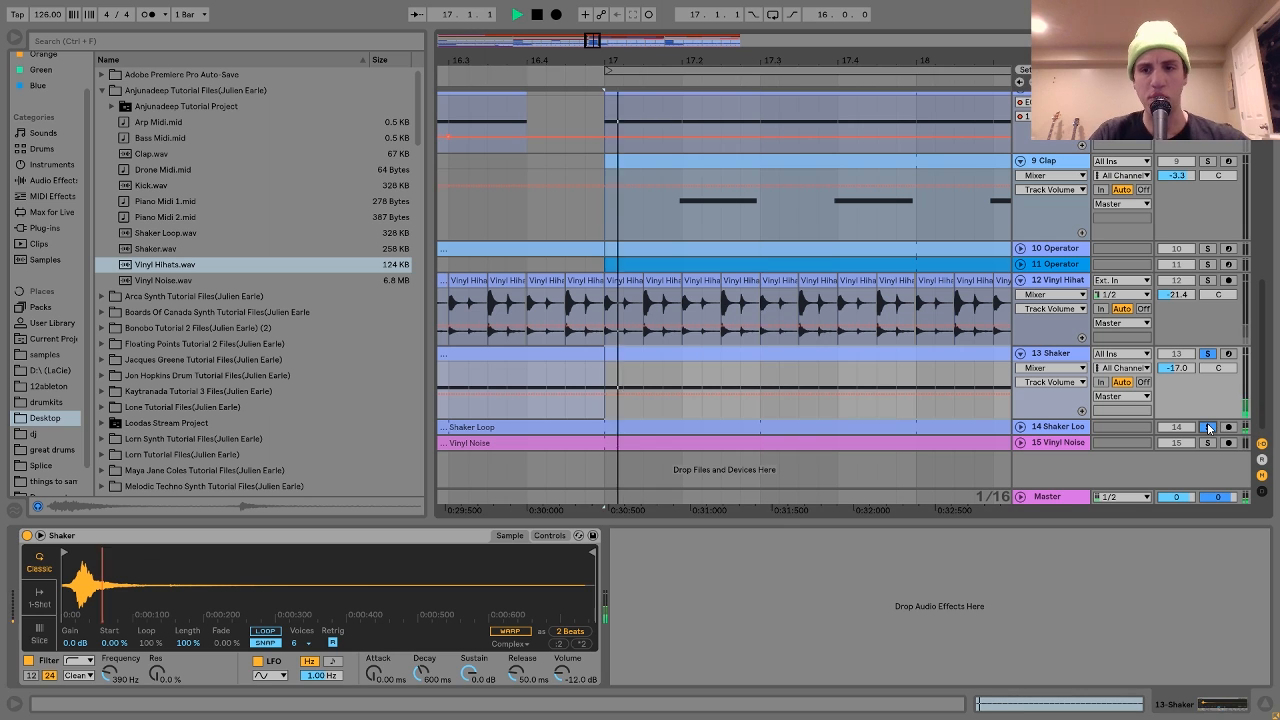
{"action": "left_click", "coordinate": [1209, 354]}
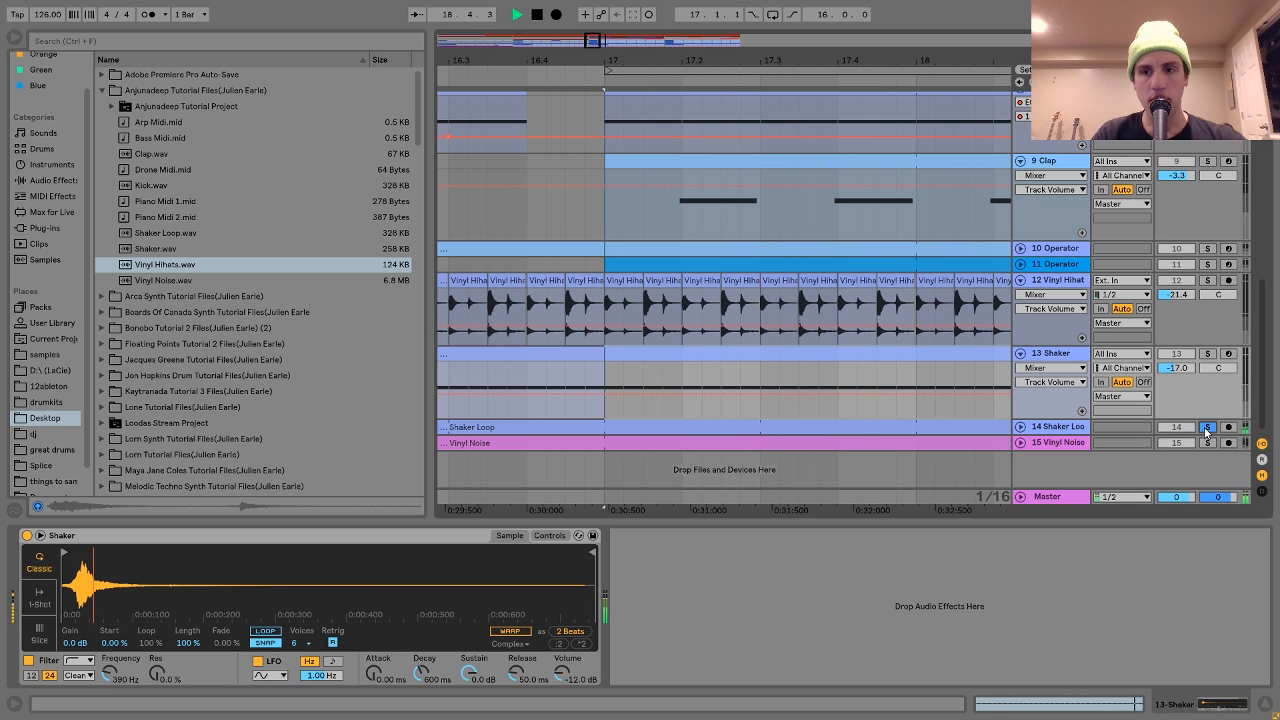
{"action": "left_click", "coordinate": [1208, 354]}
{"action": "left_click", "coordinate": [1208, 428]}
{"action": "left_click", "coordinate": [1208, 430]}
{"action": "key", "text": "space"}
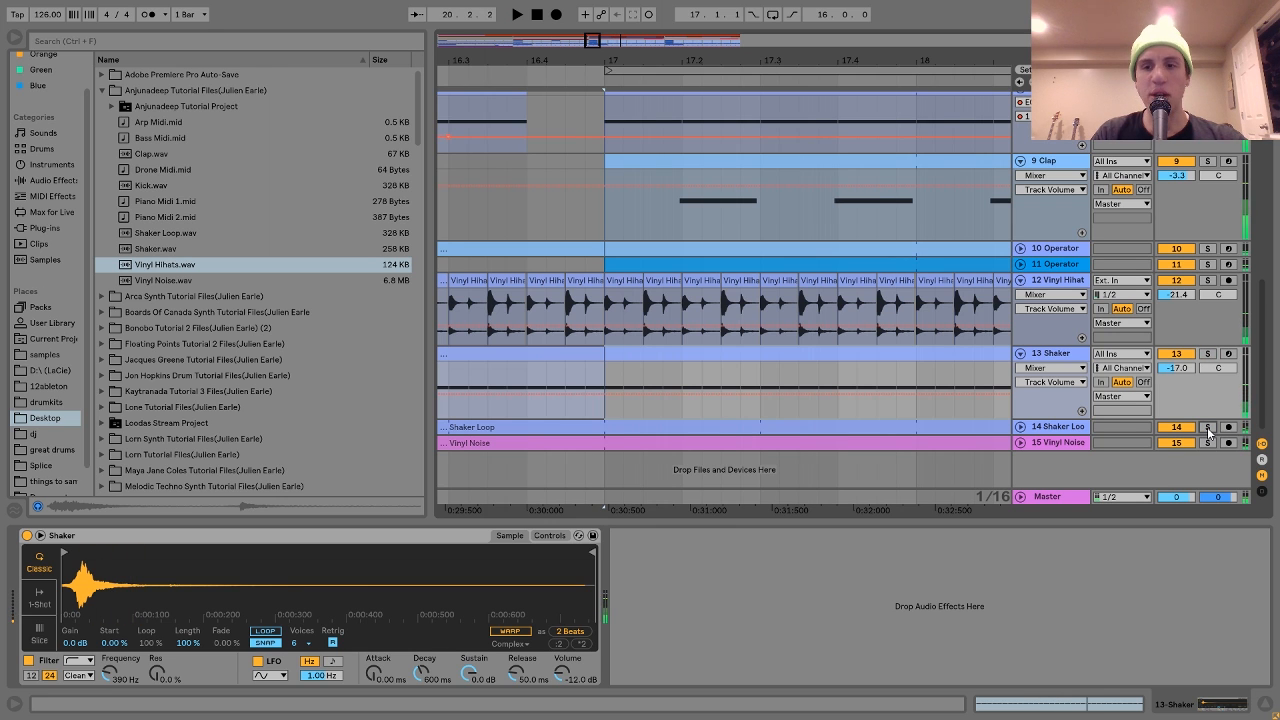
Switch 13 Shaker and 14 Shaker Loop off and on within the full mix to hear their contribution.
{"action": "left_click", "coordinate": [1177, 354]}
{"action": "key", "text": "space"}
{"action": "left_click", "coordinate": [1178, 427]}
{"action": "left_click", "coordinate": [1175, 354]}
{"action": "left_click", "coordinate": [1177, 427]}
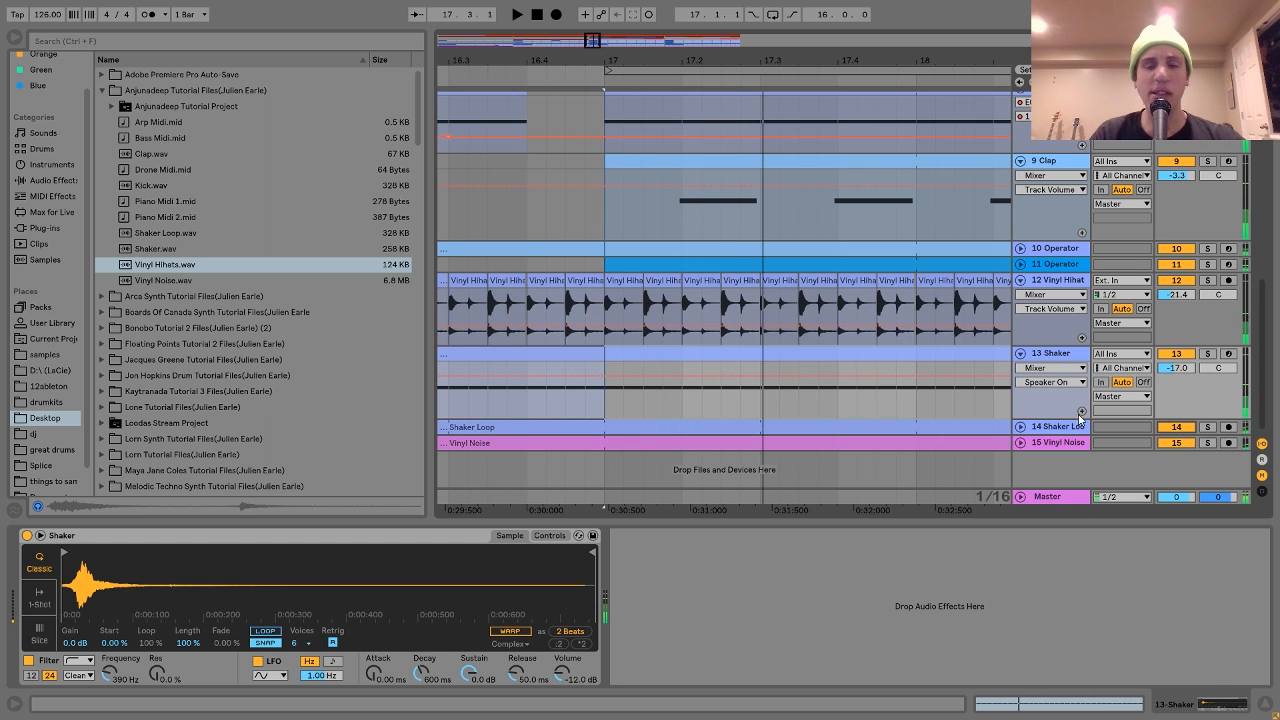
Play the soloed shaker parts from bar 17, and show the Utility Gain automation on 14 Shaker Loop across the whole arrangement.
{"action": "left_click", "coordinate": [1207, 353]}
{"action": "left_click", "coordinate": [645, 354]}
{"action": "key", "text": "space"}
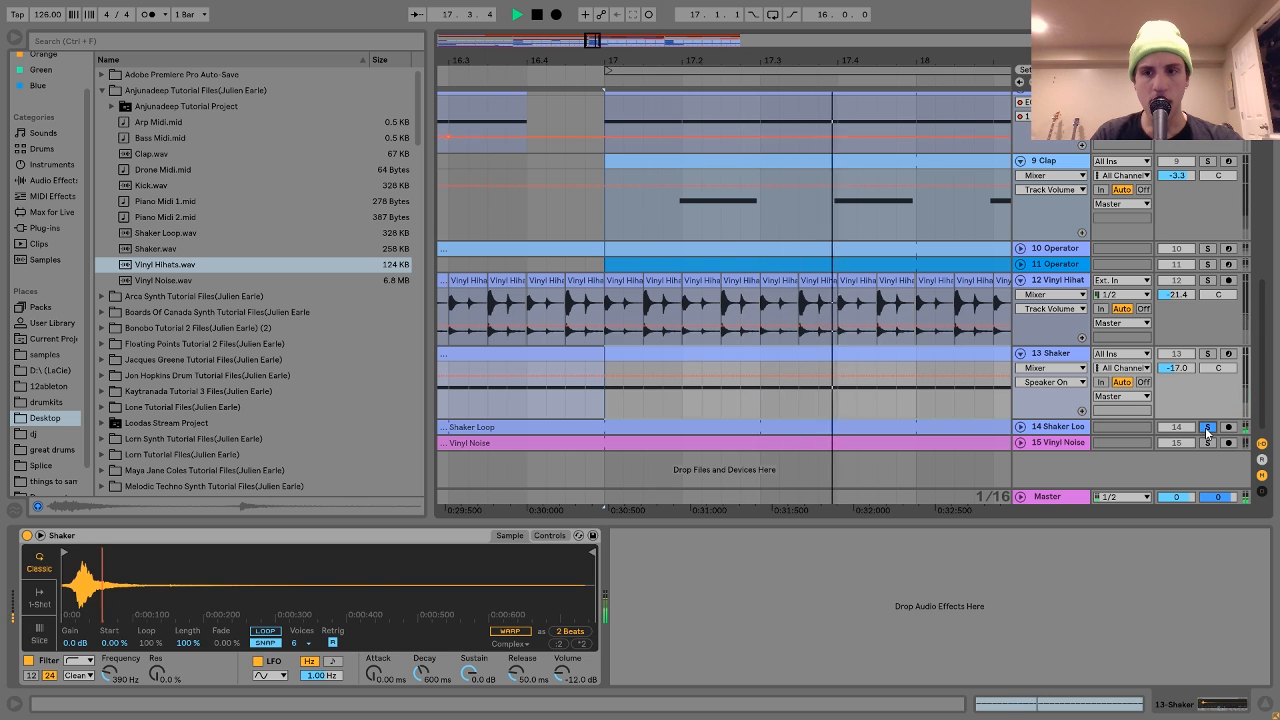
{"action": "left_click", "coordinate": [1072, 427]}
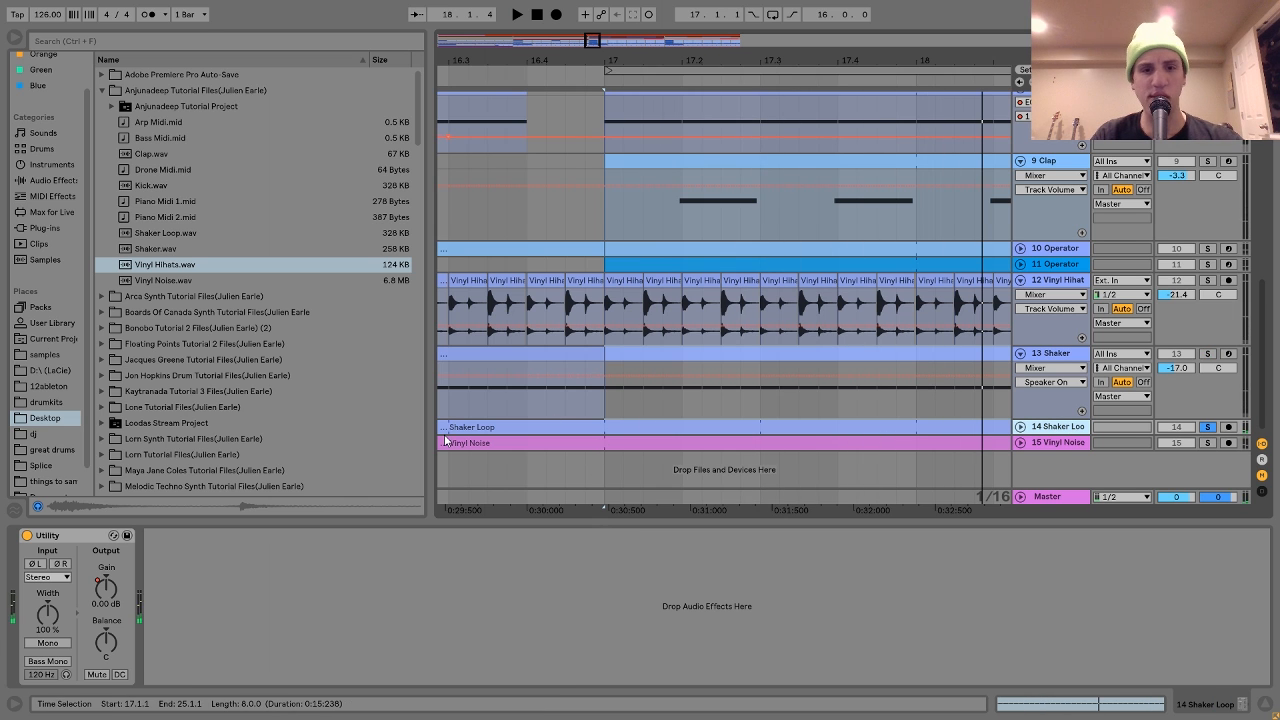
{"action": "mouse_move", "coordinate": [526, 67]}
{"action": "left_mouse_down"}
{"action": "mouse_move", "coordinate": [643, 66]}
{"action": "mouse_move", "coordinate": [544, 66]}
{"action": "left_mouse_up"}
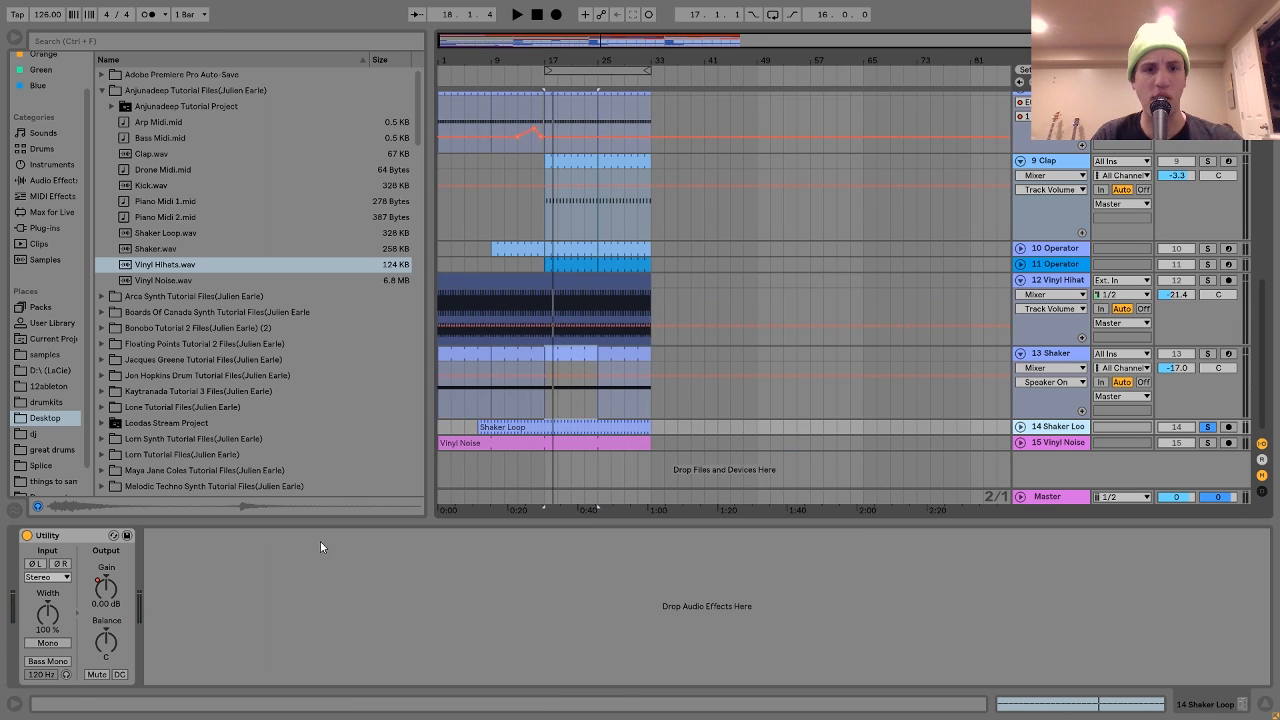
{"action": "right_click", "coordinate": [104, 589]}
{"action": "left_click", "coordinate": [140, 602]}
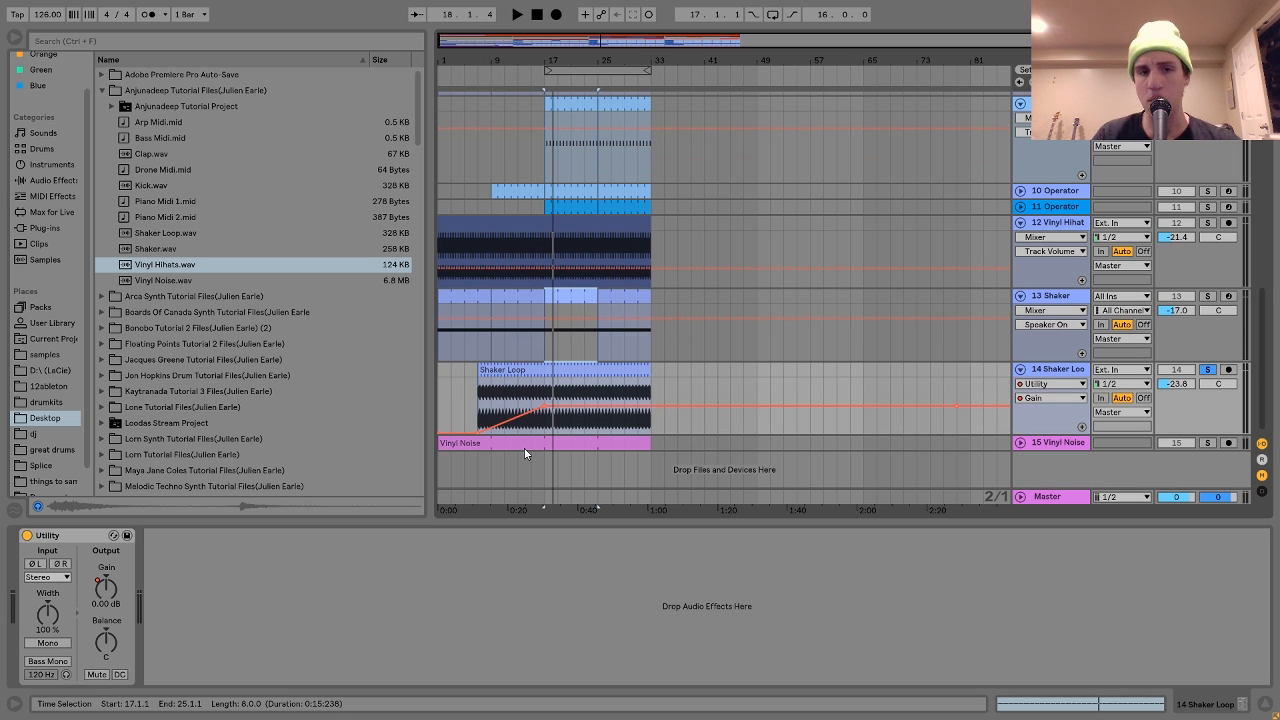
Unfold and solo 15 Vinyl Noise, listen to it with its Auto Pan from bar 17, and clear the solo.
{"action": "left_click", "coordinate": [1057, 442]}
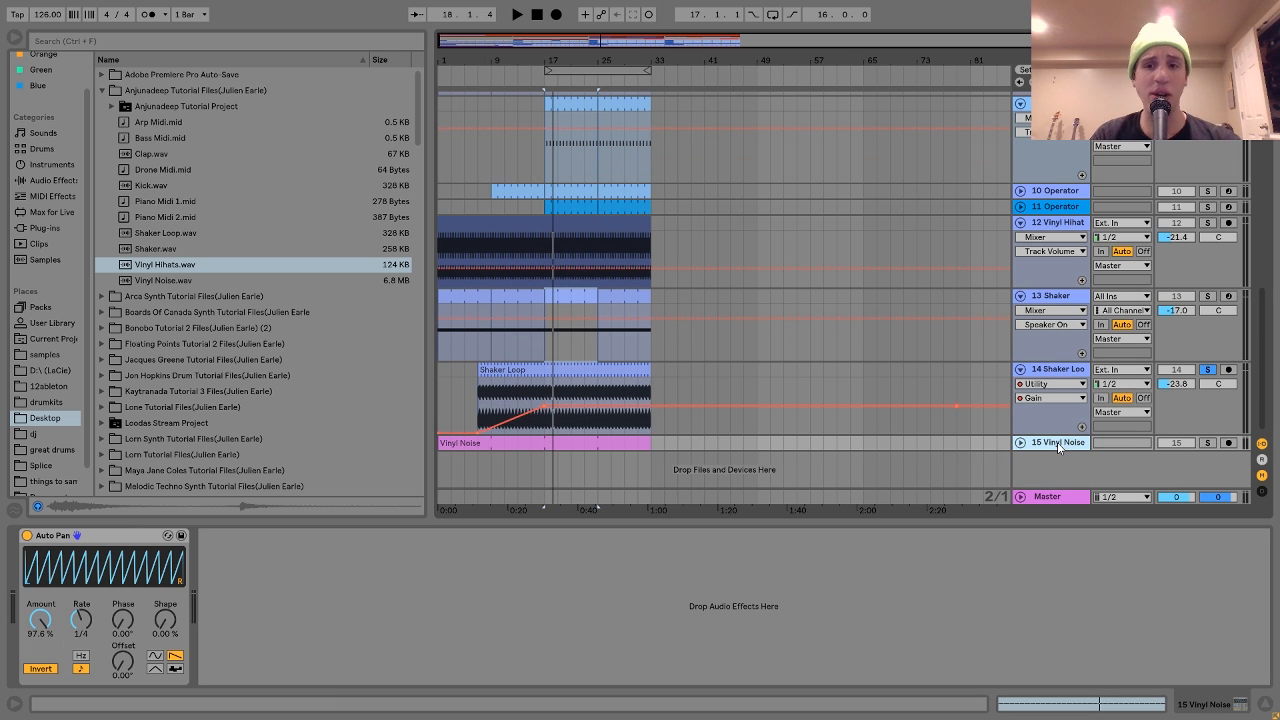
{"action": "left_click", "coordinate": [1020, 442]}
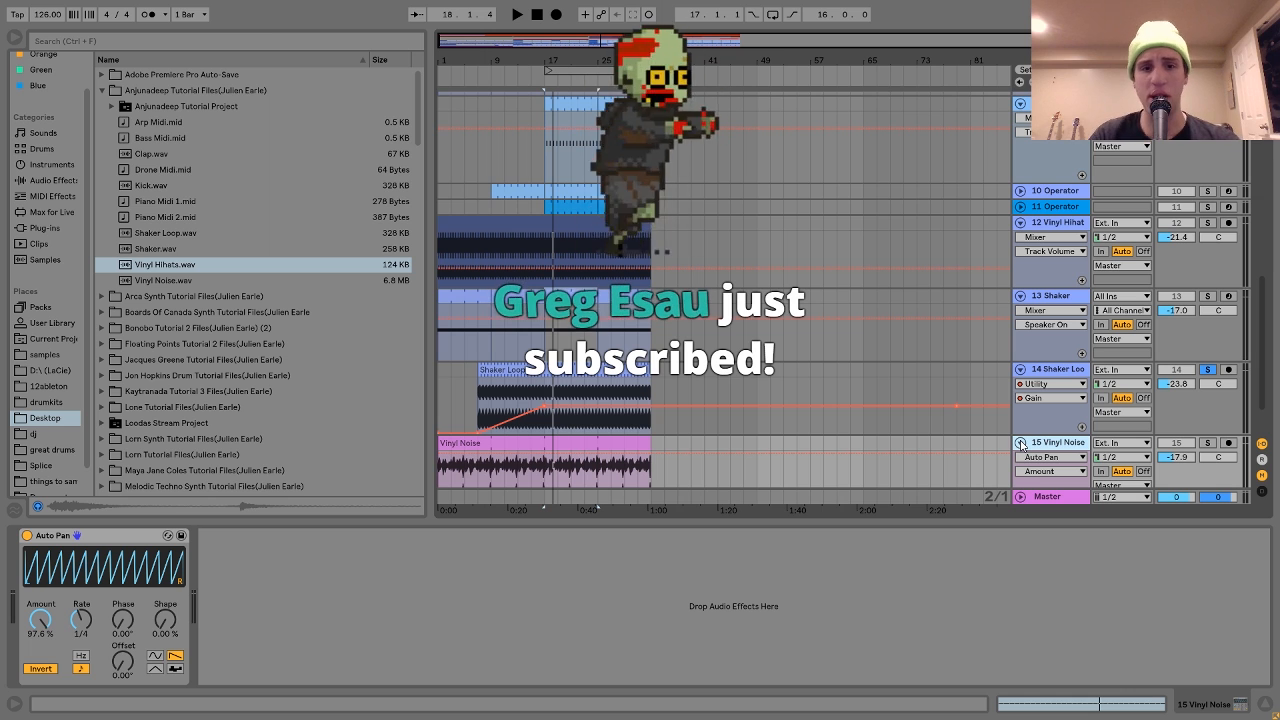
{"action": "left_click", "coordinate": [1207, 443]}
{"action": "key", "text": "space"}
{"action": "scroll", "coordinate": [912, 390], "scroll_direction": "down", "scroll_amount": 2}
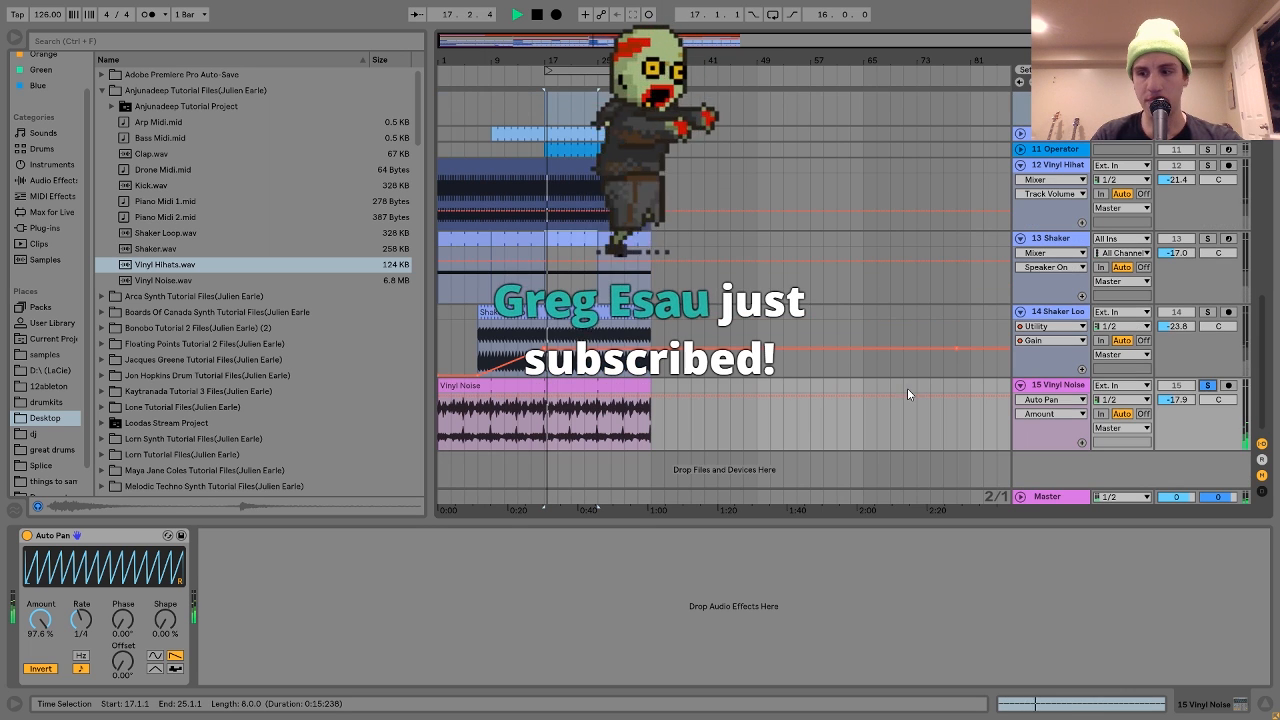
{"action": "key", "text": "space"}
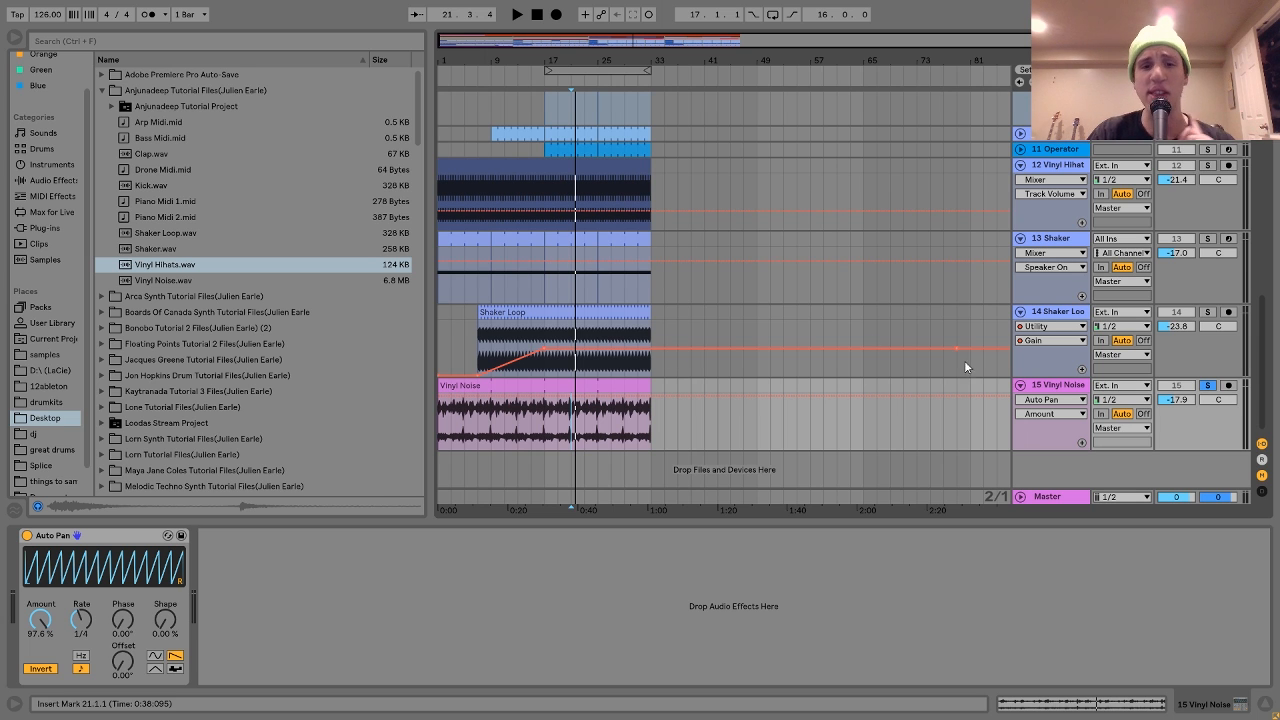
{"action": "left_click", "coordinate": [1208, 386]}
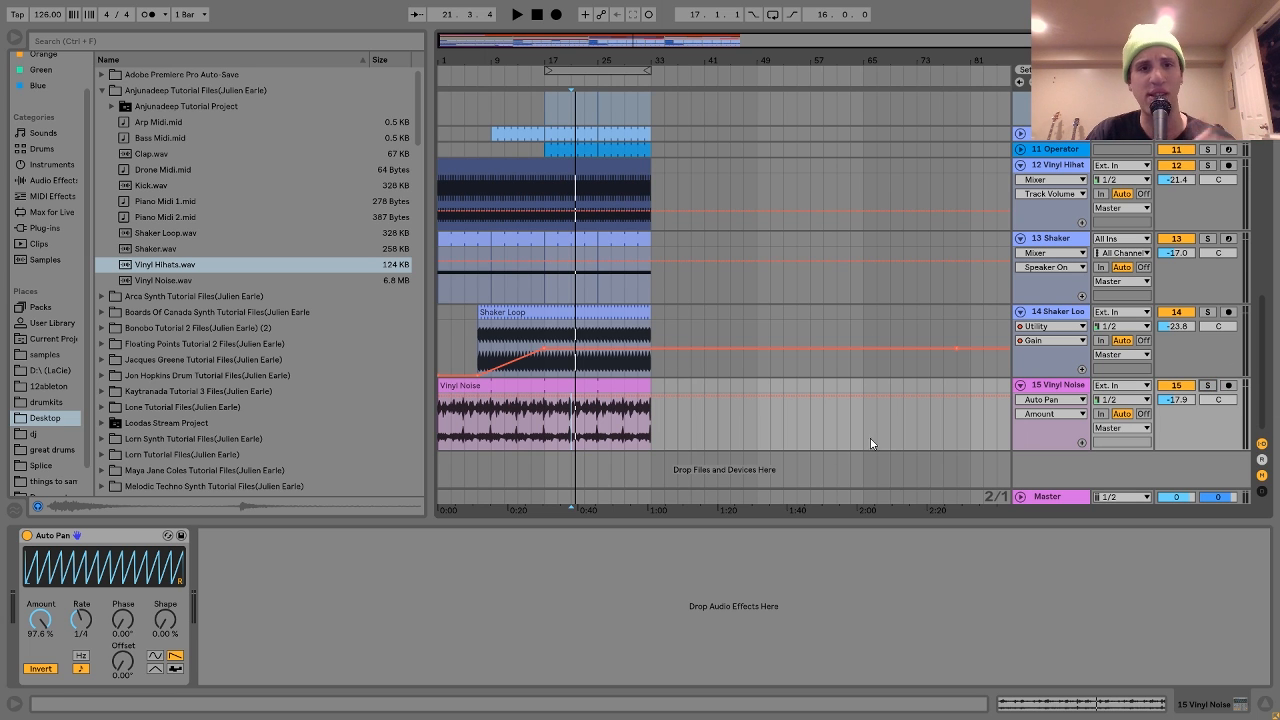
Play the full mix from bar 15, and show the Master's Reverb Dry/Wet automation in a new lane and its EQ Eight filter 1 frequency automation.
{"action": "left_click_drag", "start_coordinate": [521, 56], "coordinate": [530, 220]}
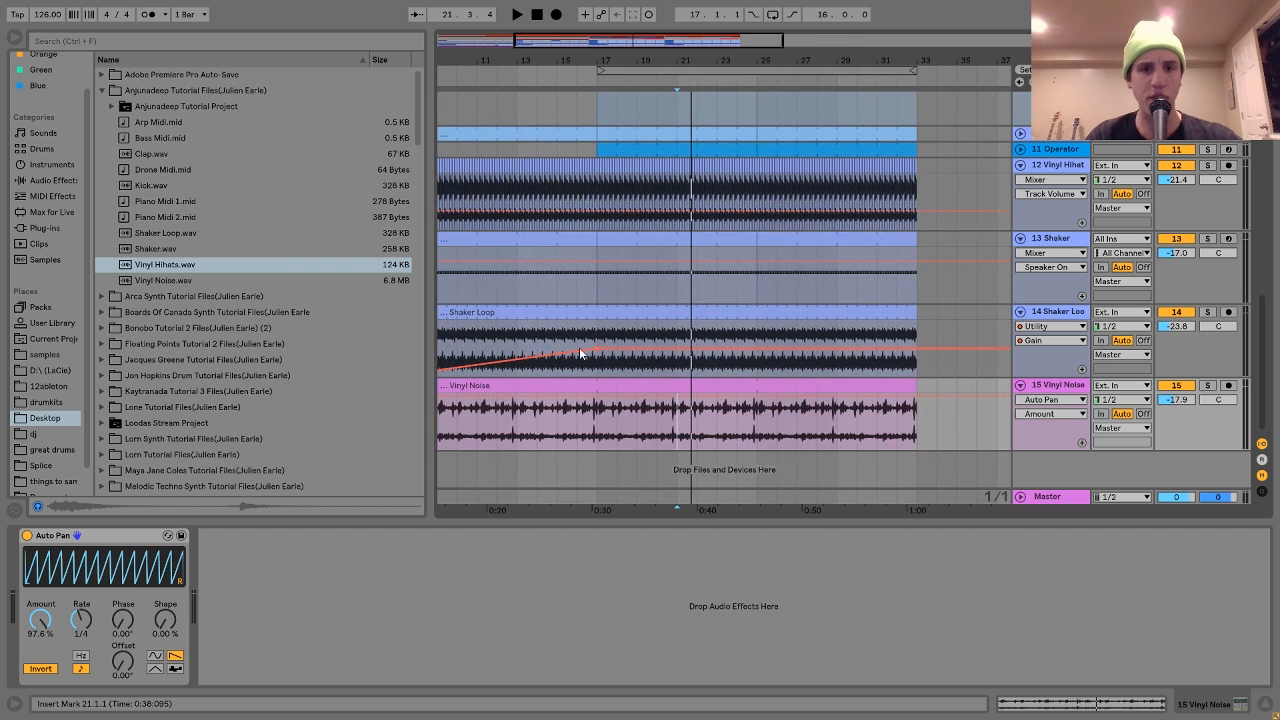
{"action": "left_click", "coordinate": [555, 497]}
{"action": "key", "text": "space"}
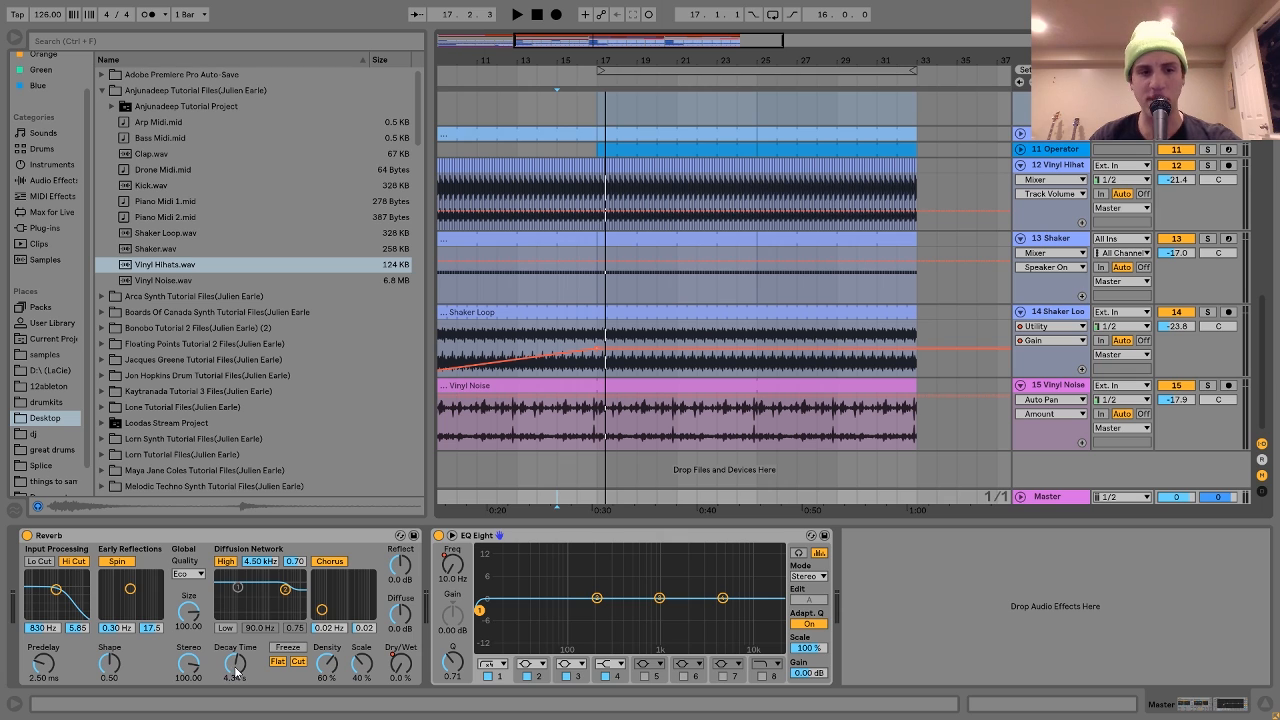
{"action": "right_click", "coordinate": [398, 674]}
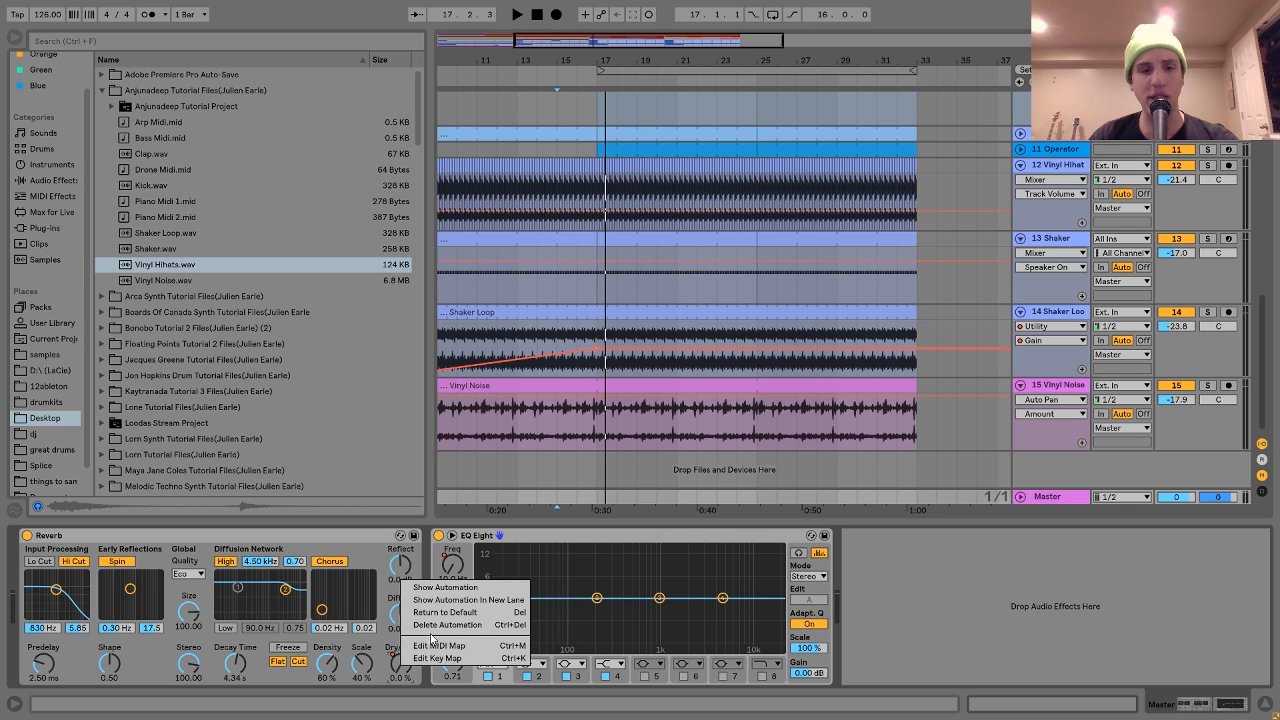
{"action": "left_click", "coordinate": [452, 605]}
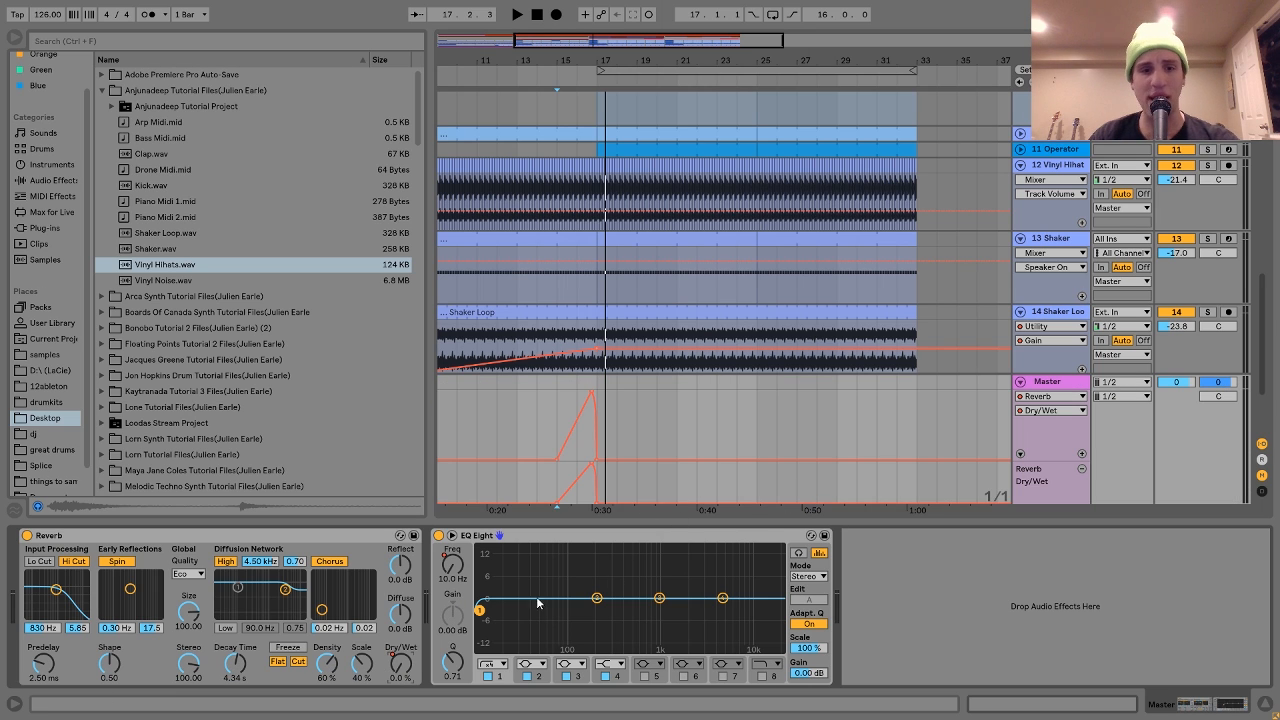
{"action": "left_click", "coordinate": [453, 568]}
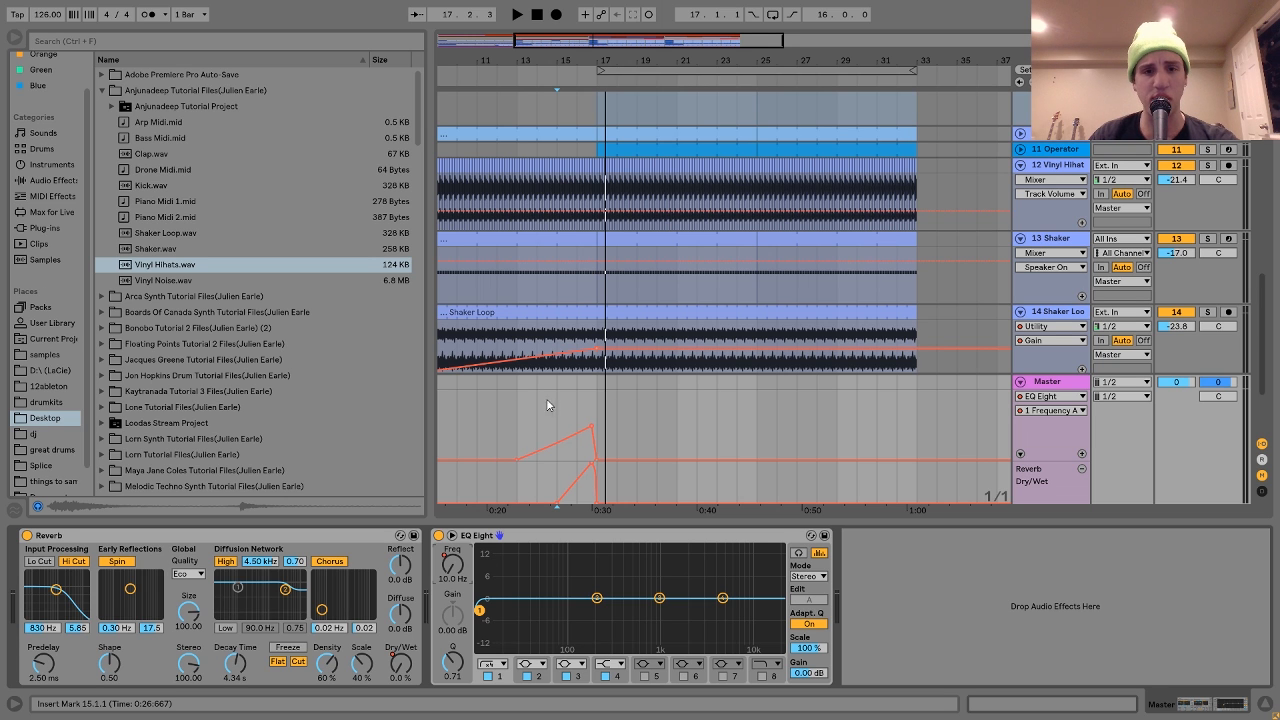
Play the build-up from bar 15, select the EQ Eight frequency automation between 16.4 and 17 up close, and play that transition.
{"action": "key", "text": "space"}
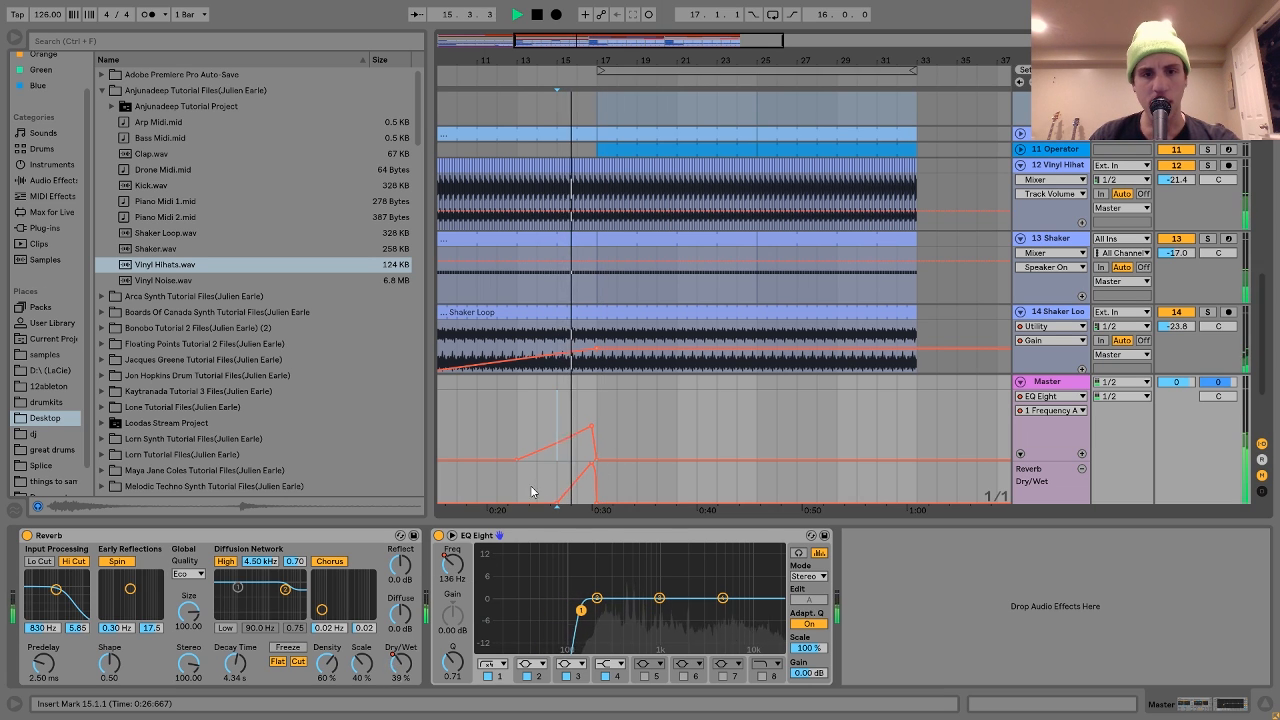
{"action": "scroll", "coordinate": [600, 470], "scroll_direction": "up", "scroll_amount": 5}
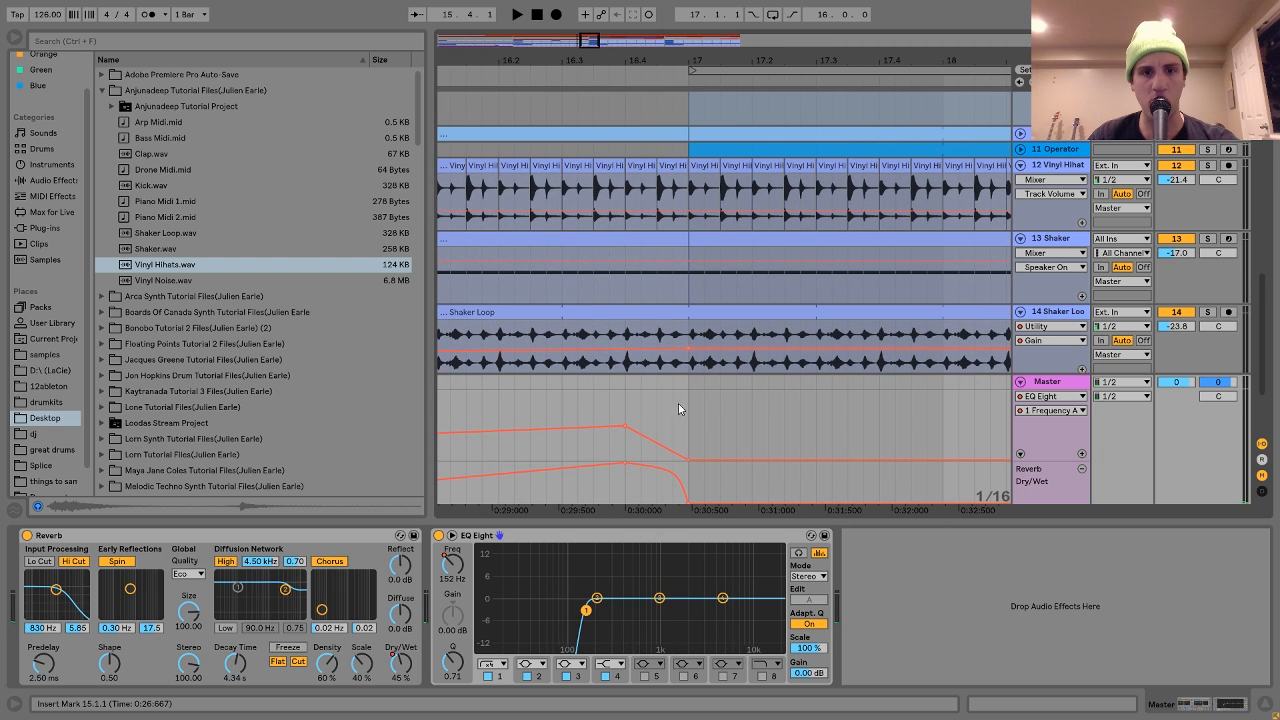
{"action": "left_click_drag", "start_coordinate": [628, 414], "coordinate": [692, 416]}
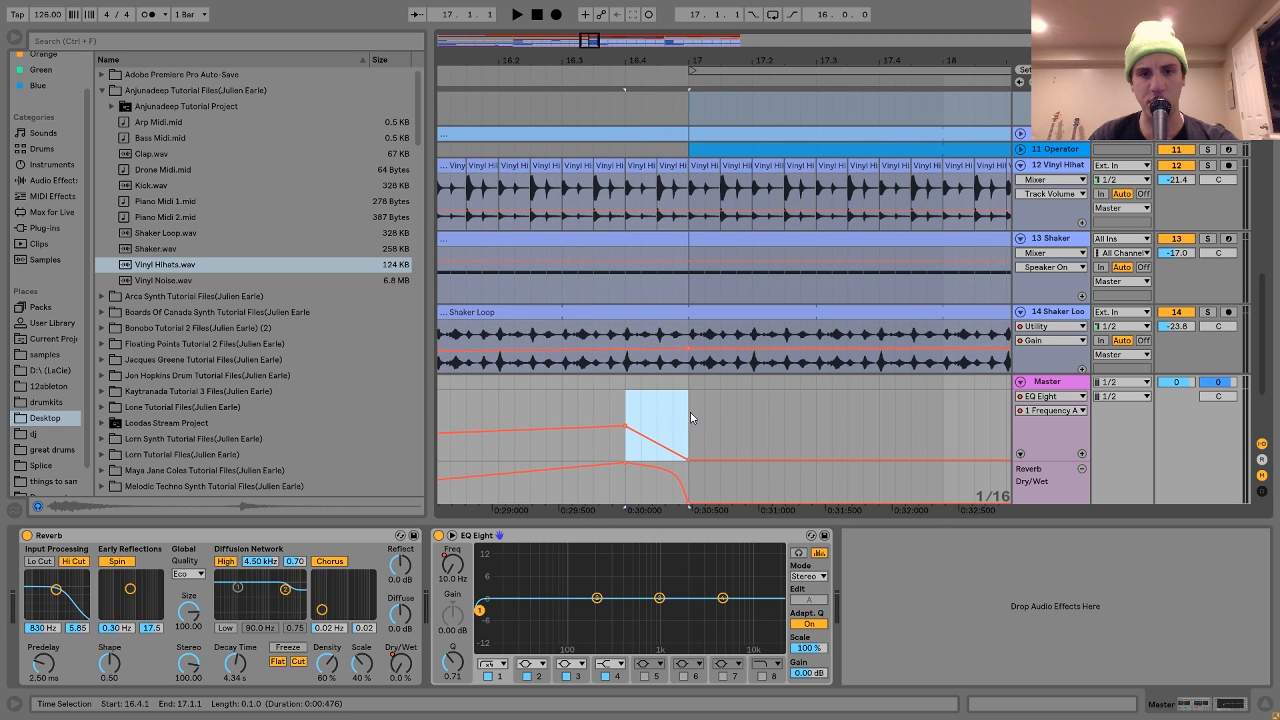
{"action": "key", "text": "space"}
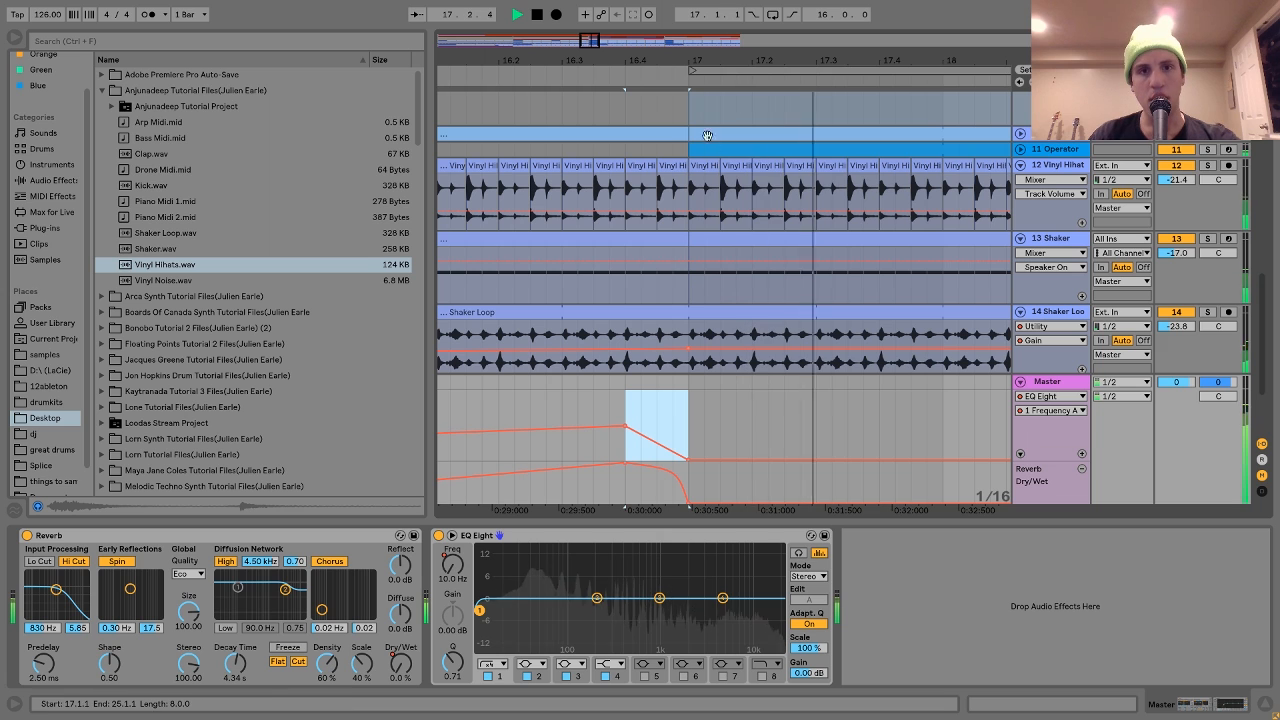
{"action": "left_click_drag", "start_coordinate": [668, 51], "coordinate": [668, 43]}
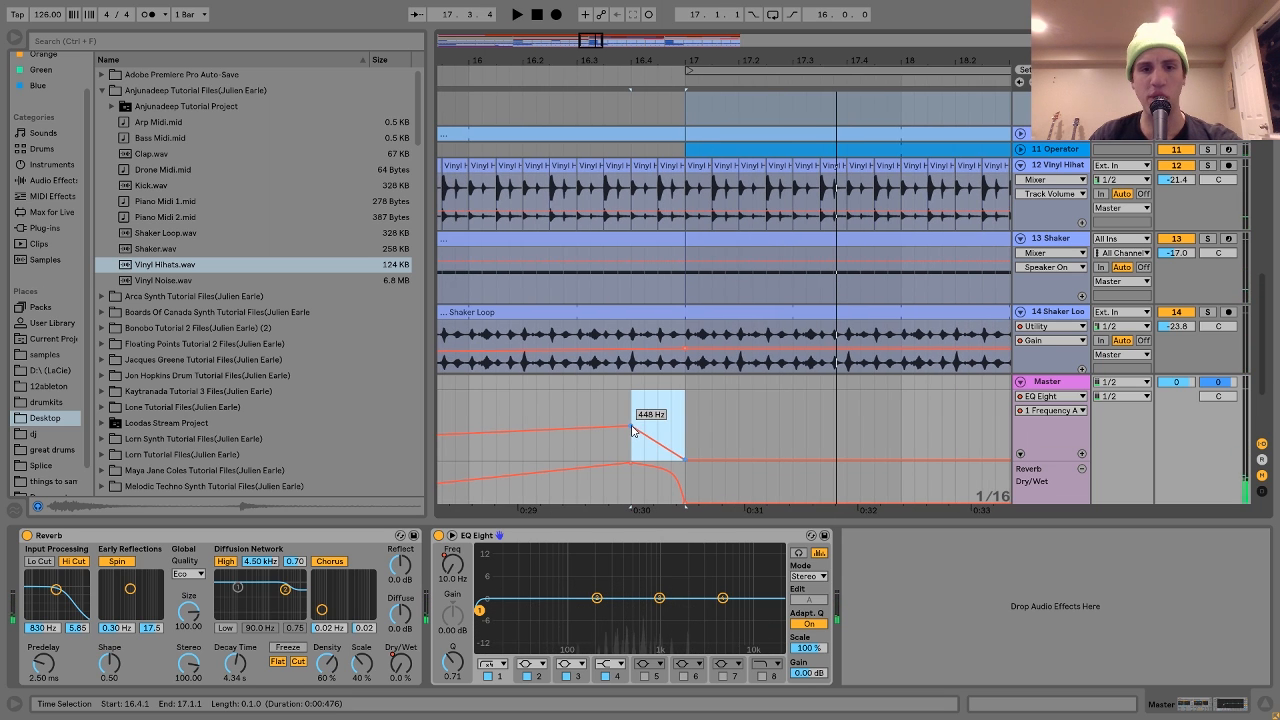
Try moving the Master's EQ frequency and Reverb Dry/Wet peaks from 16.4 to bar 17, play from 16.3, and undo both moves.
{"action": "left_click_drag", "start_coordinate": [631, 427], "coordinate": [685, 422]}
{"action": "left_click_drag", "start_coordinate": [631, 463], "coordinate": [685, 462]}
{"action": "left_click", "coordinate": [576, 398]}
{"action": "key", "text": "space"}
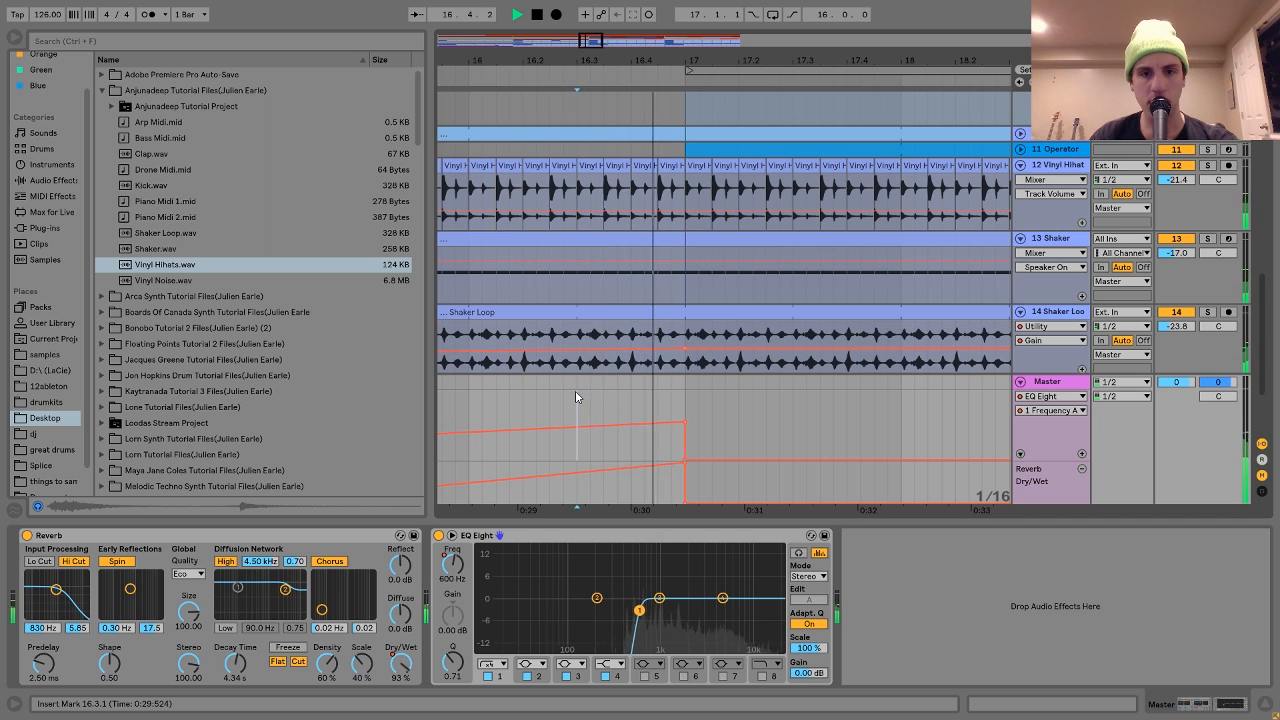
{"action": "key", "text": "space"}
{"action": "key", "text": "ctrl+z"}
{"action": "key", "text": "ctrl+z"}
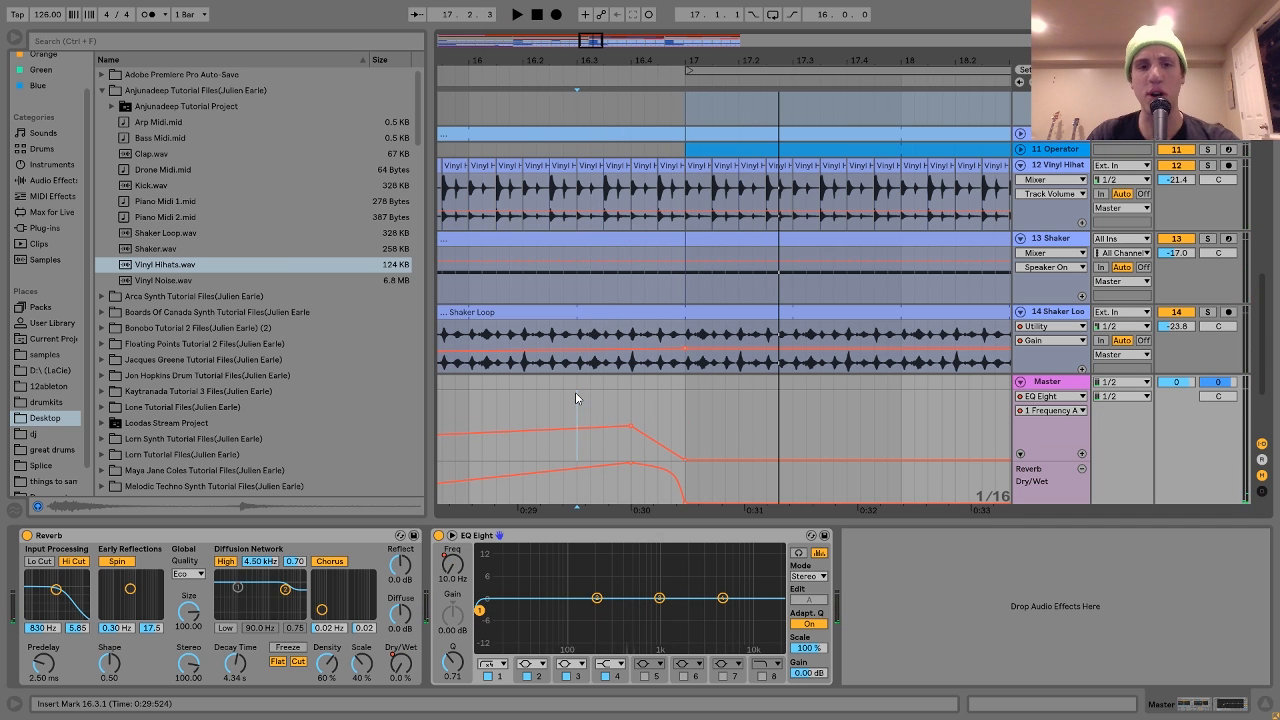
Play the transition from 16.3 with the gradual automation fall, and fold the Master track.
{"action": "key", "text": "space"}
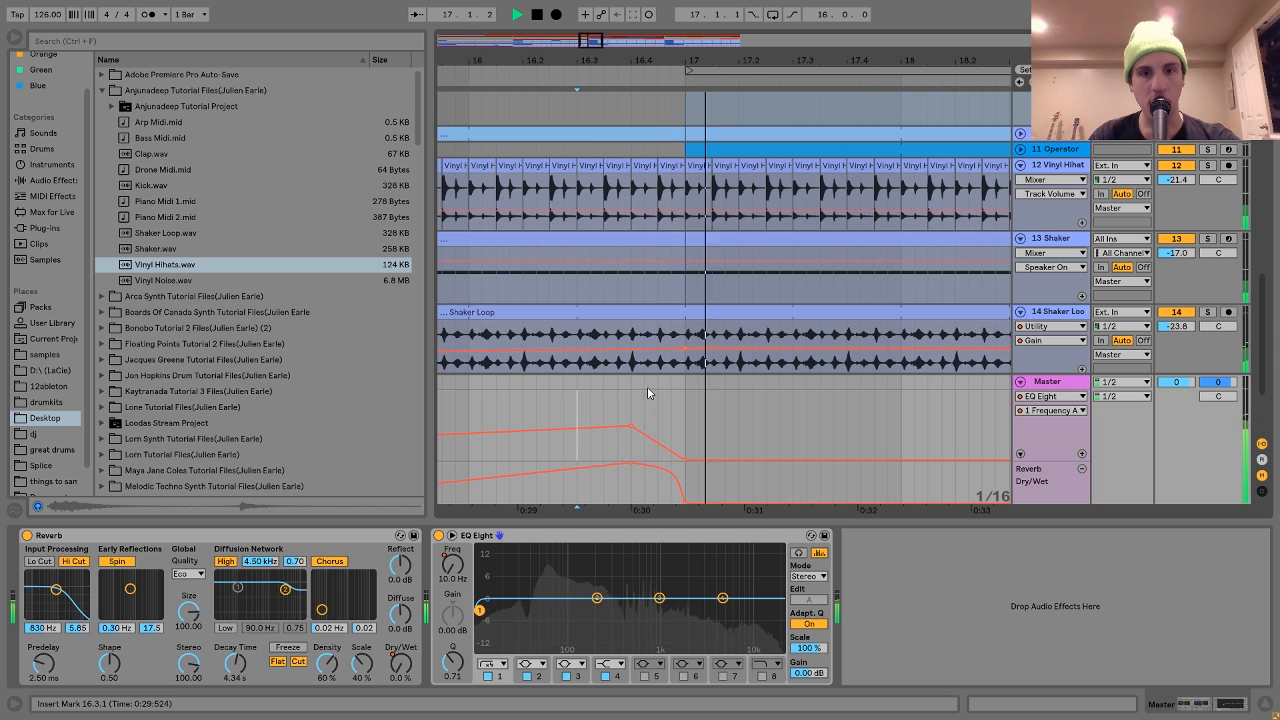
{"action": "key", "text": "minus"}
{"action": "left_click_drag", "start_coordinate": [656, 61], "coordinate": [663, 32]}
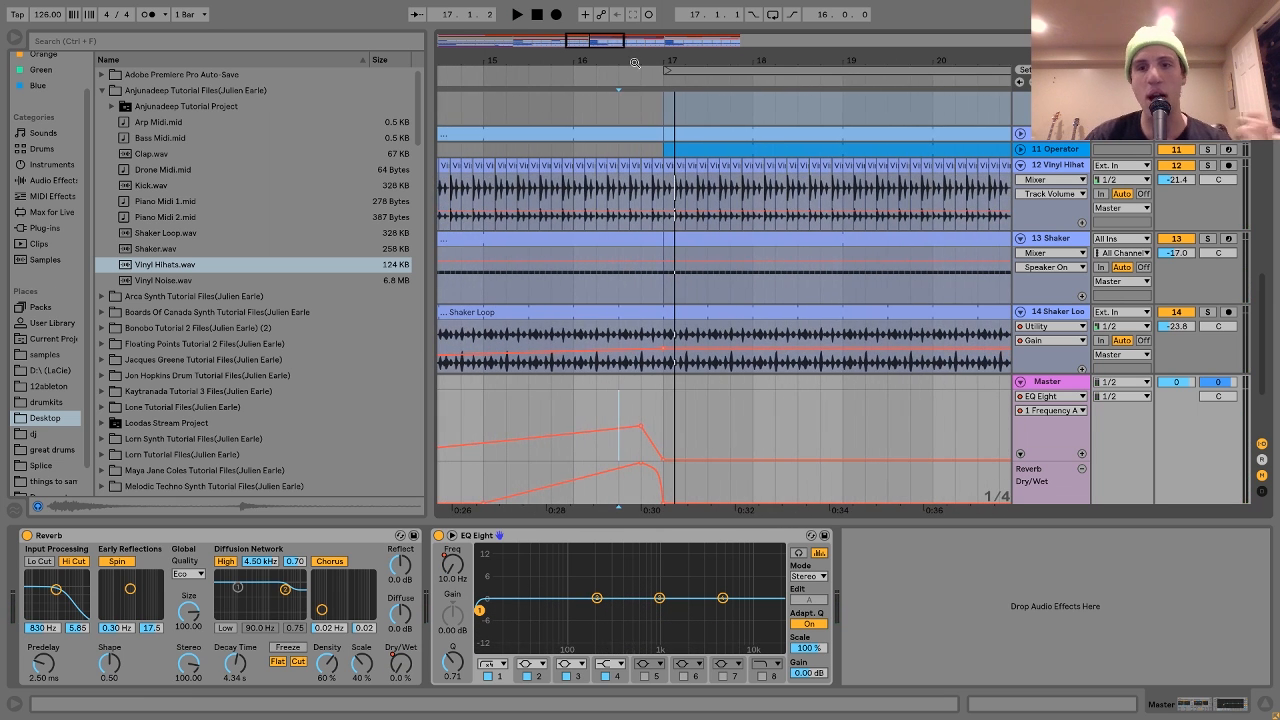
{"action": "left_click", "coordinate": [1021, 383]}
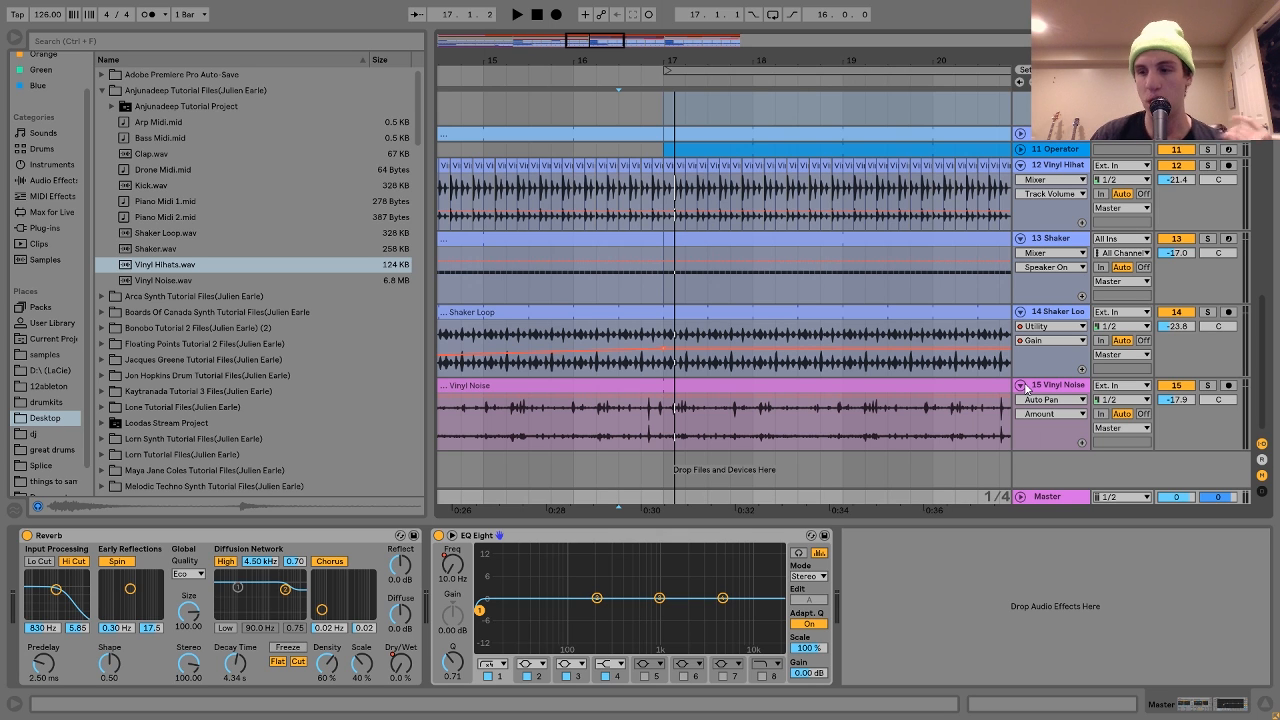
Select all the tracks, fold them together, and show the whole arrangement from bar 1.
{"action": "left_click", "coordinate": [1042, 313]}
{"action": "key", "text": "ctrl+a"}
{"action": "left_click", "coordinate": [1020, 239]}
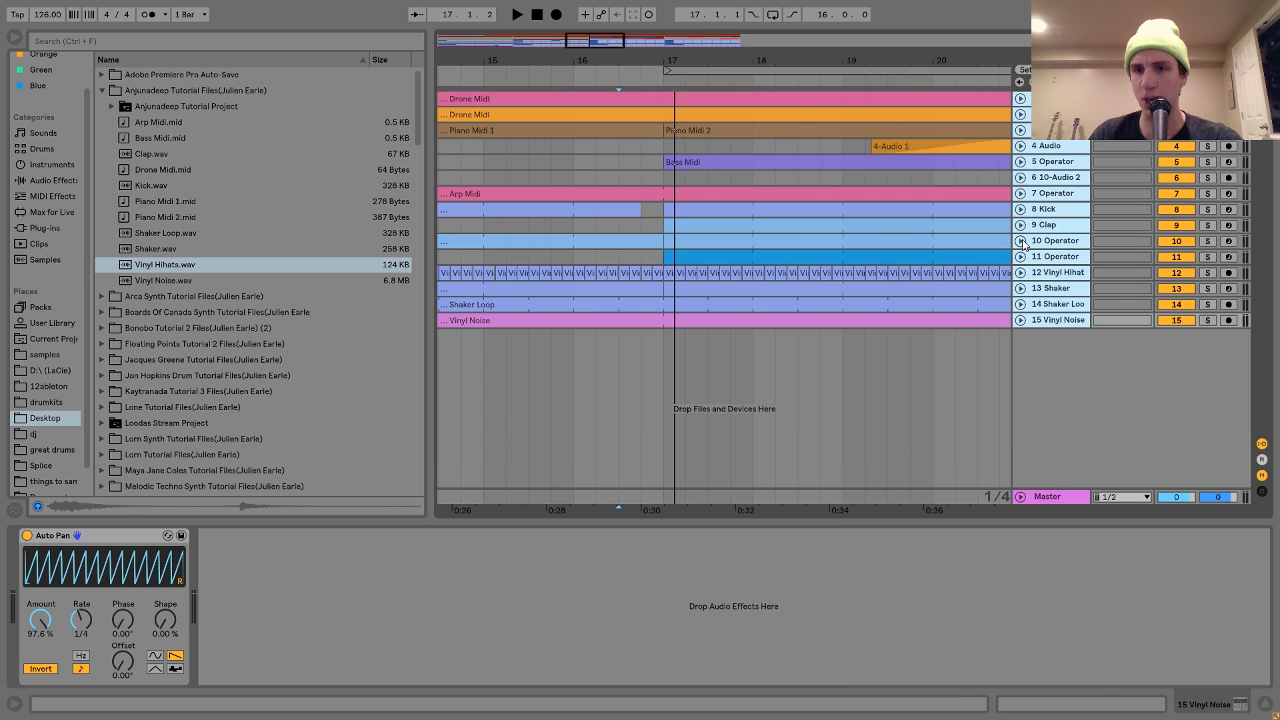
{"action": "left_click_drag", "start_coordinate": [794, 51], "coordinate": [556, 58]}
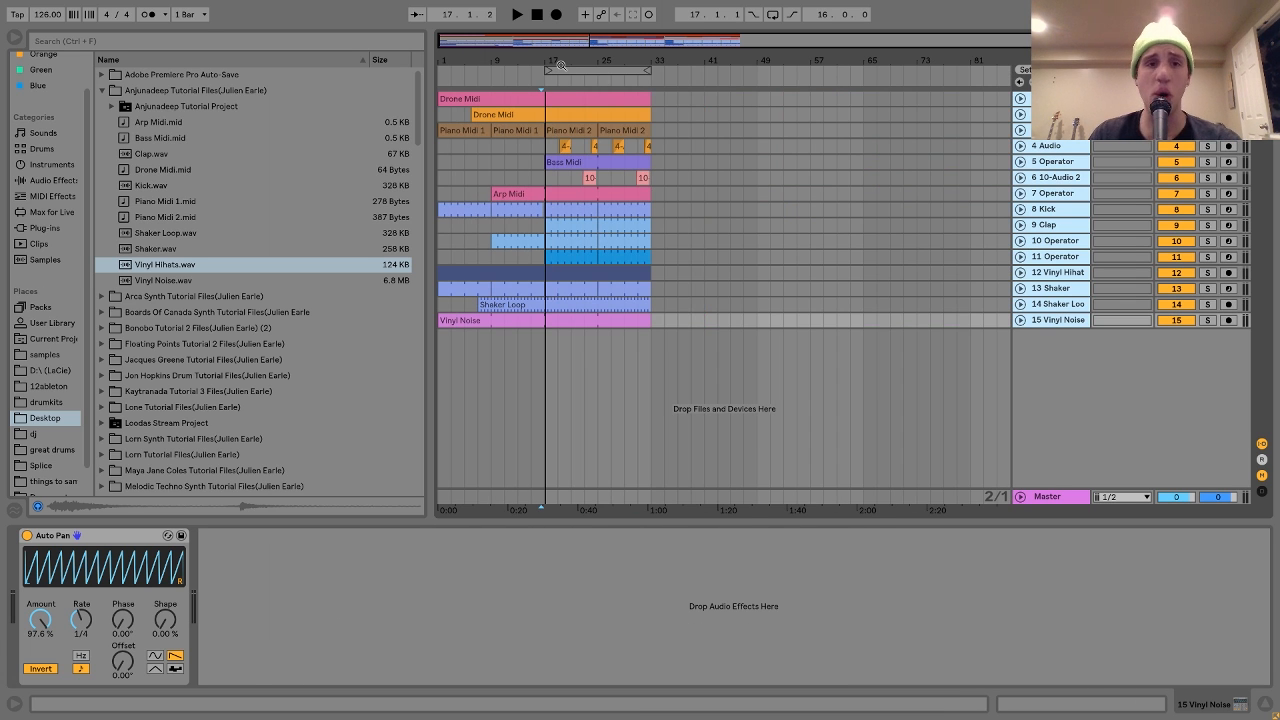